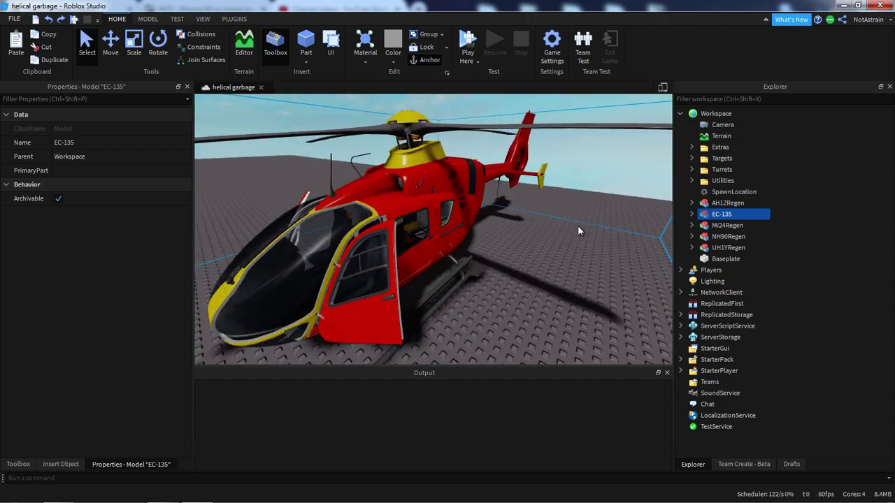
# - Delete the existing Functionality model from the EC-135 helicopter
pyautogui.click(691, 214)
pyautogui.click(704, 281)
pyautogui.click(703, 225)
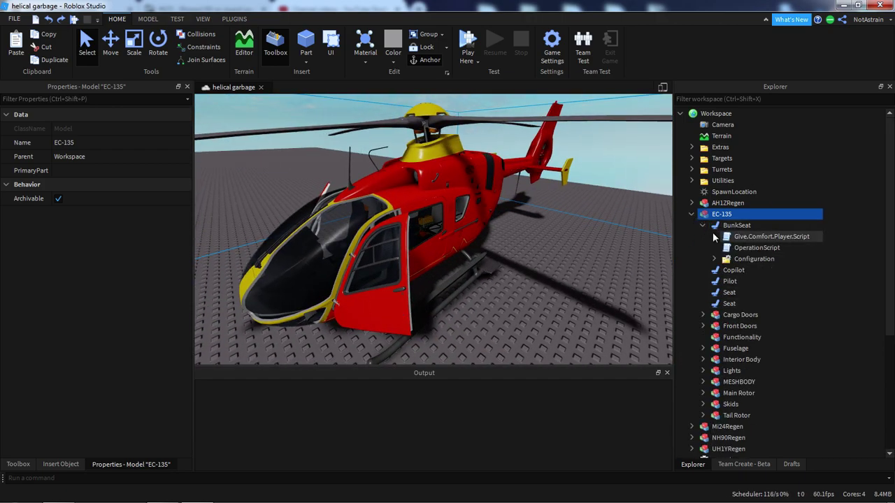
pyautogui.click(704, 225)
pyautogui.click(740, 304)
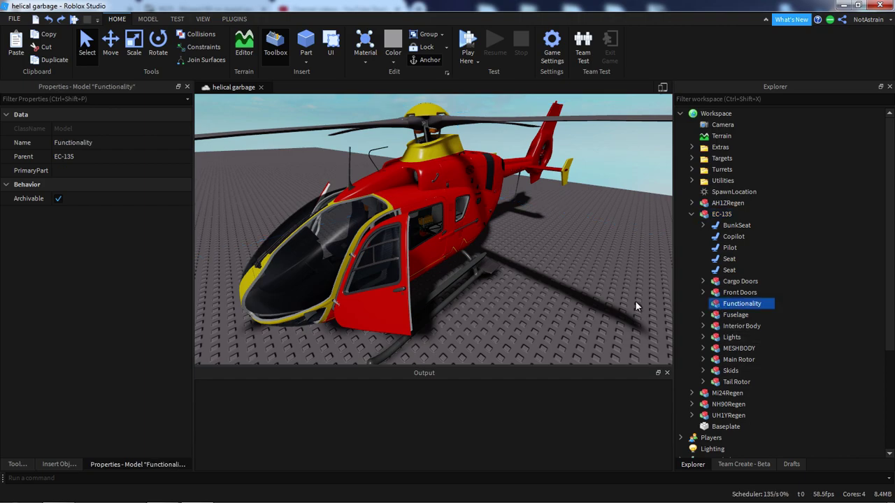
pyautogui.press('Delete')
# - Duplicate the Regen model inside Mi24Regen
pyautogui.press('s')
pyautogui.moveTo(605, 295); pyautogui.dragTo(430, 213, button='right')
pyautogui.click(342, 177)
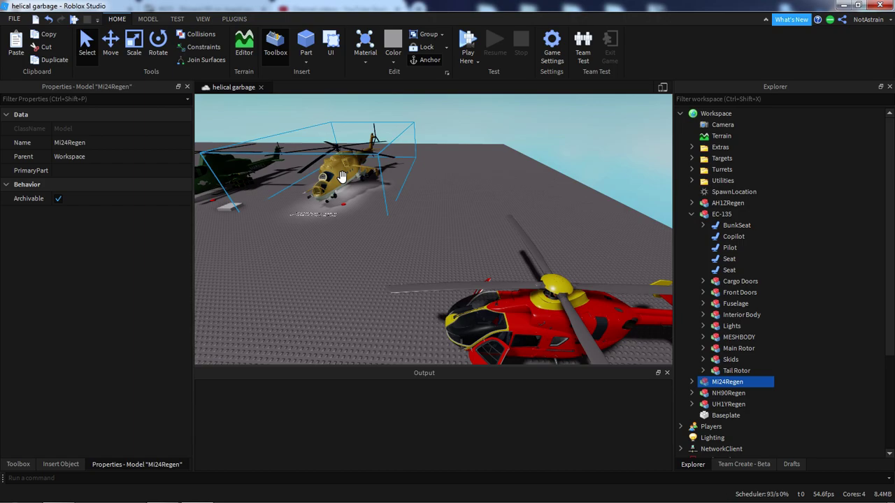
pyautogui.hotkey('ctrl', 'd')
pyautogui.click(721, 381)
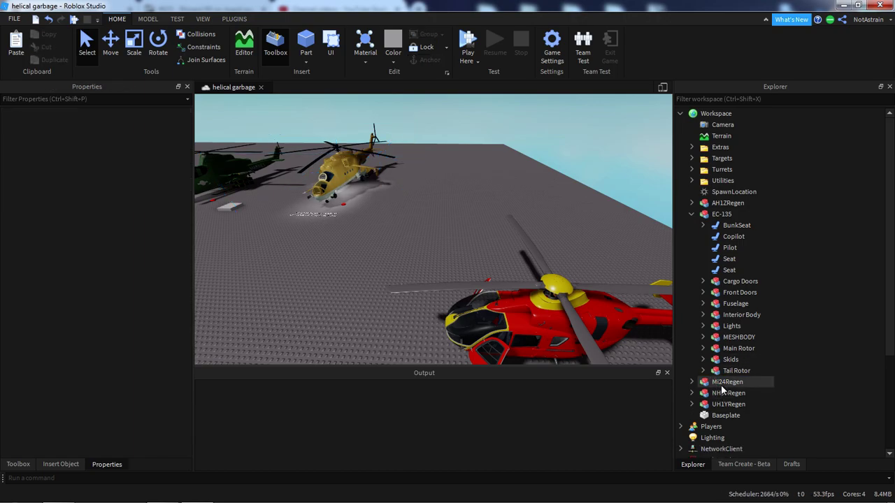
pyautogui.click(691, 382)
pyautogui.click(704, 404)
pyautogui.click(731, 404)
pyautogui.press('f')
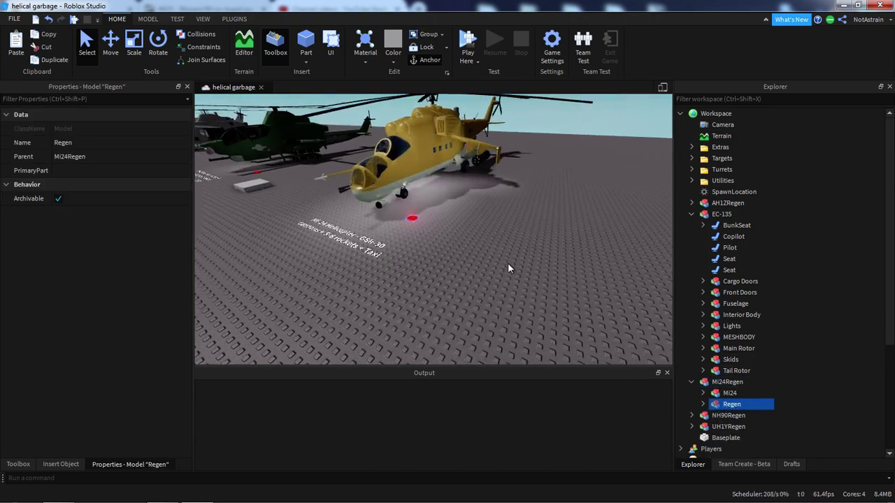
pyautogui.hotkey('ctrl', 'd')
# - Move the duplicated Regen button across the baseplate to a spot in front of the EC-135
pyautogui.moveTo(473, 196); pyautogui.dragTo(501, 280)
pyautogui.moveTo(481, 246); pyautogui.dragTo(447, 260)
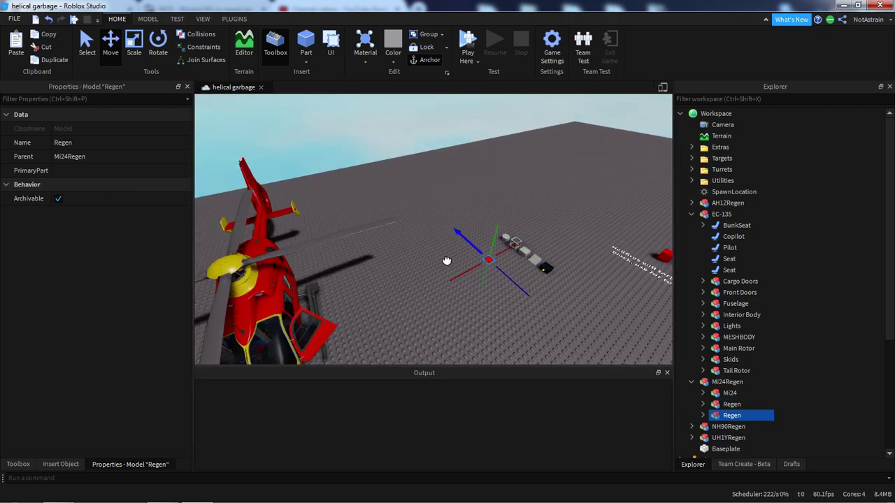
pyautogui.moveTo(474, 278); pyautogui.dragTo(505, 242, button='right')
pyautogui.moveTo(505, 242); pyautogui.dragTo(391, 263)
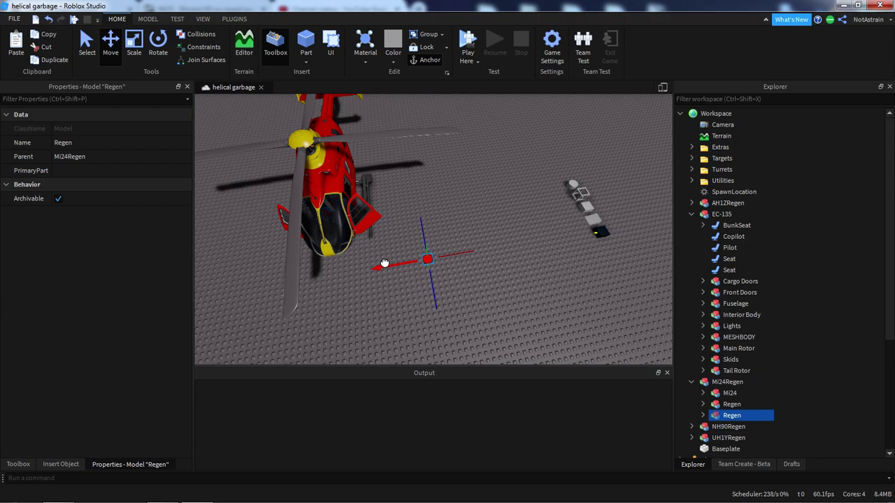
# - Group the Regen copy with the EC-135 and name the new model EC135Regen
pyautogui.keyDown('ctrl'); pyautogui.click(371, 204); pyautogui.keyUp('ctrl')
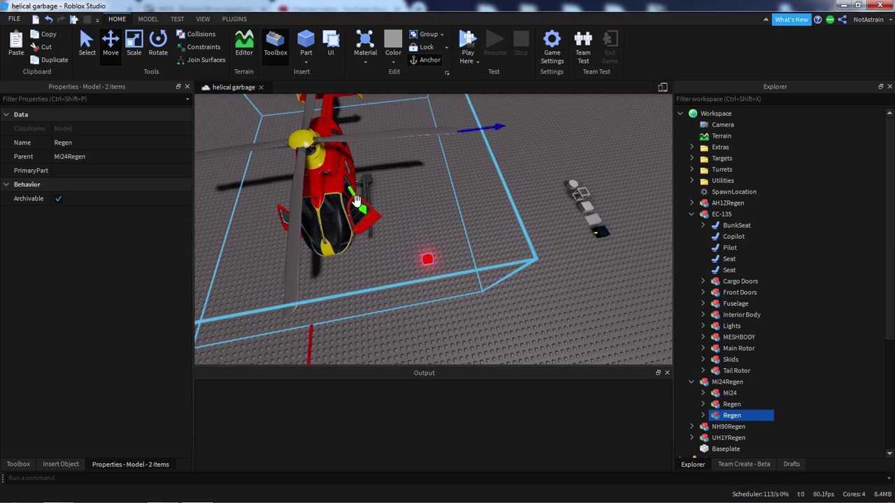
pyautogui.hotkey('ctrl', 'g')
pyautogui.click(94, 143)
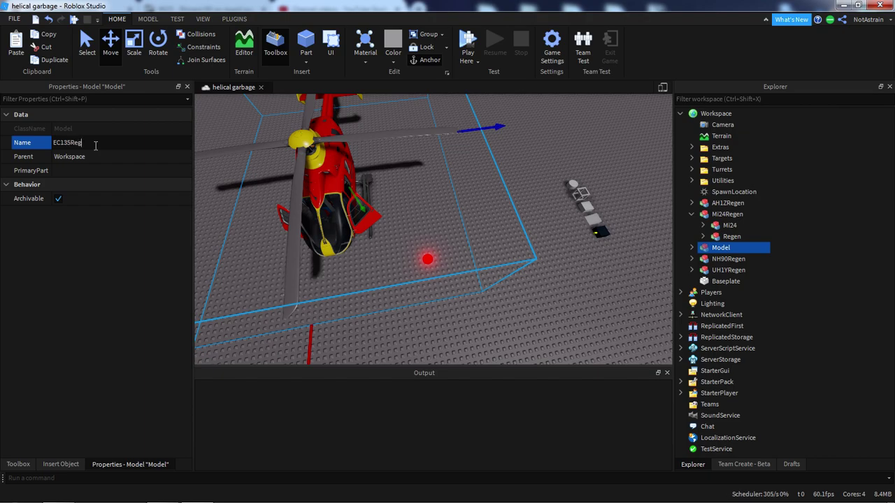
pyautogui.click(87, 44)
# - Group all seats and submodels inside EC-135, from BunkSeat to Tail Rotor, into a model named Parts
pyautogui.click(692, 248)
pyautogui.click(703, 270)
pyautogui.click(703, 258)
pyautogui.scroll(-1, 727, 276)
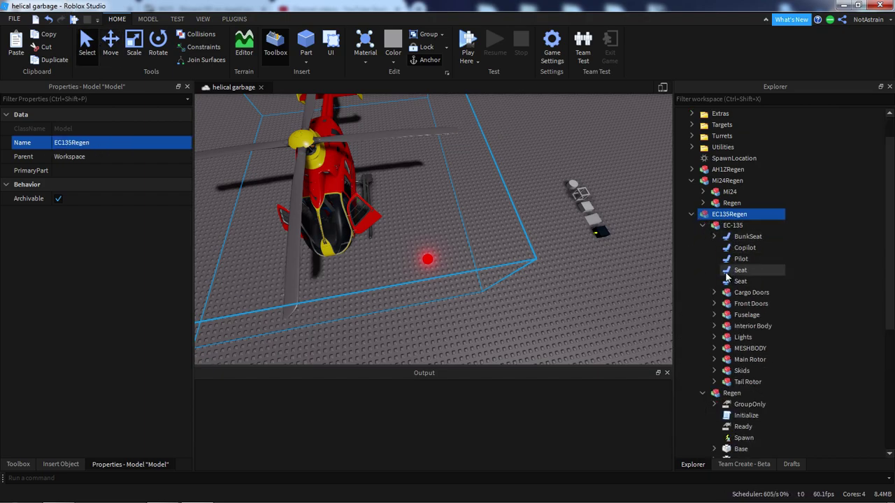
pyautogui.click(746, 316)
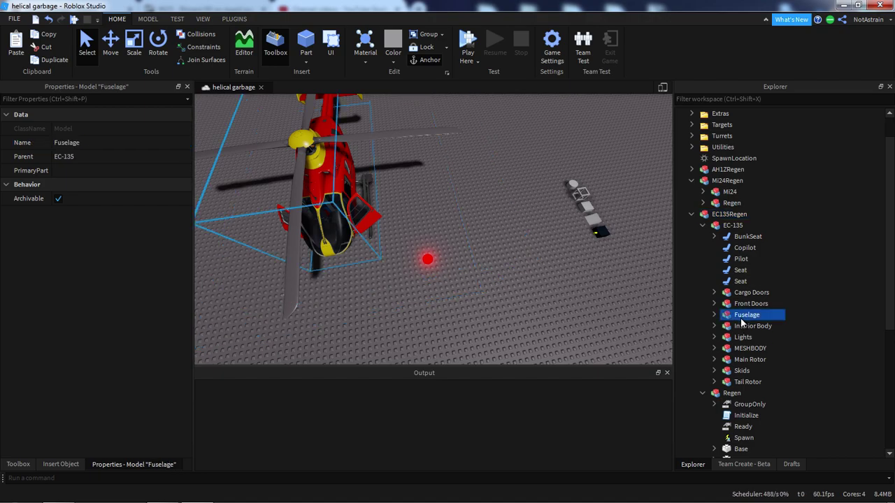
pyautogui.click(733, 225)
pyautogui.click(747, 236)
pyautogui.keyDown('shift'); pyautogui.click(748, 382); pyautogui.keyUp('shift')
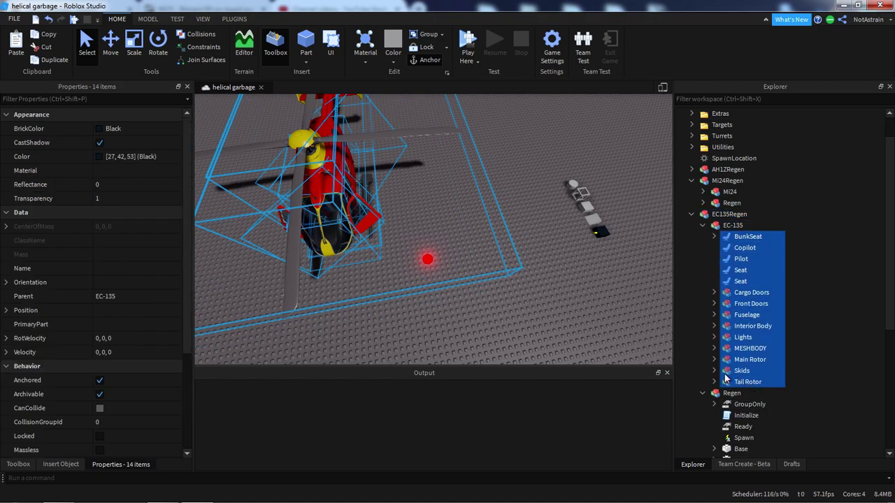
pyautogui.hotkey('ctrl', 'g')
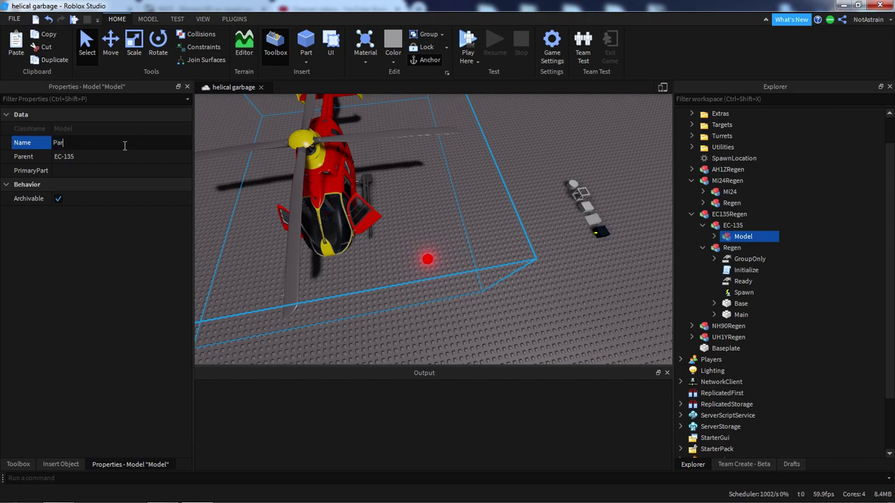
# - Create an empty model named Functionality inside EC-135, keeping EC-135 directly under EC135Regen
pyautogui.click(733, 225)
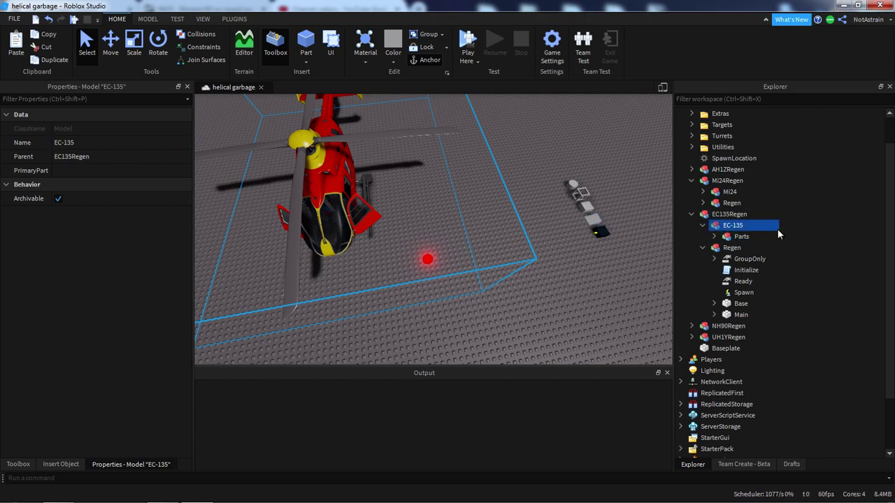
pyautogui.hotkey('ctrl', 'u')
pyautogui.click(704, 226)
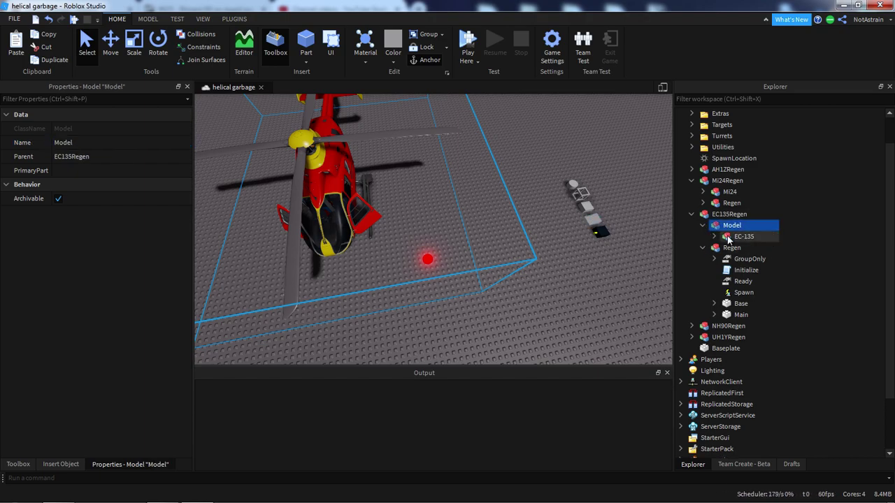
pyautogui.moveTo(728, 237); pyautogui.dragTo(723, 216)
pyautogui.click(705, 228)
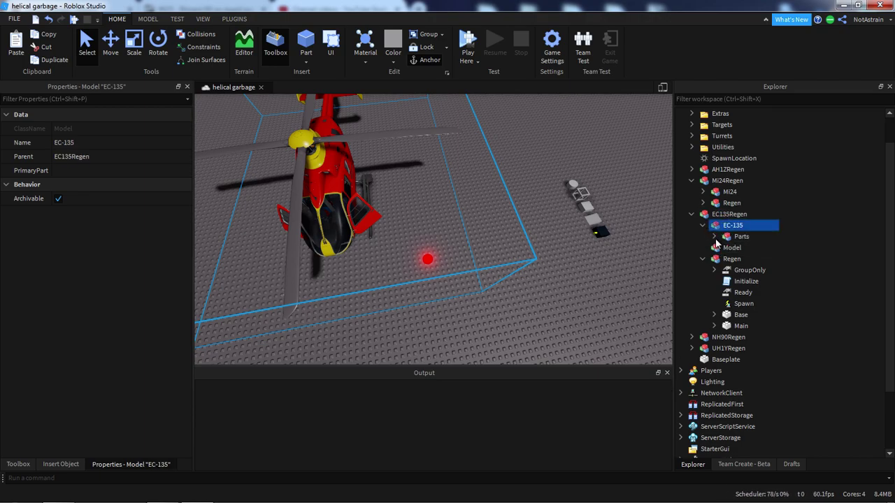
pyautogui.click(714, 237)
pyautogui.moveTo(731, 393); pyautogui.dragTo(746, 233)
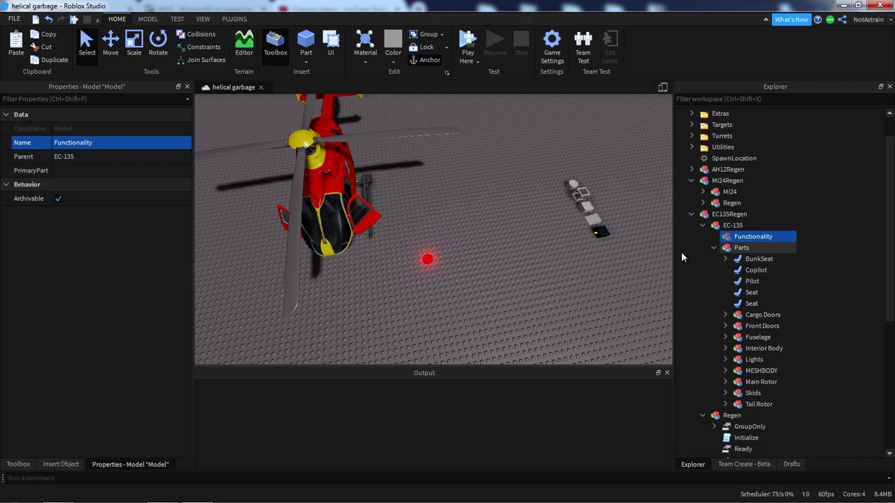
# - Move the Pilot and Copilot seats from Parts into the EC-135's Functionality model
pyautogui.click(751, 281)
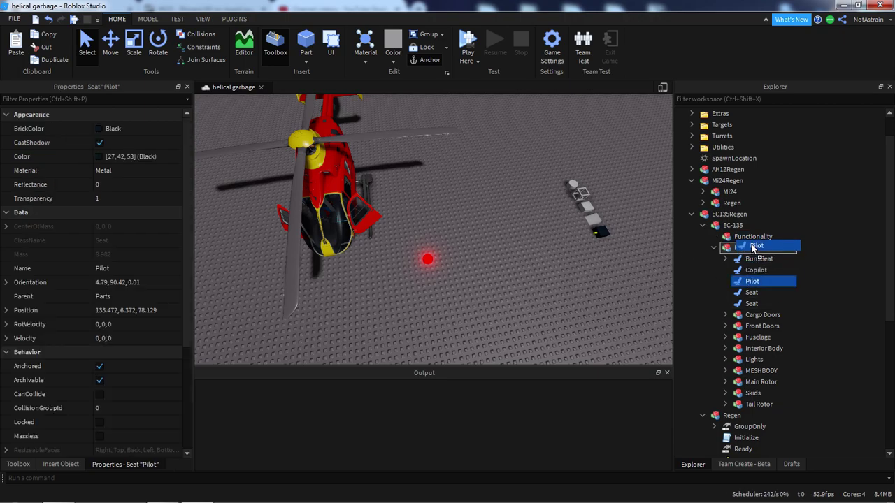
pyautogui.moveTo(753, 248); pyautogui.dragTo(753, 242)
pyautogui.click(756, 281)
pyautogui.moveTo(755, 281); pyautogui.dragTo(753, 237)
pyautogui.press('f')
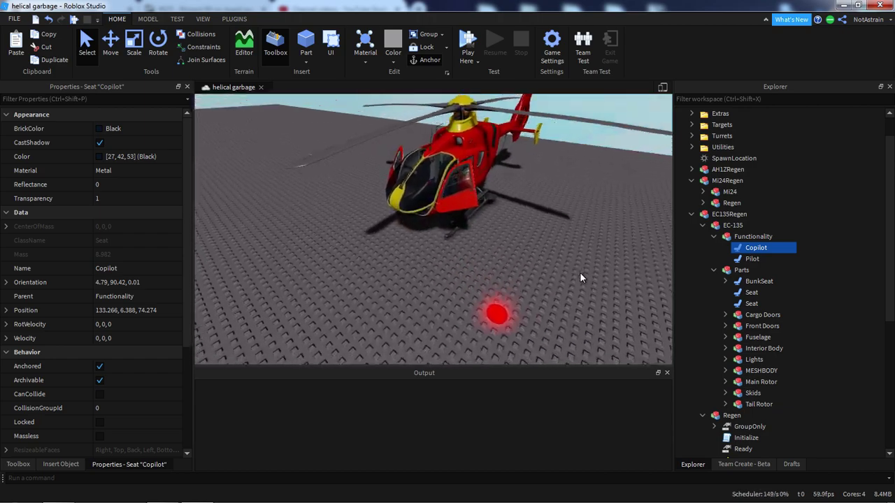
# - Copy the Events, Settings and Stats folders from the Mi24's Functionality model into the EC-135's Functionality model
pyautogui.click(715, 270)
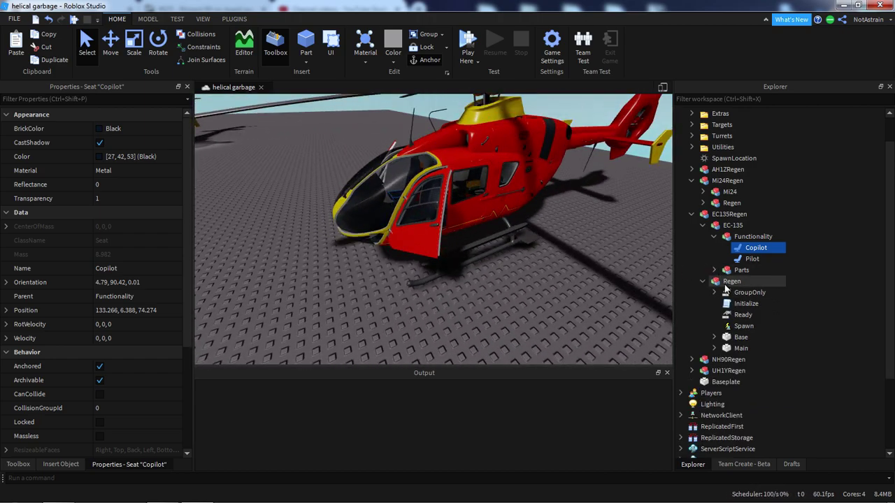
pyautogui.click(704, 281)
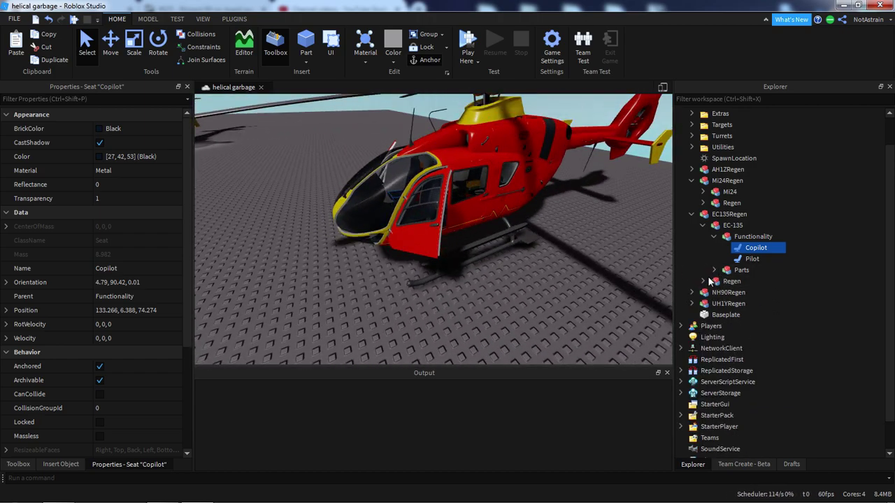
pyautogui.click(703, 192)
pyautogui.click(752, 259)
pyautogui.click(725, 259)
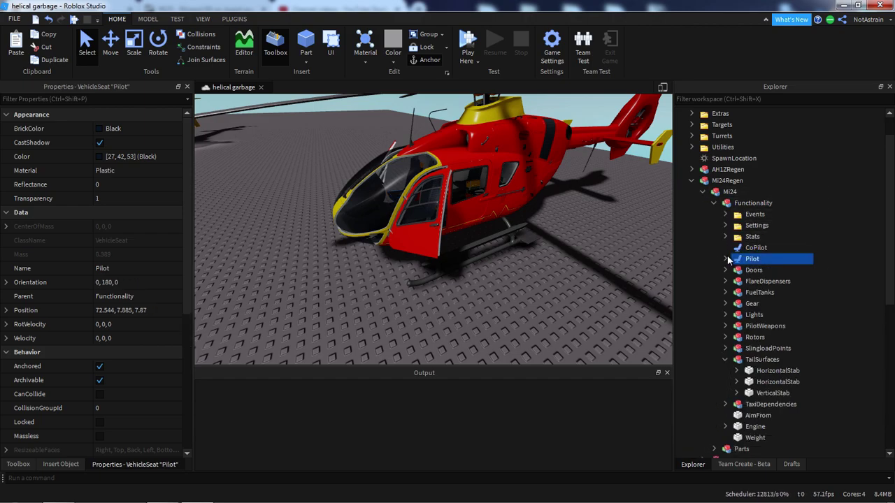
pyautogui.click(752, 237)
pyautogui.click(750, 224)
pyautogui.scroll(-7, 750, 223)
pyautogui.click(752, 259)
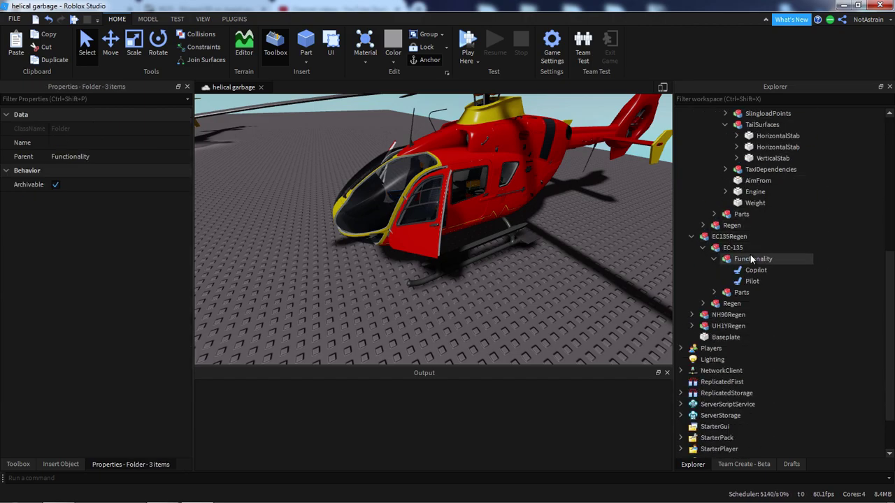
pyautogui.hotkey('ctrl', 'v')
# - Examine the contents of the Events and Stats folders, including DamageGroups, in the EC-135's Functionality model
pyautogui.click(726, 270)
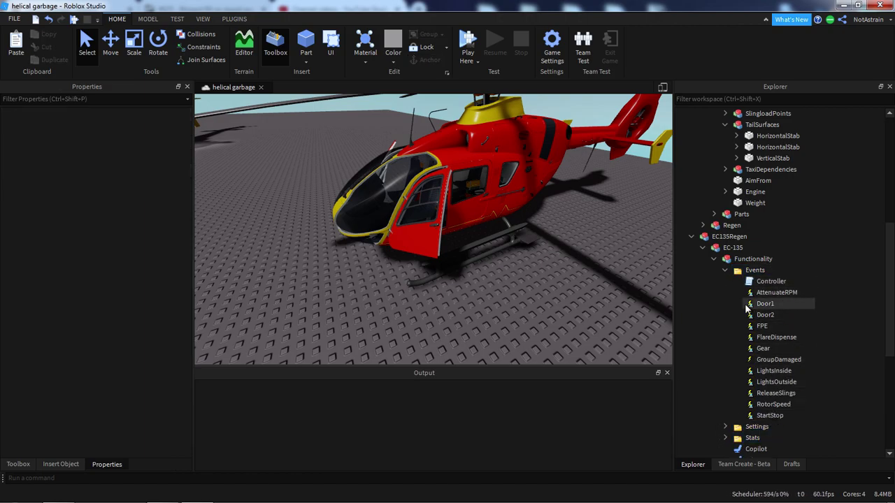
pyautogui.click(721, 271)
pyautogui.scroll(-2, 798, 302)
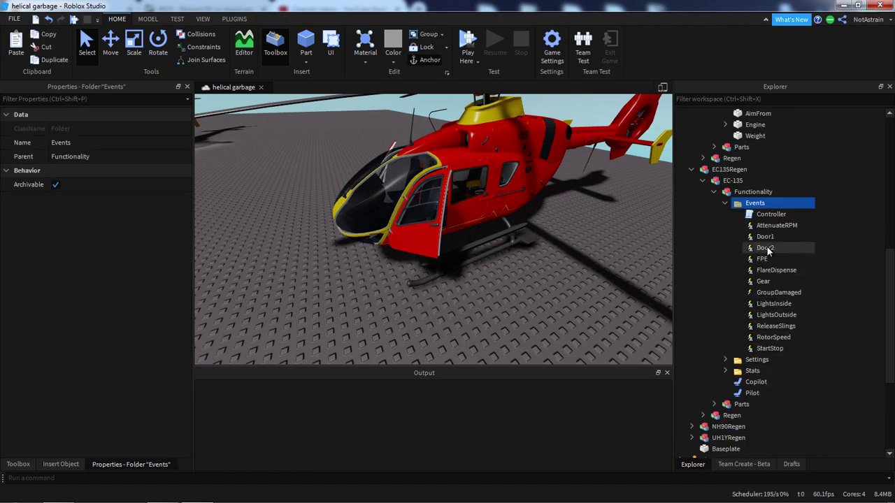
pyautogui.click(725, 203)
pyautogui.click(748, 214)
pyautogui.click(725, 214)
pyautogui.click(724, 216)
pyautogui.click(725, 226)
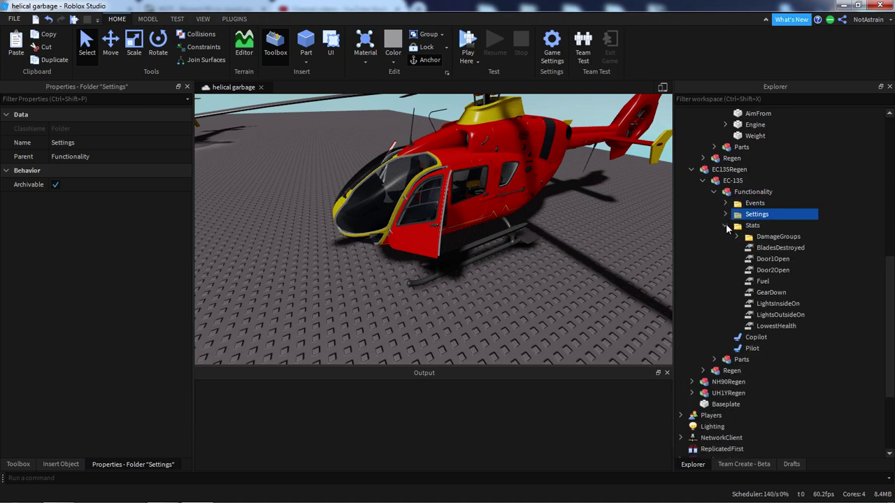
pyautogui.doubleClick(736, 237)
pyautogui.click(736, 237)
pyautogui.click(725, 225)
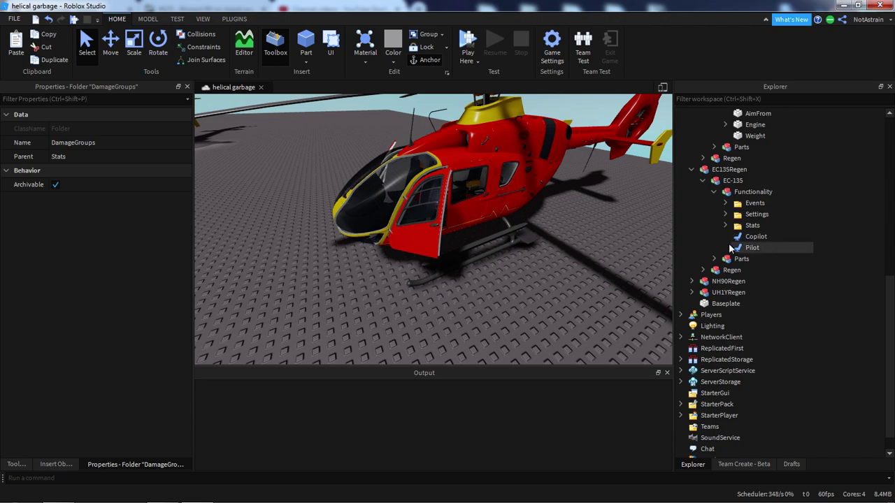
pyautogui.scroll(7, 798, 256)
pyautogui.click(725, 294)
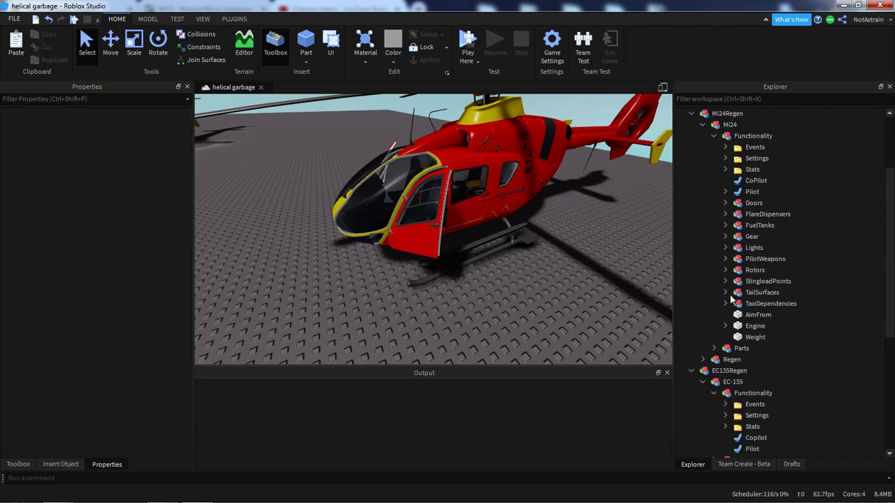
pyautogui.click(755, 326)
pyautogui.press('f')
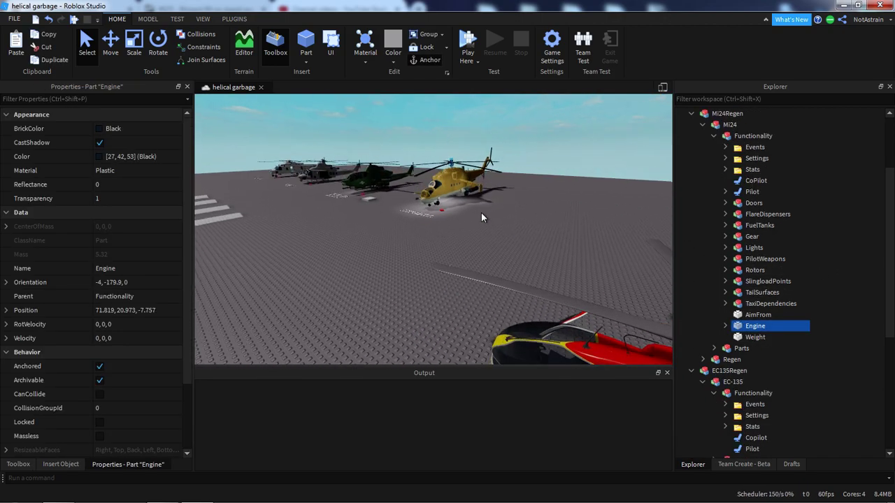
pyautogui.hotkey('ctrl', '2')
pyautogui.hotkey('ctrl', 'd')
pyautogui.moveTo(423, 166); pyautogui.dragTo(445, 222)
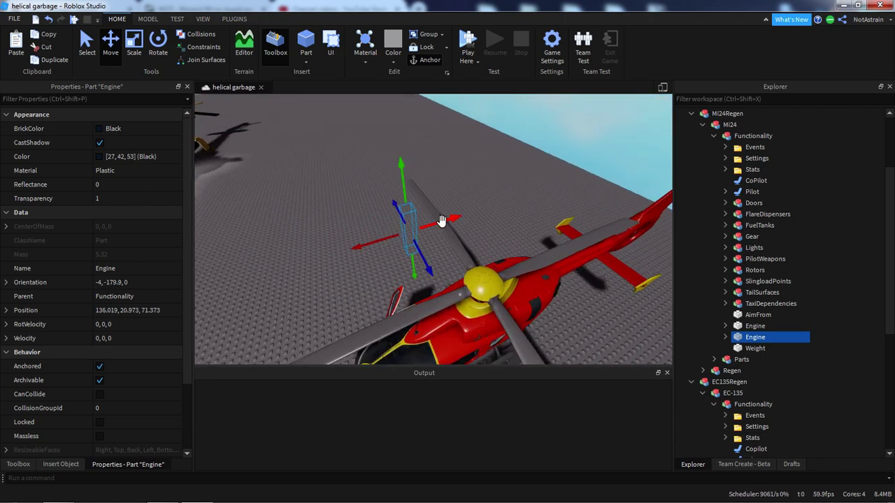
pyautogui.press('d')
pyautogui.press('d')
pyautogui.moveTo(286, 280); pyautogui.dragTo(308, 280, button='right')
pyautogui.press('w')
pyautogui.scroll(-2, 133, 349)
pyautogui.click(28, 450)
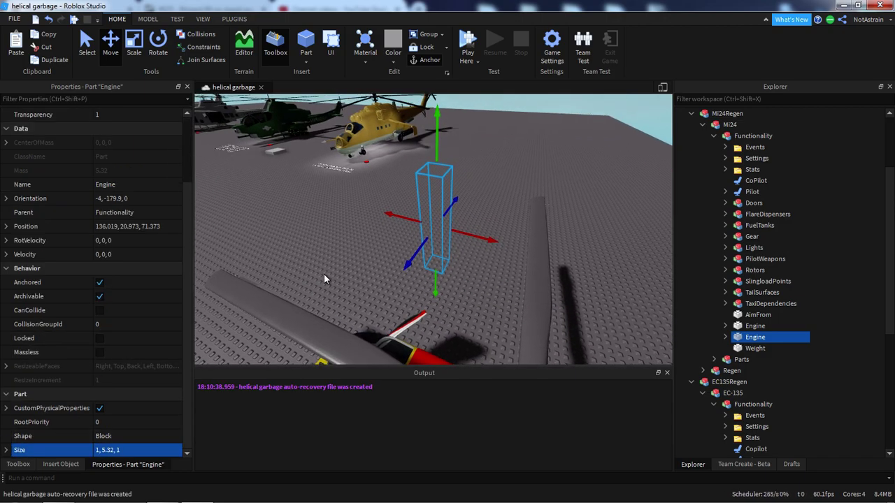
pyautogui.press('Delete')
# - Rotate the whole Mi24Regen model so the Mi24 faces the same direction as the EC-135
pyautogui.press('e')
pyautogui.moveTo(366, 136); pyautogui.dragTo(471, 213)
pyautogui.moveTo(471, 213); pyautogui.dragTo(472, 212, button='right')
pyautogui.press('a')
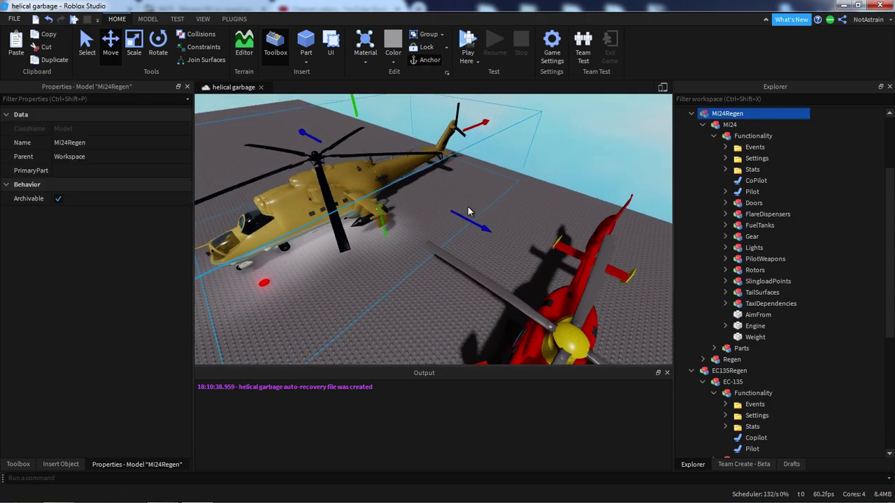
pyautogui.press('e')
pyautogui.scroll(1, 763, 203)
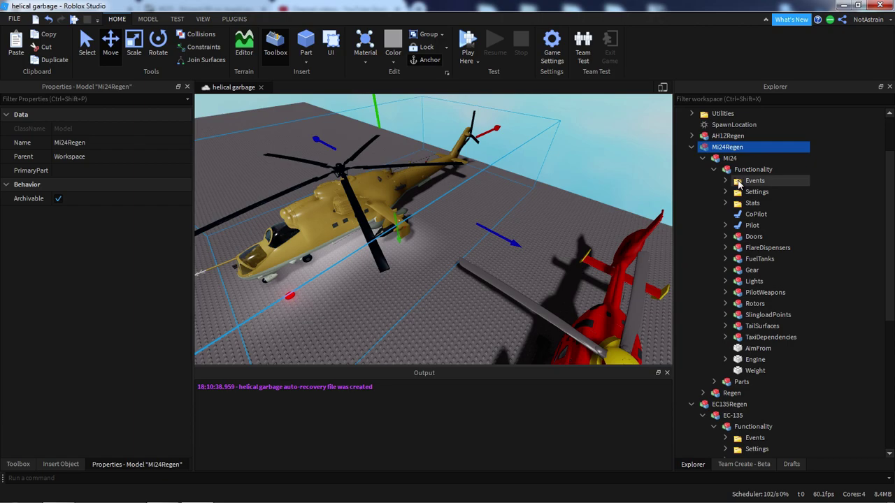
# - Duplicate the Mi24's Engine part and move the copy over to the EC-135
pyautogui.click(755, 359)
pyautogui.moveTo(500, 234); pyautogui.dragTo(499, 233, button='right')
pyautogui.hotkey('ctrl', 'd')
pyautogui.moveTo(315, 208); pyautogui.dragTo(464, 189)
pyautogui.press('w')
# - Copy the yellow main rotor hub's position, 141.446, 16.587, 76.183, into the duplicated Engine part's Position
pyautogui.moveTo(486, 205); pyautogui.dragTo(483, 226, button='right')
pyautogui.keyDown('alt'); pyautogui.click(462, 256); pyautogui.keyUp('alt')
pyautogui.click(140, 353)
pyautogui.hotkey('ctrl', 'c')
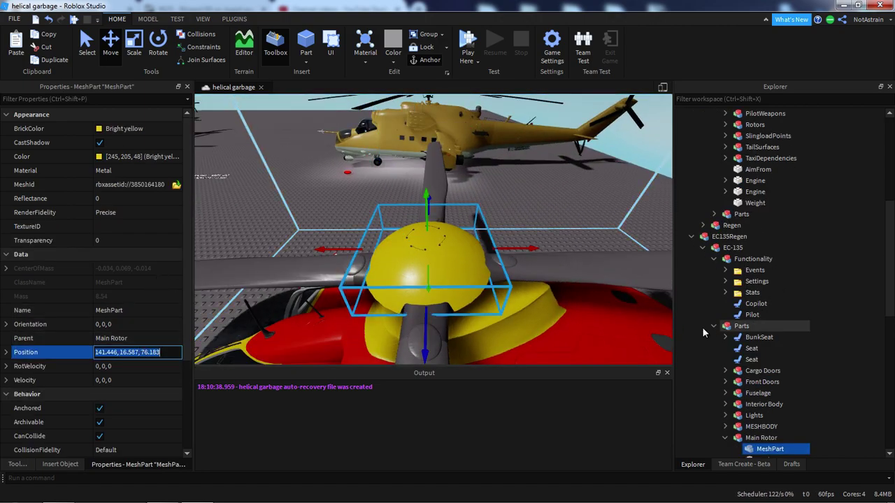
pyautogui.click(755, 192)
pyautogui.click(133, 311)
pyautogui.hotkey('ctrl', 'v')
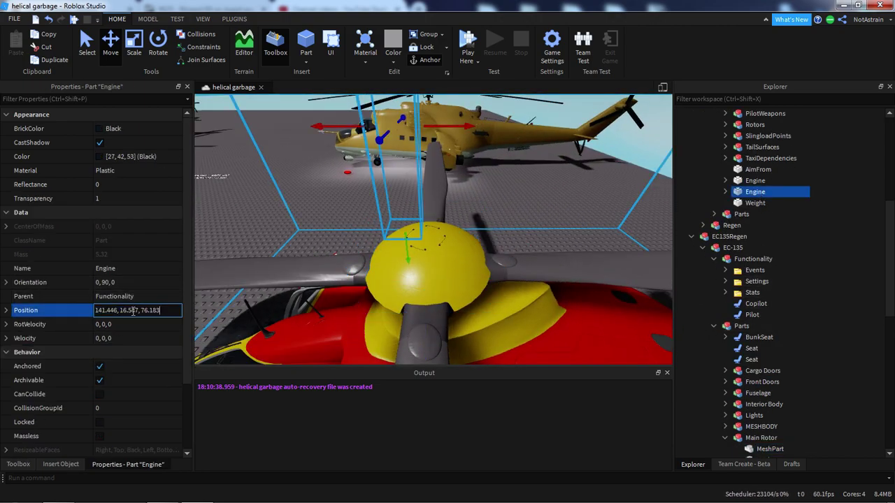
# - Move the duplicated Engine into the EC-135's Functionality model and lower it to a Y position of 15.777 under the rotor hub
pyautogui.press('Return')
pyautogui.moveTo(798, 204); pyautogui.dragTo(788, 259)
pyautogui.moveTo(521, 213); pyautogui.dragTo(444, 166, button='right')
pyautogui.press('s')
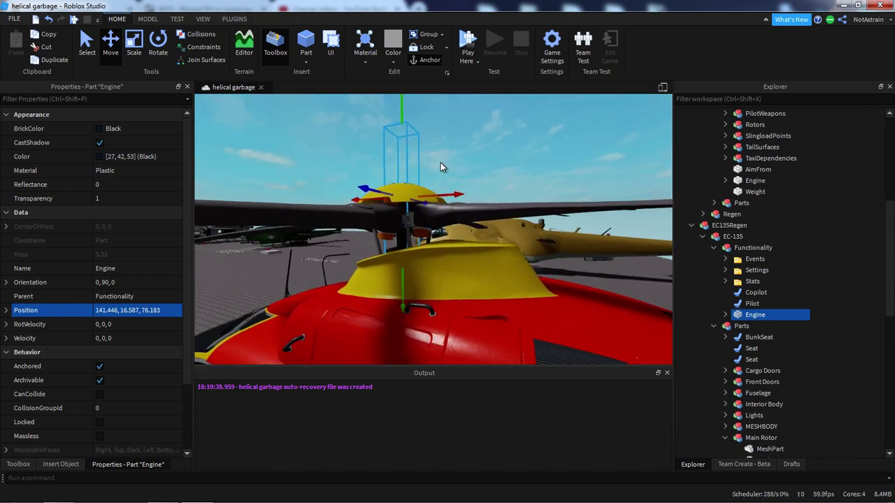
pyautogui.moveTo(428, 128); pyautogui.dragTo(428, 129, button='right')
pyautogui.press('w')
pyautogui.press('s')
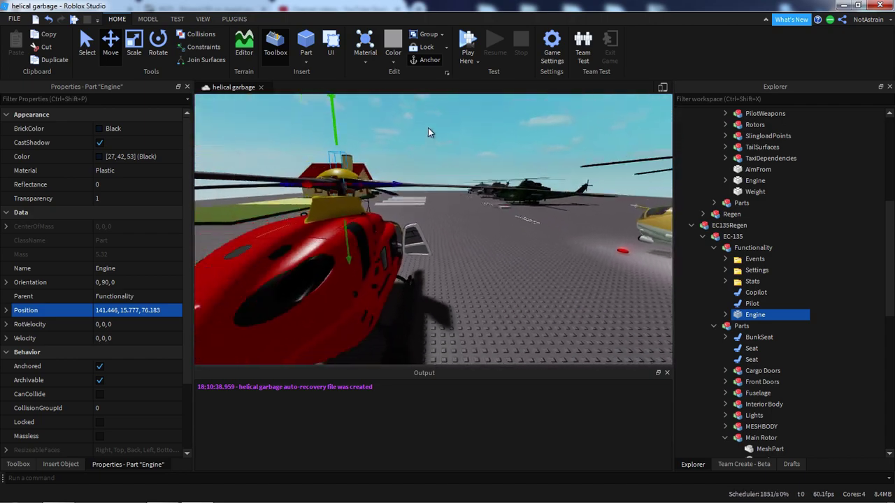
pyautogui.press('w')
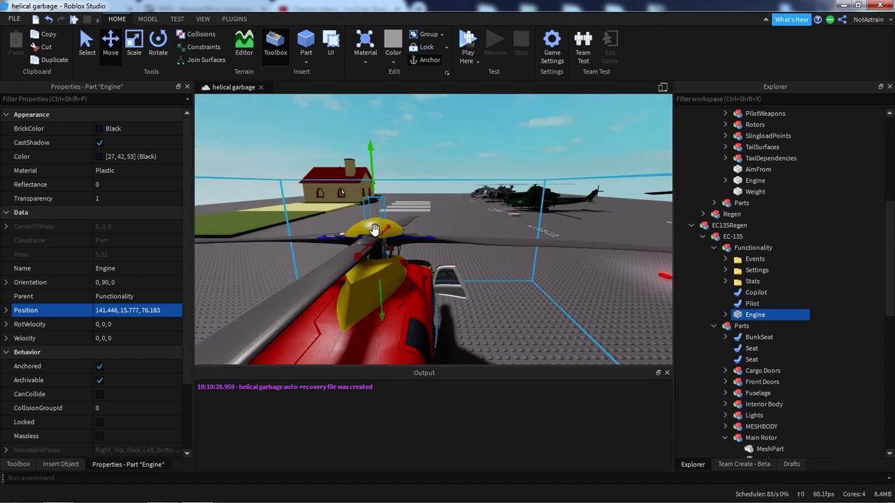
pyautogui.press('a')
pyautogui.moveTo(395, 221); pyautogui.dragTo(417, 212, button='right')
pyautogui.press('w')
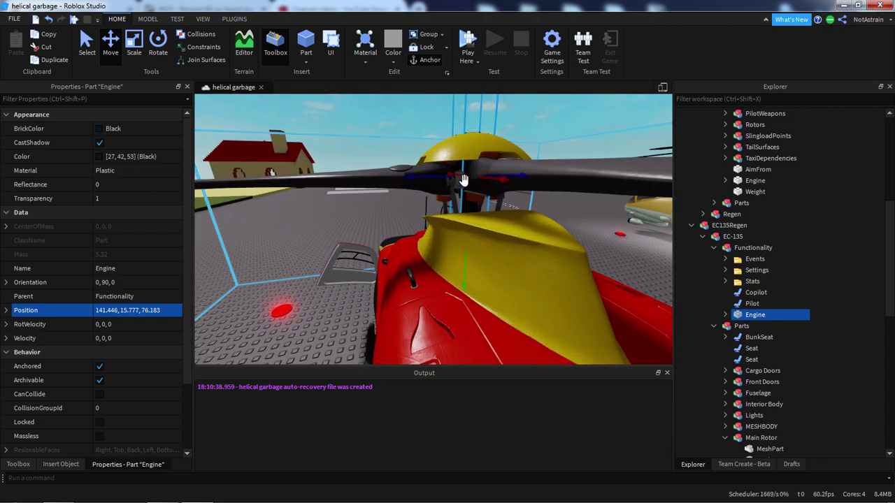
pyautogui.moveTo(459, 186); pyautogui.dragTo(459, 186, button='right')
# - Move a duplicate of the Mi24's AimFrom part toward the EC-135 and place it in the EC-135's Functionality model
pyautogui.click(755, 169)
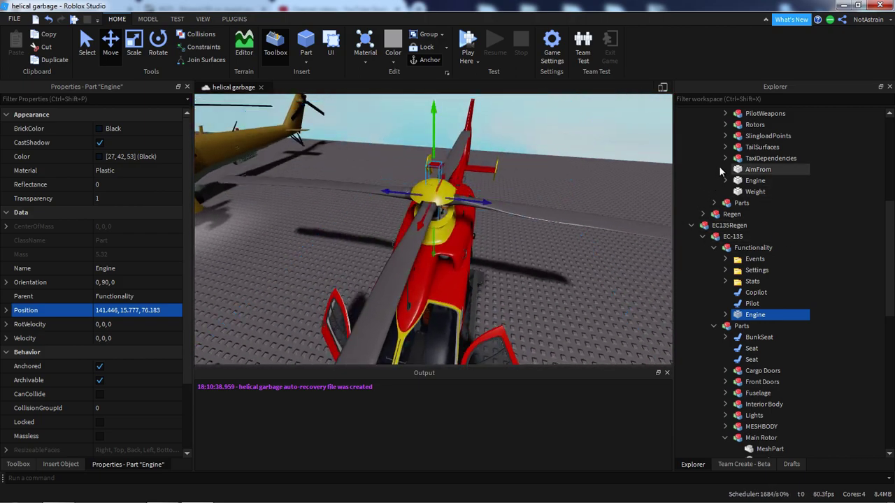
pyautogui.moveTo(530, 162); pyautogui.dragTo(533, 163, button='right')
pyautogui.press('w')
pyautogui.hotkey('ctrl', 'd')
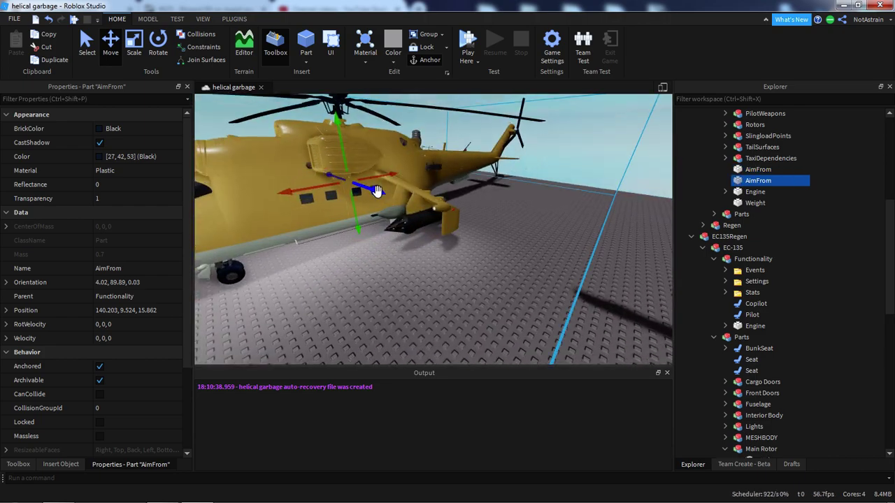
pyautogui.moveTo(378, 192); pyautogui.dragTo(408, 195)
pyautogui.moveTo(408, 194); pyautogui.dragTo(409, 195, button='right')
pyautogui.moveTo(408, 194); pyautogui.dragTo(397, 193)
pyautogui.press('d')
pyautogui.moveTo(756, 183); pyautogui.dragTo(784, 260)
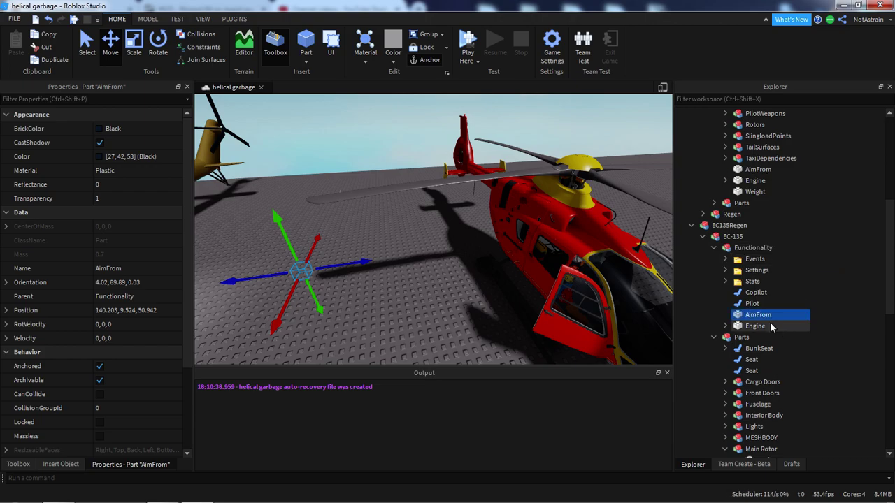
# - Copy the EC-135 Engine's position, 141.446, 15.777, 76.183, into the AimFrom part's Position
pyautogui.click(774, 327)
pyautogui.click(140, 311)
pyautogui.click(760, 317)
pyautogui.click(139, 309)
pyautogui.write('141.446, 15.777, 76.183')
pyautogui.press('Return')
# - Lower the AimFrom part inside the EC-135's fuselage to a Y position of about 8.157
pyautogui.moveTo(406, 255); pyautogui.dragTo(431, 237, button='right')
pyautogui.press('w')
pyautogui.moveTo(415, 231); pyautogui.dragTo(421, 276)
pyautogui.press('a')
pyautogui.moveTo(421, 276); pyautogui.dragTo(387, 217, button='right')
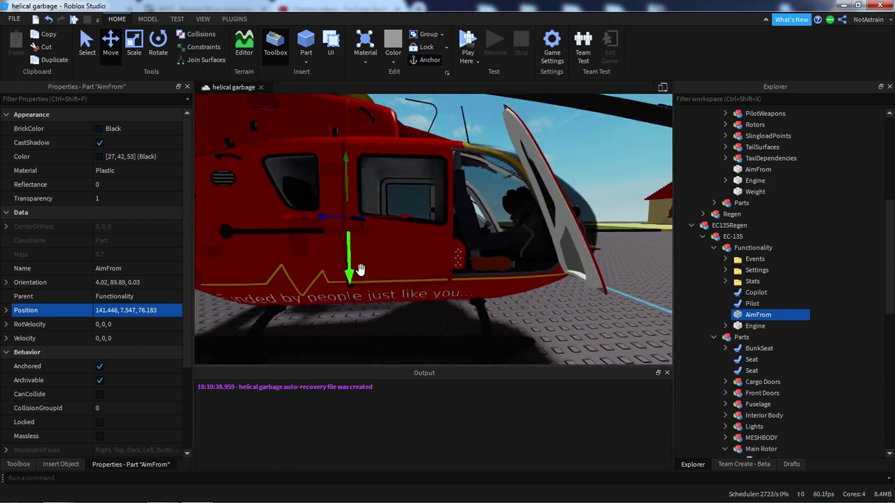
pyautogui.moveTo(361, 270); pyautogui.dragTo(431, 258)
pyautogui.press('s')
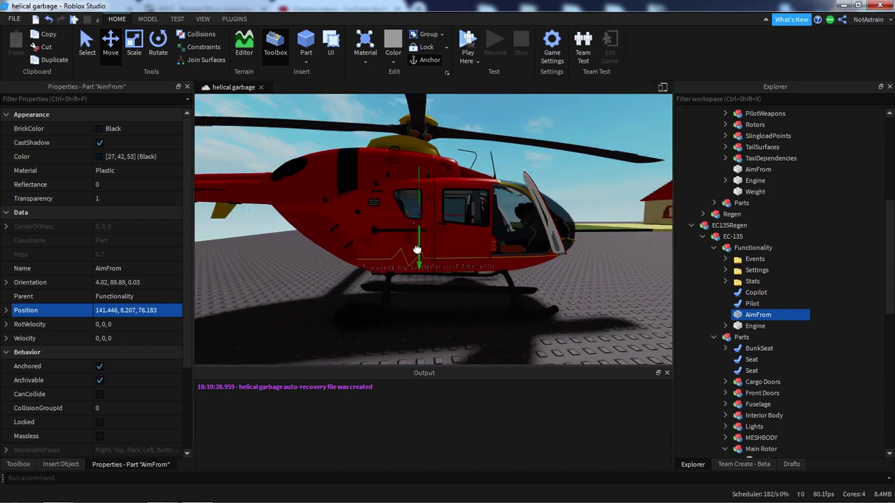
pyautogui.press('e')
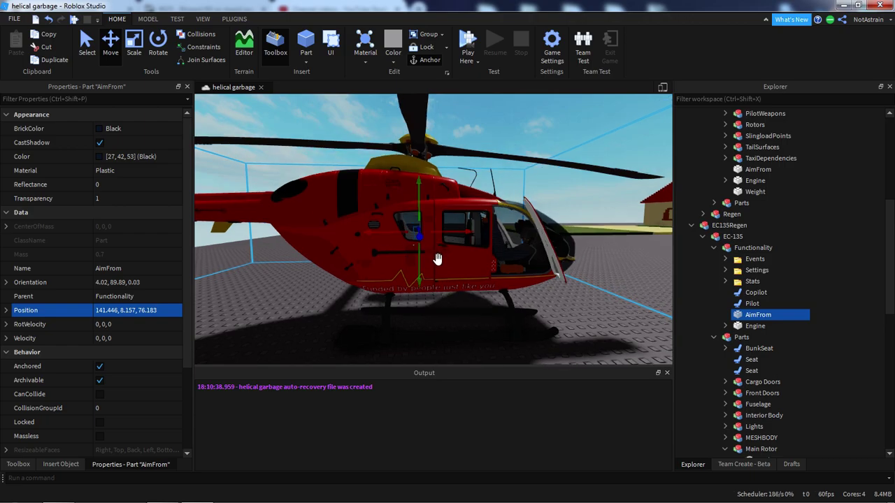
pyautogui.press('q')
pyautogui.press('w')
pyautogui.moveTo(447, 259); pyautogui.dragTo(459, 250, button='right')
pyautogui.press('s')
# - Examine the Mi24's Weight part and the remaining contents of its Functionality model against the EC-135
pyautogui.click(742, 193)
pyautogui.press('a')
pyautogui.press('s')
pyautogui.press('w')
pyautogui.moveTo(506, 187); pyautogui.dragTo(533, 188, button='right')
pyautogui.press('f')
pyautogui.scroll(-4, 506, 187)
pyautogui.press('w')
pyautogui.press('s')
pyautogui.press('w')
pyautogui.press('d')
pyautogui.scroll(4, 833, 235)
pyautogui.scroll(1, 835, 234)
pyautogui.click(714, 158)
pyautogui.click(712, 157)
pyautogui.click(871, 272)
pyautogui.scroll(-7, 850, 268)
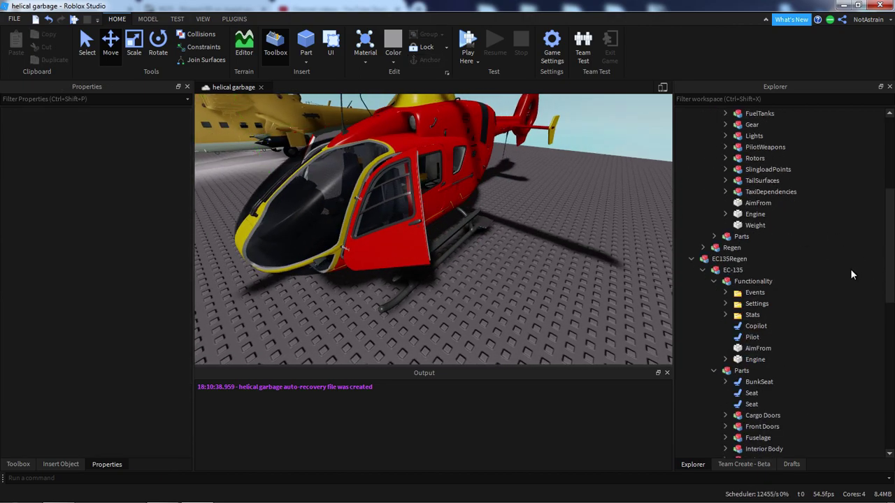
# - Collapse the EC-135's Main Rotor model and examine how the Mi24's Rotors model is structured
pyautogui.hotkey('ctrl', '1')
pyautogui.click(734, 382)
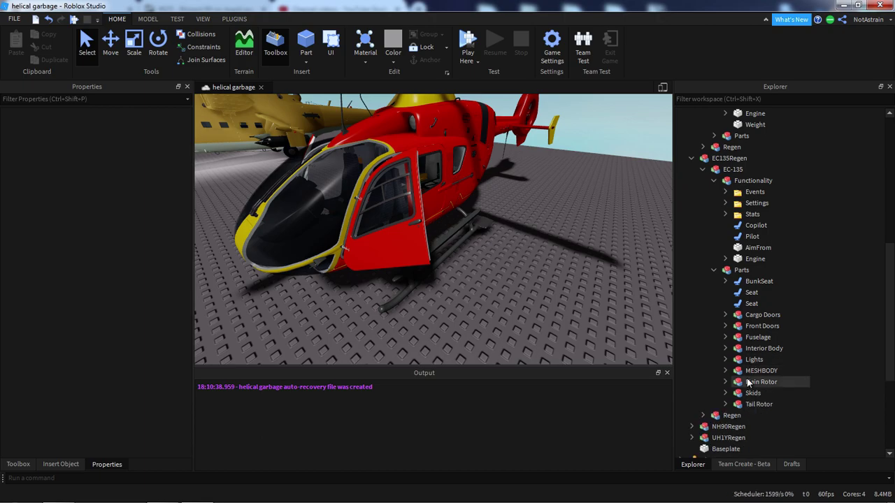
pyautogui.scroll(6, 758, 294)
pyautogui.click(726, 260)
pyautogui.click(751, 259)
pyautogui.scroll(-2, 752, 261)
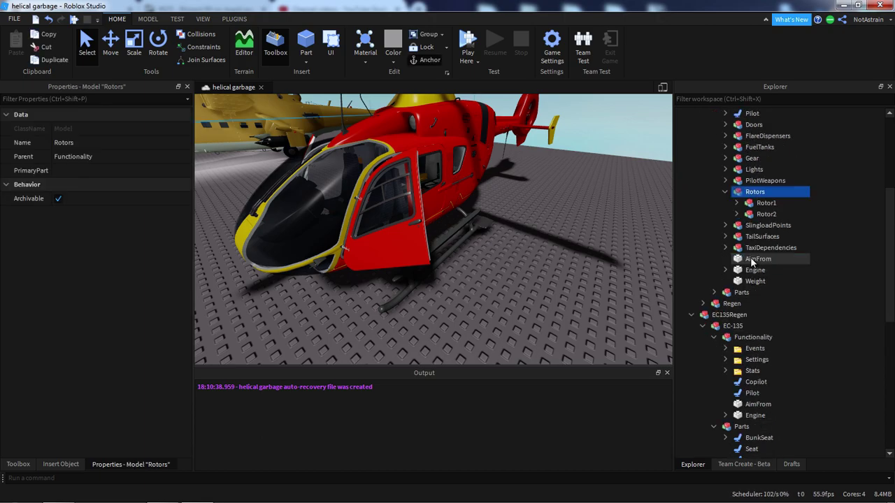
pyautogui.scroll(-1, 753, 261)
# - Insert an empty Model into the EC-135's Functionality model and name it Rotors
pyautogui.click(754, 304)
pyautogui.scroll(-2, 753, 304)
pyautogui.click(19, 464)
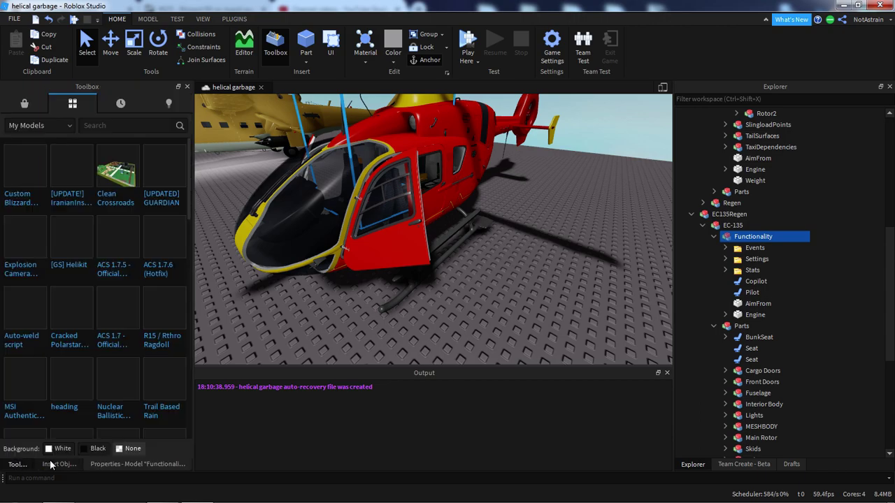
pyautogui.click(59, 465)
pyautogui.click(32, 231)
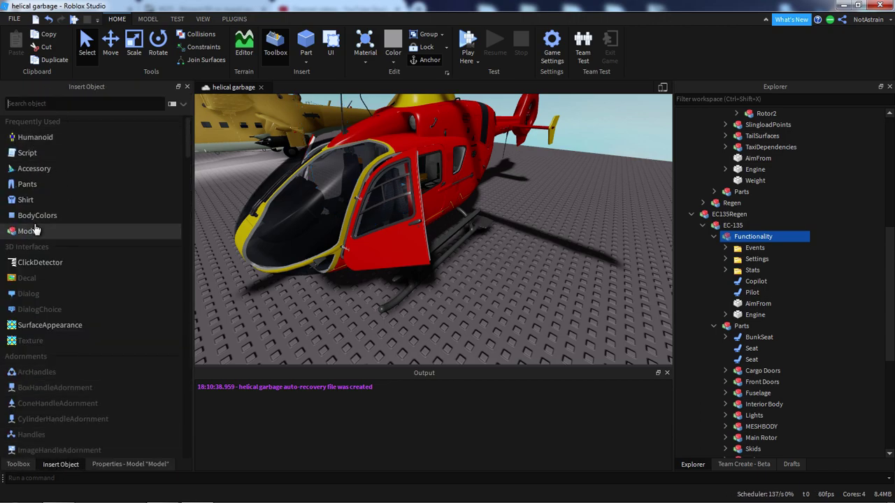
pyautogui.click(150, 467)
pyautogui.click(98, 144)
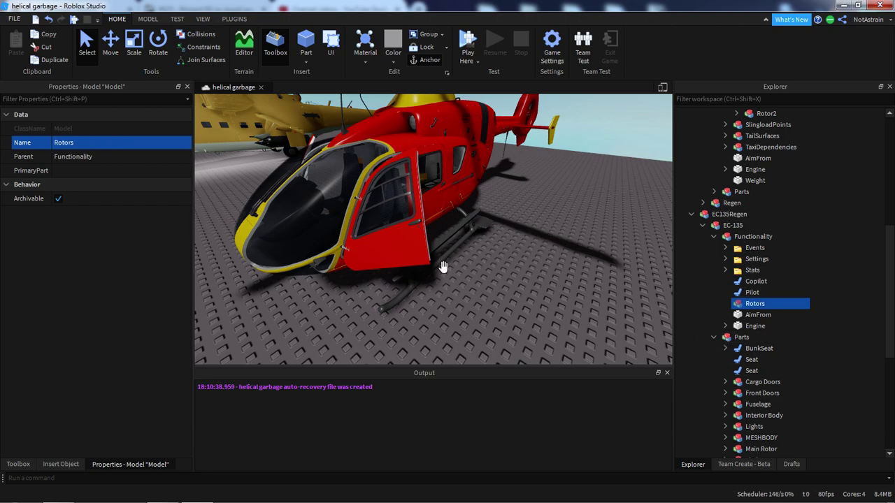
# - Move the EC-135's Main Rotor model from Parts into the Rotors model and rename it Rotor1
pyautogui.scroll(-4, 827, 345)
pyautogui.click(747, 316)
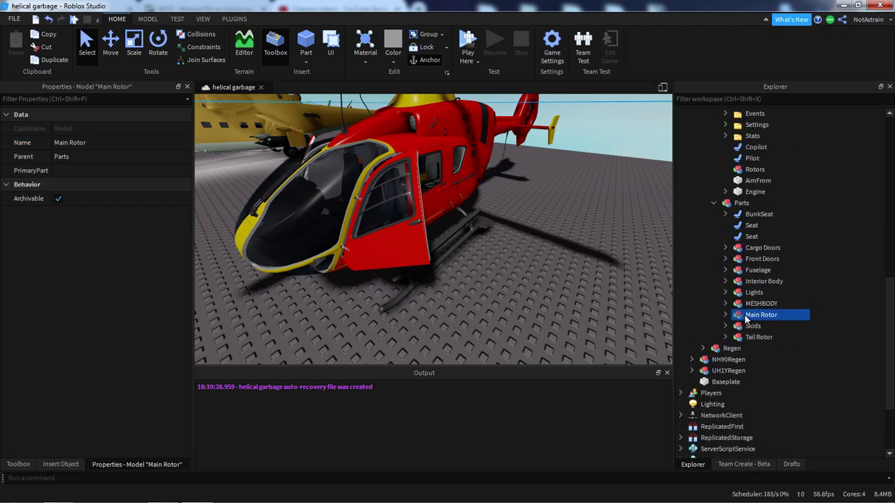
pyautogui.press('f')
pyautogui.moveTo(543, 278); pyautogui.dragTo(591, 271, button='right')
pyautogui.scroll(3, 771, 294)
pyautogui.scroll(2, 772, 292)
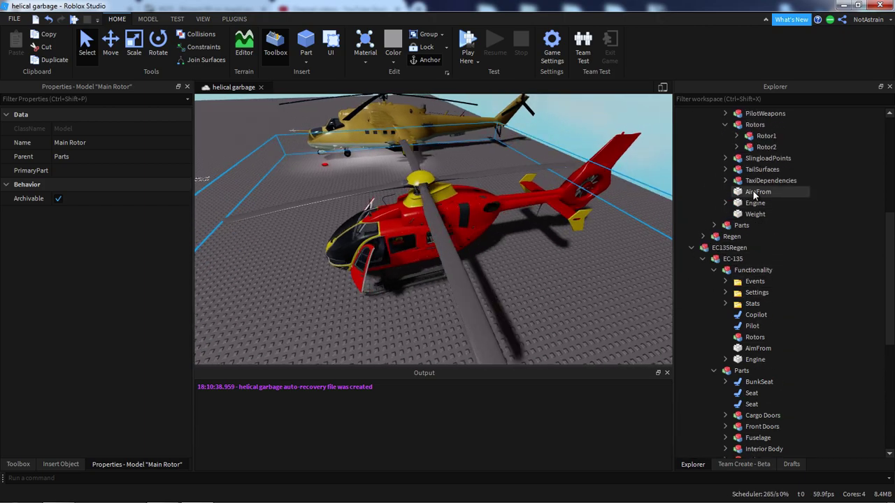
pyautogui.scroll(-3, 766, 336)
pyautogui.moveTo(766, 381); pyautogui.dragTo(758, 238)
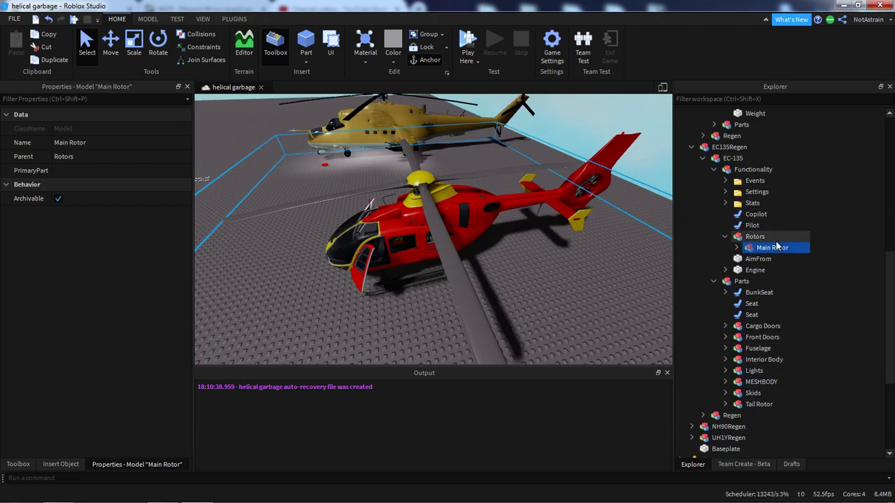
pyautogui.click(131, 143)
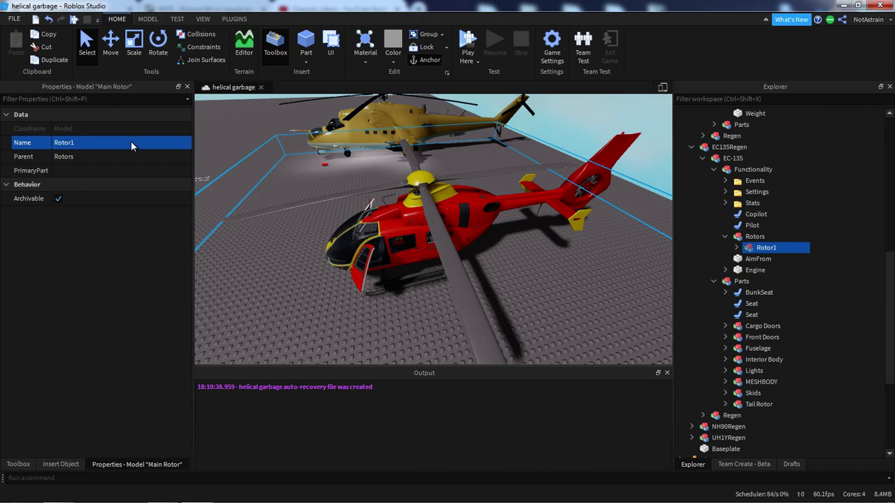
# - Check the MeshParts inside the EC-135's Rotor1 by selecting all of them, and clear the selection
pyautogui.click(736, 247)
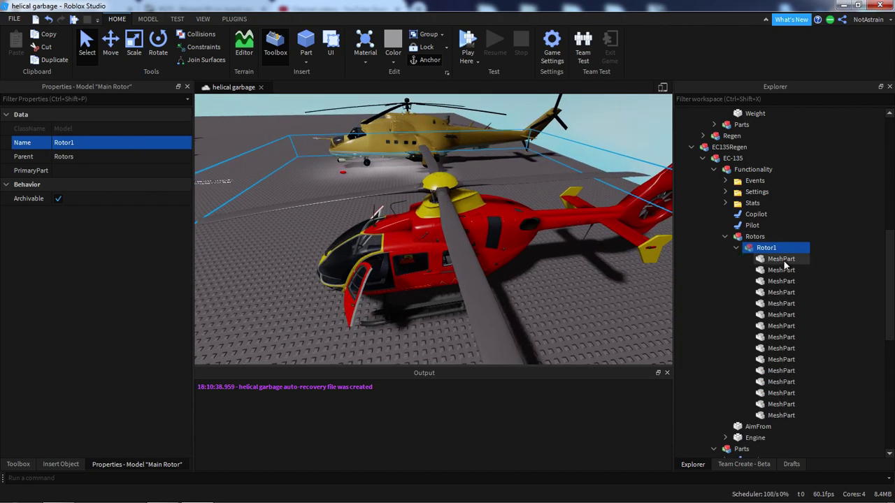
pyautogui.click(781, 259)
pyautogui.keyDown('shift'); pyautogui.click(781, 416); pyautogui.keyUp('shift')
pyautogui.hotkey('ctrl', '2')
pyautogui.moveTo(474, 224); pyautogui.dragTo(529, 235, button='right')
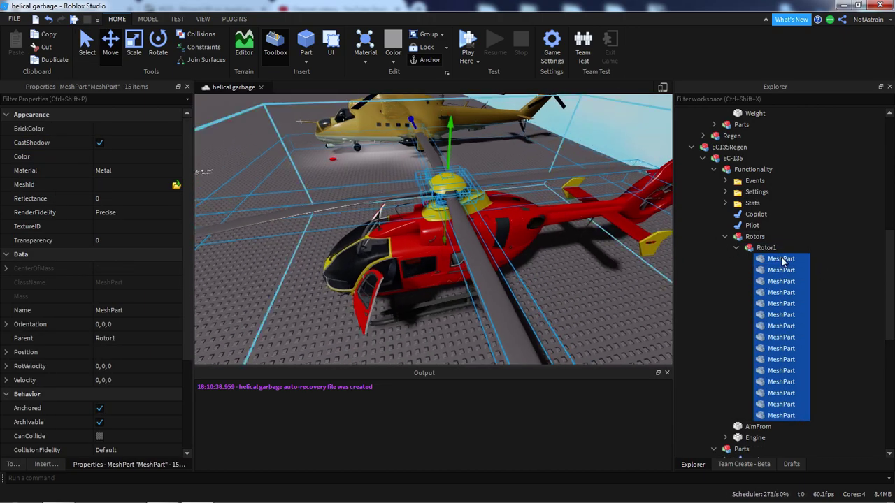
pyautogui.click(857, 281)
# - Rename the EC-135's Tail Rotor model as Rotor2 and move it into the Rotors model under Functionality
pyautogui.scroll(-5, 858, 282)
pyautogui.click(759, 404)
pyautogui.press('f')
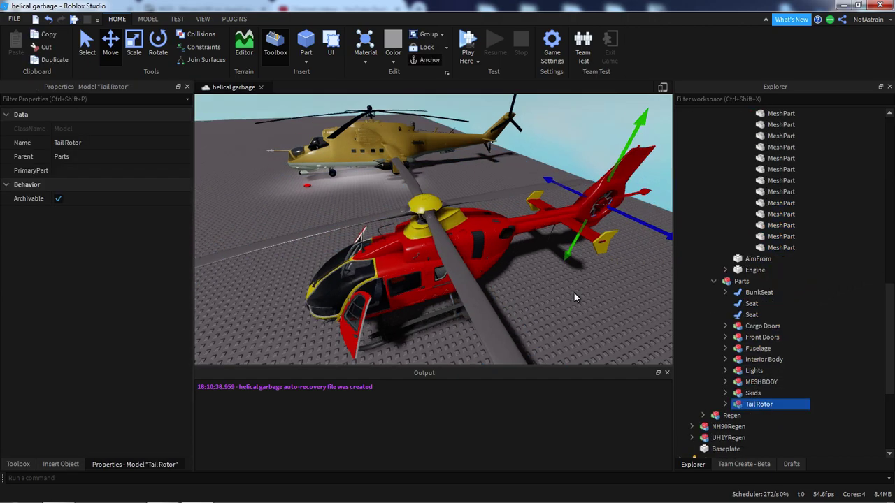
pyautogui.click(106, 146)
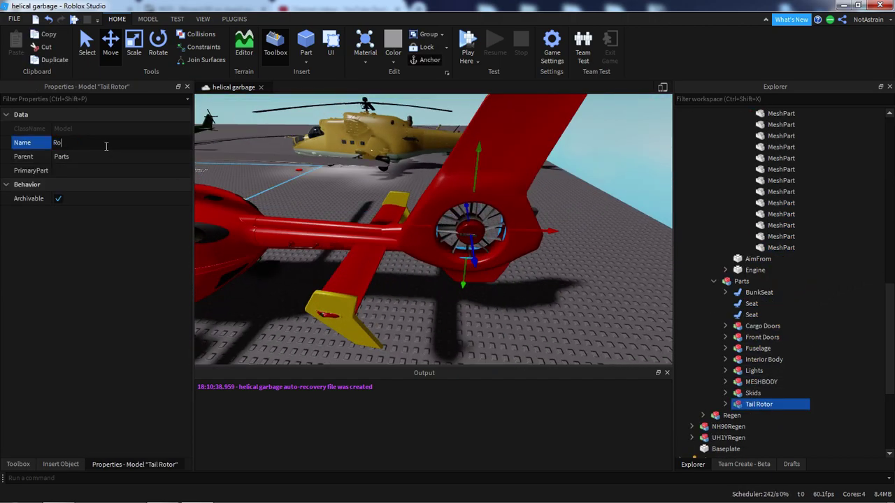
pyautogui.press('Return')
pyautogui.hotkey('ctrl', '1')
pyautogui.scroll(1, 706, 346)
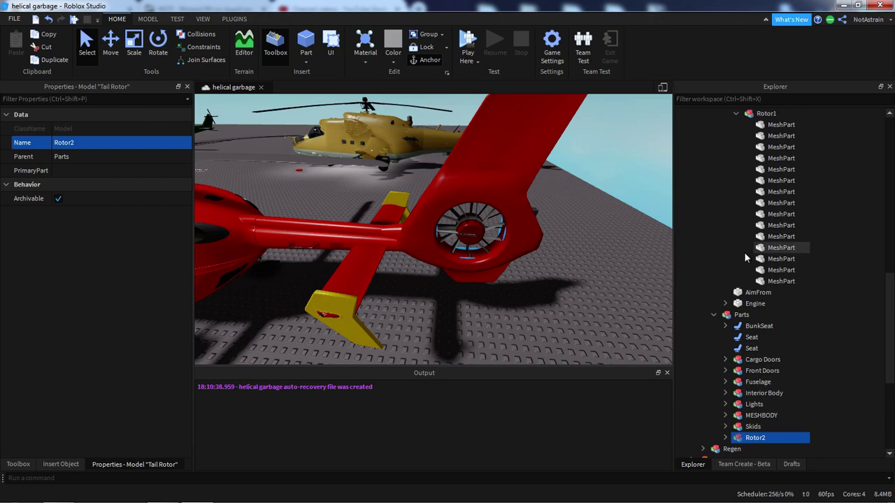
pyautogui.scroll(2, 761, 421)
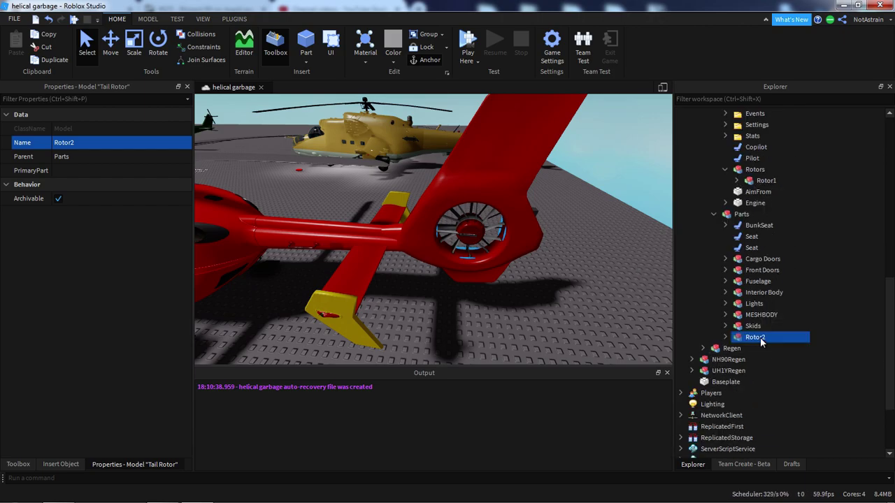
pyautogui.moveTo(776, 194); pyautogui.dragTo(786, 175)
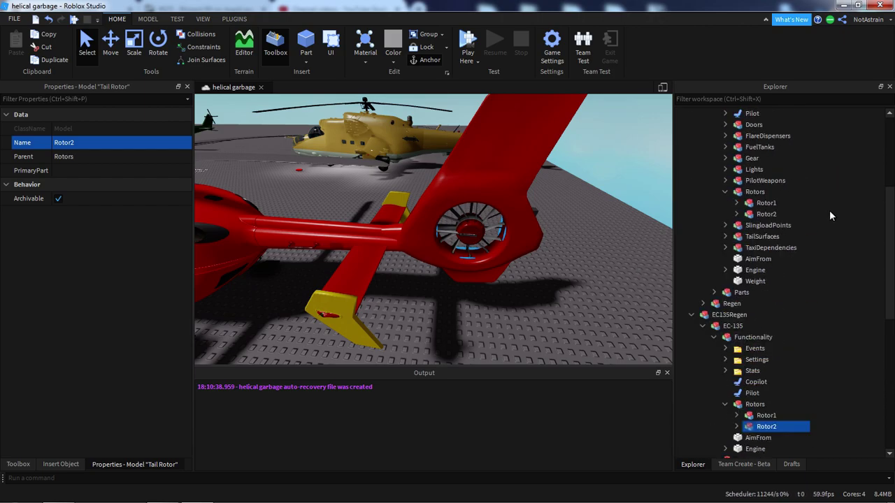
# - Duplicate the Spinner part from the Mi24's Rotor1 and move the copy over to the EC-135
pyautogui.moveTo(629, 188); pyautogui.dragTo(608, 199, button='right')
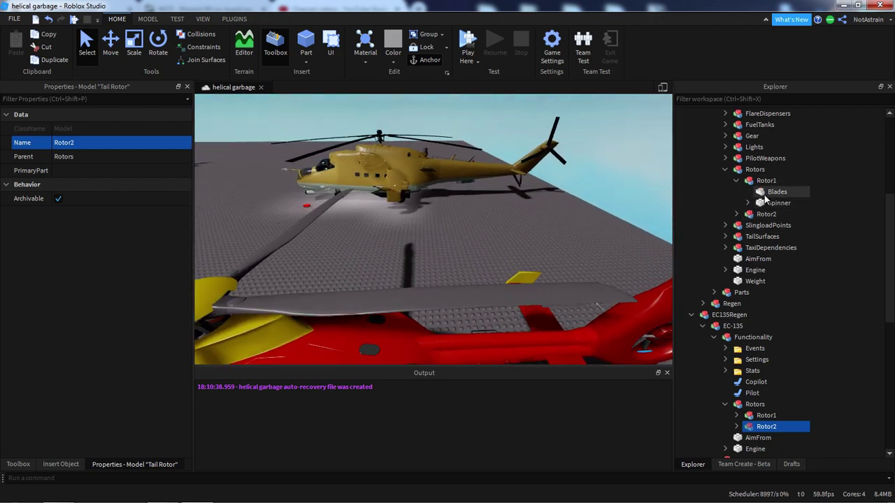
pyautogui.click(761, 203)
pyautogui.press('f')
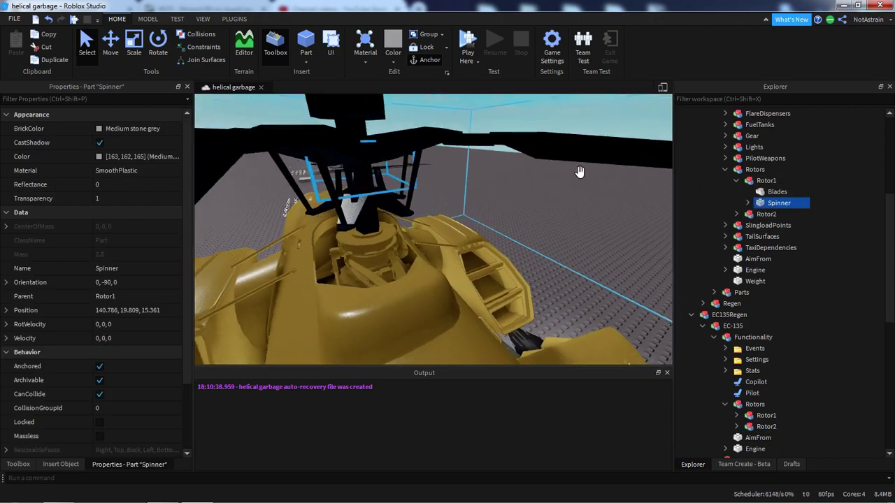
pyautogui.hotkey('ctrl', 'd')
pyautogui.hotkey('ctrl', '2')
pyautogui.press('e')
pyautogui.moveTo(366, 137); pyautogui.dragTo(457, 152)
pyautogui.moveTo(457, 151); pyautogui.dragTo(411, 218, button='right')
pyautogui.moveTo(419, 241); pyautogui.dragTo(493, 191)
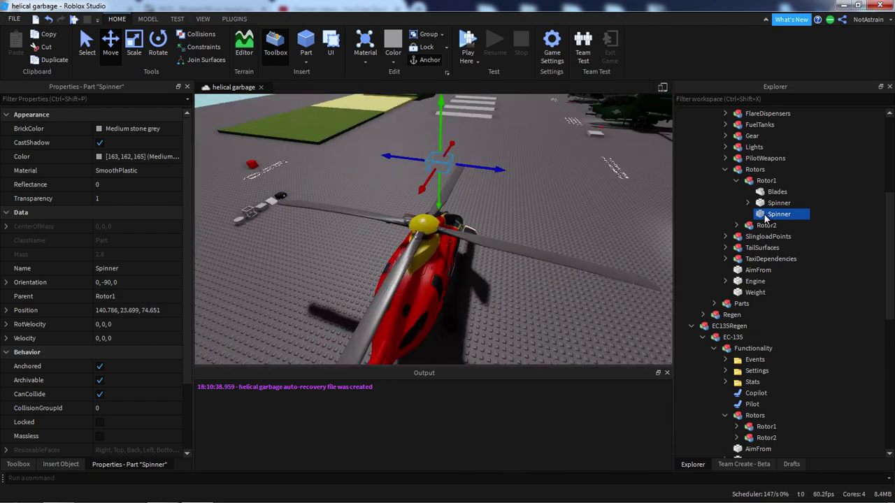
# - Place the duplicated Spinner in the EC-135's Rotor1 model and lower it to a Y position of 20.729
pyautogui.moveTo(774, 427); pyautogui.dragTo(773, 428)
pyautogui.press('w')
pyautogui.moveTo(581, 311); pyautogui.dragTo(458, 226, button='right')
pyautogui.moveTo(453, 224); pyautogui.dragTo(469, 284)
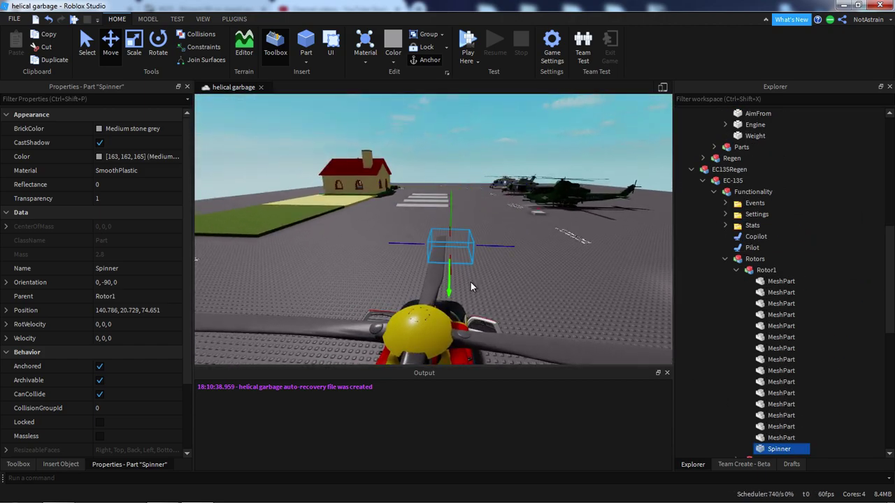
# - Copy the yellow rotor hub's position, 141.446, 16.587, 76.183, into the EC-135 Spinner's Position
pyautogui.moveTo(469, 284); pyautogui.dragTo(505, 272, button='right')
pyautogui.press('a')
pyautogui.click(505, 272)
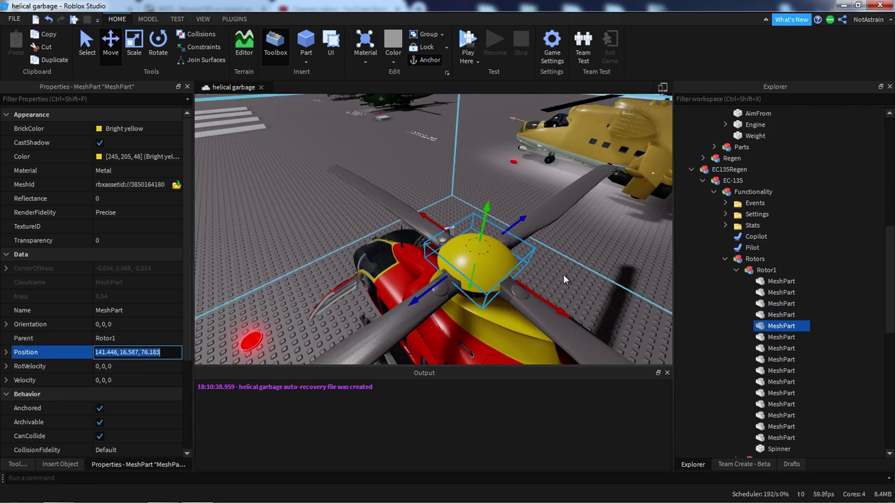
pyautogui.scroll(-5, 795, 279)
pyautogui.click(778, 281)
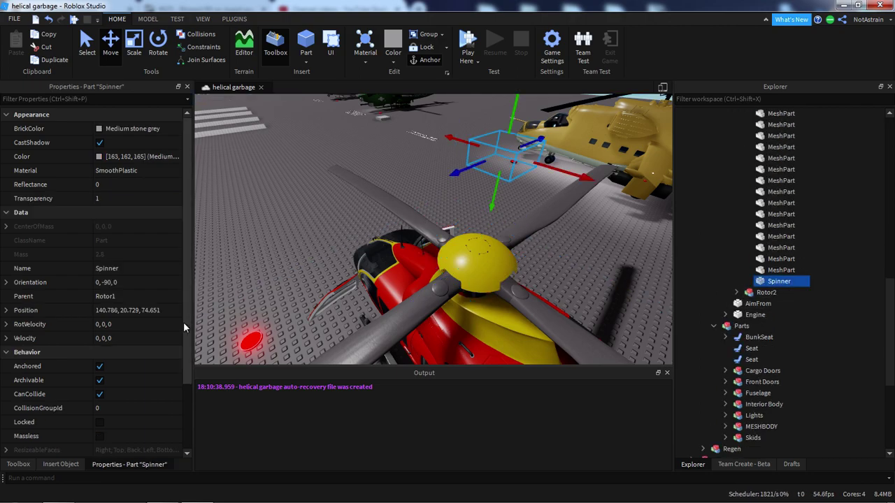
pyautogui.click(155, 312)
pyautogui.write('141.446, 16.587, 76.183')
pyautogui.press('Return')
# - Lower the Spinner under the yellow hub dome to a Y position of 15.737 and activate the Rotate tool
pyautogui.press('a')
pyautogui.moveTo(405, 268); pyautogui.dragTo(405, 164, button='right')
pyautogui.moveTo(398, 158); pyautogui.dragTo(391, 193)
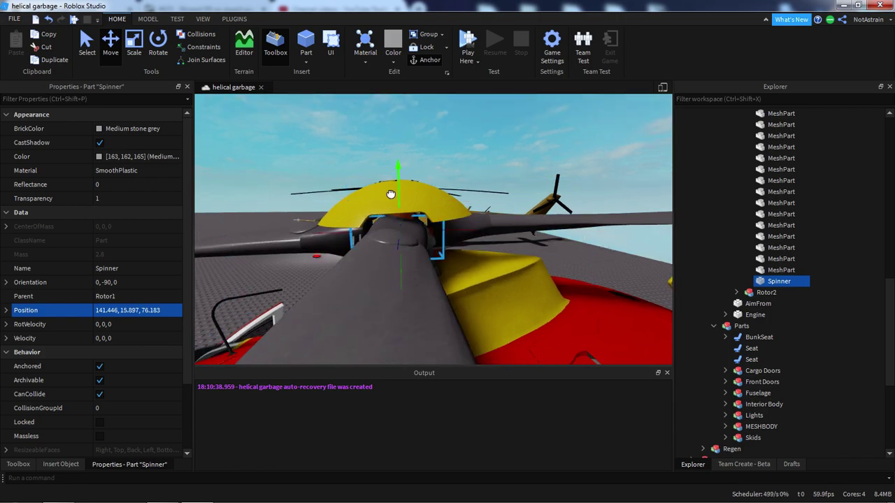
pyautogui.scroll(-8, 391, 194)
pyautogui.click(158, 42)
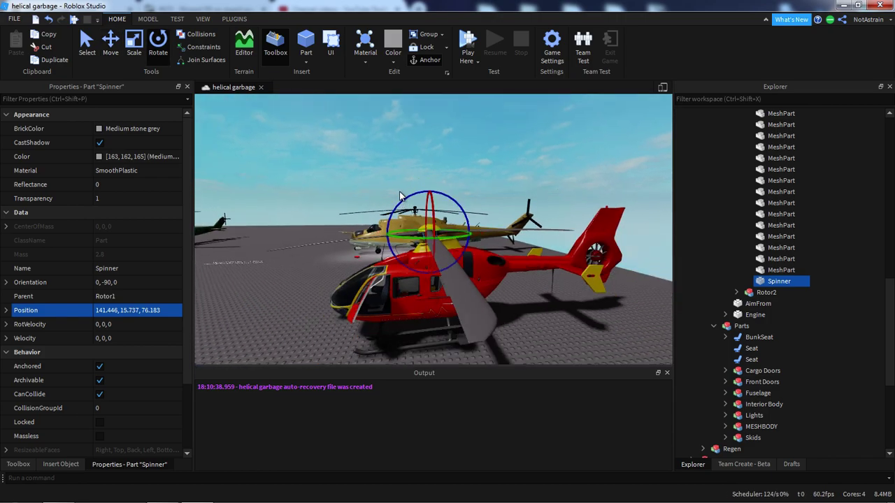
# - Raise the Spinner under the EC-135's yellow hub dome to a Y position of 16.037 and activate the Scale tool
pyautogui.click(147, 20)
pyautogui.press('s')
pyautogui.moveTo(448, 163); pyautogui.dragTo(449, 167, button='right')
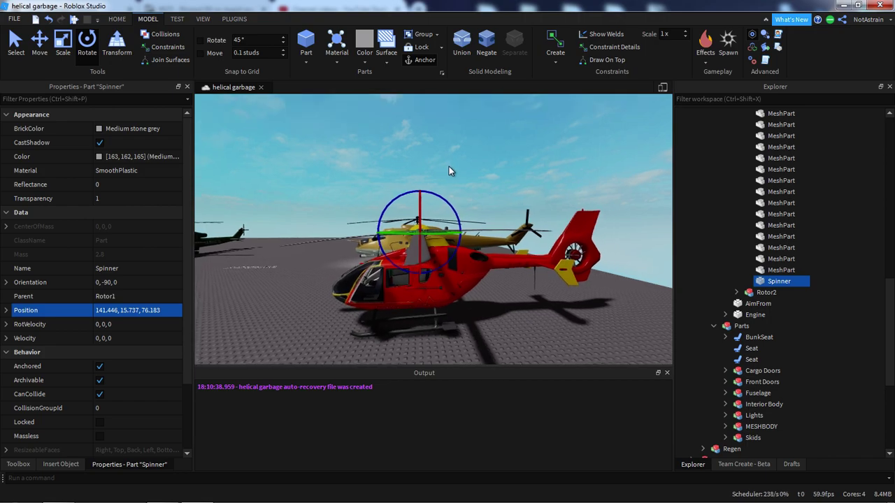
pyautogui.press('w')
pyautogui.press('e')
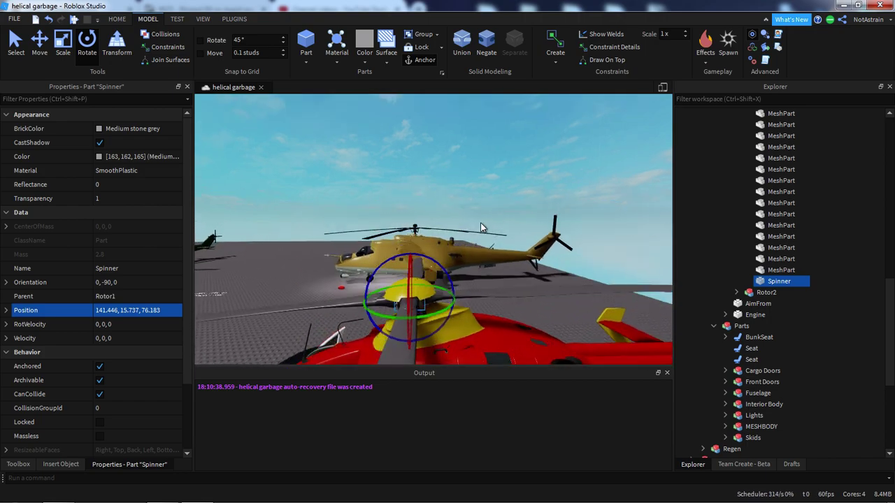
pyautogui.moveTo(481, 223); pyautogui.dragTo(481, 211, button='right')
pyautogui.hotkey('ctrl', '3')
pyautogui.moveTo(397, 232); pyautogui.dragTo(397, 226)
pyautogui.hotkey('ctrl', '3')
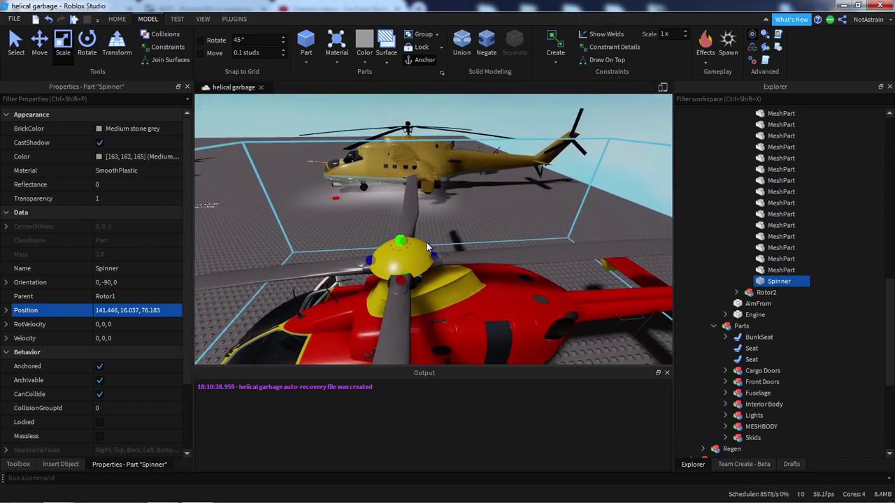
# - Stretch the Spinner symmetrically to a length of 32.6 studs along the rotor blades and activate the Rotate tool
pyautogui.keyDown('ctrl'); pyautogui.moveTo(435, 257); pyautogui.dragTo(562, 254); pyautogui.keyUp('ctrl')
pyautogui.moveTo(561, 253); pyautogui.dragTo(545, 249, button='right')
pyautogui.press('s')
pyautogui.press('q')
pyautogui.hotkey('ctrl', '4')
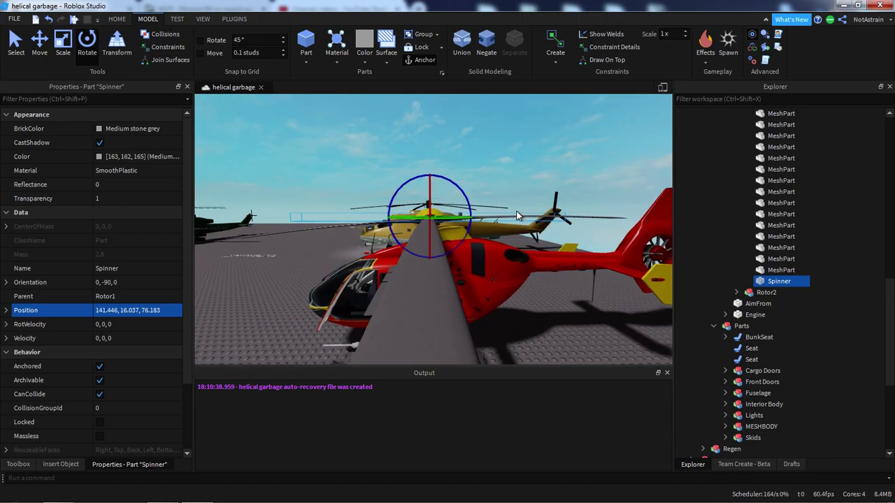
# - Tilt the stretched Spinner to match the main rotor's slope, with an orientation of 2.95, -90, 0
pyautogui.press('d')
pyautogui.moveTo(495, 207); pyautogui.dragTo(494, 206, button='right')
pyautogui.press('a')
pyautogui.moveTo(466, 205); pyautogui.dragTo(478, 197)
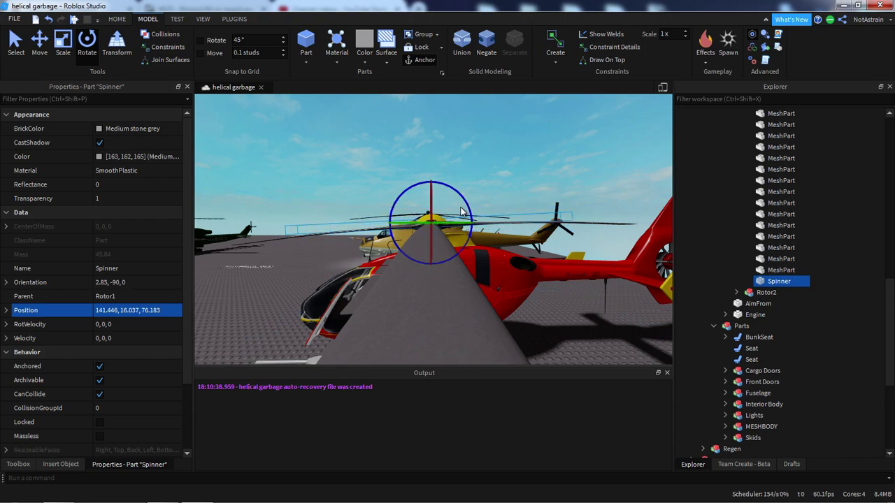
pyautogui.rightClick(647, 143)
pyautogui.moveTo(574, 143); pyautogui.dragTo(572, 143, button='right')
pyautogui.moveTo(572, 144); pyautogui.dragTo(538, 180)
pyautogui.scroll(-2, 79, 312)
pyautogui.scroll(-3, 538, 176)
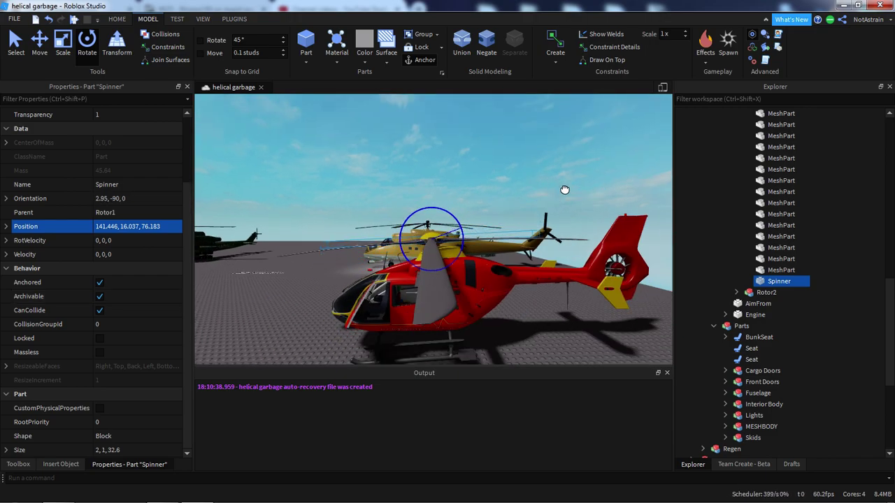
pyautogui.click(565, 189)
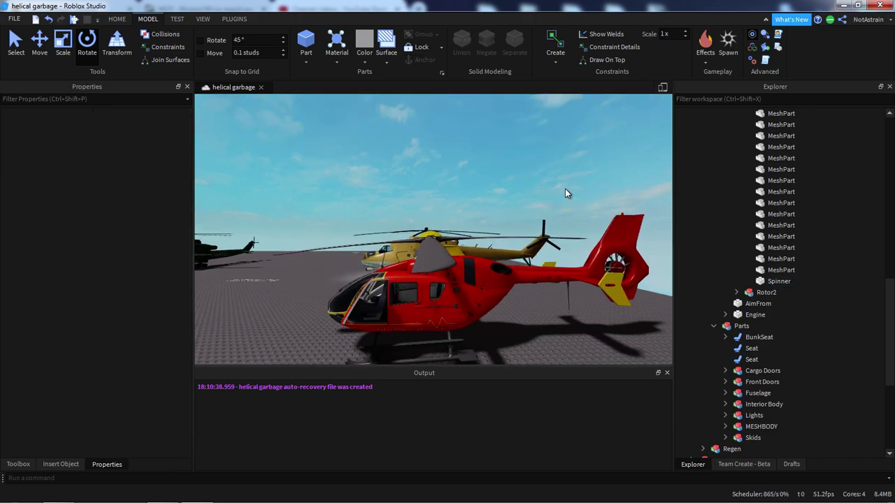
# - Reselect Rotor1's Spinner and set its Size to 2, 1, 2
pyautogui.click(779, 281)
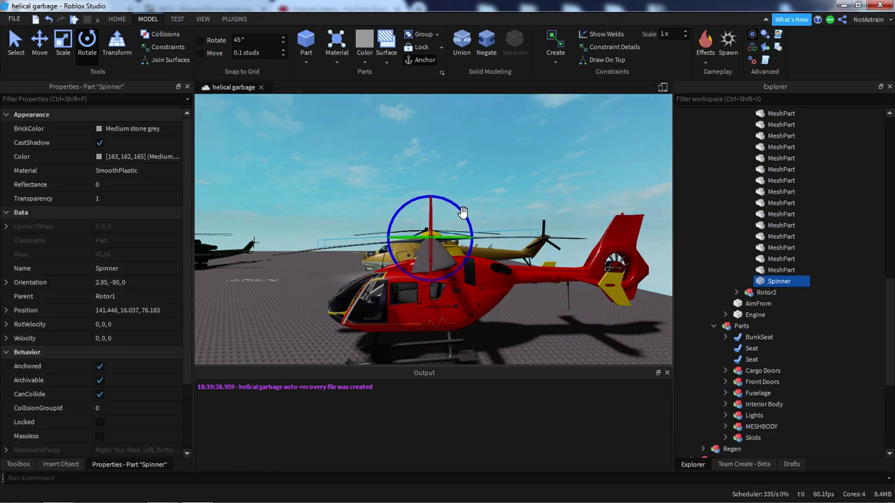
pyautogui.scroll(-2, 99, 343)
pyautogui.moveTo(343, 292); pyautogui.dragTo(344, 292, button='right')
pyautogui.hotkey('ctrl', '1')
pyautogui.scroll(3, 344, 292)
pyautogui.click(123, 450)
pyautogui.press('BackSpace')
pyautogui.press('BackSpace')
pyautogui.press('BackSpace')
pyautogui.press('BackSpace')
pyautogui.write('2')
pyautogui.press('Return')
pyautogui.press('f')
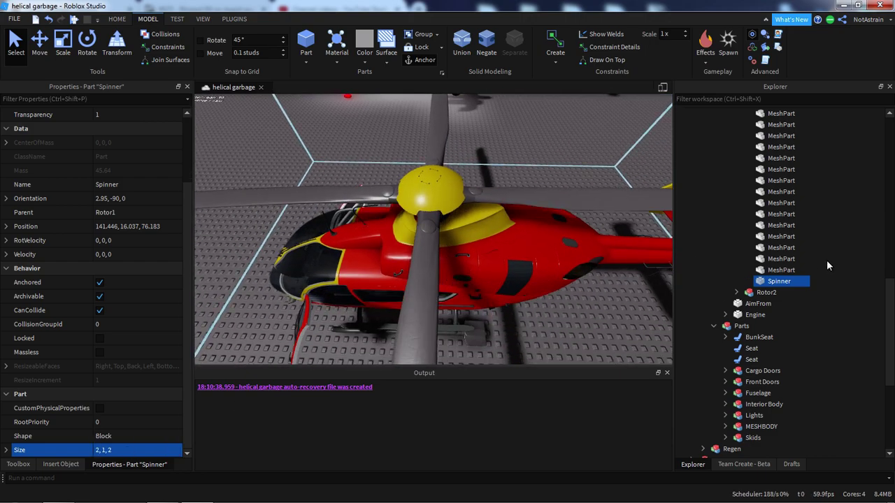
# - Examine the tail rotor's mesh parts in the EC-135's Rotor2 model alongside the contents of Rotor1
pyautogui.scroll(3, 818, 255)
pyautogui.click(736, 203)
pyautogui.click(736, 214)
pyautogui.moveTo(624, 227); pyautogui.dragTo(593, 242, button='right')
pyautogui.press('w')
pyautogui.click(780, 226)
pyautogui.press('s')
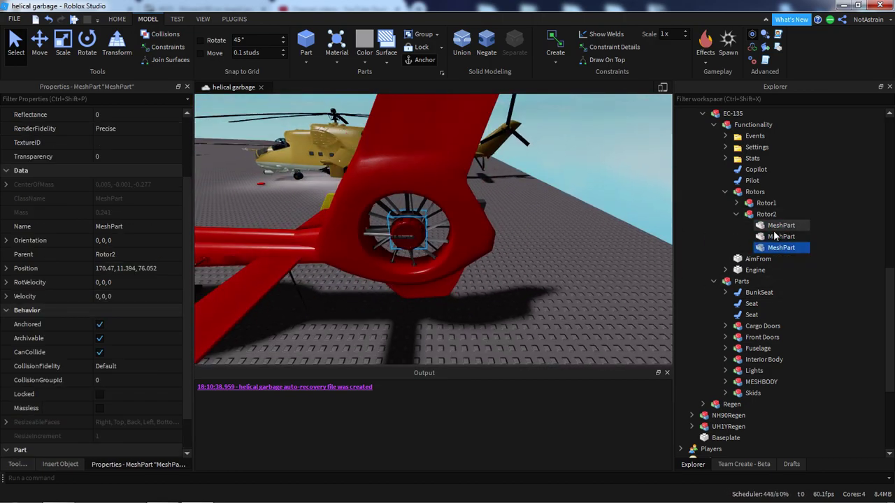
pyautogui.click(737, 203)
pyautogui.click(737, 203)
pyautogui.click(737, 203)
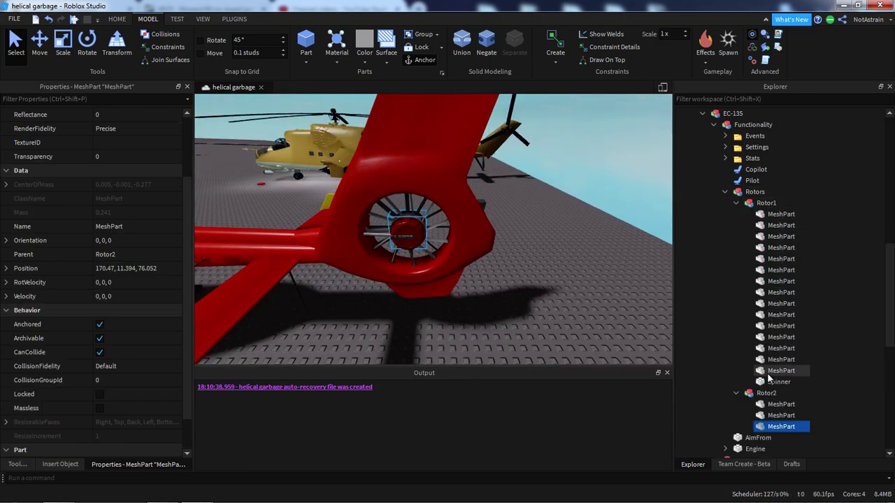
# - Duplicate Rotor1's Spinner and move the copy behind the tail to an X position of 180.336
pyautogui.click(780, 382)
pyautogui.hotkey('ctrl', '2')
pyautogui.moveTo(487, 242); pyautogui.dragTo(469, 218, button='right')
pyautogui.hotkey('ctrl', 'd')
pyautogui.press('s')
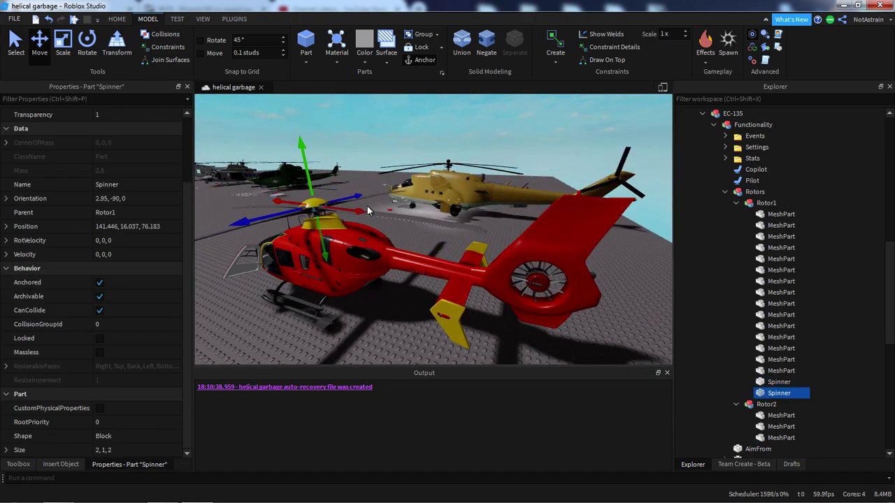
pyautogui.moveTo(450, 232); pyautogui.dragTo(494, 246)
pyautogui.press('f')
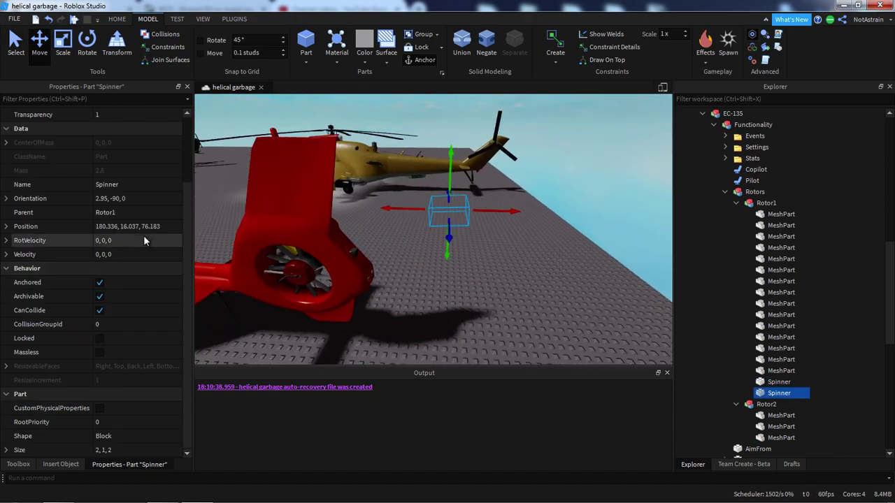
# - Reset the copied Spinner's Orientation to 0, enable 45° rotation snapping and rotate the part to 90, 0, 0
pyautogui.click(142, 198)
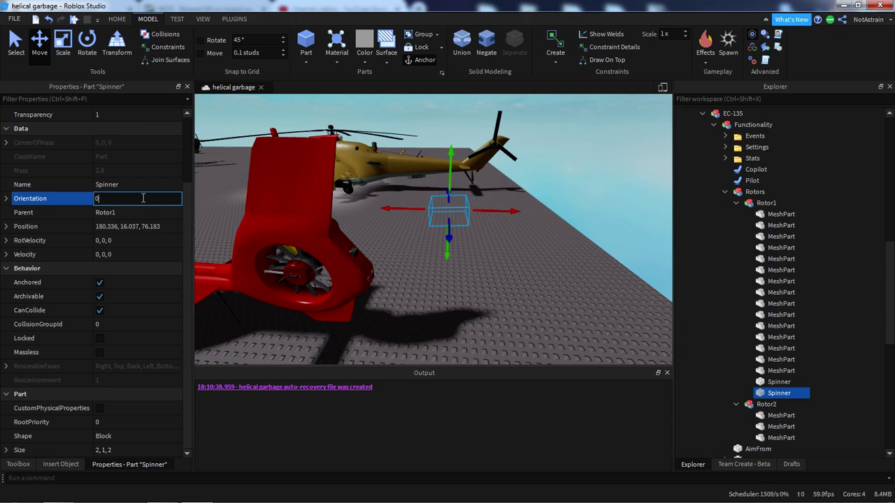
pyautogui.click(212, 44)
pyautogui.moveTo(413, 160); pyautogui.dragTo(414, 161, button='right')
pyautogui.moveTo(415, 217); pyautogui.dragTo(413, 219)
pyautogui.moveTo(339, 194); pyautogui.dragTo(341, 192)
pyautogui.moveTo(342, 192); pyautogui.dragTo(341, 193, button='right')
pyautogui.moveTo(372, 250); pyautogui.dragTo(371, 249, button='right')
# - Copy the tail rotor MeshPart's position, 170.47, 11.394, 76.052, into the copied Spinner's Position
pyautogui.scroll(-2, 799, 386)
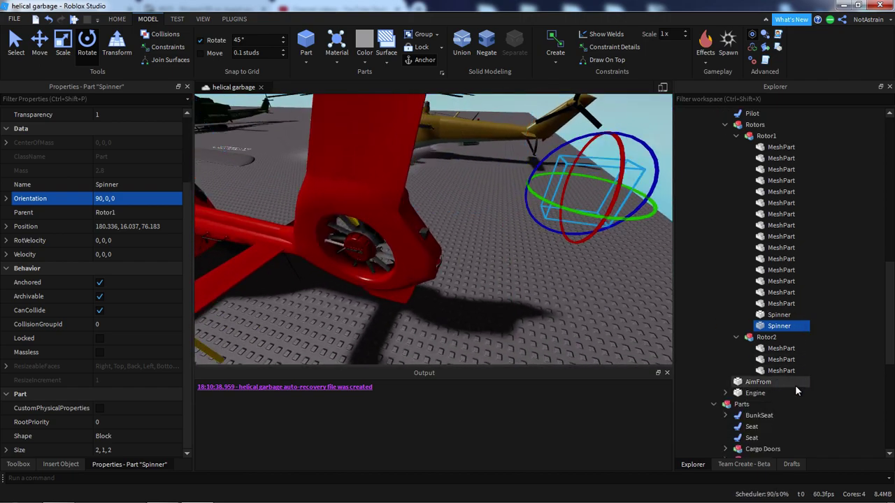
pyautogui.click(786, 372)
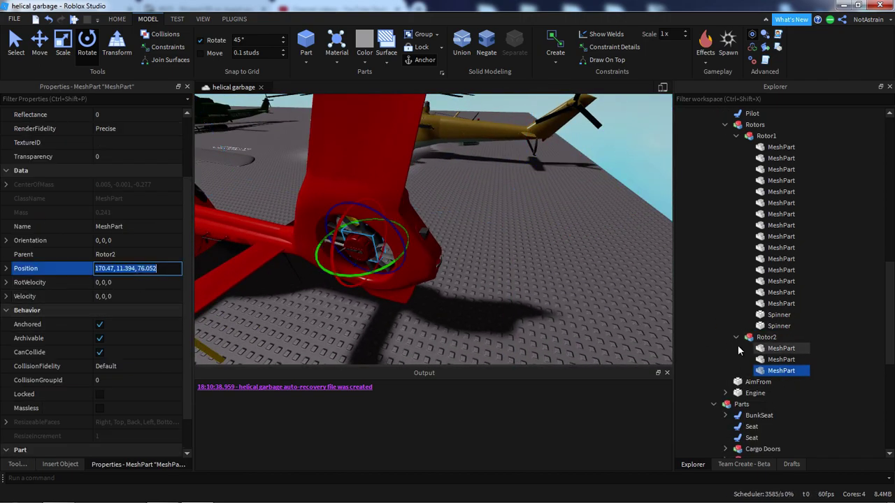
pyautogui.click(779, 326)
pyautogui.click(127, 228)
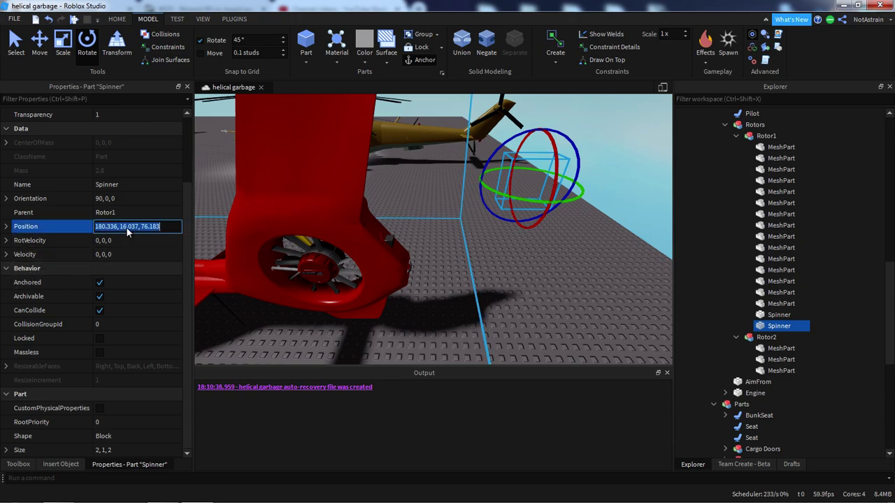
pyautogui.write('170.47, 11.394, 76.052')
pyautogui.press('Return')
# - Move the tail rotor's Spinner out of Rotor1 and into the Rotor2 model
pyautogui.moveTo(366, 226); pyautogui.dragTo(336, 238, button='right')
pyautogui.hotkey('ctrl', '2')
pyautogui.click(337, 239)
pyautogui.scroll(-3, 346, 248)
pyautogui.scroll(3, 347, 250)
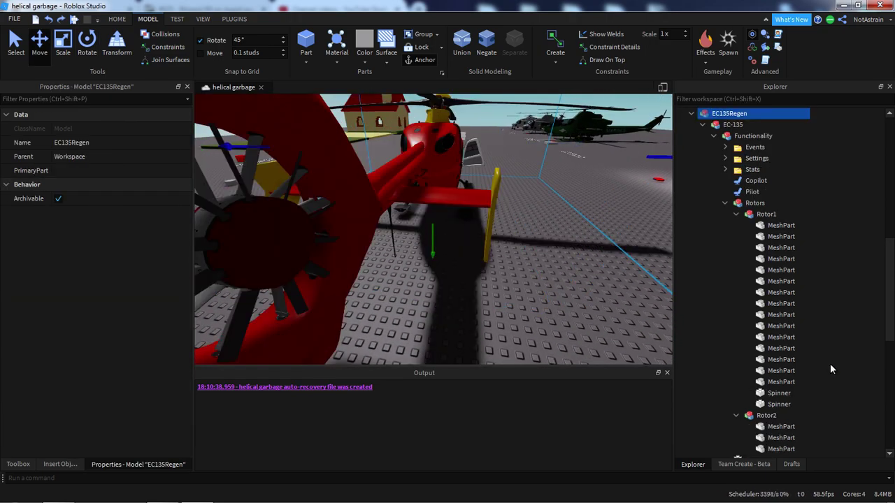
pyautogui.scroll(-3, 812, 360)
pyautogui.moveTo(787, 308); pyautogui.dragTo(795, 312)
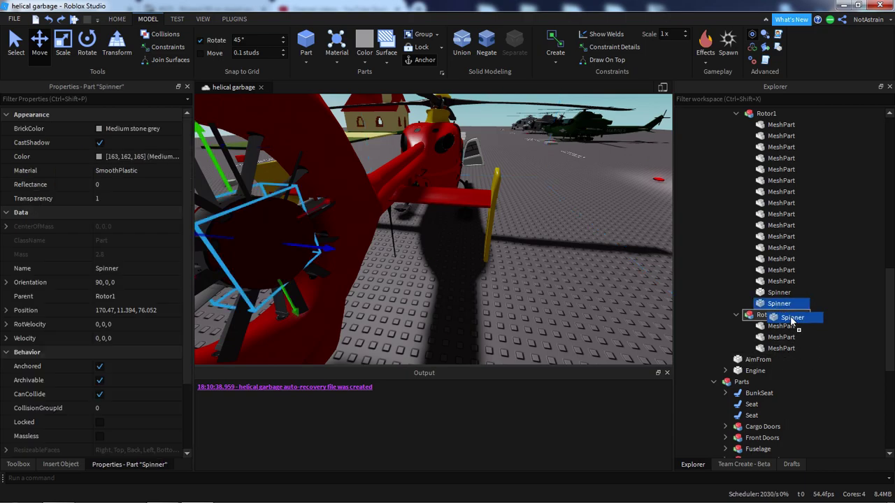
pyautogui.press('f')
# - Start the Create Welds command of MotorCreator and choose Rotor1's Spinner as the Part0
pyautogui.click(234, 19)
pyautogui.click(473, 49)
pyautogui.moveTo(571, 151); pyautogui.dragTo(571, 152, button='right')
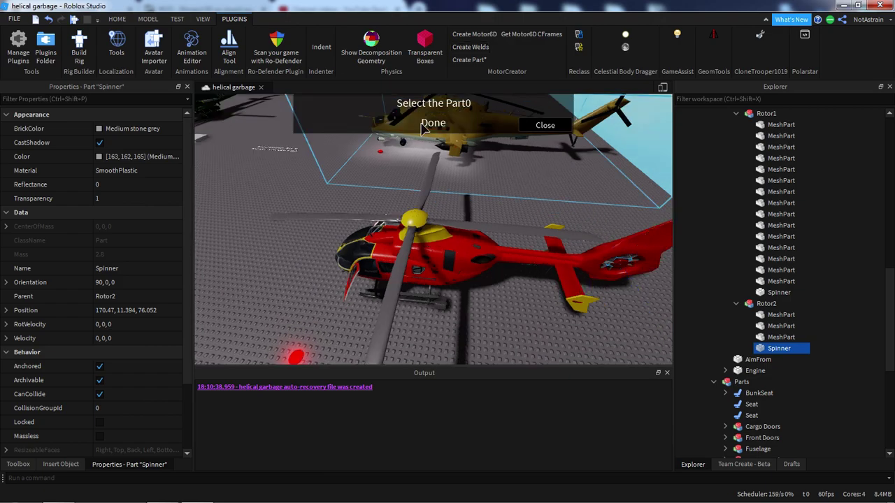
pyautogui.moveTo(460, 181); pyautogui.dragTo(458, 183, button='right')
pyautogui.moveTo(342, 191); pyautogui.dragTo(342, 191, button='right')
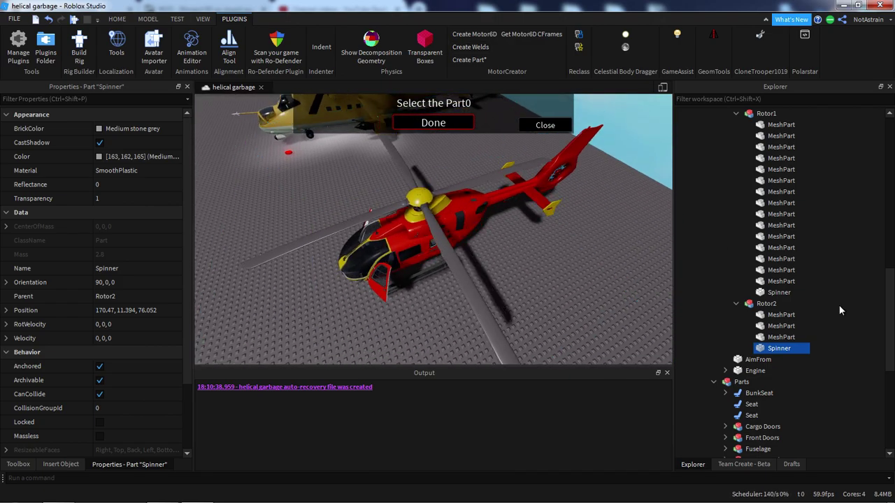
pyautogui.click(799, 292)
pyautogui.scroll(1, 867, 292)
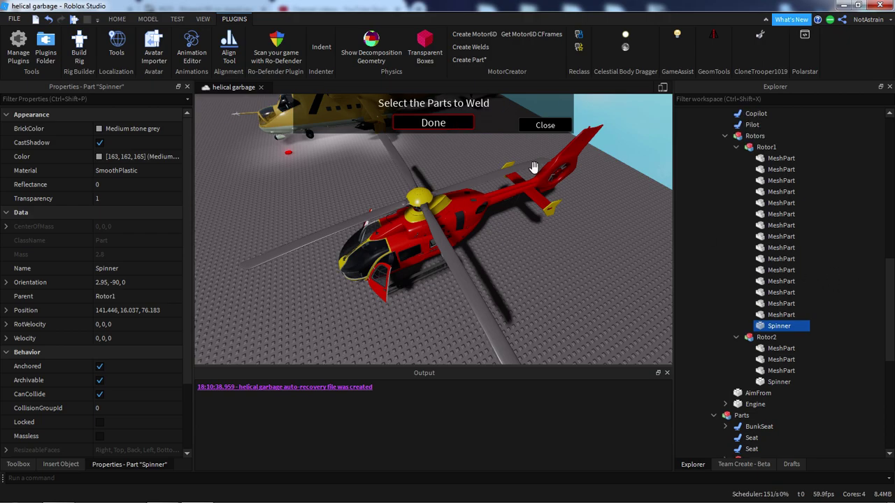
# - Select all of Rotor1's MeshParts as the parts to weld and weld them to its Spinner
pyautogui.moveTo(527, 163); pyautogui.dragTo(526, 164, button='right')
pyautogui.click(781, 315)
pyautogui.press('f')
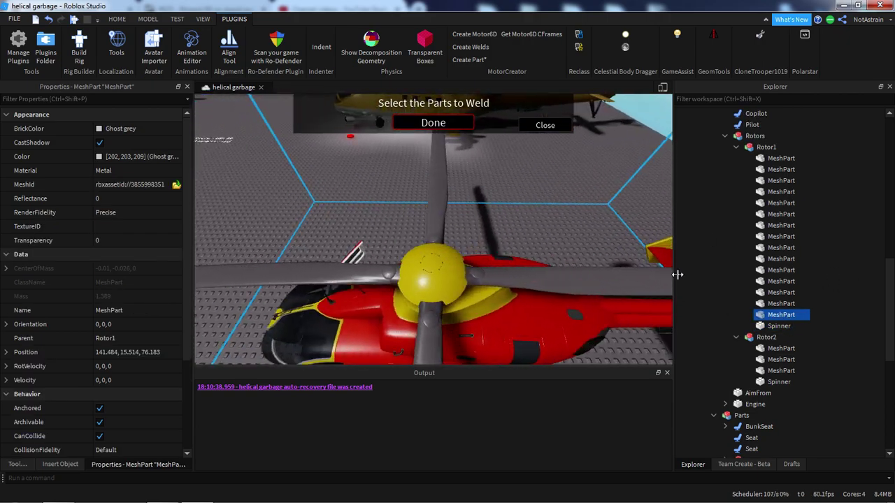
pyautogui.keyDown('shift'); pyautogui.click(781, 158); pyautogui.keyUp('shift')
pyautogui.scroll(-2, 589, 174)
pyautogui.moveTo(589, 175); pyautogui.dragTo(599, 174, button='right')
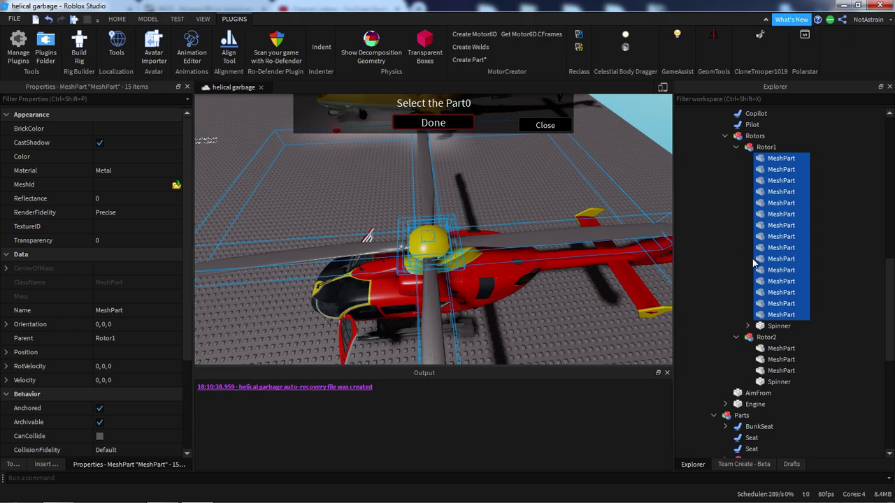
# - Weld Rotor2's three MeshParts to its Spinner as Part0 and close the weld tool
pyautogui.click(779, 382)
pyautogui.press('f')
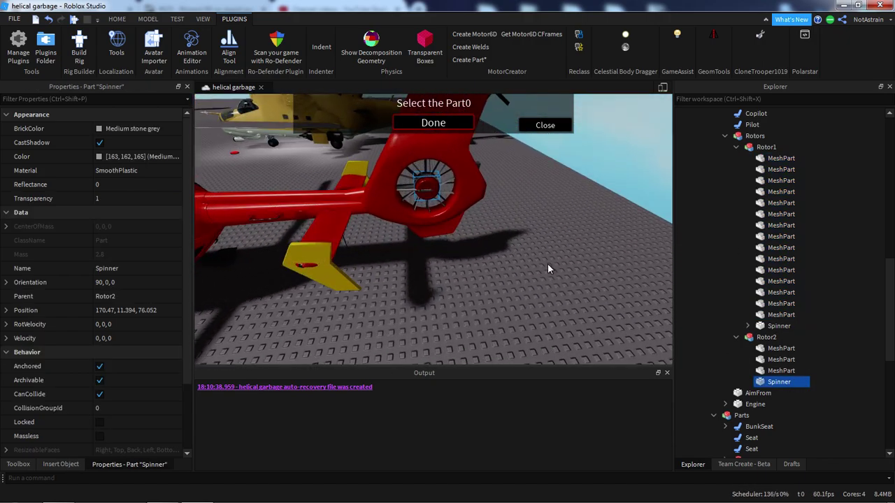
pyautogui.click(781, 370)
pyautogui.keyDown('shift'); pyautogui.click(781, 348); pyautogui.keyUp('shift')
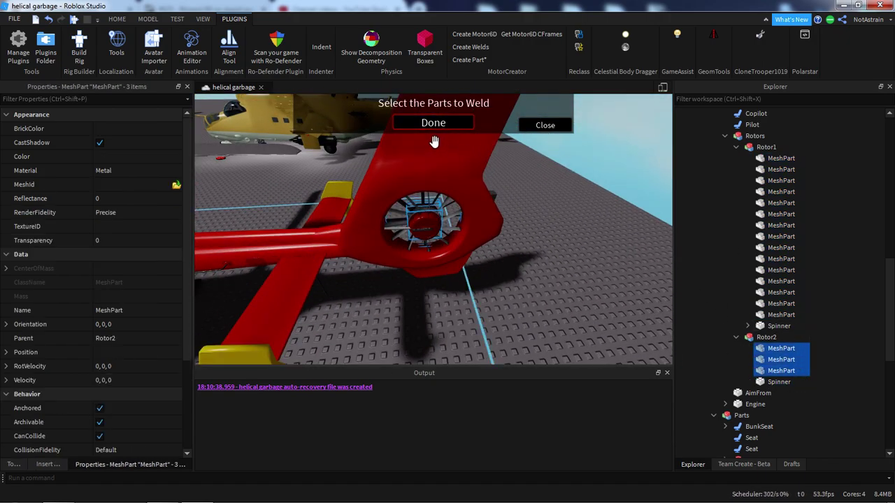
pyautogui.click(434, 124)
pyautogui.click(818, 372)
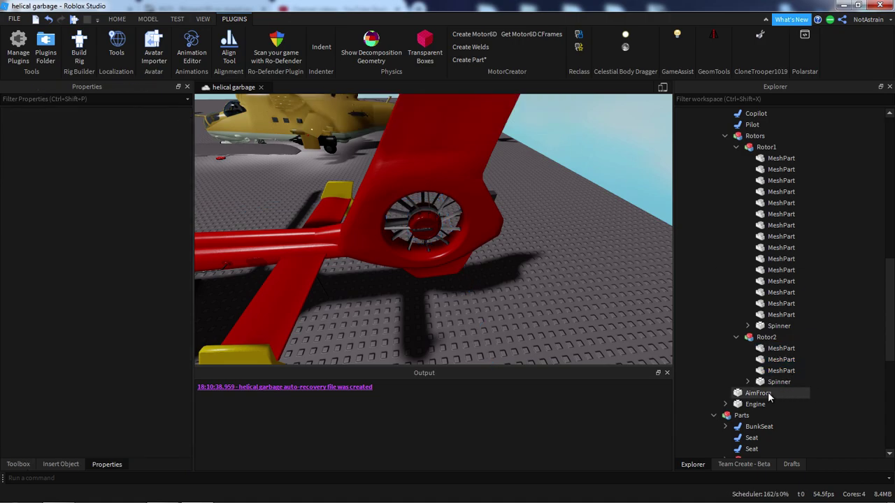
# - Collapse the Rotors models of the EC-135 and the Mi24 to tidy the object hierarchy
pyautogui.scroll(1, 808, 384)
pyautogui.click(736, 182)
pyautogui.click(737, 192)
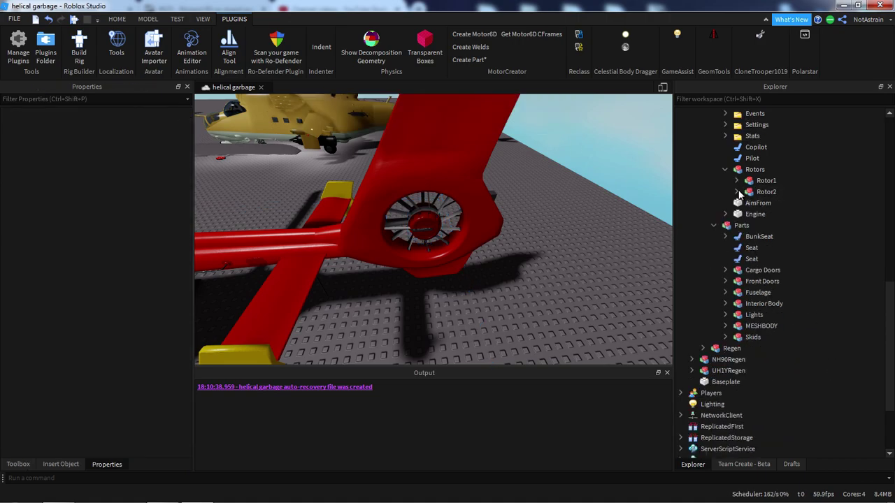
pyautogui.click(724, 169)
pyautogui.scroll(-6, 636, 225)
pyautogui.scroll(8, 803, 236)
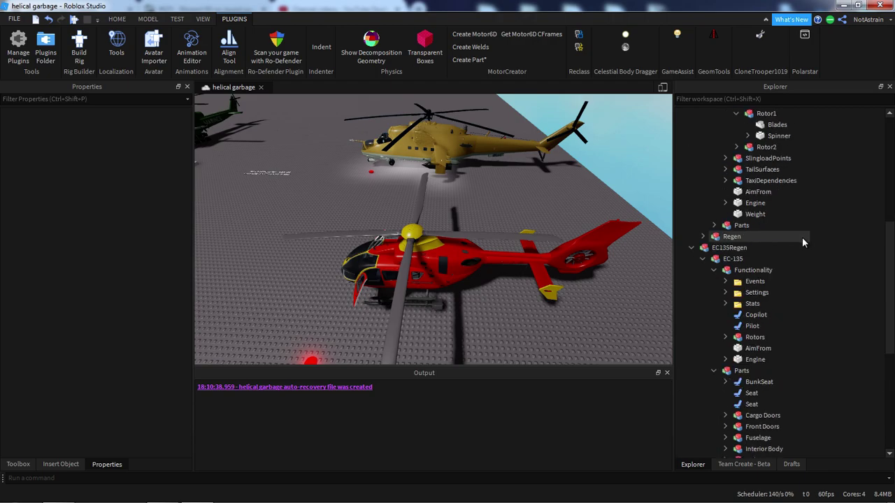
pyautogui.click(727, 202)
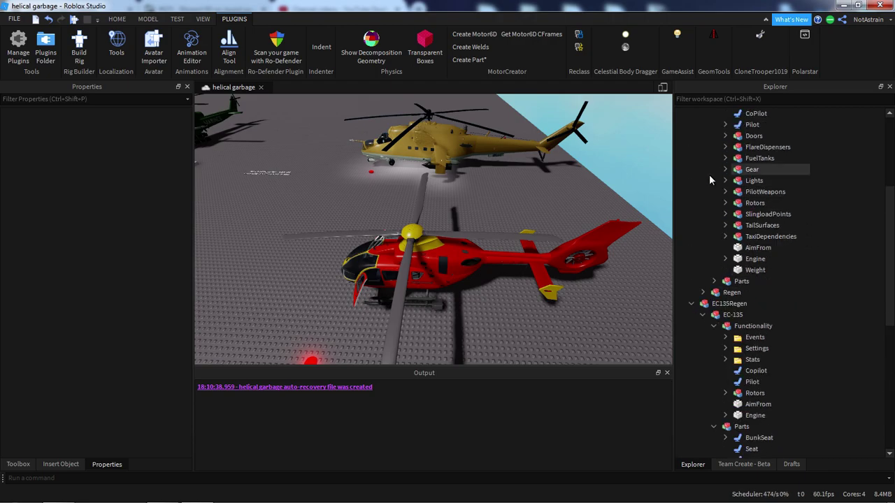
# - Inspect the body and landing skid parts beneath the EC-135 and undo the stray move made there
pyautogui.scroll(10, 627, 212)
pyautogui.click(454, 246)
pyautogui.click(473, 239)
pyautogui.scroll(1, 482, 244)
pyautogui.press('d')
pyautogui.scroll(-3, 544, 285)
pyautogui.moveTo(544, 282); pyautogui.dragTo(553, 275, button='right')
pyautogui.keyDown('ctrl'); pyautogui.click(446, 193); pyautogui.keyUp('ctrl')
pyautogui.keyDown('ctrl'); pyautogui.click(760, 371); pyautogui.keyUp('ctrl')
pyautogui.scroll(-1, 554, 276)
pyautogui.scroll(-1, 569, 204)
pyautogui.moveTo(548, 203); pyautogui.dragTo(477, 207)
pyautogui.hotkey('ctrl', 'z')
# - Delete the small extra LandingSkid part beneath the rear of the EC-135
pyautogui.click(528, 182)
pyautogui.click(521, 192)
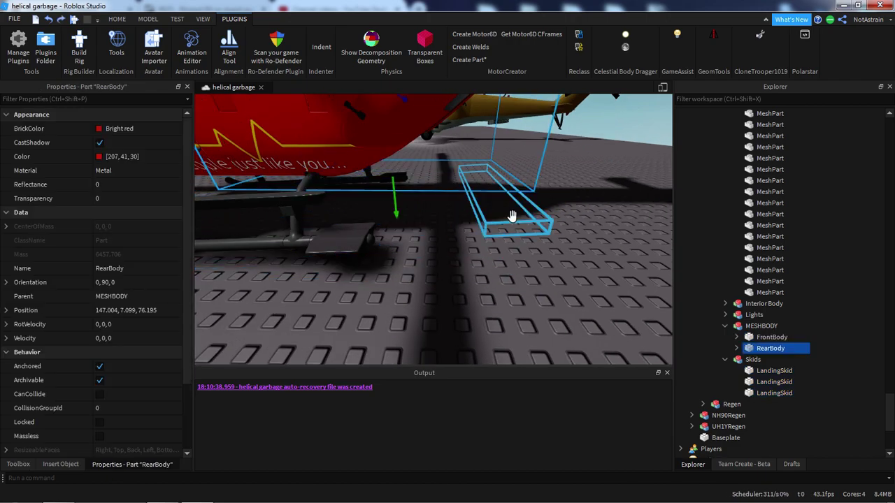
pyautogui.click(512, 217)
pyautogui.press('Delete')
# - Select the LandingSkid parts beneath the EC-135 and enable movement snapping at 1 stud
pyautogui.click(437, 244)
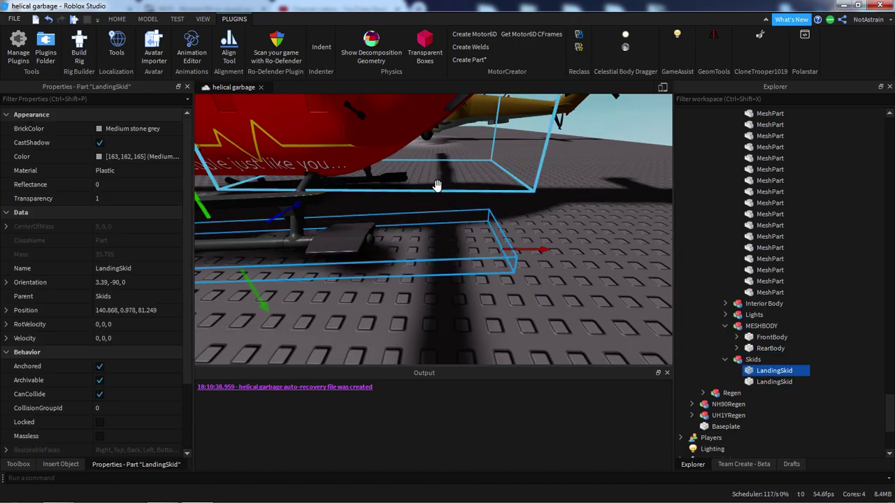
pyautogui.scroll(4, 443, 198)
pyautogui.keyDown('ctrl'); pyautogui.click(417, 195); pyautogui.keyUp('ctrl')
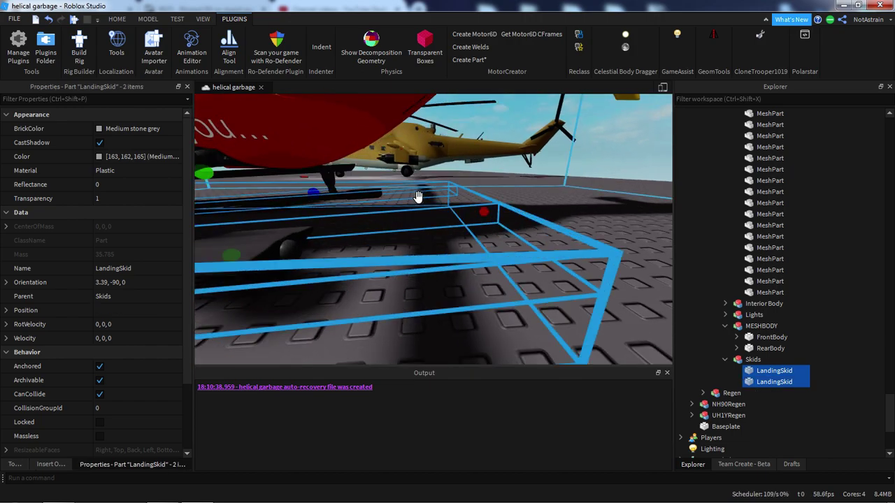
pyautogui.click(148, 20)
pyautogui.moveTo(328, 121); pyautogui.dragTo(323, 150, button='right')
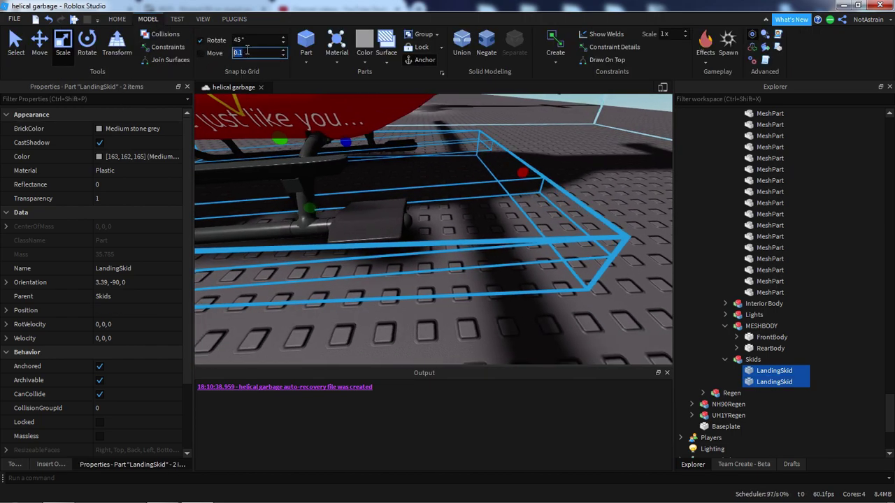
pyautogui.click(588, 187)
pyautogui.click(590, 210)
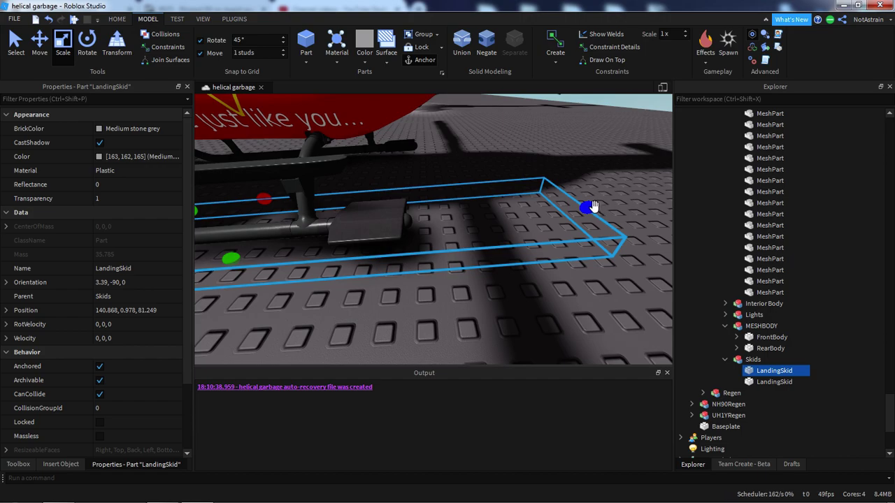
# - Shorten both LandingSkid parts so their ends fit the length of the EC-135's skid tubes
pyautogui.click(439, 146)
pyautogui.moveTo(468, 184); pyautogui.dragTo(434, 196, button='right')
pyautogui.press('a')
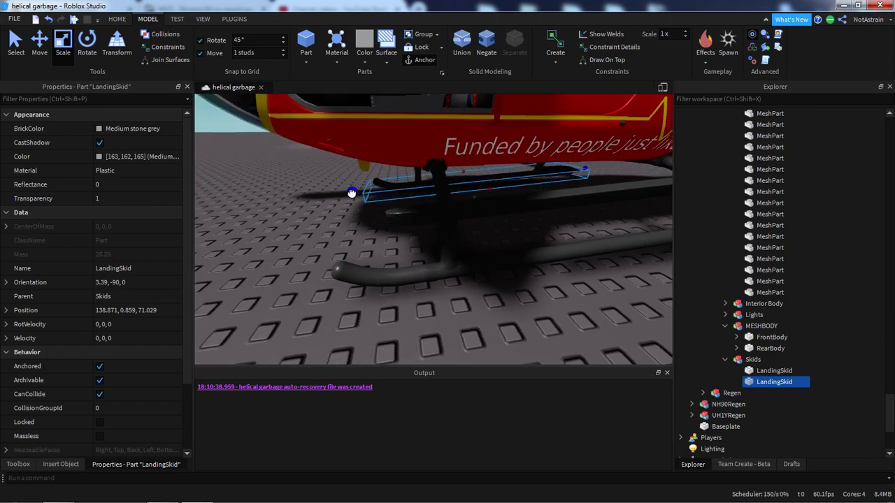
pyautogui.moveTo(366, 190); pyautogui.dragTo(384, 204, button='right')
pyautogui.press('q')
pyautogui.click(384, 203)
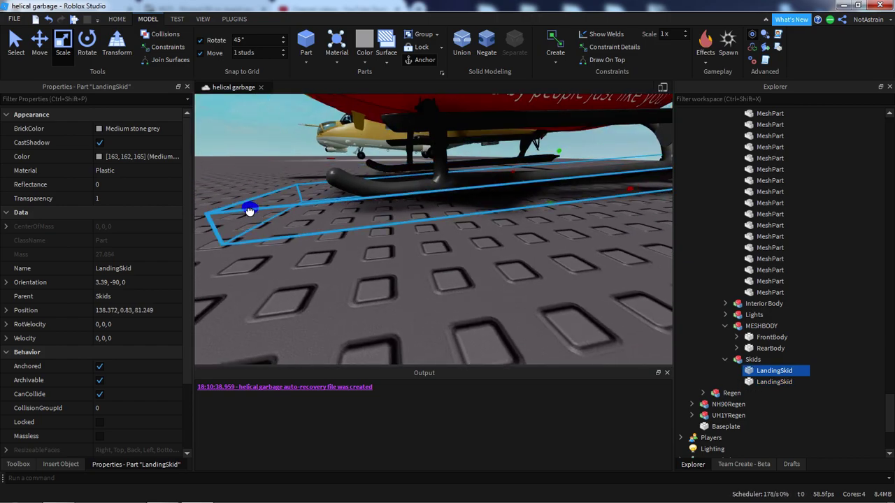
# - Test-move the dark skid MeshPart under the EC-135's nose to identify it, and undo the move
pyautogui.click(337, 181)
pyautogui.press('a')
pyautogui.moveTo(340, 180); pyautogui.dragTo(511, 212, button='right')
pyautogui.hotkey('ctrl', '2')
pyautogui.moveTo(548, 202); pyautogui.dragTo(345, 199)
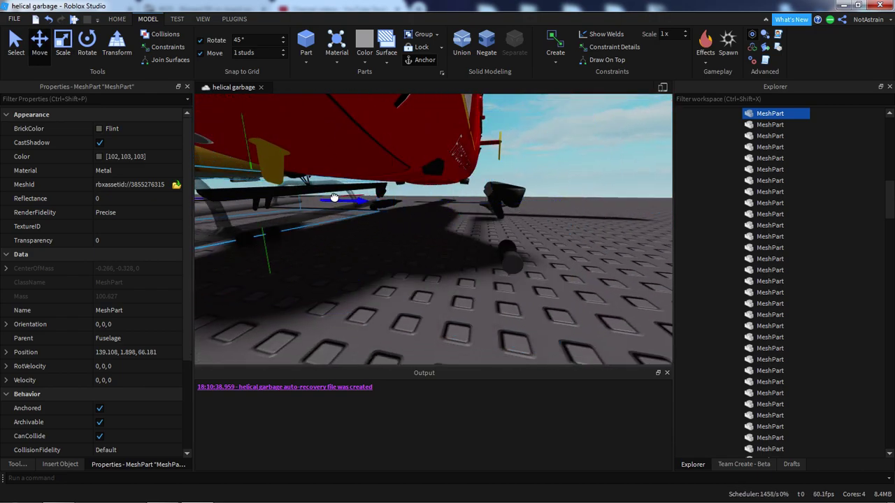
pyautogui.hotkey('ctrl', 'z')
# - Test-move further MeshParts beneath the fuselage to find which belong to the skids, undoing each move
pyautogui.moveTo(394, 202); pyautogui.dragTo(393, 199, button='right')
pyautogui.keyDown('ctrl'); pyautogui.click(524, 197); pyautogui.keyUp('ctrl')
pyautogui.moveTo(523, 199); pyautogui.dragTo(521, 199, button='right')
pyautogui.moveTo(498, 193); pyautogui.dragTo(368, 193)
pyautogui.moveTo(464, 206); pyautogui.dragTo(428, 194, button='right')
pyautogui.hotkey('ctrl', 'z')
pyautogui.click(411, 194)
pyautogui.scroll(-2, 503, 191)
pyautogui.moveTo(494, 184); pyautogui.dragTo(390, 180)
pyautogui.hotkey('ctrl', 'z')
# - Group the two skid MeshParts together with both LandingSkid parts into one model
pyautogui.hotkey('ctrl', '1')
pyautogui.moveTo(506, 227); pyautogui.dragTo(505, 232, button='right')
pyautogui.scroll(3, 506, 232)
pyautogui.keyDown('ctrl'); pyautogui.click(439, 269); pyautogui.keyUp('ctrl')
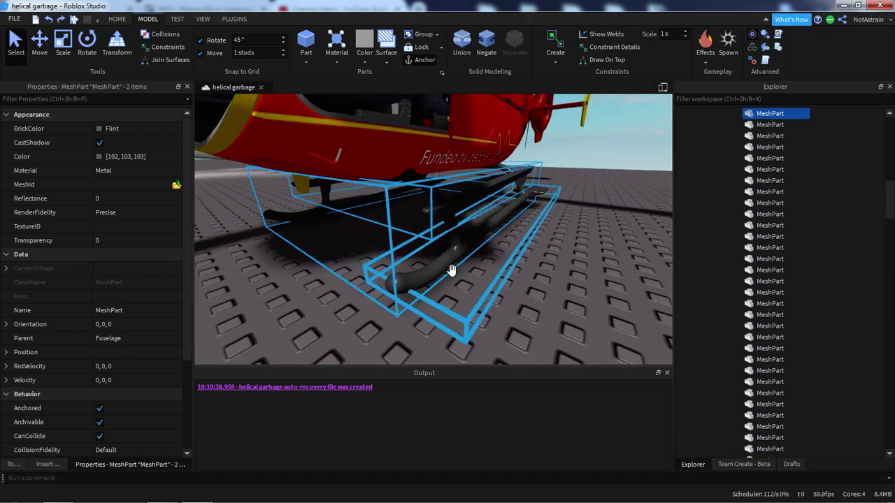
pyautogui.keyDown('ctrl'); pyautogui.click(456, 276); pyautogui.keyUp('ctrl')
pyautogui.press('a')
pyautogui.moveTo(455, 276); pyautogui.dragTo(458, 276, button='right')
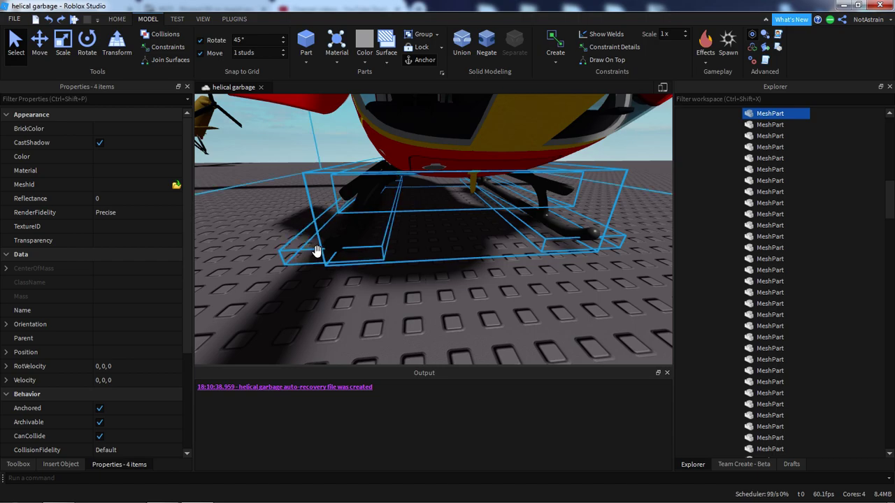
pyautogui.hotkey('ctrl', 'g')
pyautogui.click(726, 381)
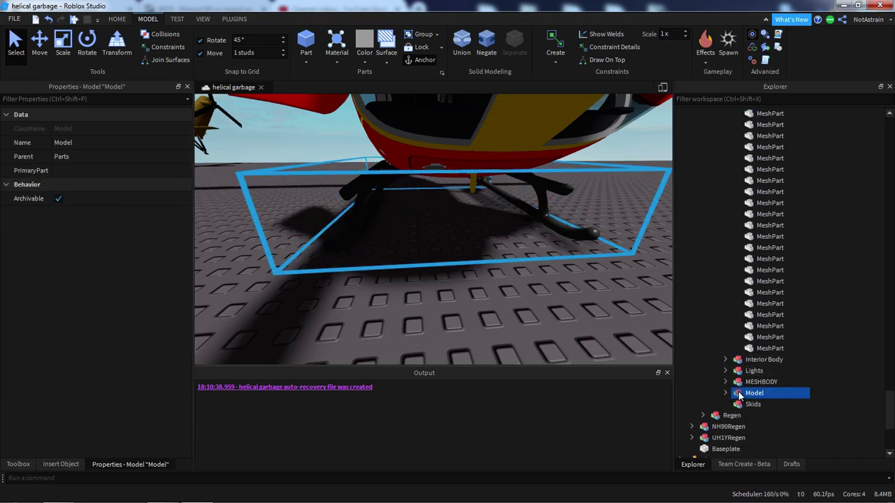
# - Place the new skid model inside the EC-135's Functionality model, rename it Gear, and collapse the Fuselage model
pyautogui.moveTo(769, 116); pyautogui.dragTo(766, 384)
pyautogui.scroll(-2, 766, 383)
pyautogui.click(726, 315)
pyautogui.moveTo(570, 299); pyautogui.dragTo(487, 232, button='right')
pyautogui.press('s')
pyautogui.press('d')
pyautogui.moveTo(449, 216); pyautogui.dragTo(604, 217)
pyautogui.hotkey('ctrl', 'z')
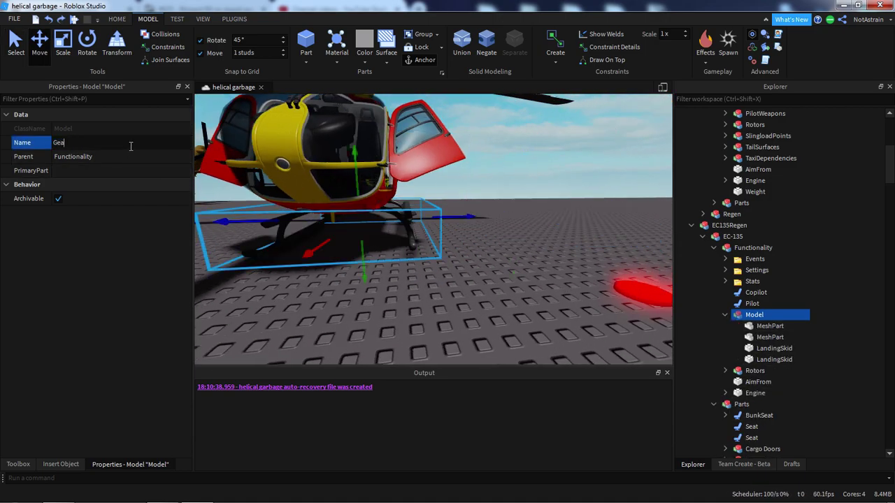
pyautogui.scroll(-3, 686, 272)
pyautogui.click(725, 371)
# - Set movement snapping to 20 studs and shift the Gear model sideways, clear of the EC-135
pyautogui.moveTo(593, 270); pyautogui.dragTo(490, 241, button='right')
pyautogui.press('d')
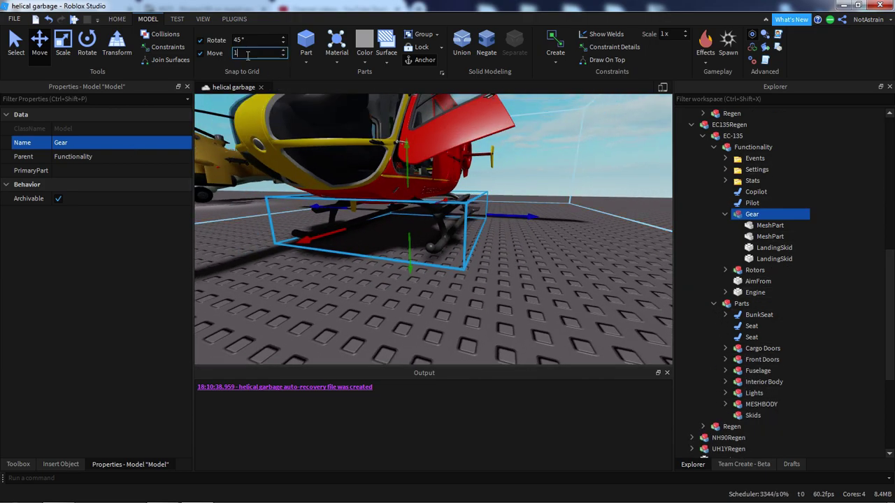
pyautogui.moveTo(445, 172); pyautogui.dragTo(417, 189, button='right')
pyautogui.press('a')
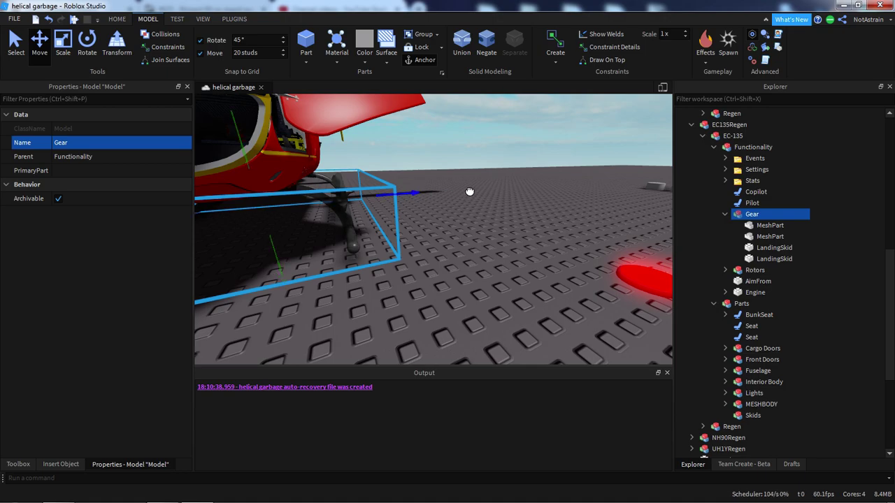
pyautogui.moveTo(466, 191); pyautogui.dragTo(549, 191)
# - Find the skid MeshPart left behind under the EC-135's fuselage and move it from Fuselage into the Gear model
pyautogui.moveTo(550, 192); pyautogui.dragTo(457, 261, button='right')
pyautogui.press('w')
pyautogui.click(456, 261)
pyautogui.click(380, 194)
pyautogui.moveTo(379, 194); pyautogui.dragTo(464, 214, button='right')
pyautogui.press('w')
pyautogui.moveTo(415, 180); pyautogui.dragTo(472, 207, button='right')
pyautogui.press('w')
pyautogui.press('w')
pyautogui.press('s')
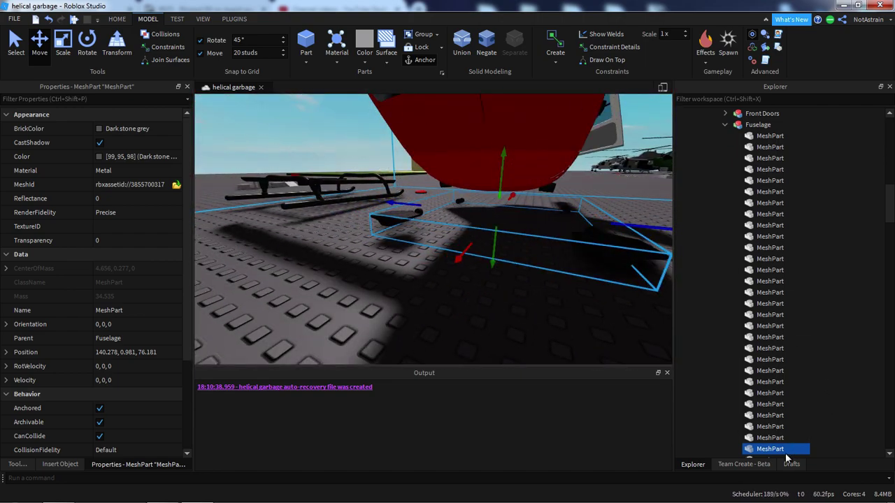
pyautogui.moveTo(773, 451); pyautogui.dragTo(786, 140)
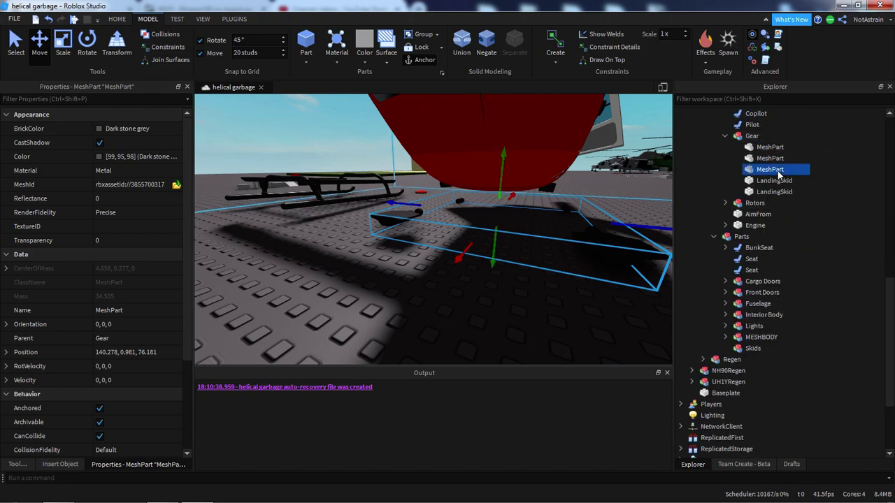
# - Move the displaced LandingSkid and MeshPart pieces back beneath the EC-135 and check the Gear model's placement
pyautogui.click(774, 181)
pyautogui.keyDown('ctrl'); pyautogui.click(774, 191); pyautogui.keyUp('ctrl')
pyautogui.keyDown('ctrl'); pyautogui.click(770, 158); pyautogui.keyUp('ctrl')
pyautogui.moveTo(424, 193); pyautogui.dragTo(573, 201)
pyautogui.click(758, 137)
pyautogui.moveTo(555, 192); pyautogui.dragTo(556, 192, button='right')
pyautogui.scroll(1, 786, 226)
pyautogui.scroll(1, 786, 214)
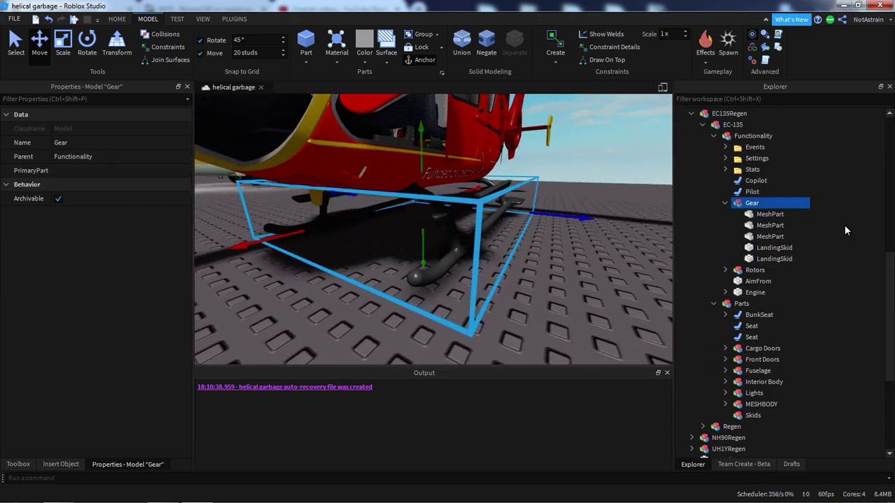
# - Collapse the Gear model and compare the Mi24's Functionality contents with those of the EC-135
pyautogui.click(725, 202)
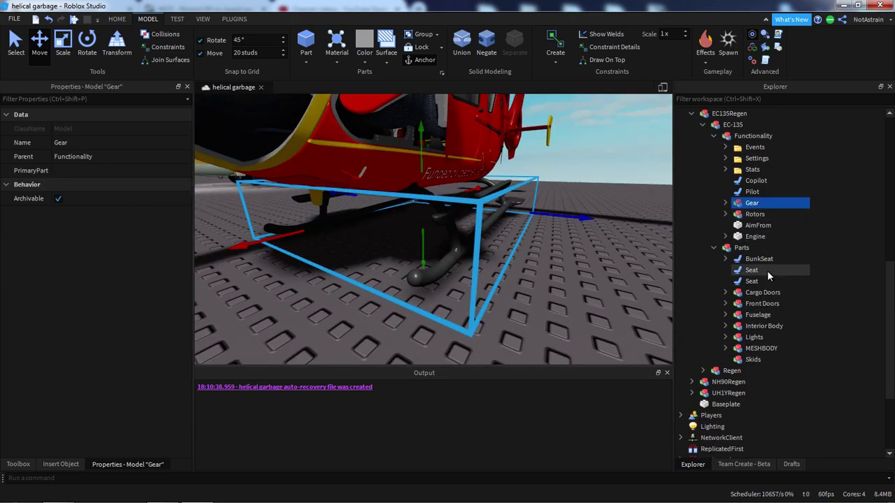
pyautogui.click(725, 203)
pyautogui.click(726, 202)
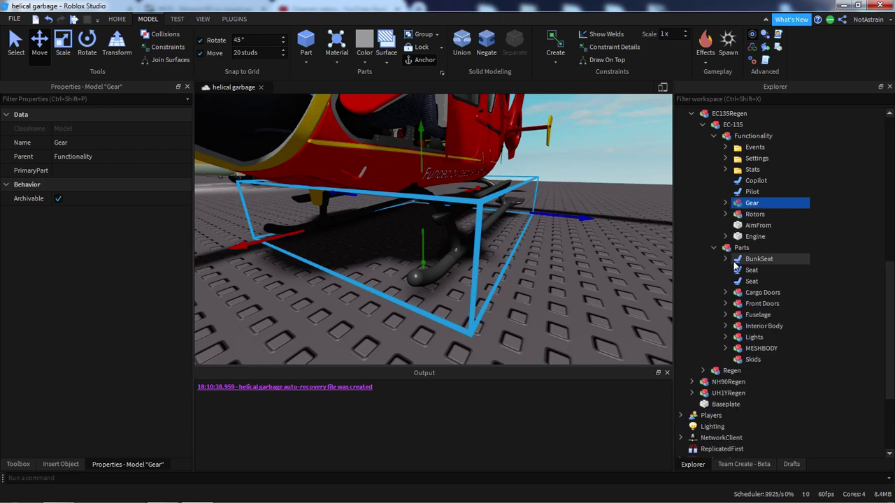
pyautogui.moveTo(602, 256); pyautogui.dragTo(612, 250, button='right')
pyautogui.press('f')
pyautogui.scroll(6, 806, 272)
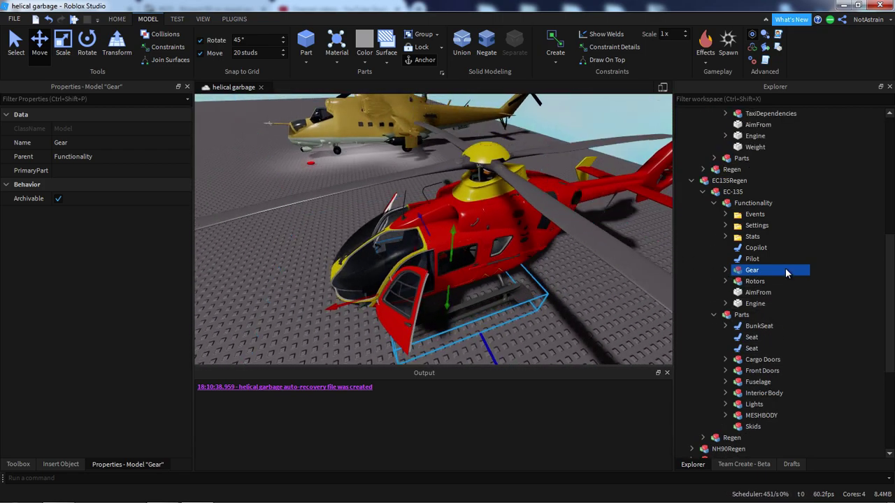
pyautogui.scroll(1, 806, 277)
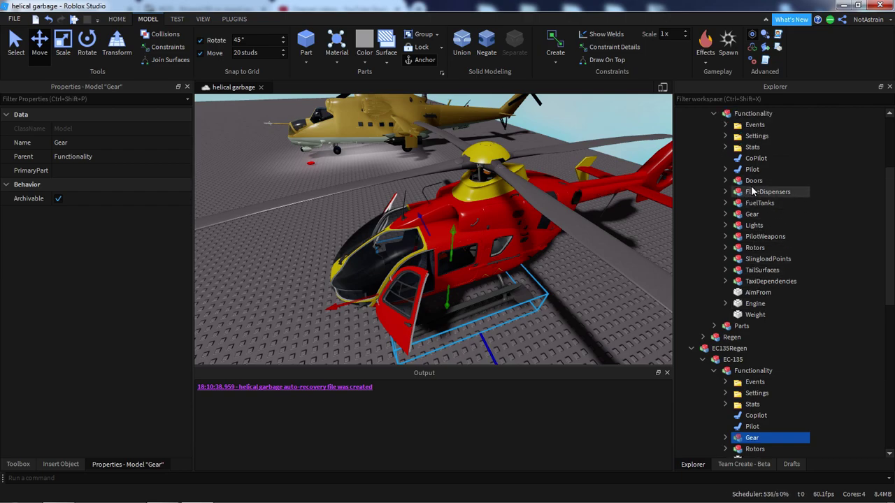
pyautogui.scroll(4, 563, 289)
pyautogui.scroll(-3, 762, 311)
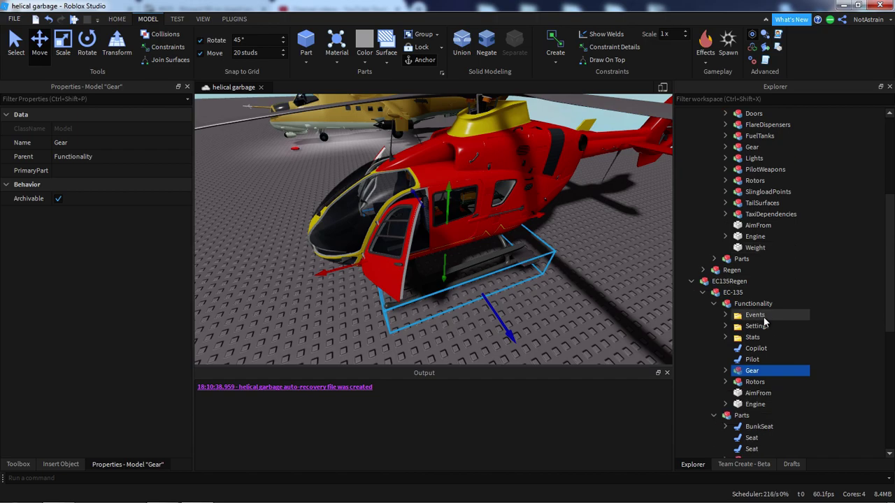
# - Insert a new model into the EC-135's Functionality model and name it Doors
pyautogui.click(753, 269)
pyautogui.scroll(-3, 762, 279)
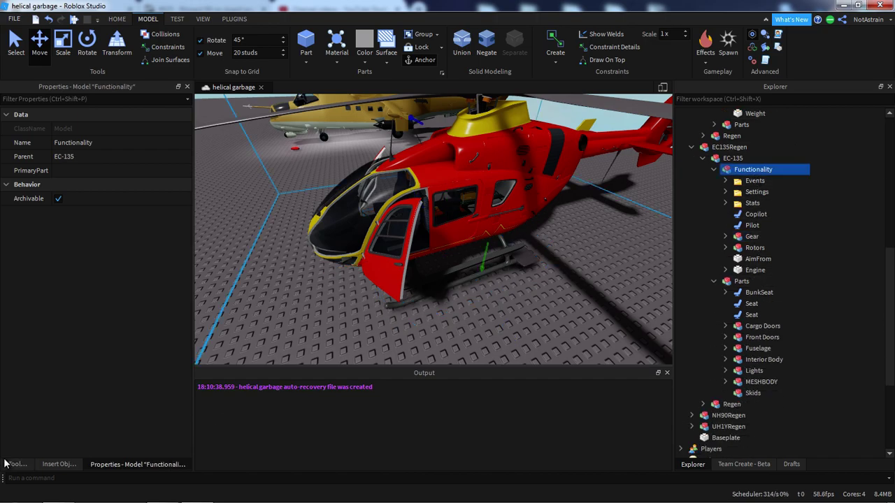
pyautogui.click(18, 464)
pyautogui.click(61, 464)
pyautogui.click(63, 232)
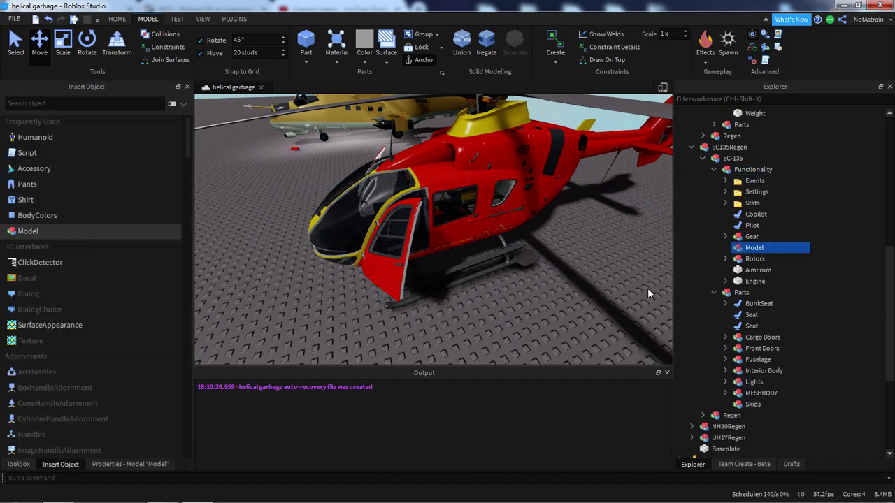
pyautogui.scroll(10, 627, 295)
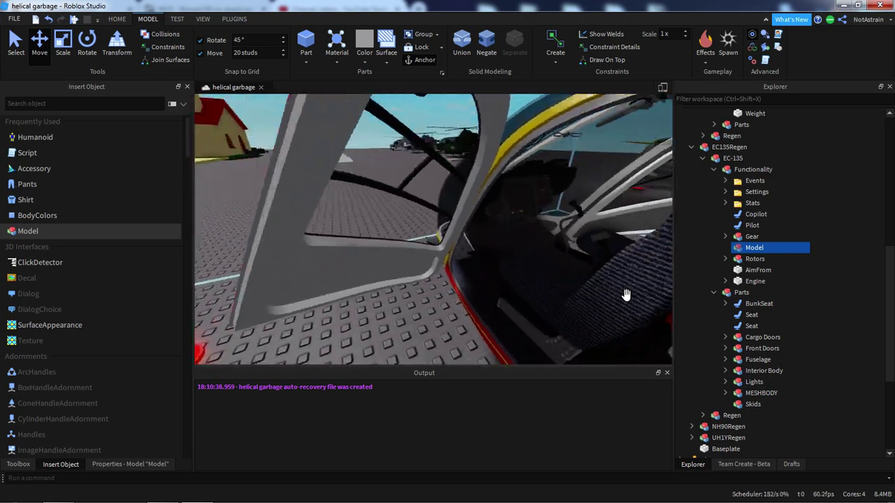
pyautogui.scroll(-5, 627, 296)
pyautogui.click(130, 464)
pyautogui.click(92, 144)
pyautogui.write('D')
pyautogui.press('Return')
# - Duplicate the Doors model, nest the copy inside the original, and rename it Door1
pyautogui.hotkey('ctrl', 'd')
pyautogui.moveTo(751, 238); pyautogui.dragTo(761, 260)
pyautogui.click(90, 145)
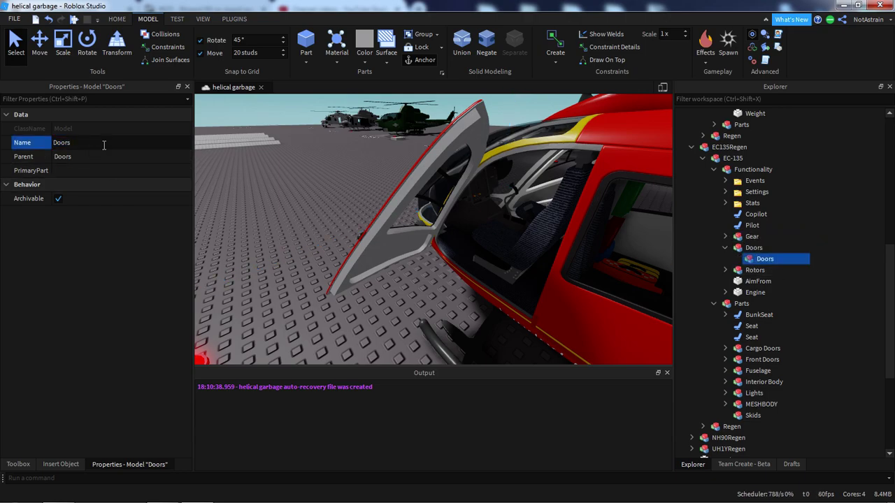
pyautogui.press('BackSpace')
pyautogui.write('1')
pyautogui.press('Return')
# - Examine how the Controller script in the EC-135's Events folder handles Door1 and Door2, and close the script
pyautogui.moveTo(439, 218); pyautogui.dragTo(454, 203, button='right')
pyautogui.click(726, 180)
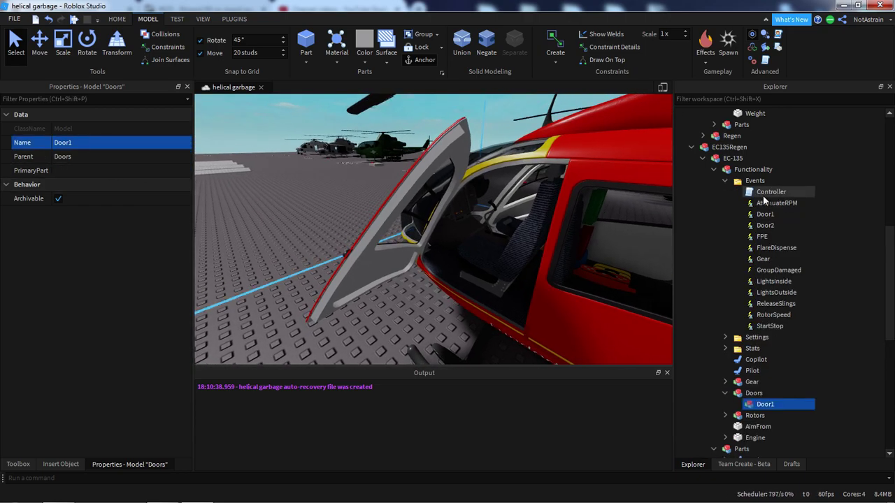
pyautogui.doubleClick(763, 193)
pyautogui.scroll(-10, 406, 210)
pyautogui.scroll(-5, 406, 214)
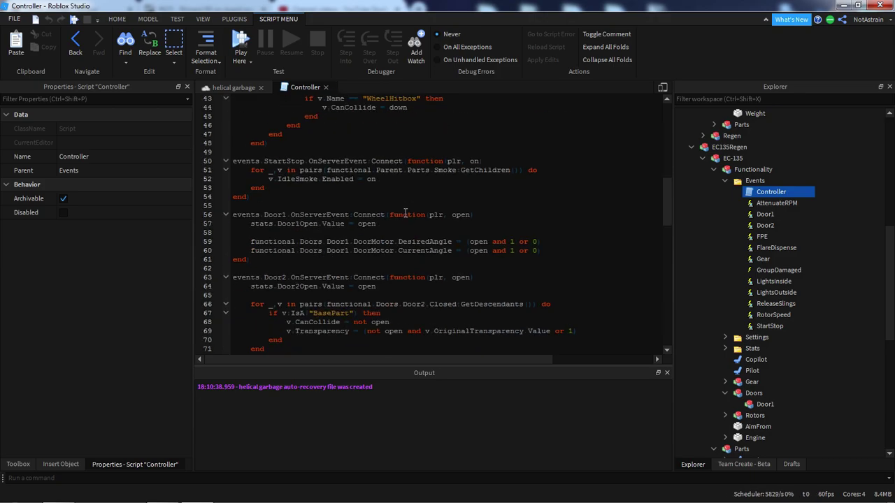
pyautogui.scroll(-2, 432, 231)
pyautogui.click(423, 225)
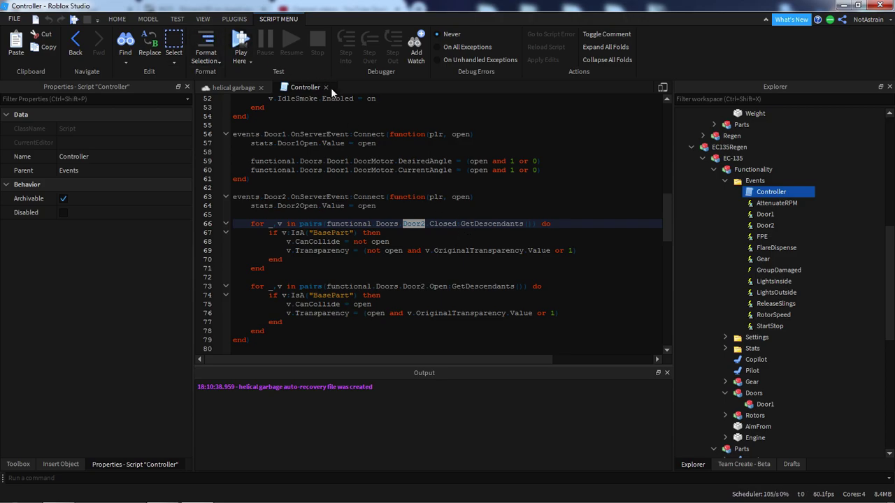
pyautogui.click(325, 88)
# - Move the Closed and Open models from Front Doors into Door1 and delete the emptied Front Doors model
pyautogui.click(769, 405)
pyautogui.scroll(-5, 808, 363)
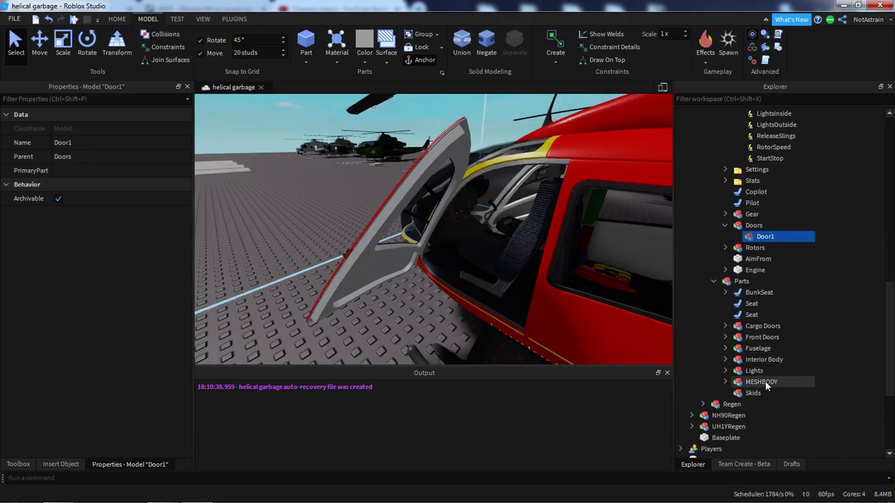
pyautogui.click(725, 337)
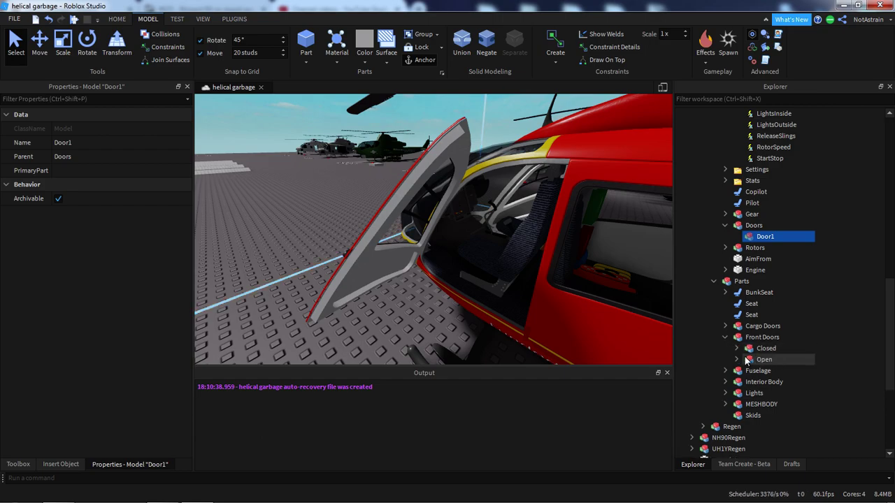
pyautogui.click(764, 348)
pyautogui.keyDown('ctrl'); pyautogui.click(765, 360); pyautogui.keyUp('ctrl')
pyautogui.moveTo(764, 349); pyautogui.dragTo(786, 238)
pyautogui.click(766, 360)
pyautogui.press('Delete')
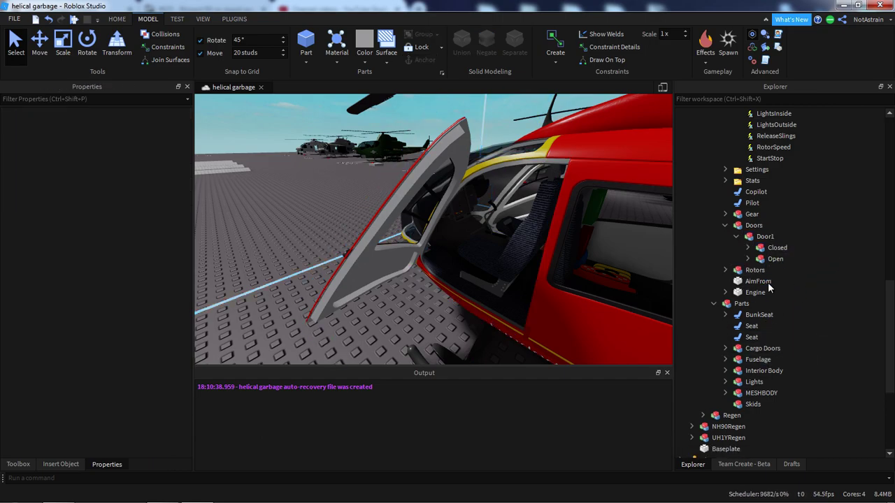
# - Examine the parts inside Door1's Closed and Open models and their outlines around the front door
pyautogui.click(749, 248)
pyautogui.click(773, 258)
pyautogui.doubleClick(758, 249)
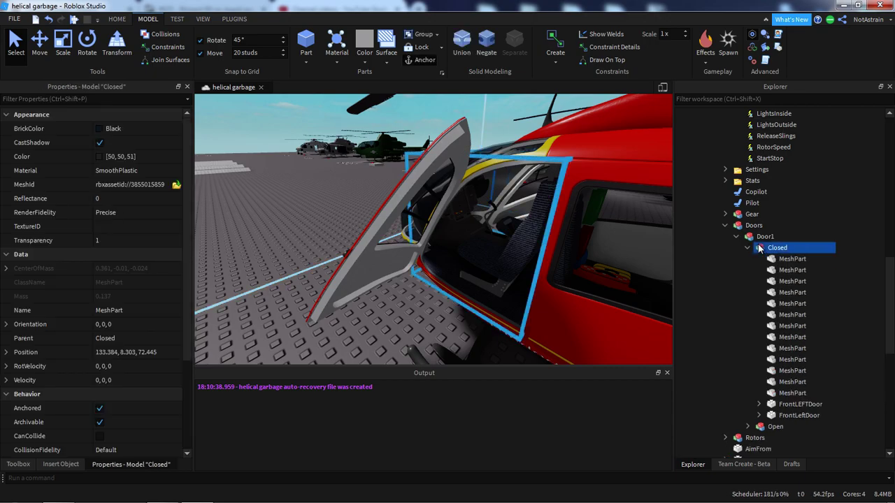
pyautogui.click(754, 258)
pyautogui.doubleClick(753, 260)
pyautogui.moveTo(591, 243)
pyautogui.mouseDown(button='right')
pyautogui.moveTo(638, 246)
pyautogui.moveTo(594, 253)
pyautogui.mouseUp(button='right')
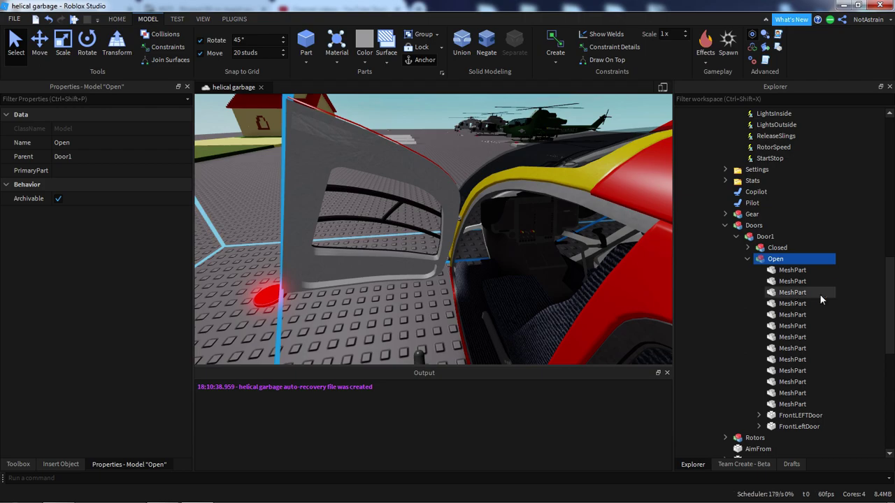
pyautogui.click(747, 247)
pyautogui.click(760, 248)
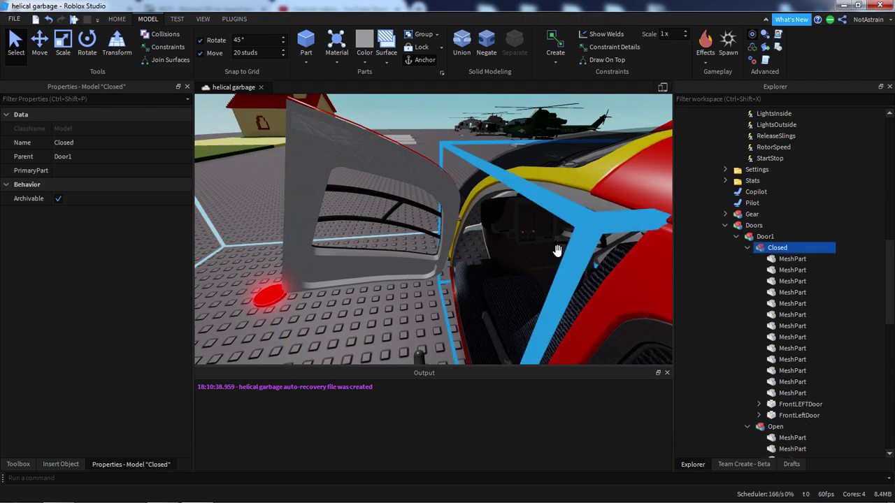
pyautogui.moveTo(557, 252); pyautogui.dragTo(427, 168, button='right')
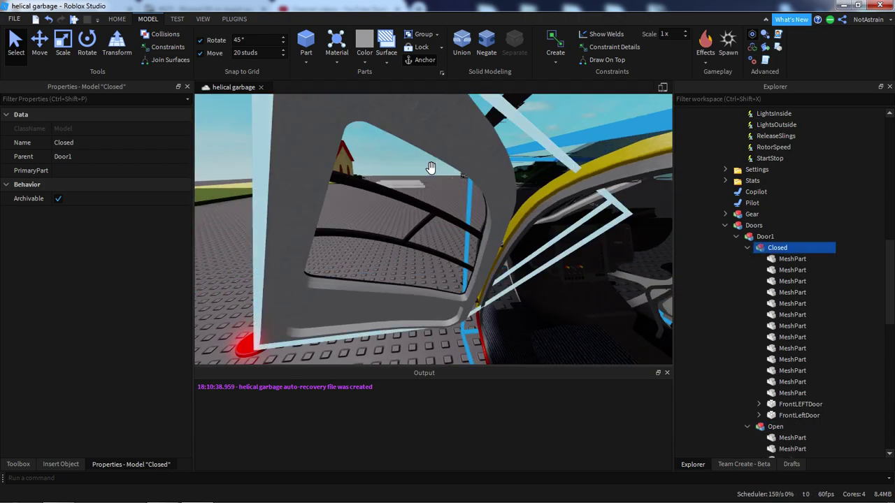
# - Set the transparency of all parts in Door1's Closed model to 0
pyautogui.click(515, 215)
pyautogui.scroll(2, 776, 230)
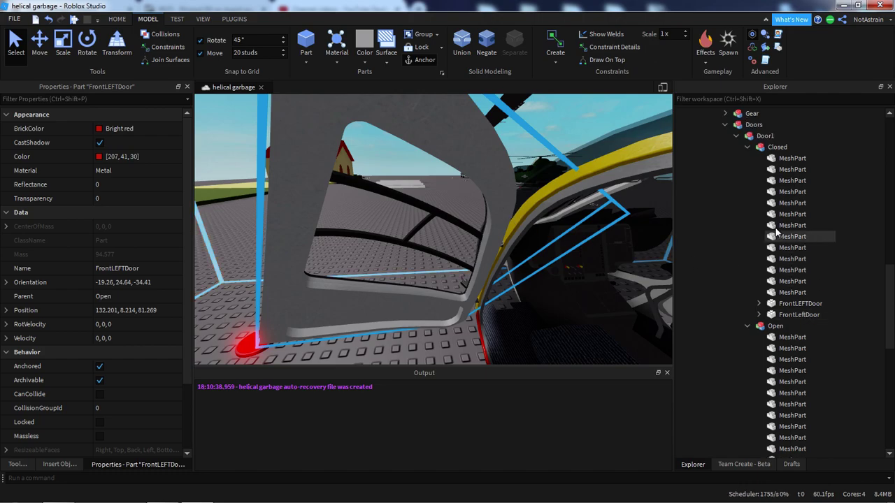
pyautogui.click(790, 159)
pyautogui.keyDown('shift'); pyautogui.click(804, 315); pyautogui.keyUp('shift')
pyautogui.press('f')
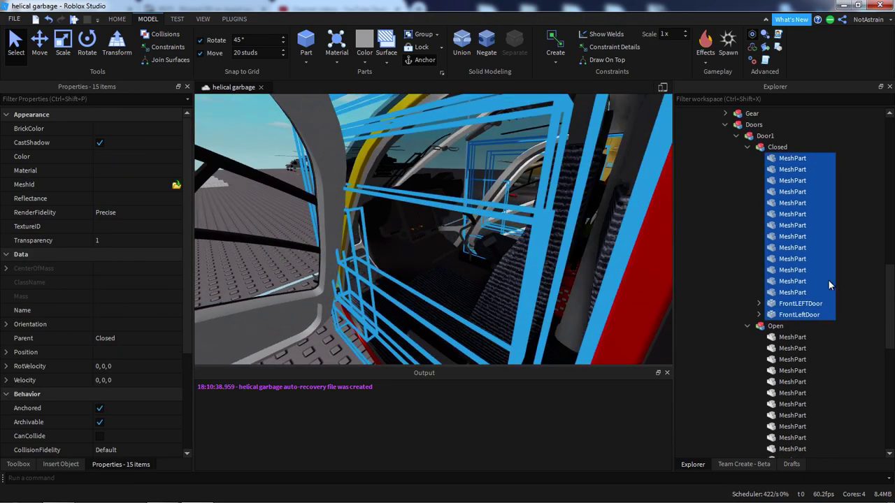
pyautogui.click(838, 263)
pyautogui.scroll(2, 809, 210)
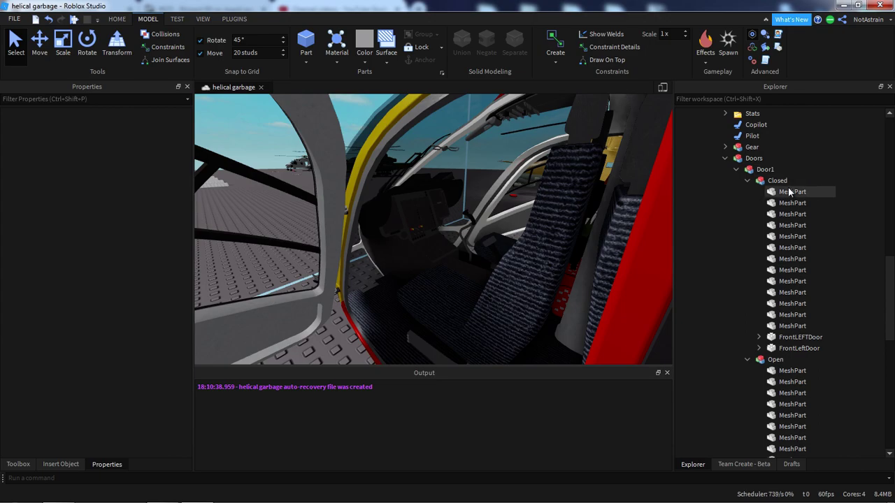
pyautogui.click(778, 180)
pyautogui.press('f')
pyautogui.click(792, 203)
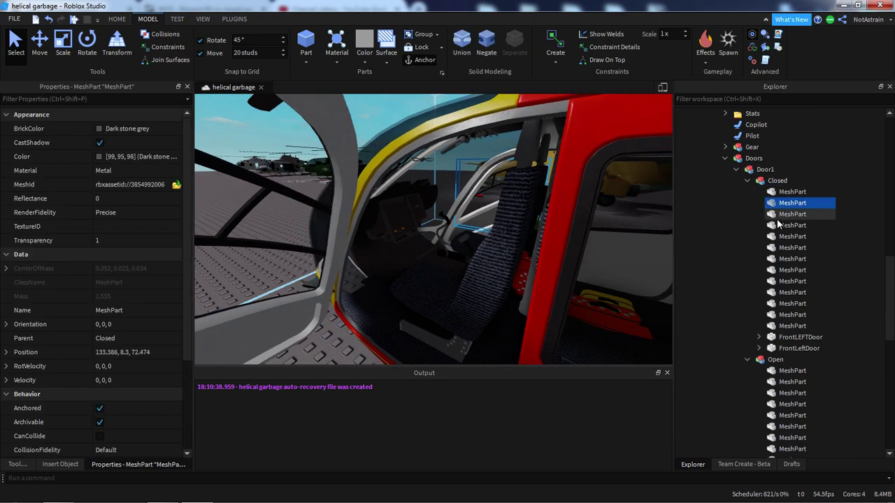
pyautogui.click(792, 192)
pyautogui.keyDown('shift'); pyautogui.click(799, 348); pyautogui.keyUp('shift')
pyautogui.click(137, 240)
pyautogui.write('0')
pyautogui.press('Return')
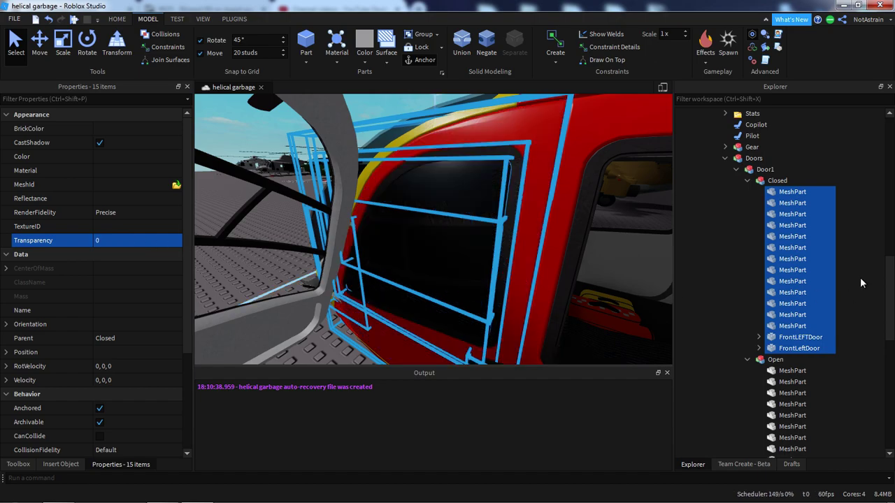
# - Set the transparency of the black window mesh in the closed front door to 1
pyautogui.click(536, 231)
pyautogui.click(424, 200)
pyautogui.scroll(5, 435, 202)
pyautogui.scroll(6, 406, 179)
pyautogui.click(468, 193)
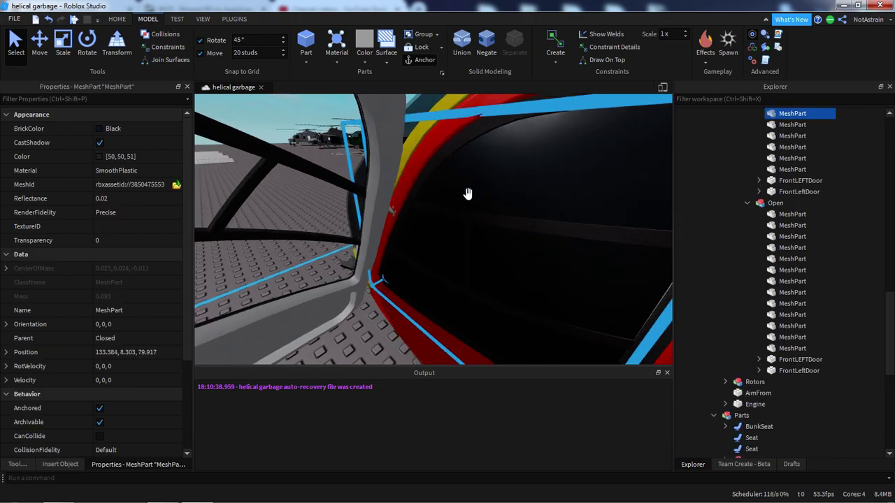
pyautogui.scroll(-5, 467, 194)
pyautogui.scroll(5, 468, 194)
pyautogui.moveTo(468, 194); pyautogui.dragTo(467, 194, button='right')
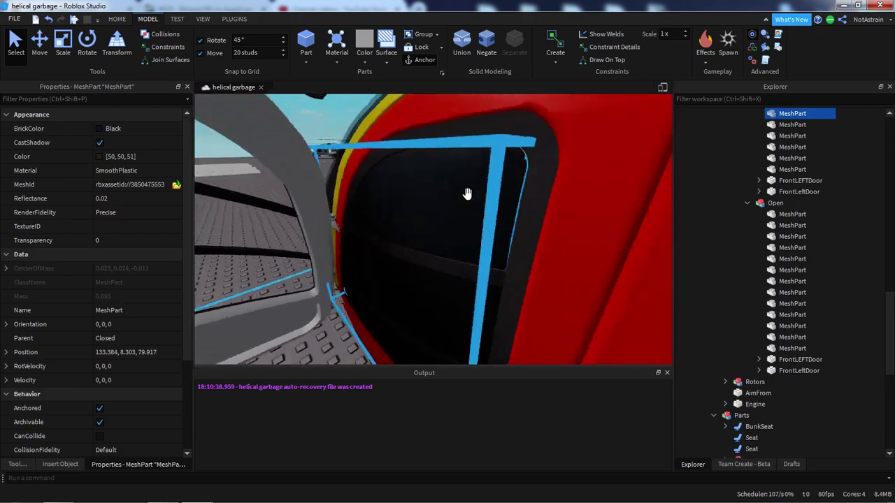
pyautogui.scroll(4, 467, 193)
pyautogui.scroll(2, 381, 191)
pyautogui.click(124, 242)
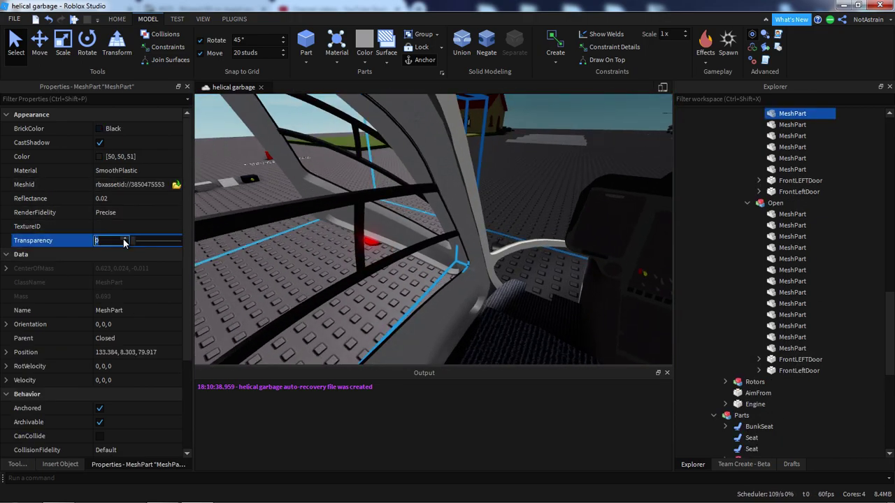
pyautogui.write('1')
pyautogui.press('Return')
# - Restore the closed front door's window mesh to a transparency of 0
pyautogui.scroll(-5, 440, 269)
pyautogui.scroll(2, 441, 269)
pyautogui.moveTo(440, 270); pyautogui.dragTo(430, 271, button='right')
pyautogui.scroll(-3, 441, 270)
pyautogui.scroll(3, 441, 270)
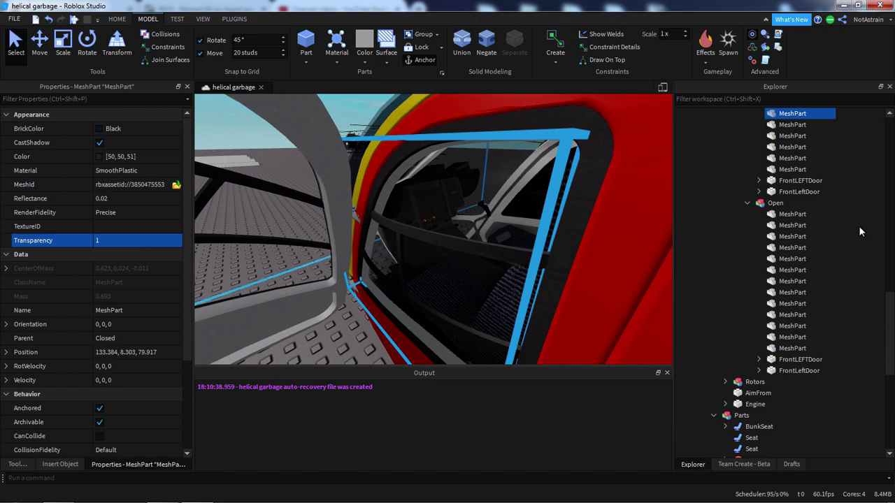
pyautogui.scroll(3, 854, 233)
pyautogui.moveTo(540, 200); pyautogui.dragTo(545, 205, button='right')
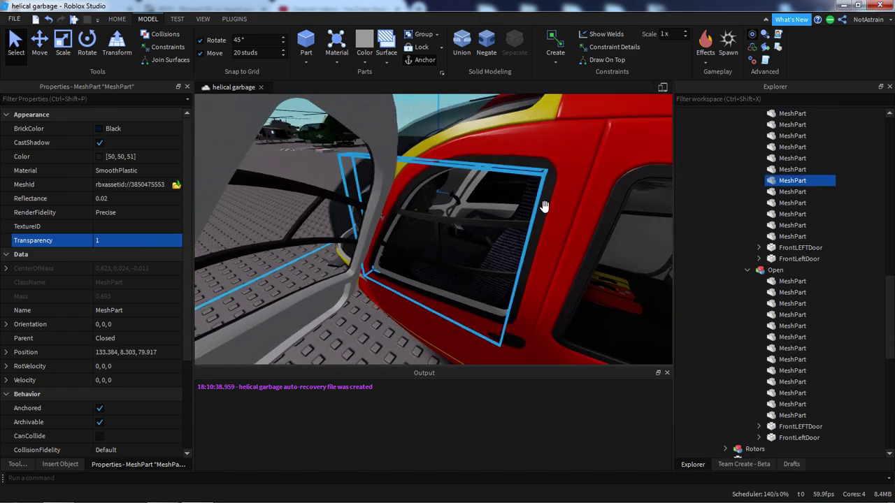
pyautogui.write('0')
pyautogui.press('Return')
pyautogui.moveTo(507, 226)
pyautogui.mouseDown(button='right')
pyautogui.moveTo(468, 219)
pyautogui.moveTo(514, 222)
pyautogui.mouseUp(button='right')
pyautogui.scroll(-3, 489, 224)
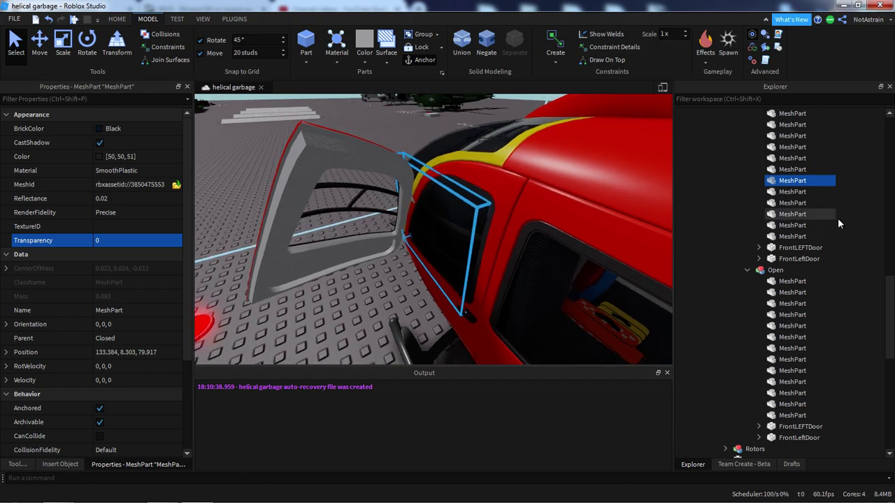
# - Set the transparency of all parts in Door1's Closed model to 1
pyautogui.click(814, 260)
pyautogui.scroll(4, 805, 246)
pyautogui.keyDown('shift'); pyautogui.click(797, 238); pyautogui.keyUp('shift')
pyautogui.click(114, 241)
pyautogui.write('1')
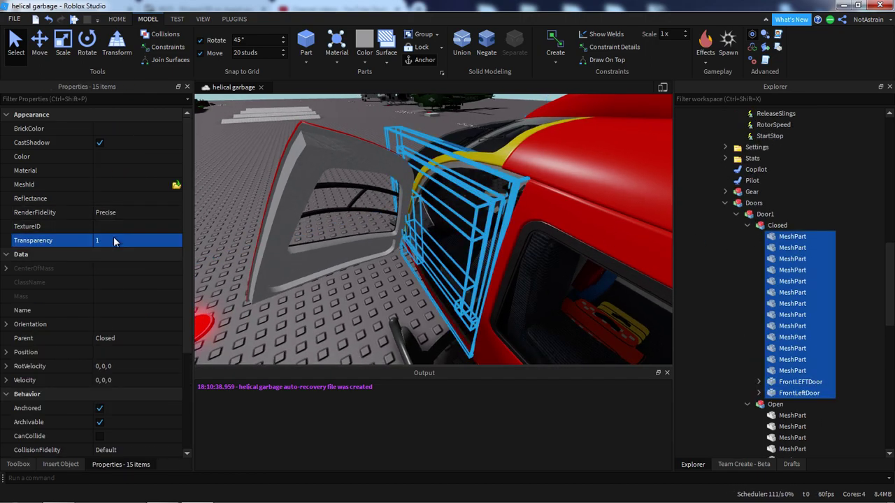
pyautogui.press('Return')
# - Inspect the OriginalTransparency value inside the sliding door part of the NH90's Door1 Open model
pyautogui.scroll(-3, 858, 288)
pyautogui.scroll(5, 821, 300)
pyautogui.moveTo(552, 241); pyautogui.dragTo(515, 243, button='right')
pyautogui.press('w')
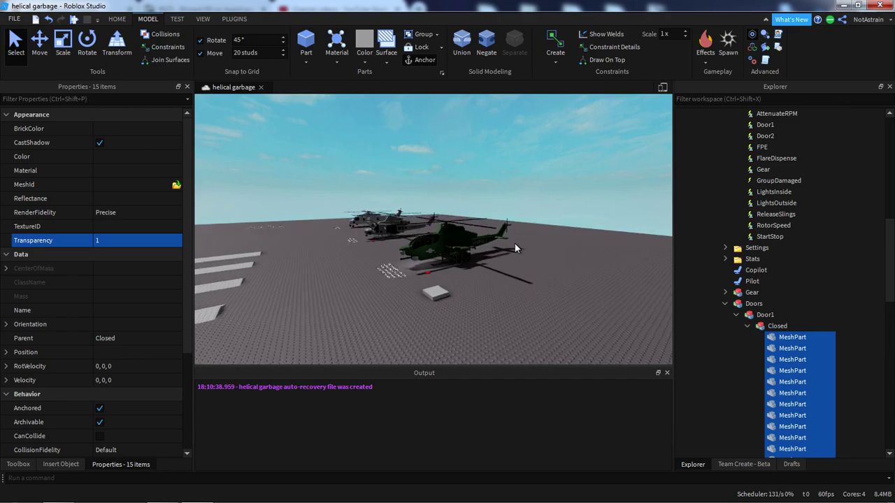
pyautogui.click(406, 281)
pyautogui.scroll(-10, 775, 263)
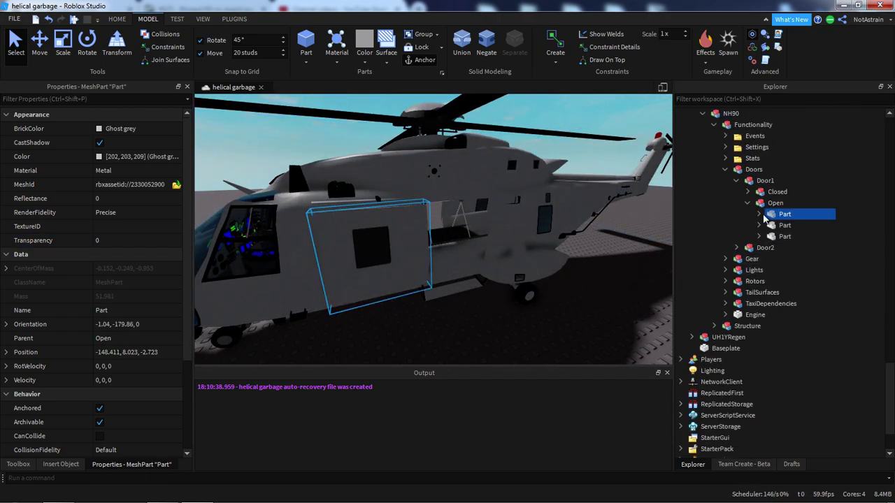
pyautogui.click(759, 215)
pyautogui.click(782, 227)
pyautogui.moveTo(602, 234); pyautogui.dragTo(587, 234, button='right')
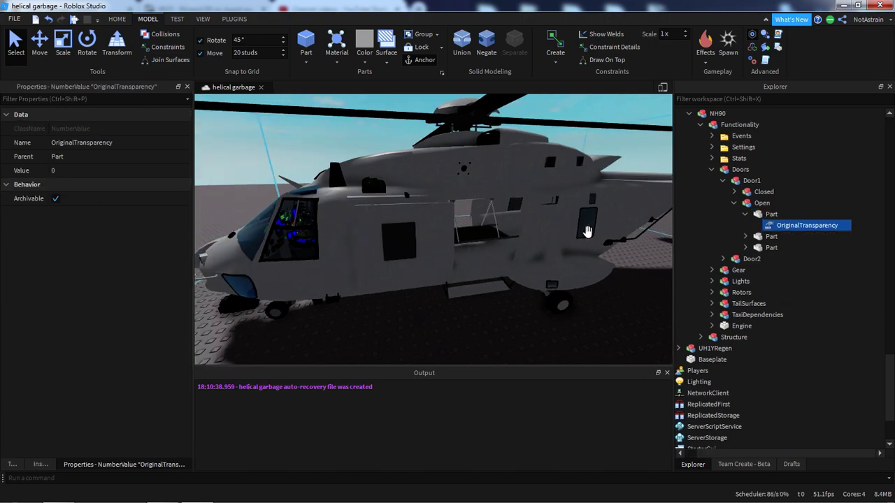
pyautogui.scroll(1, 891, 251)
pyautogui.scroll(1, 743, 226)
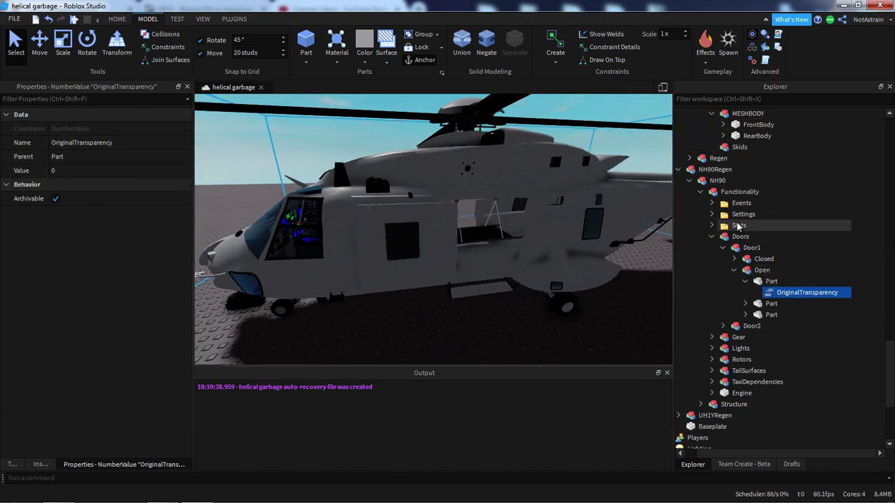
# - Examine how the NH90's Controller script uses OriginalTransparency for Door1, and close the script
pyautogui.click(712, 203)
pyautogui.scroll(4, 735, 212)
pyautogui.doubleClick(751, 229)
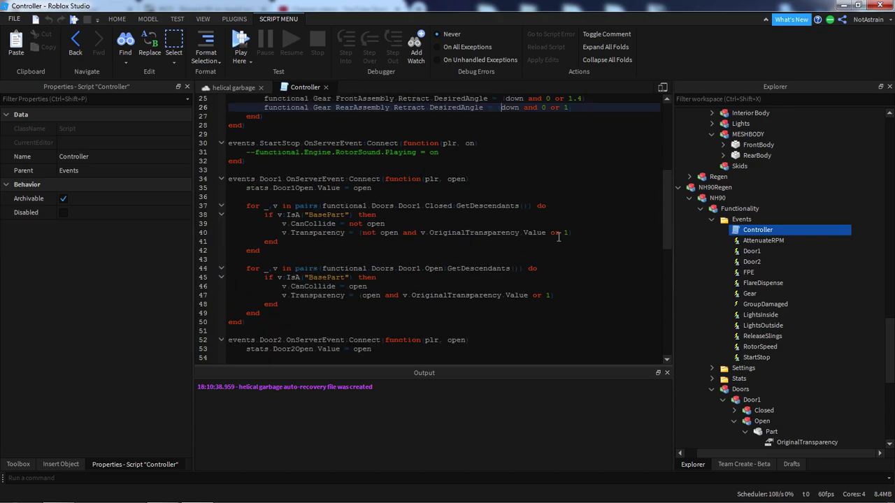
pyautogui.moveTo(548, 235); pyautogui.dragTo(523, 236)
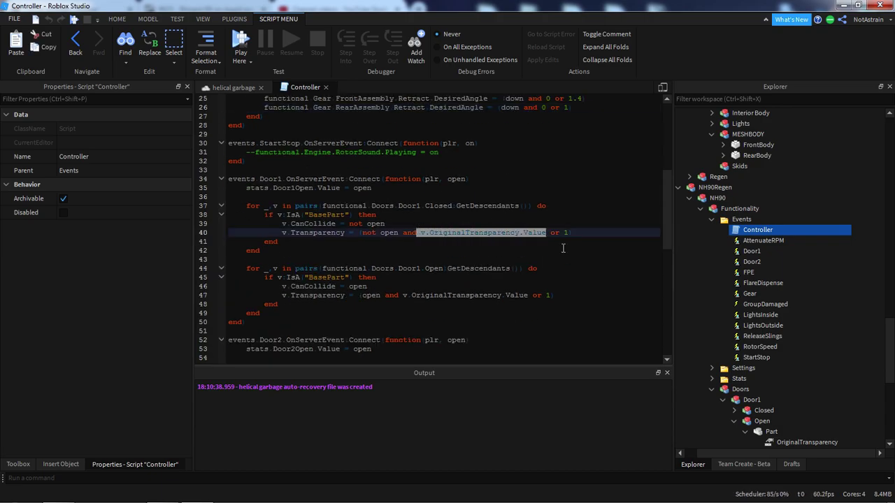
pyautogui.scroll(-5, 796, 300)
pyautogui.click(789, 283)
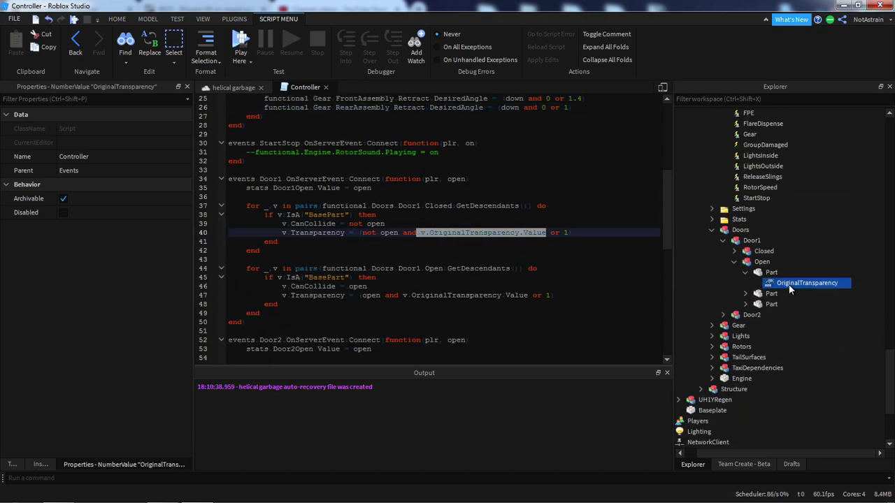
pyautogui.click(326, 87)
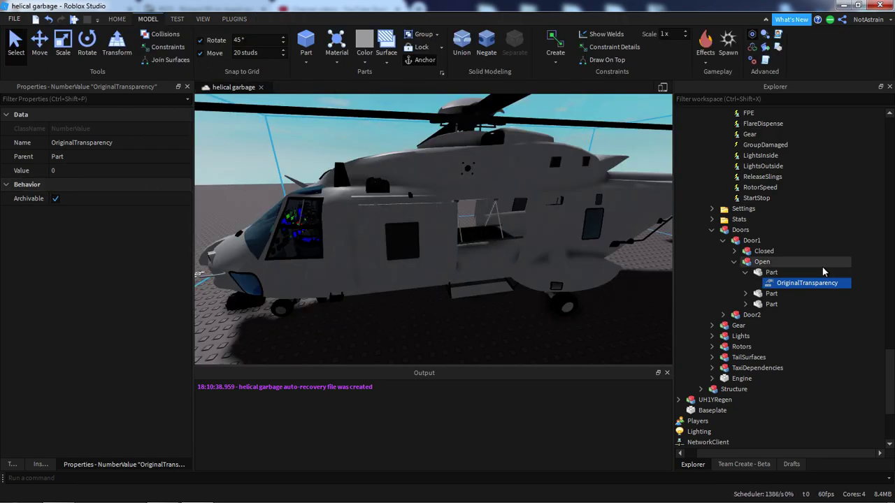
# - Copy the OriginalTransparency value from the NH90's open Door1 part, collapse the NH90Regen model and return to the EC-135's Open model
pyautogui.click(773, 273)
pyautogui.press('f')
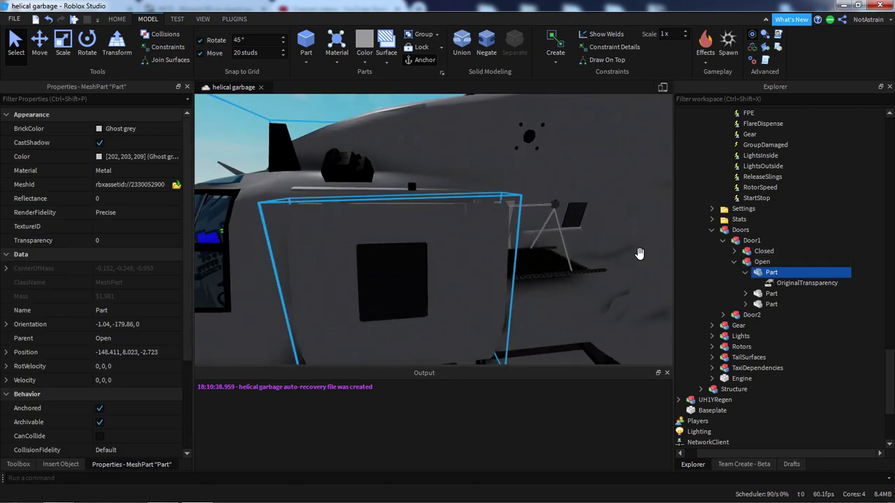
pyautogui.scroll(-5, 639, 253)
pyautogui.click(807, 282)
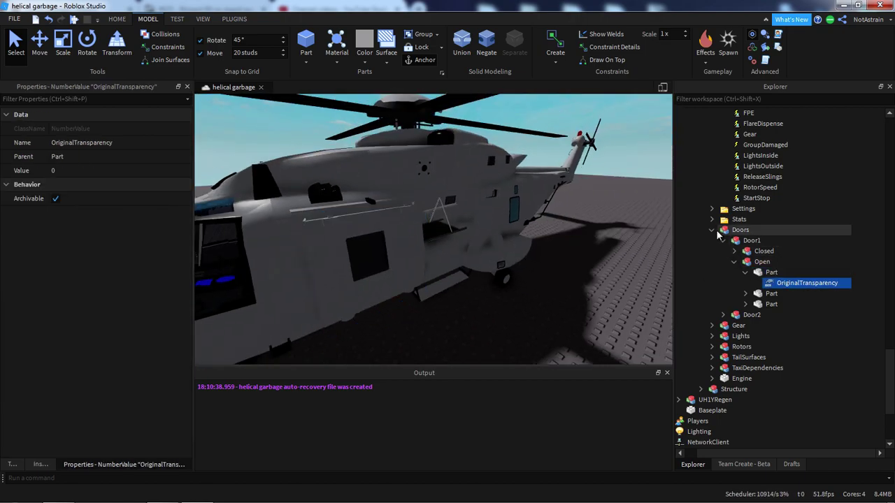
pyautogui.click(712, 230)
pyautogui.scroll(6, 716, 230)
pyautogui.moveTo(608, 229); pyautogui.dragTo(643, 231, button='right')
pyautogui.click(692, 220)
pyautogui.moveTo(582, 217); pyautogui.dragTo(539, 205, button='right')
pyautogui.press('w')
pyautogui.scroll(7, 778, 231)
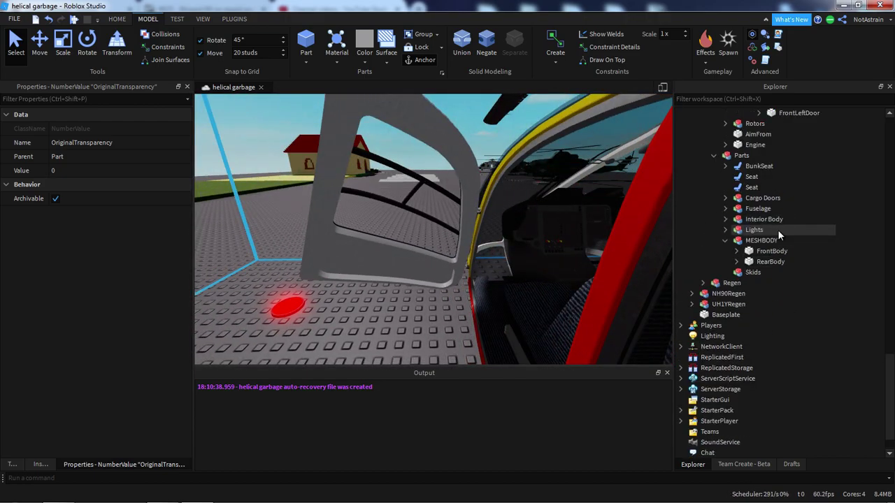
pyautogui.scroll(12, 777, 234)
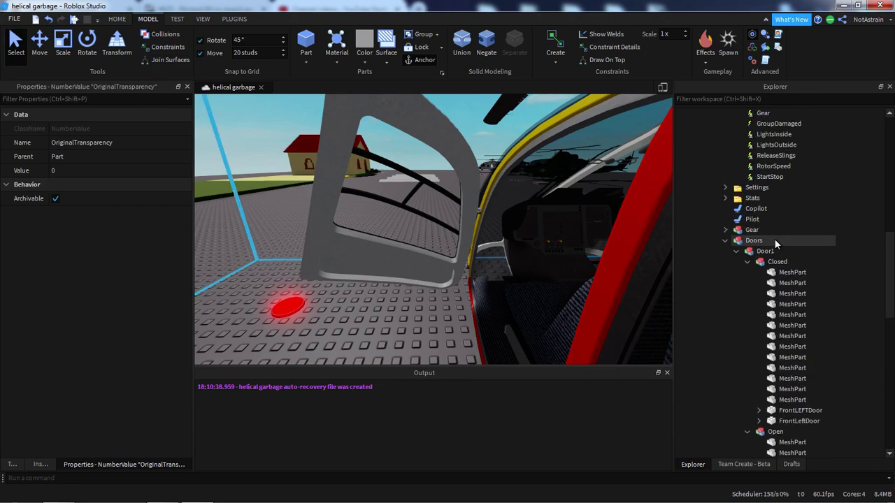
pyautogui.scroll(-9, 775, 242)
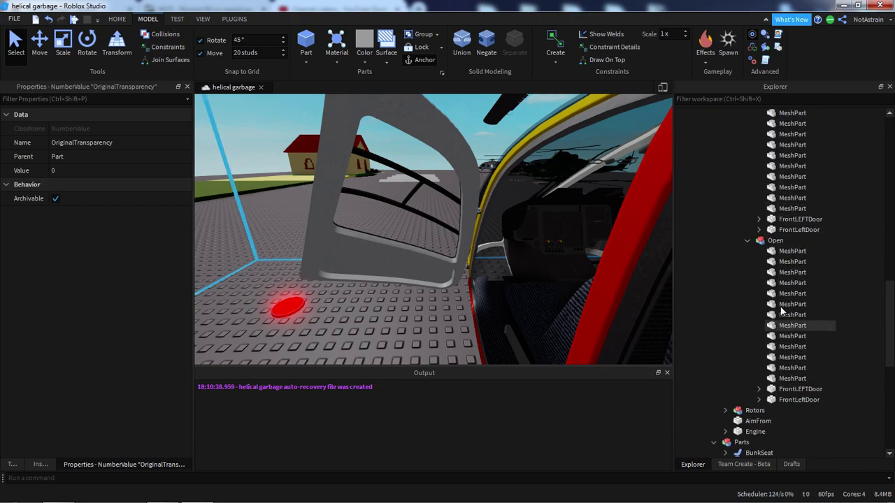
# - Delete FrontLEFTDoor and FrontLeftDoor from Door1's Open model in turn to identify them, undoing each deletion
pyautogui.click(781, 251)
pyautogui.keyDown('shift'); pyautogui.click(804, 389); pyautogui.keyUp('shift')
pyautogui.click(804, 389)
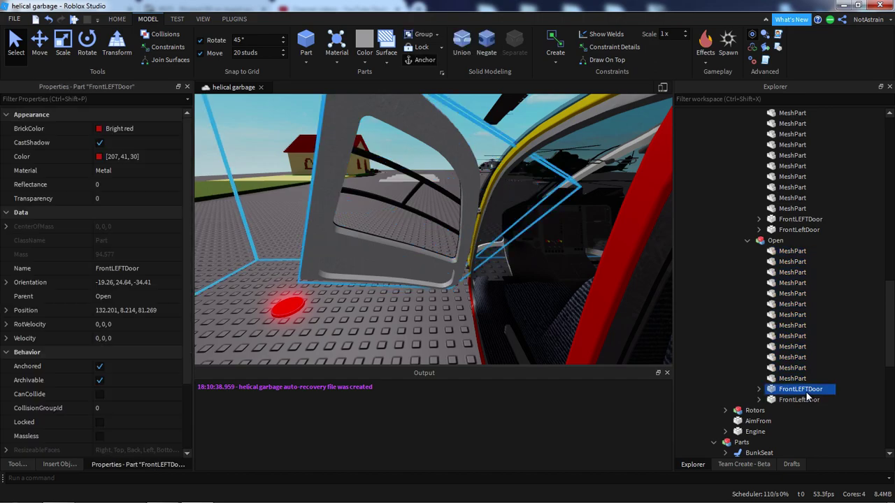
pyautogui.press('Delete')
pyautogui.hotkey('ctrl', 'z')
pyautogui.moveTo(528, 278); pyautogui.dragTo(547, 272, button='right')
pyautogui.scroll(-3, 130, 289)
pyautogui.press('Delete')
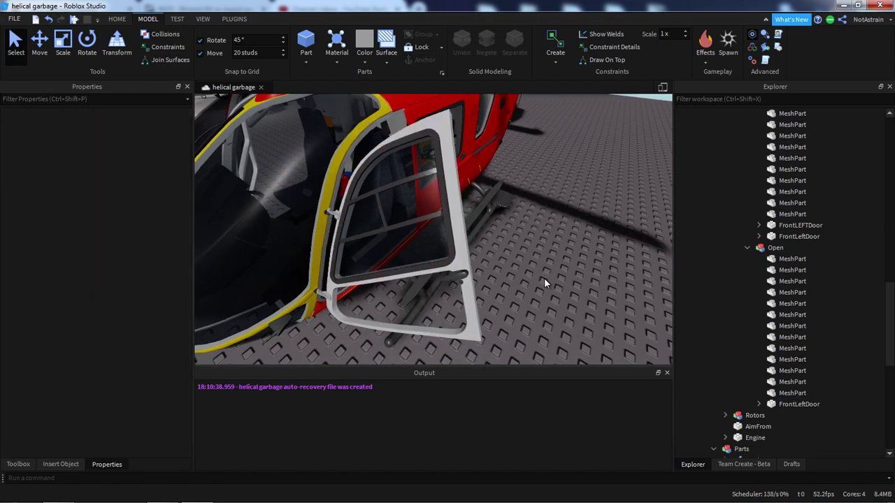
pyautogui.hotkey('ctrl', 'z')
pyautogui.moveTo(660, 367); pyautogui.dragTo(664, 328, button='right')
pyautogui.press('Delete')
pyautogui.hotkey('ctrl', 'z')
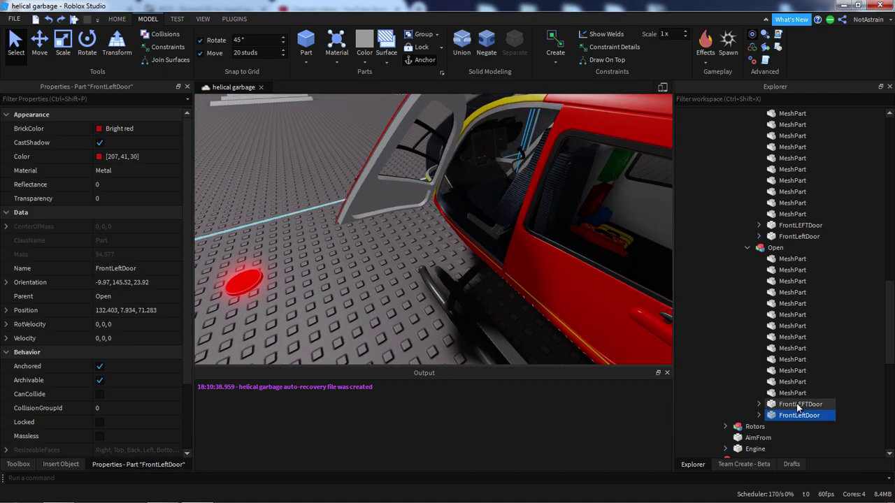
# - Paste the OriginalTransparency value into every part of Door1's Open model
pyautogui.click(792, 259)
pyautogui.keyDown('shift'); pyautogui.click(799, 415); pyautogui.keyUp('shift')
pyautogui.moveTo(554, 276); pyautogui.dragTo(668, 262, button='right')
pyautogui.hotkey('ctrl', 'shift', 'v')
pyautogui.scroll(3, 536, 247)
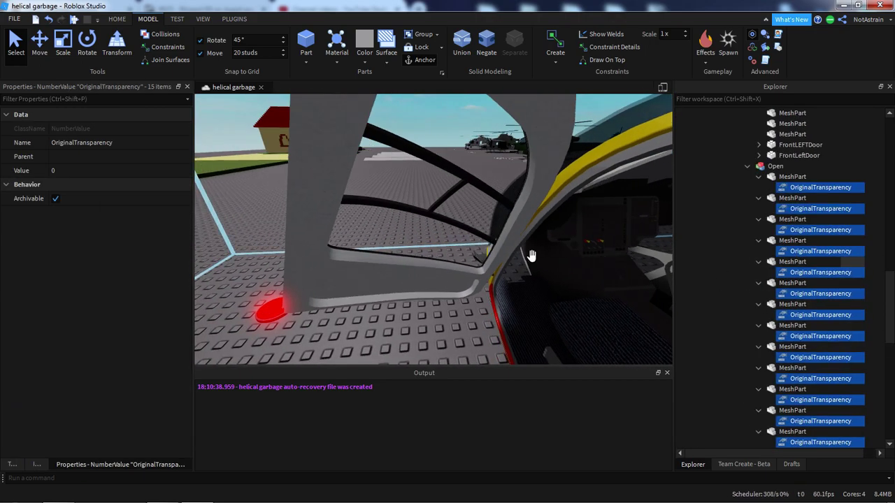
# - Set the OriginalTransparency value of the window mesh in the open FrontLEFTDoor to 0.5
pyautogui.click(457, 157)
pyautogui.moveTo(513, 193); pyautogui.dragTo(458, 160, button='right')
pyautogui.scroll(3, 286, 209)
pyautogui.moveTo(285, 205); pyautogui.dragTo(347, 218, button='right')
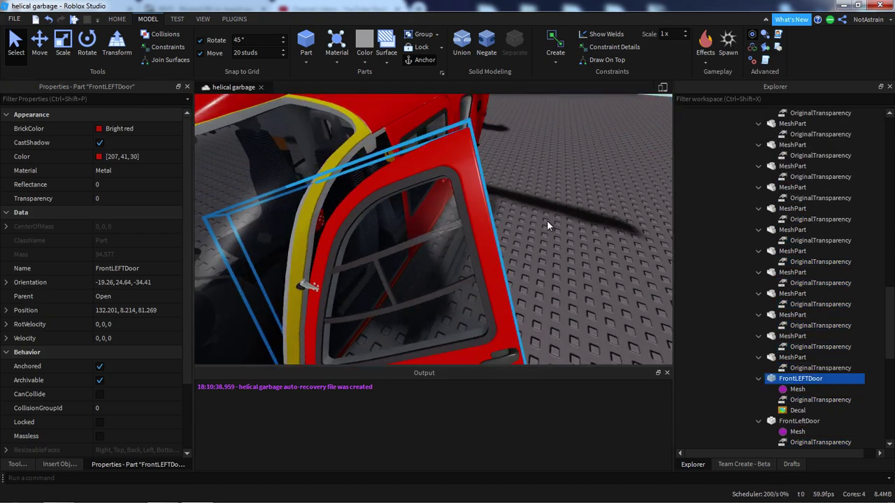
pyautogui.click(118, 199)
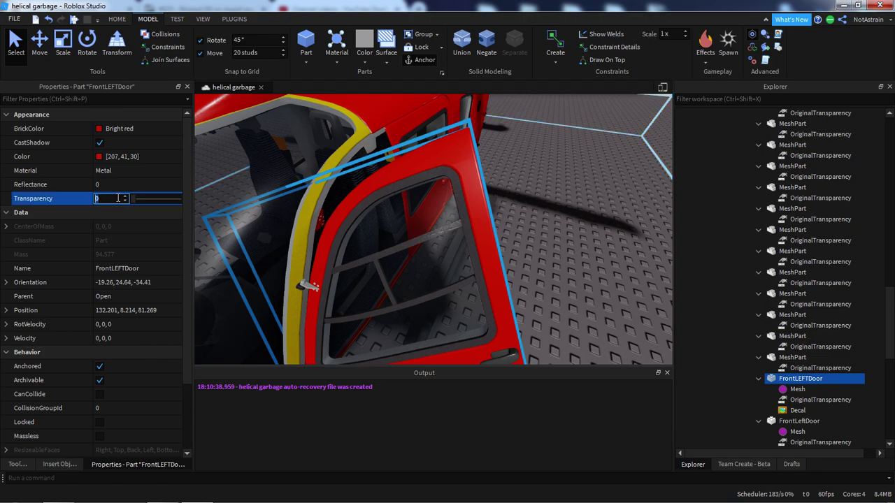
pyautogui.moveTo(395, 207); pyautogui.dragTo(396, 207, button='right')
pyautogui.moveTo(535, 229); pyautogui.dragTo(485, 188, button='right')
pyautogui.click(480, 189)
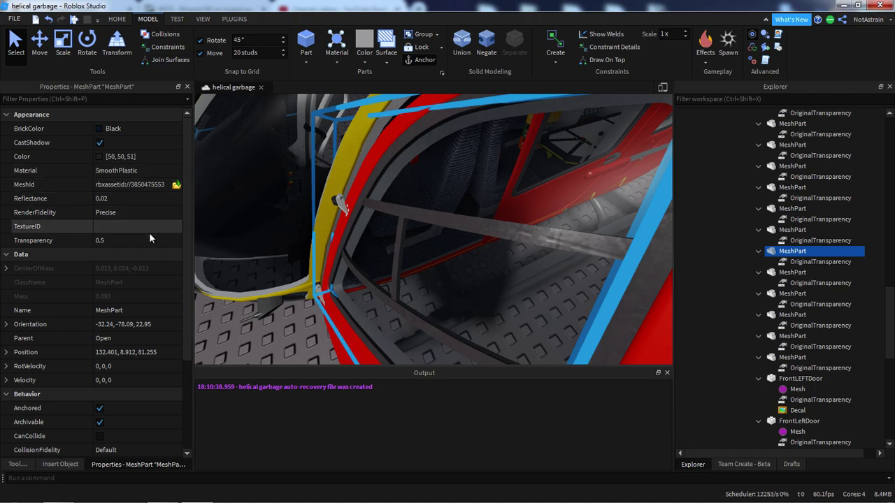
pyautogui.click(811, 262)
pyautogui.click(102, 170)
pyautogui.write('.5')
pyautogui.press('Return')
# - Set the OriginalTransparency value of the opposite open front door's window mesh to 0.5
pyautogui.click(774, 251)
pyautogui.click(781, 233)
pyautogui.scroll(2, 780, 280)
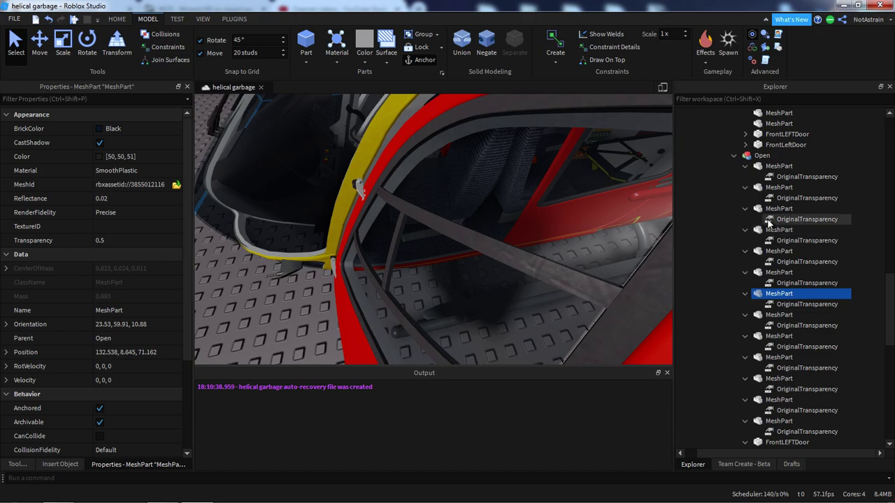
pyautogui.click(792, 305)
pyautogui.click(79, 170)
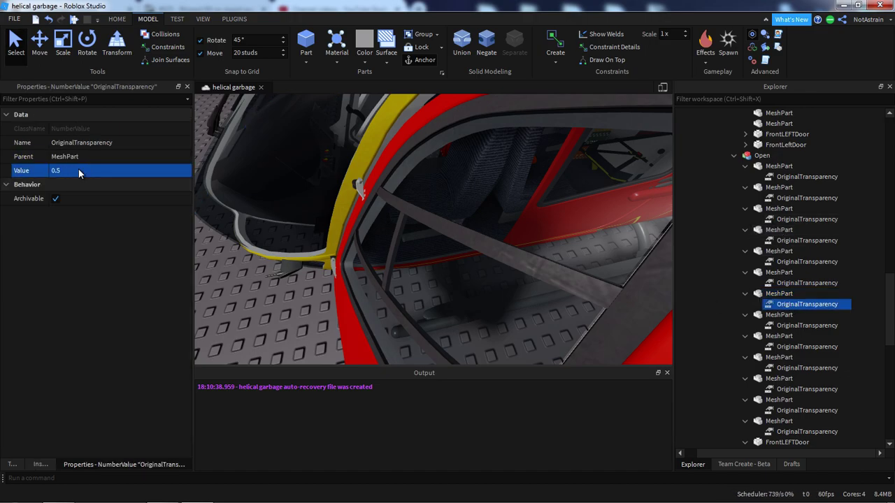
# - Collapse every expanded part in Door1's Open model
pyautogui.click(779, 294)
pyautogui.press('f')
pyautogui.moveTo(587, 241); pyautogui.dragTo(661, 238, button='right')
pyautogui.scroll(-3, 559, 228)
pyautogui.click(746, 165)
pyautogui.click(746, 176)
pyautogui.click(746, 187)
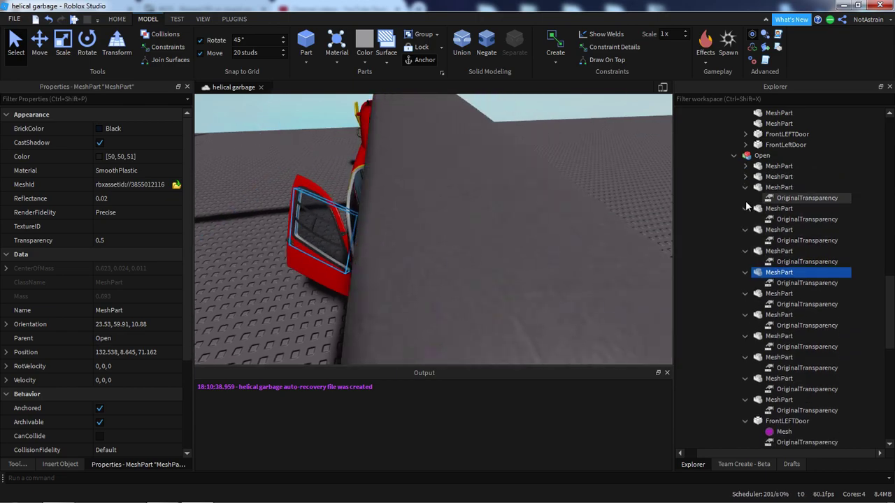
pyautogui.click(746, 198)
pyautogui.click(745, 209)
pyautogui.click(745, 218)
pyautogui.click(746, 229)
pyautogui.click(745, 240)
pyautogui.click(745, 251)
pyautogui.click(745, 261)
pyautogui.click(745, 272)
pyautogui.click(746, 282)
pyautogui.click(745, 293)
pyautogui.click(745, 304)
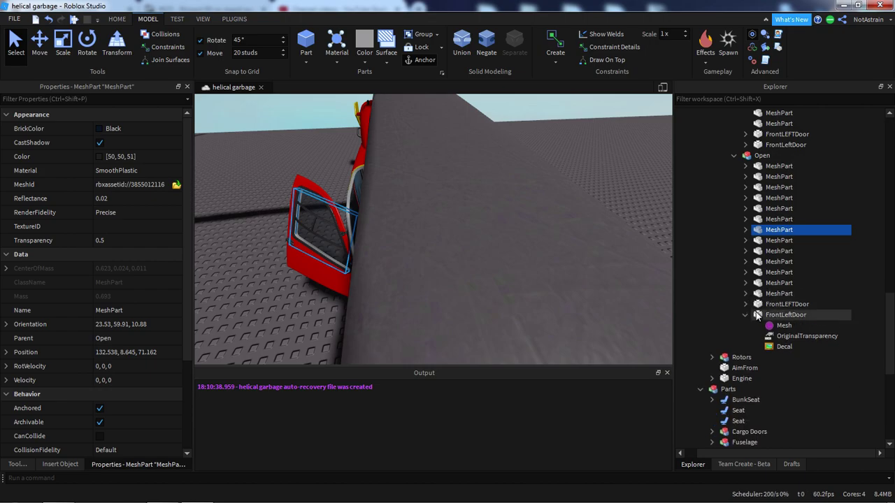
pyautogui.click(745, 314)
# - Examine which meshes in Door1's Open model make up the open front doors
pyautogui.click(797, 314)
pyautogui.keyDown('shift'); pyautogui.click(793, 166); pyautogui.keyUp('shift')
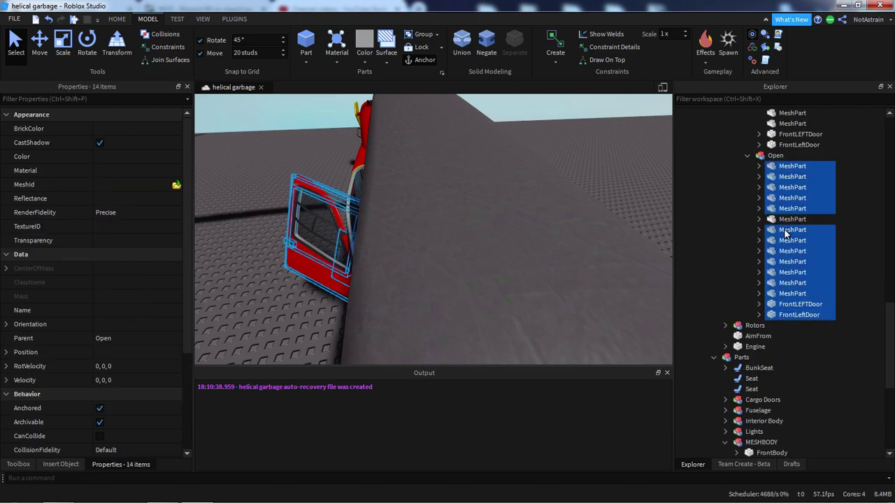
pyautogui.click(798, 251)
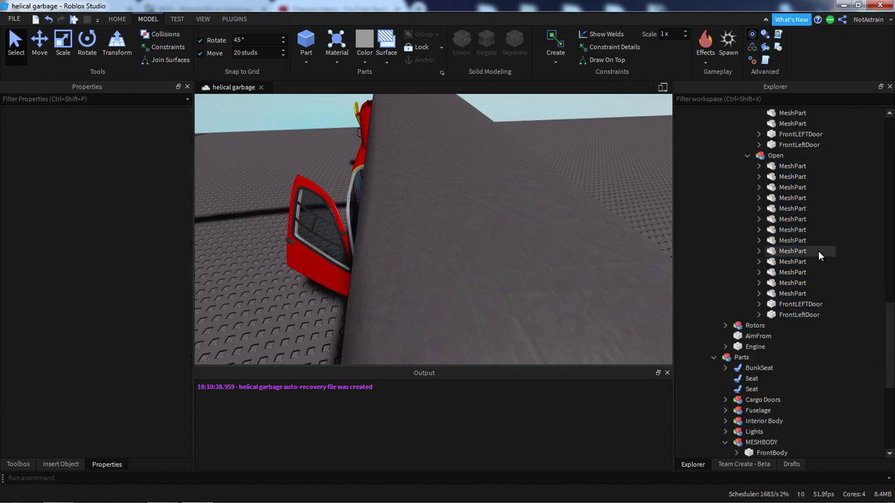
pyautogui.moveTo(860, 256); pyautogui.dragTo(815, 307)
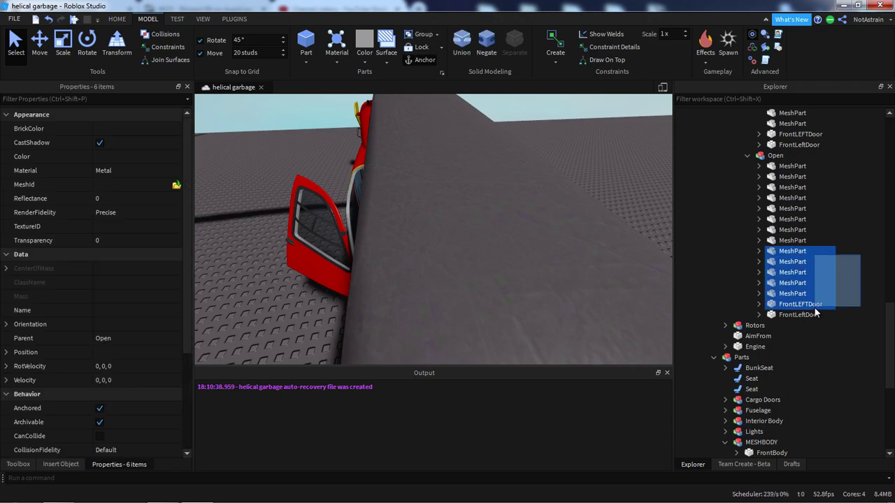
pyautogui.moveTo(842, 164); pyautogui.dragTo(815, 170)
pyautogui.click(815, 169)
pyautogui.moveTo(548, 192); pyautogui.dragTo(549, 192, button='right')
# - Check the OriginalTransparency values of the window meshes in Door1's Open model
pyautogui.click(759, 166)
pyautogui.click(800, 179)
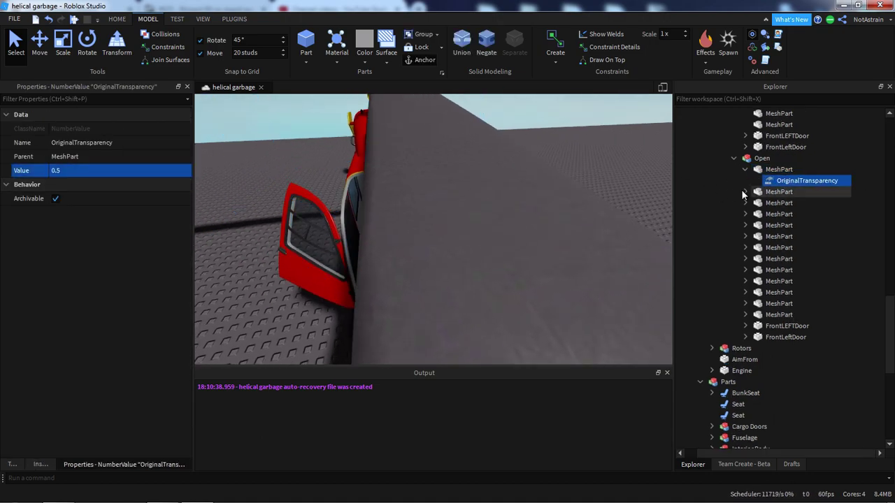
pyautogui.click(774, 192)
pyautogui.click(772, 207)
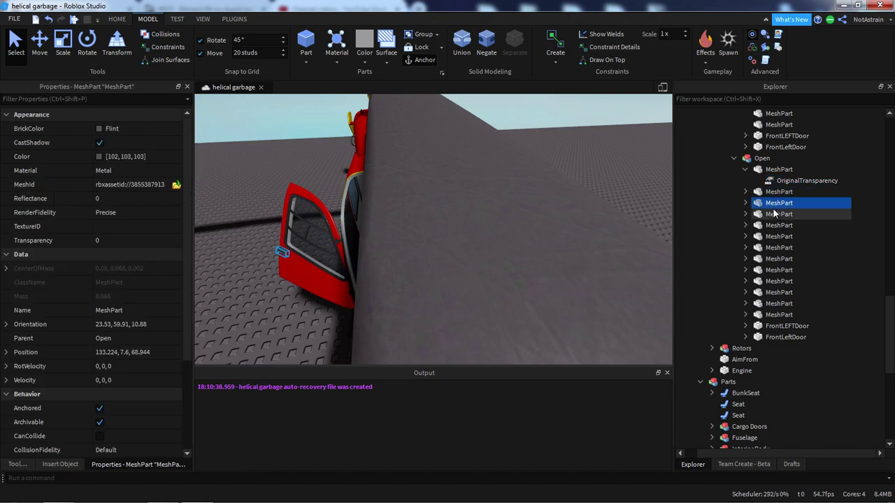
pyautogui.moveTo(856, 215); pyautogui.dragTo(836, 247)
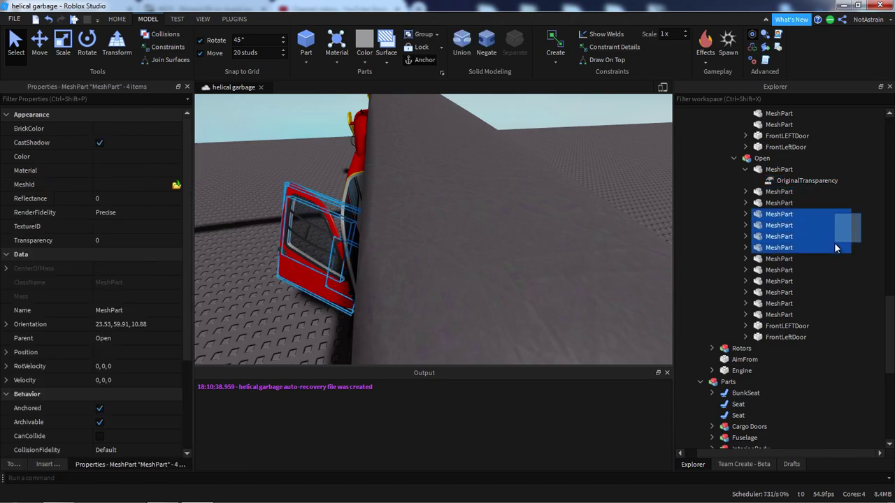
pyautogui.click(789, 249)
pyautogui.click(746, 247)
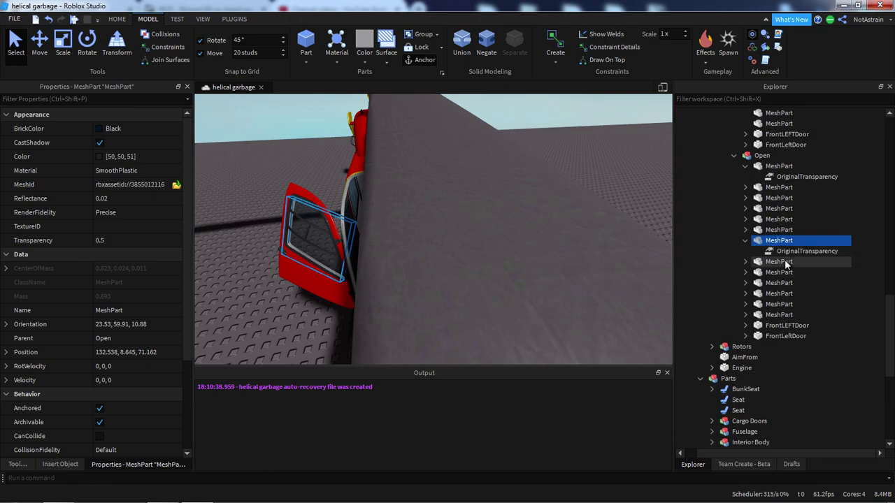
pyautogui.click(784, 255)
pyautogui.click(770, 261)
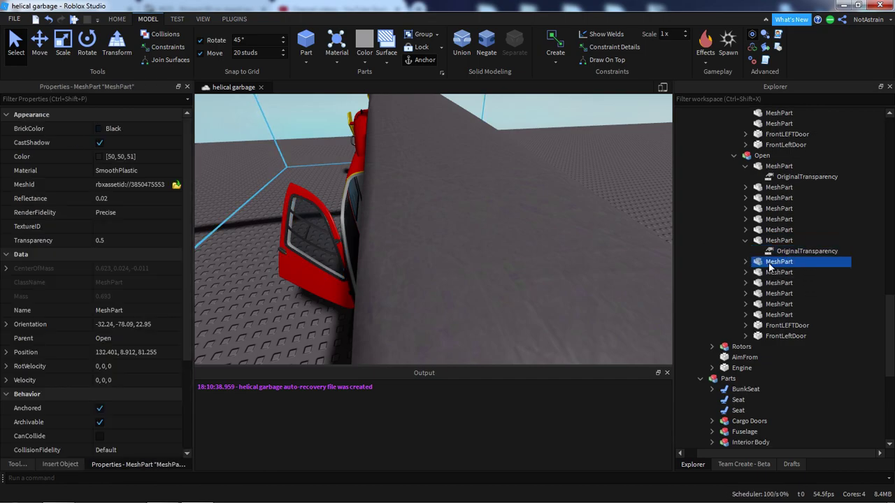
pyautogui.moveTo(580, 230); pyautogui.dragTo(604, 243, button='right')
pyautogui.click(745, 261)
pyautogui.click(747, 272)
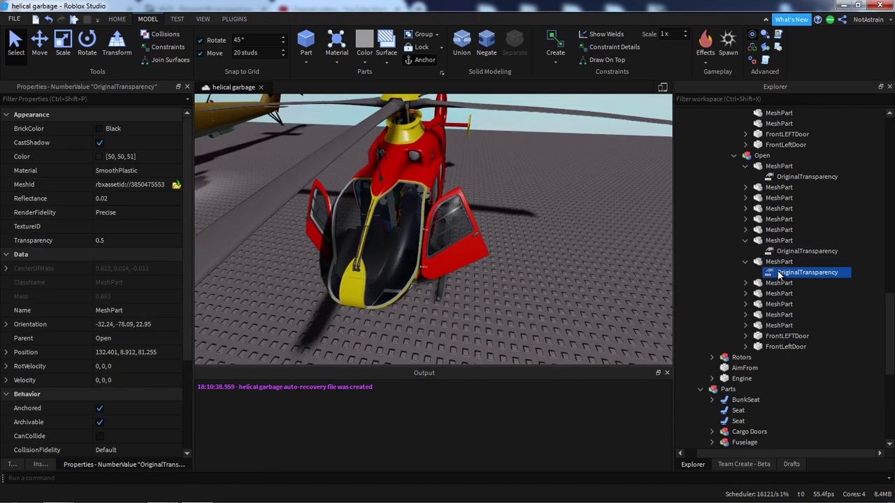
pyautogui.click(741, 283)
pyautogui.click(776, 294)
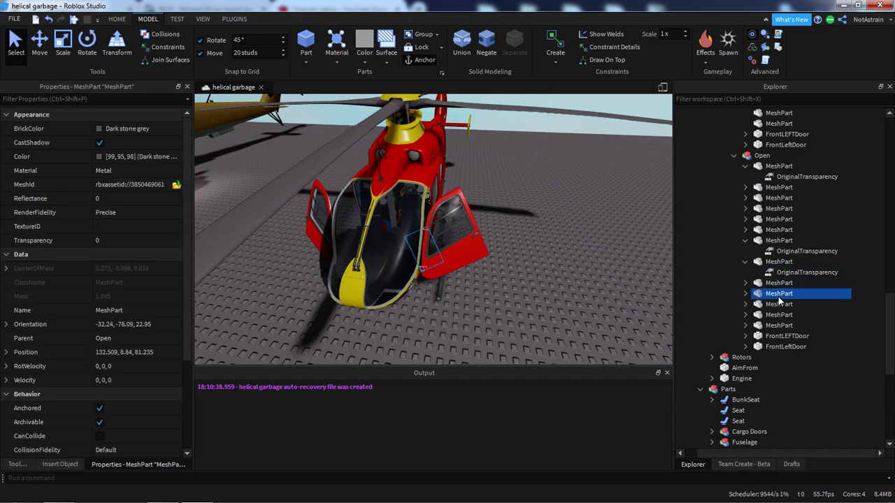
pyautogui.moveTo(862, 293); pyautogui.dragTo(821, 344)
# - Delete one open front door's window mesh to identify it, then undo the deletion
pyautogui.click(807, 242)
pyautogui.click(793, 263)
pyautogui.click(792, 241)
pyautogui.click(779, 167)
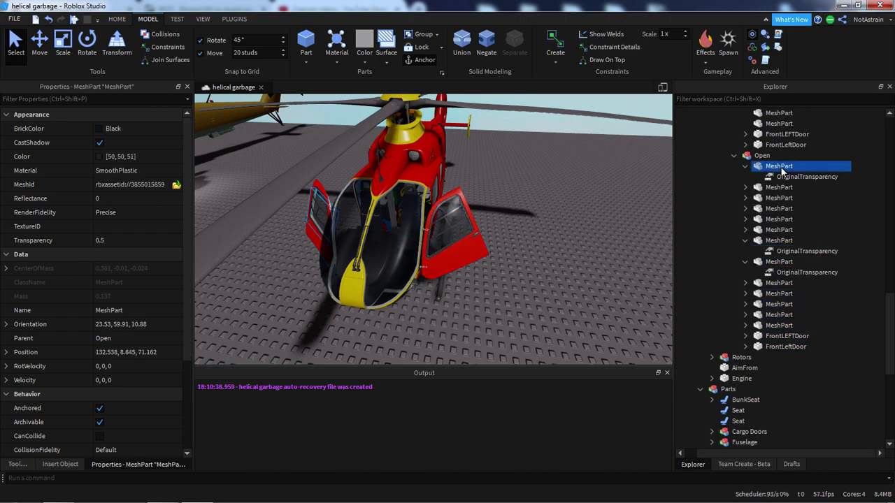
pyautogui.press('f')
pyautogui.click(782, 244)
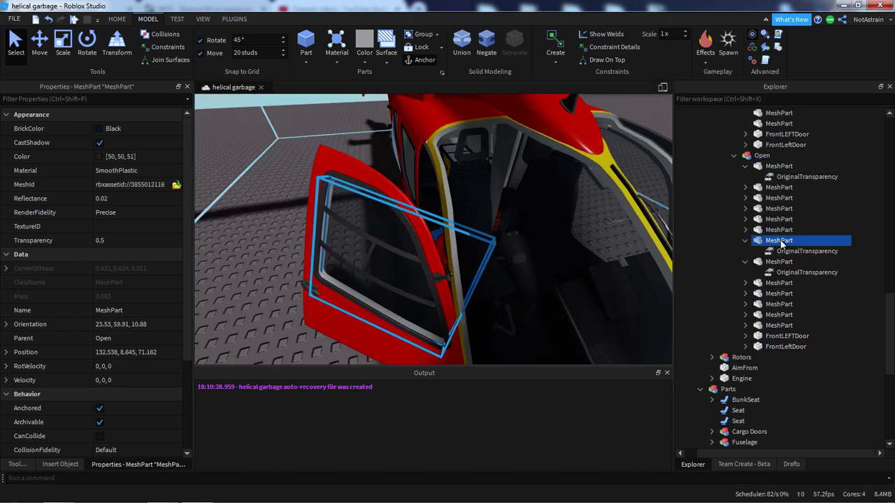
pyautogui.press('Delete')
pyautogui.click(777, 170)
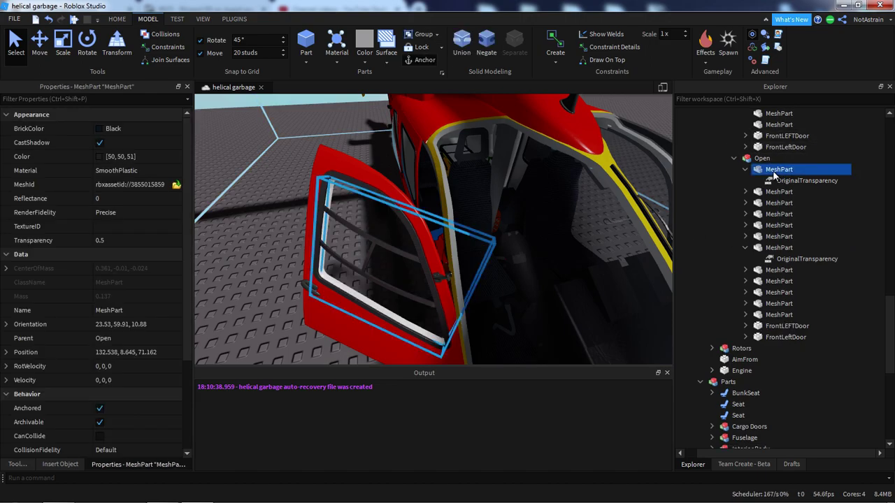
pyautogui.moveTo(336, 241); pyautogui.dragTo(336, 242, button='right')
pyautogui.hotkey('ctrl', 'z')
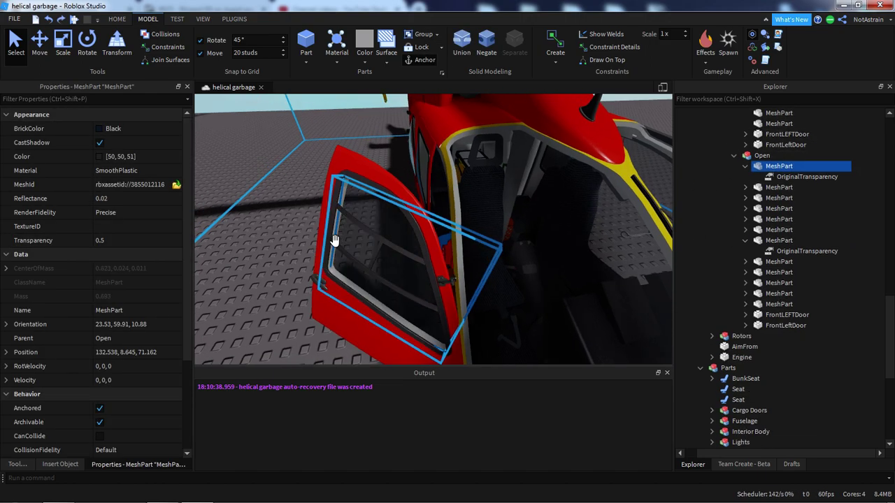
# - Compare the two window meshes on the same open front door, then collapse the remaining expanded parts in the Open model
pyautogui.click(758, 315)
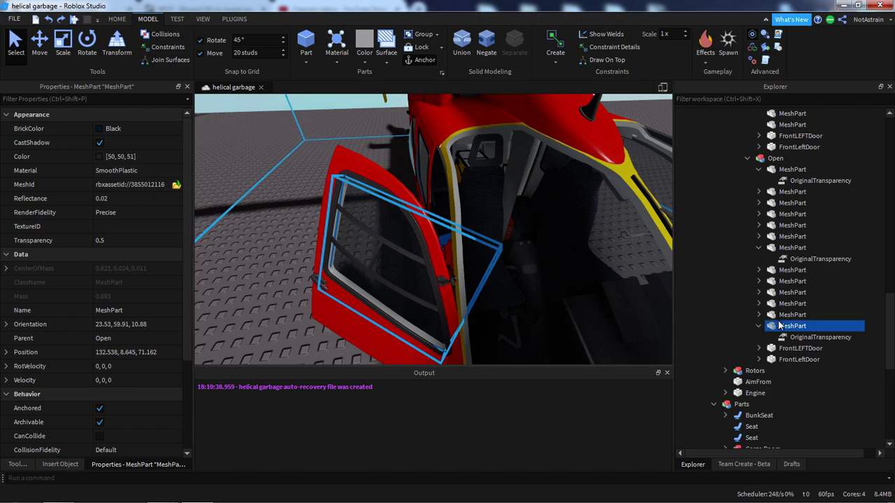
pyautogui.click(792, 170)
pyautogui.click(792, 327)
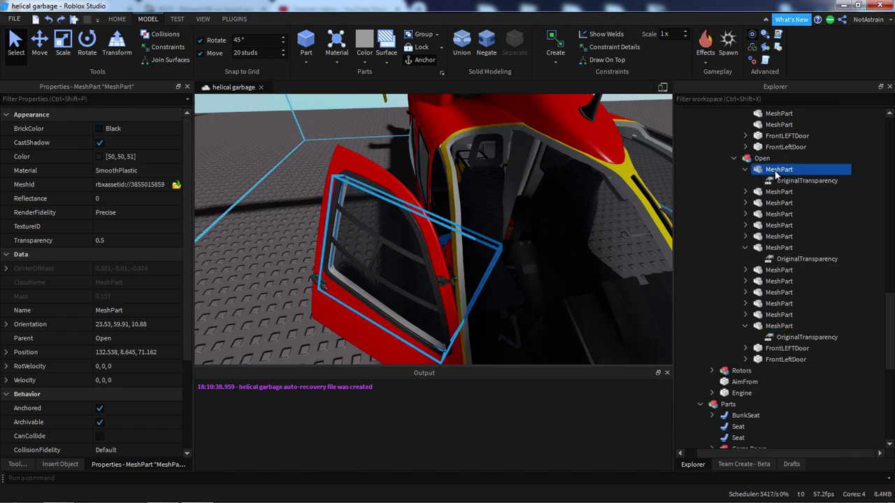
pyautogui.click(794, 326)
pyautogui.moveTo(606, 259); pyautogui.dragTo(563, 229, button='right')
pyautogui.press('d')
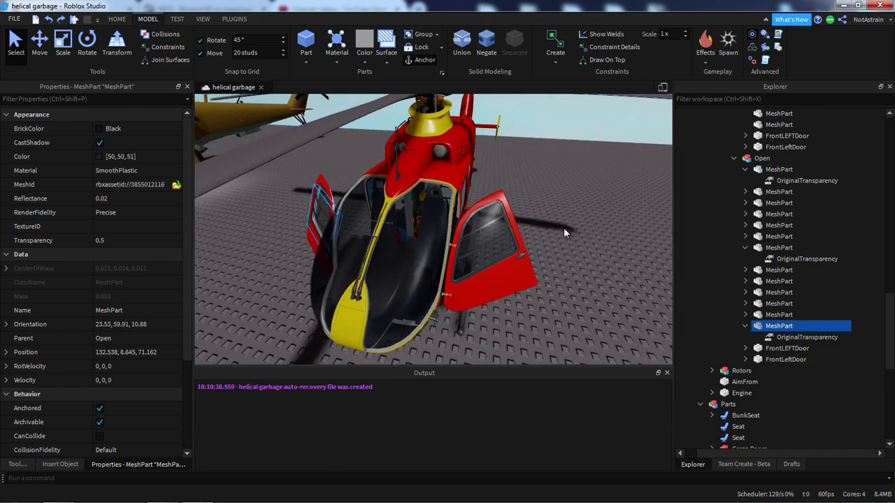
pyautogui.click(745, 326)
pyautogui.click(746, 248)
pyautogui.click(745, 170)
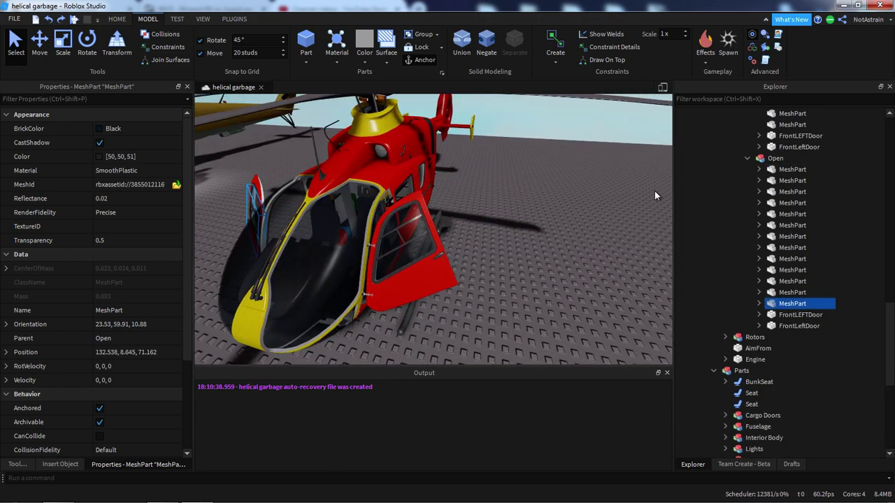
# - Set the Transparency of all parts in Door1's Closed model to 0
pyautogui.moveTo(657, 190); pyautogui.dragTo(630, 203, button='right')
pyautogui.press('d')
pyautogui.scroll(3, 824, 190)
pyautogui.click(799, 249)
pyautogui.scroll(5, 805, 248)
pyautogui.keyDown('shift'); pyautogui.click(793, 259); pyautogui.keyUp('shift')
pyautogui.moveTo(584, 223); pyautogui.dragTo(578, 259, button='right')
pyautogui.press('w')
pyautogui.press('w')
pyautogui.click(114, 241)
pyautogui.write('0')
pyautogui.press('Return')
# - Set the Transparency of one closed front door's window mesh to 0.5 and rename the mesh Glass
pyautogui.click(838, 260)
pyautogui.scroll(1, 450, 212)
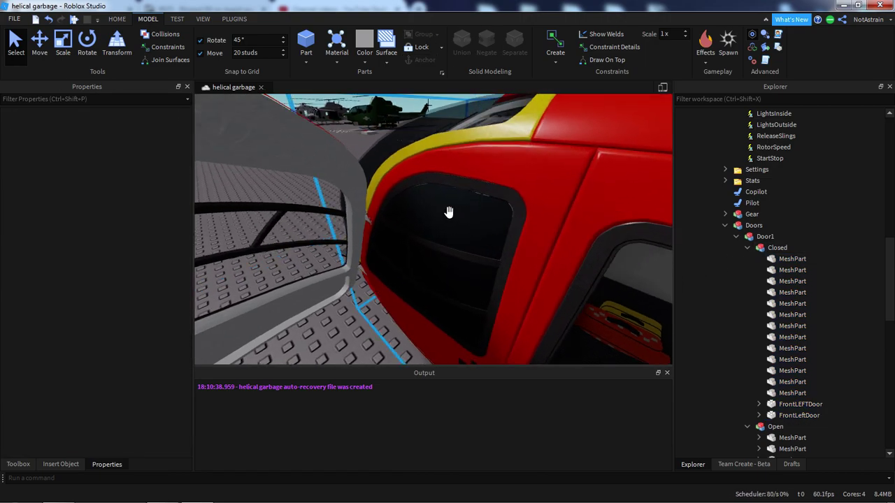
pyautogui.scroll(2, 447, 212)
pyautogui.moveTo(446, 212); pyautogui.dragTo(461, 172, button='right')
pyautogui.click(368, 179)
pyautogui.click(391, 141)
pyautogui.click(123, 241)
pyautogui.write('.5')
pyautogui.press('Return')
pyautogui.moveTo(408, 235); pyautogui.dragTo(409, 236, button='right')
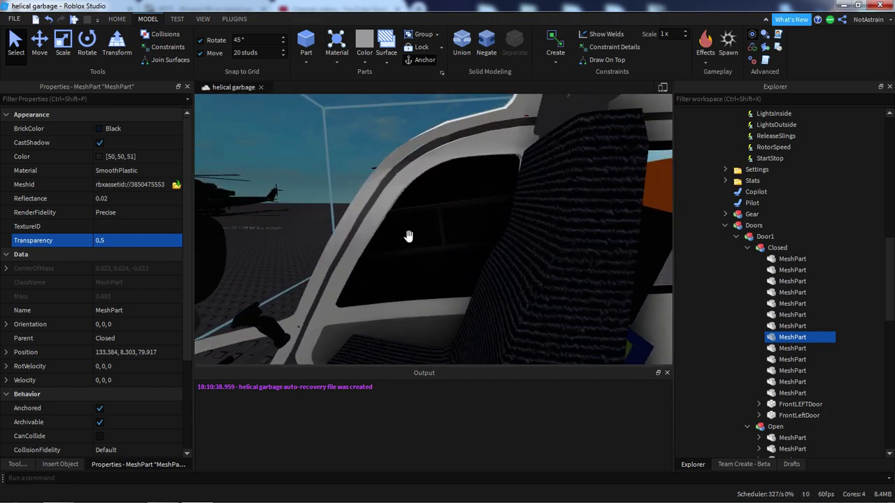
pyautogui.click(143, 310)
pyautogui.write('G')
# - Set the opposite closed front door's window mesh to 0.5 Transparency and rename it Glass
pyautogui.moveTo(427, 208); pyautogui.dragTo(427, 208, button='right')
pyautogui.click(492, 144)
pyautogui.moveTo(493, 144); pyautogui.dragTo(494, 150, button='right')
pyautogui.moveTo(468, 190); pyautogui.dragTo(468, 190, button='right')
pyautogui.moveTo(399, 180); pyautogui.dragTo(510, 177, button='right')
pyautogui.click(441, 189)
pyautogui.click(492, 183)
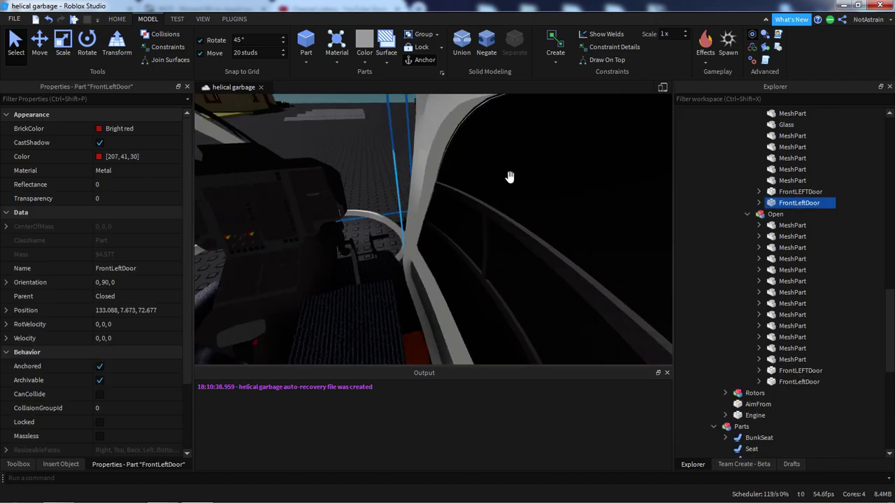
pyautogui.moveTo(565, 179); pyautogui.dragTo(537, 173, button='right')
pyautogui.click(563, 175)
pyautogui.click(110, 241)
pyautogui.write('0.5')
pyautogui.press('Return')
pyautogui.moveTo(455, 256); pyautogui.dragTo(472, 246, button='right')
pyautogui.scroll(-3, 472, 245)
pyautogui.click(130, 312)
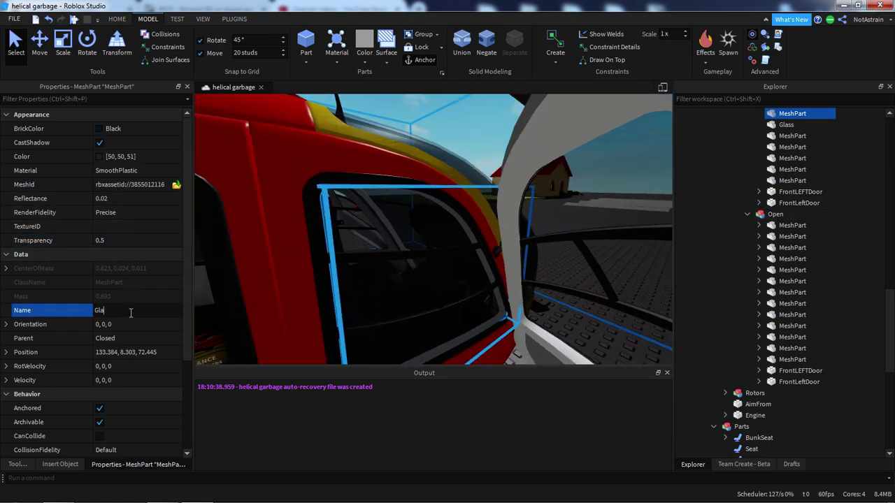
# - Copy the OriginalTransparency value from an Open model mesh into every part of Door1's Closed model
pyautogui.click(772, 340)
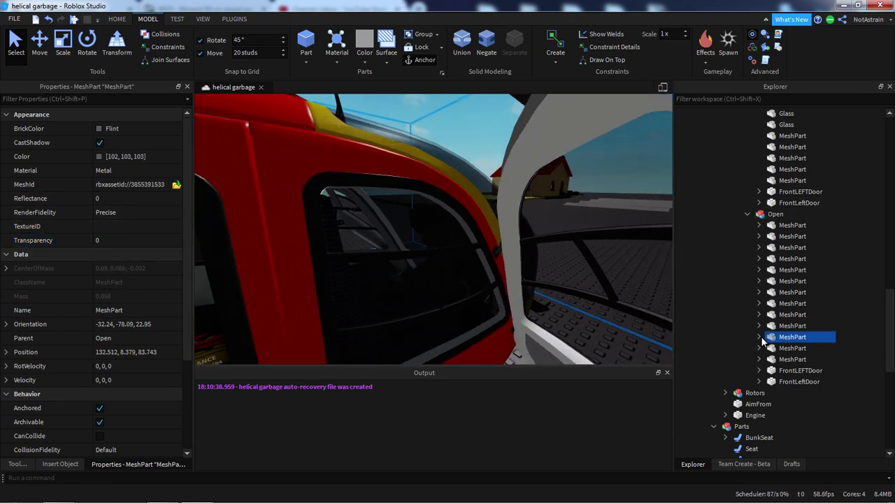
pyautogui.click(760, 338)
pyautogui.click(801, 349)
pyautogui.click(759, 337)
pyautogui.scroll(4, 792, 322)
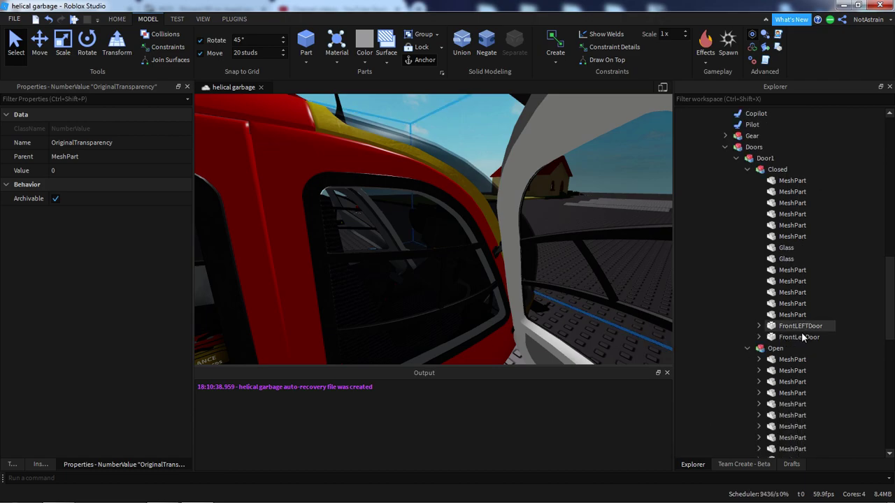
pyautogui.click(799, 337)
pyautogui.keyDown('shift'); pyautogui.click(791, 181); pyautogui.keyUp('shift')
pyautogui.hotkey('ctrl', 'shift', 'v')
# - Set the OriginalTransparency values of both Glass meshes in the Closed model to 0.5
pyautogui.scroll(-4, 801, 196)
pyautogui.click(787, 177)
pyautogui.click(792, 187)
pyautogui.keyDown('ctrl'); pyautogui.click(803, 208); pyautogui.keyUp('ctrl')
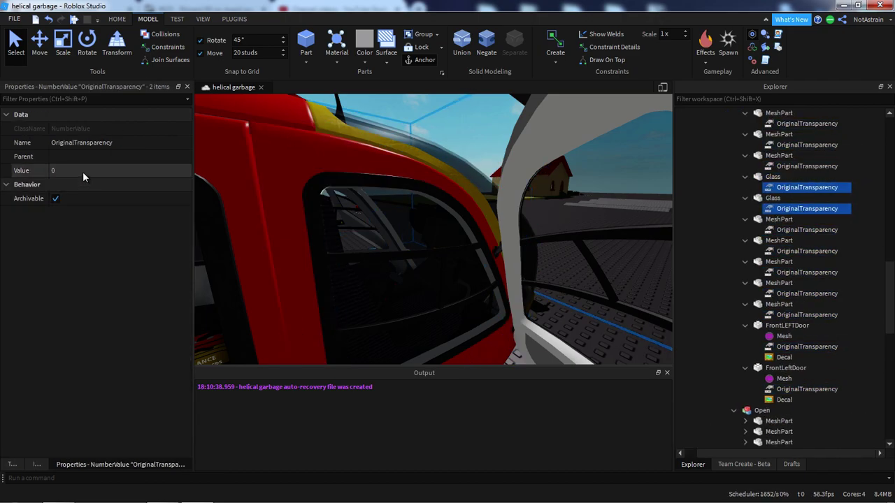
pyautogui.click(84, 171)
pyautogui.write('0.5')
pyautogui.press('Return')
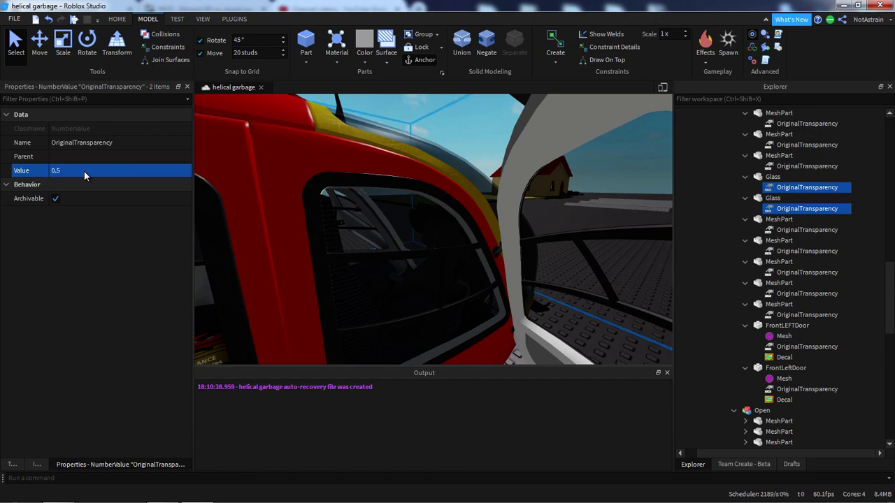
# - Set the Transparency of the Closed model's parts and door decals to 1
pyautogui.click(778, 217)
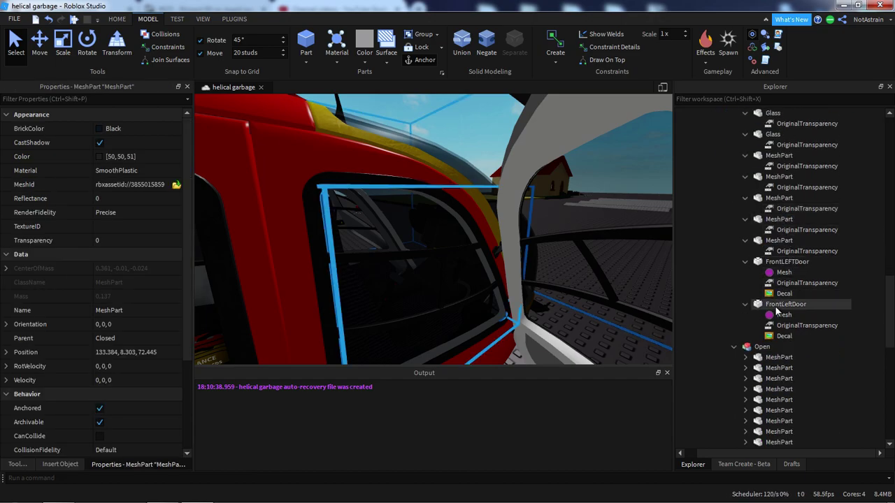
pyautogui.keyDown('shift'); pyautogui.click(778, 306); pyautogui.keyUp('shift')
pyautogui.click(118, 269)
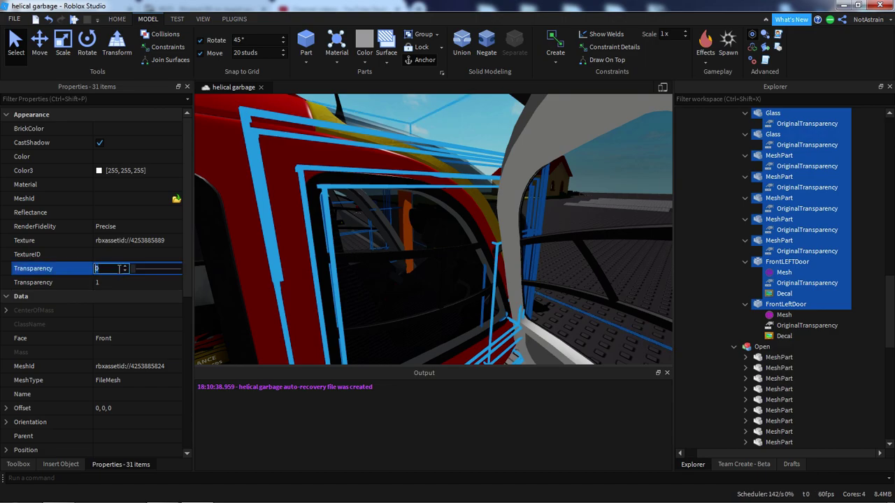
pyautogui.write('1')
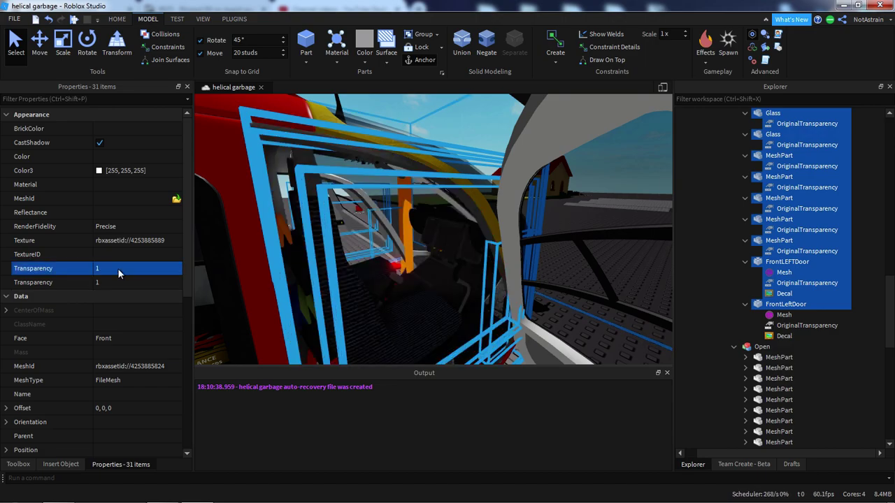
pyautogui.scroll(-1, 463, 270)
pyautogui.scroll(-5, 393, 252)
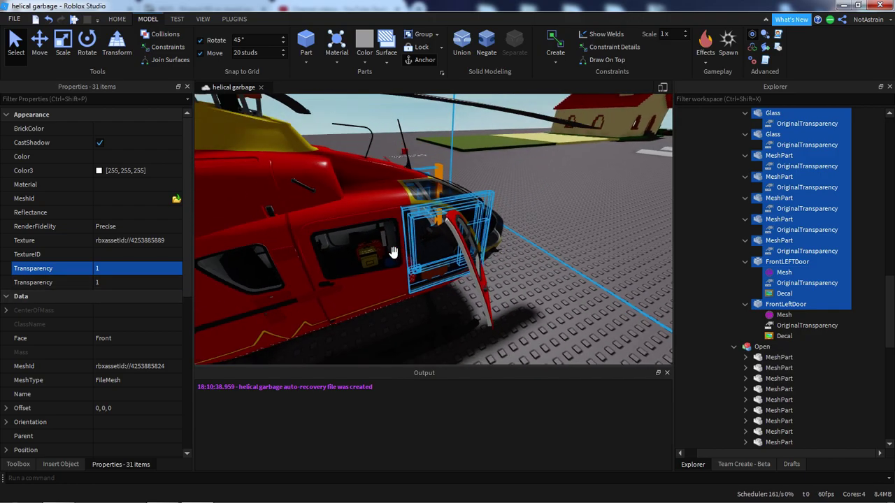
pyautogui.click(573, 209)
pyautogui.moveTo(573, 208); pyautogui.dragTo(573, 210, button='right')
pyautogui.press('d')
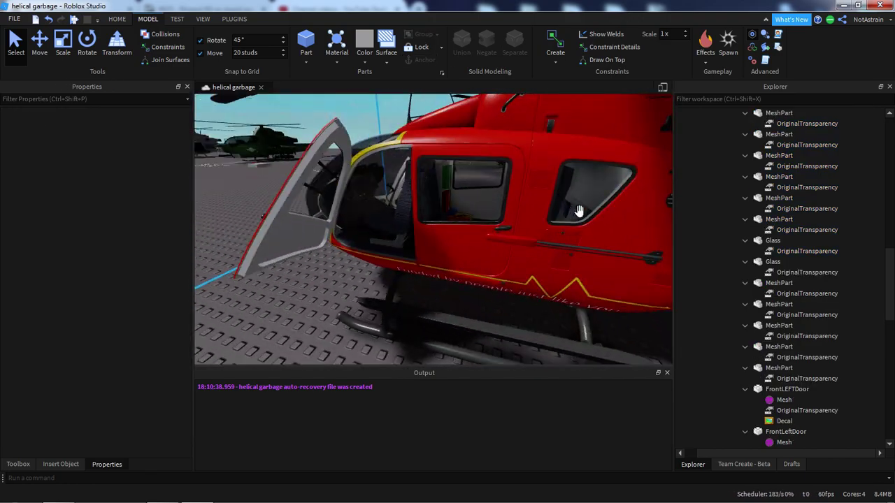
# - Collapse Door1's Closed and Open models and select Door1
pyautogui.scroll(3, 794, 211)
pyautogui.click(735, 199)
pyautogui.click(748, 209)
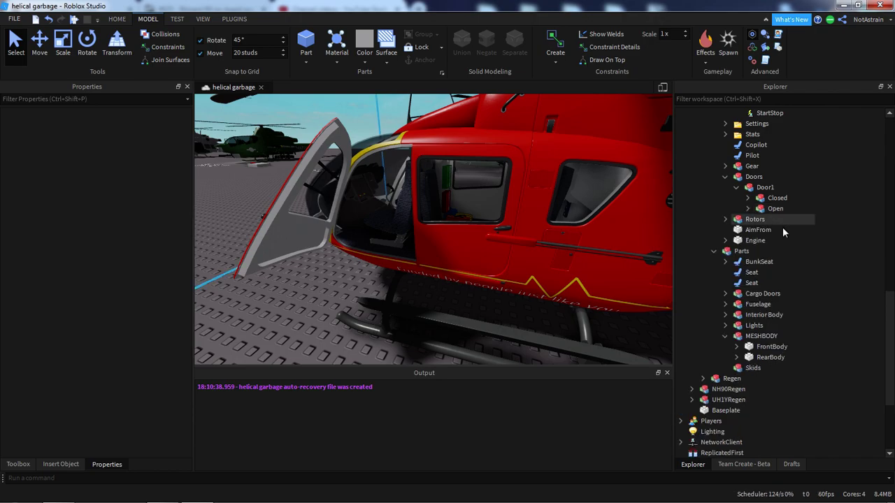
pyautogui.click(761, 202)
pyautogui.click(759, 210)
pyautogui.click(747, 214)
pyautogui.click(748, 214)
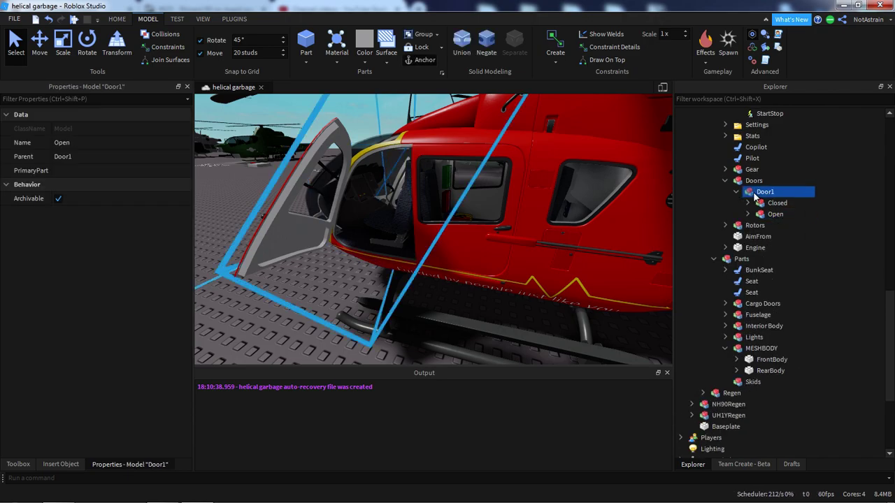
# - Move the Cargo Doors model from Parts into the Doors model and rename it Door2
pyautogui.click(753, 194)
pyautogui.moveTo(563, 221); pyautogui.dragTo(564, 221, button='right')
pyautogui.press('a')
pyautogui.press('s')
pyautogui.press('w')
pyautogui.click(753, 305)
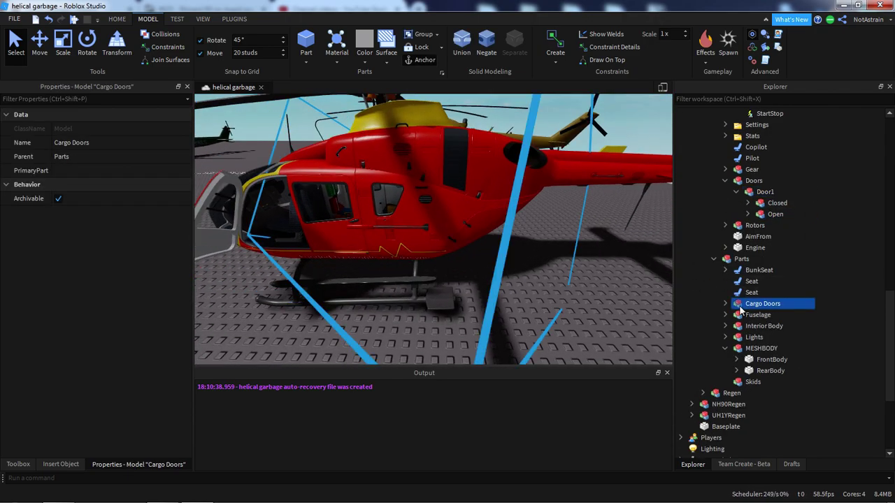
pyautogui.moveTo(571, 280); pyautogui.dragTo(570, 279, button='right')
pyautogui.press('a')
pyautogui.press('d')
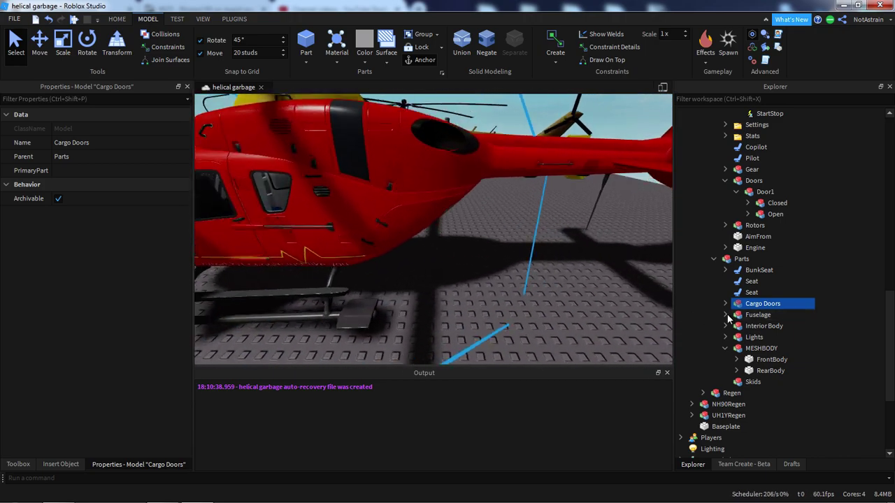
pyautogui.moveTo(757, 299); pyautogui.dragTo(780, 185)
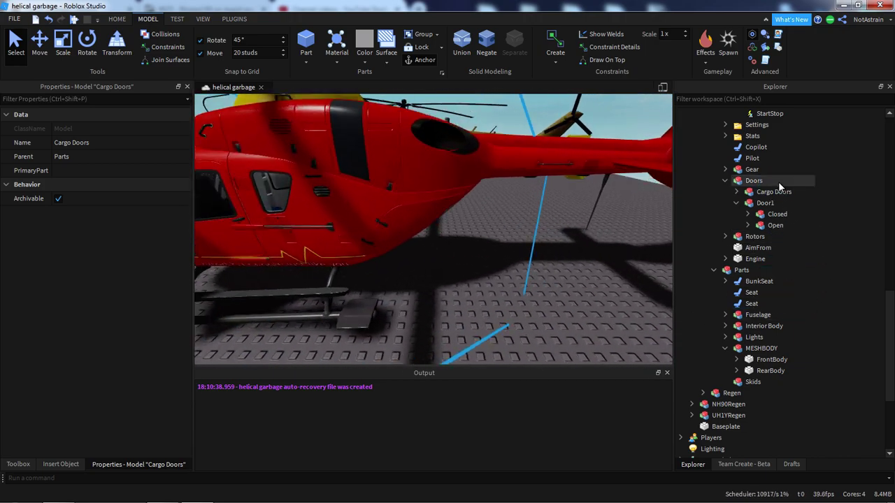
pyautogui.click(737, 192)
pyautogui.click(121, 142)
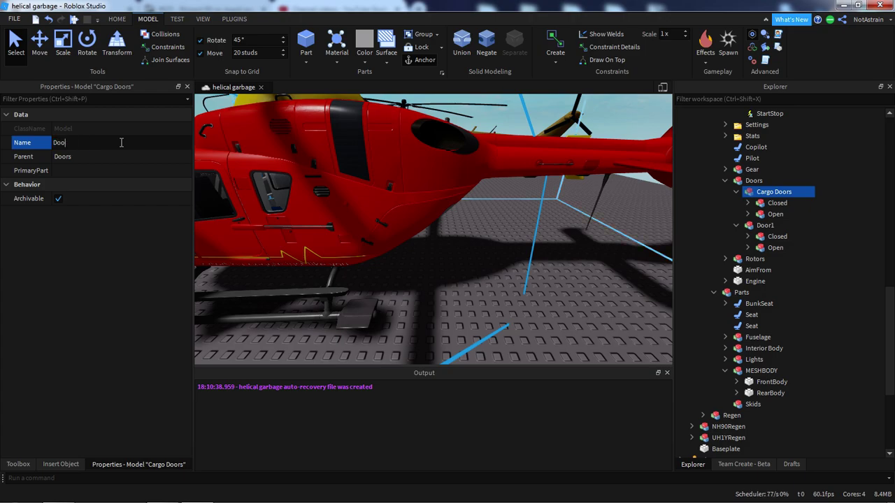
# - Copy the OriginalTransparency value from a mesh part in Door1's Open model
pyautogui.click(747, 203)
pyautogui.click(792, 214)
pyautogui.press('f')
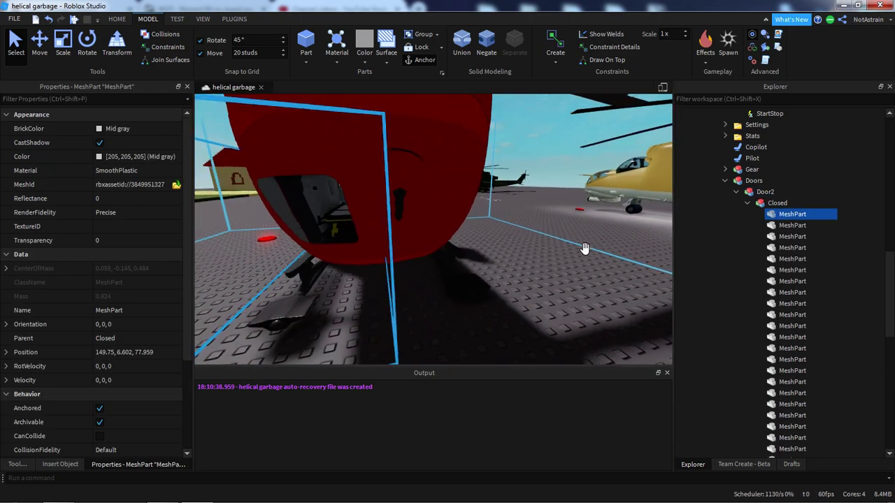
pyautogui.scroll(-6, 782, 262)
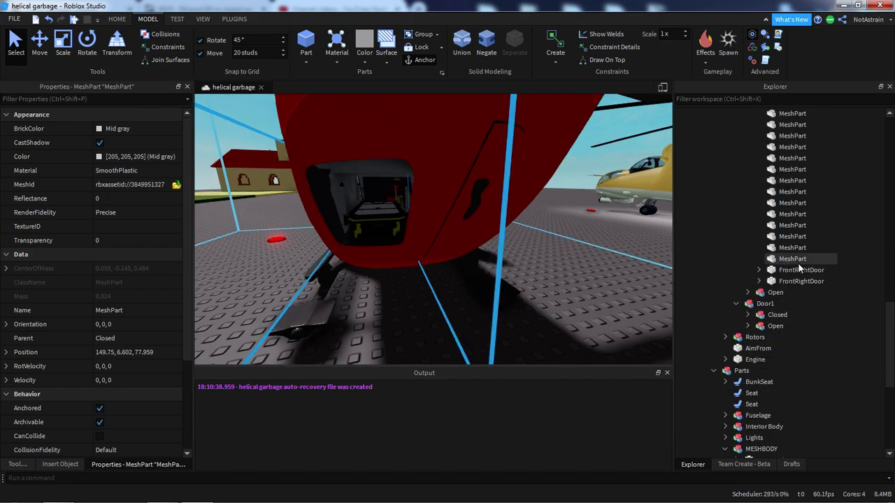
pyautogui.keyDown('shift'); pyautogui.click(801, 281); pyautogui.keyUp('shift')
pyautogui.click(843, 285)
pyautogui.scroll(-4, 851, 283)
pyautogui.scroll(2, 847, 284)
pyautogui.click(748, 259)
pyautogui.click(758, 292)
pyautogui.click(795, 303)
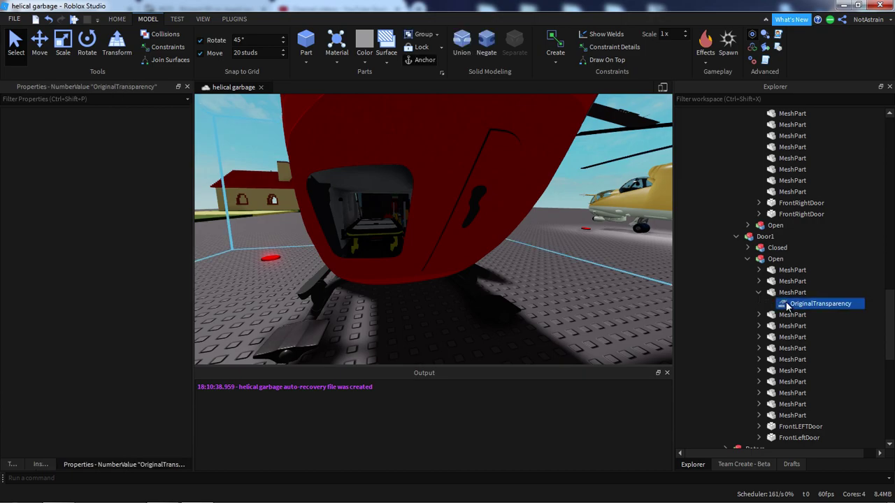
# - Paste the OriginalTransparency value into every part of Door2's Closed model
pyautogui.click(747, 259)
pyautogui.click(802, 214)
pyautogui.scroll(6, 802, 216)
pyautogui.keyDown('shift'); pyautogui.click(790, 149); pyautogui.keyUp('shift')
pyautogui.hotkey('ctrl', 'shift', 'v')
pyautogui.click(869, 211)
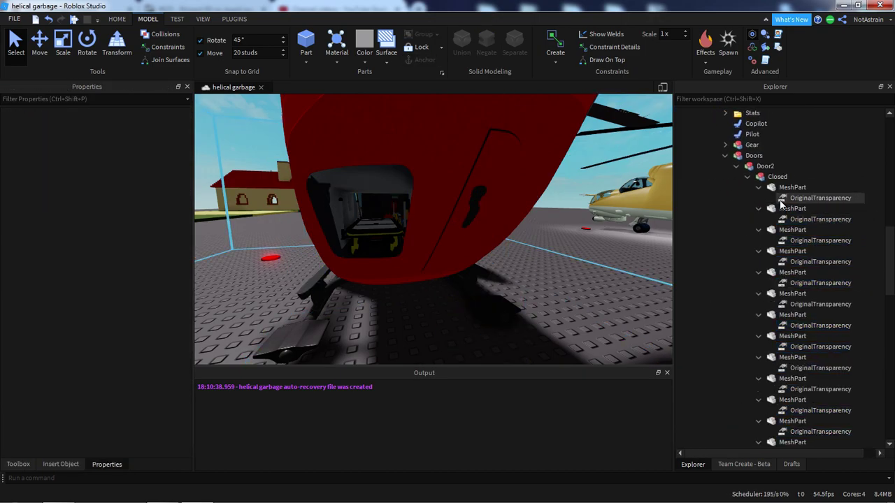
# - Collapse all the expanded parts inside Door2's Closed model
pyautogui.click(758, 188)
pyautogui.click(759, 198)
pyautogui.click(759, 208)
pyautogui.click(759, 219)
pyautogui.click(759, 230)
pyautogui.click(759, 240)
pyautogui.click(758, 251)
pyautogui.click(758, 261)
pyautogui.click(759, 272)
pyautogui.click(758, 283)
pyautogui.click(759, 293)
pyautogui.click(759, 304)
pyautogui.click(759, 315)
pyautogui.click(759, 325)
pyautogui.click(758, 335)
pyautogui.click(759, 347)
pyautogui.click(758, 357)
pyautogui.click(759, 368)
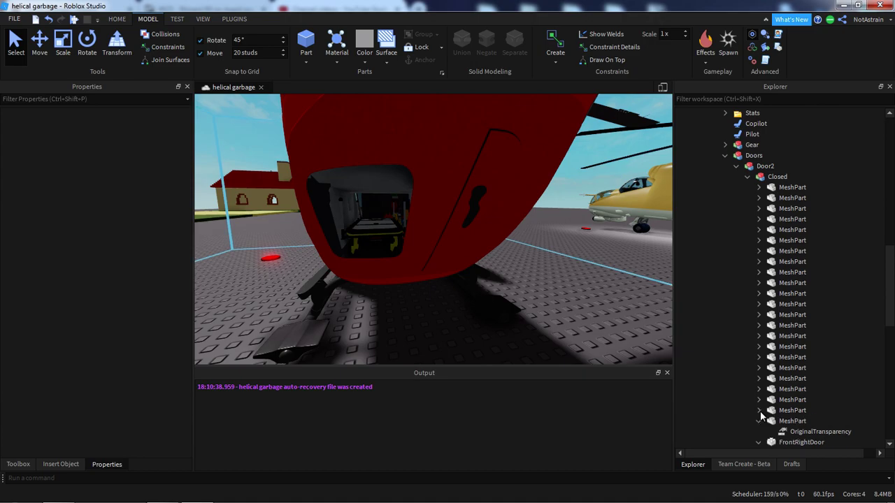
pyautogui.scroll(-3, 769, 392)
pyautogui.scroll(5, 783, 294)
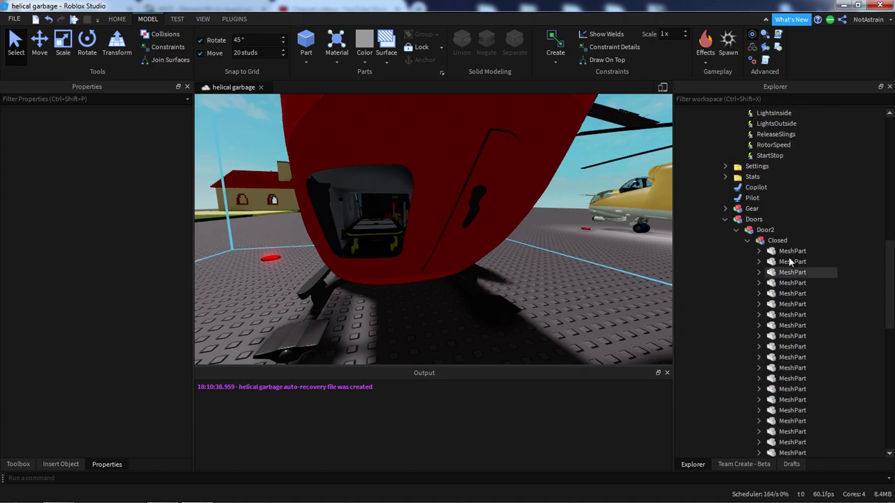
# - Find the first semi-transparent black mesh in Door2's Closed model and rename it Glass
pyautogui.click(785, 252)
pyautogui.press('Down')
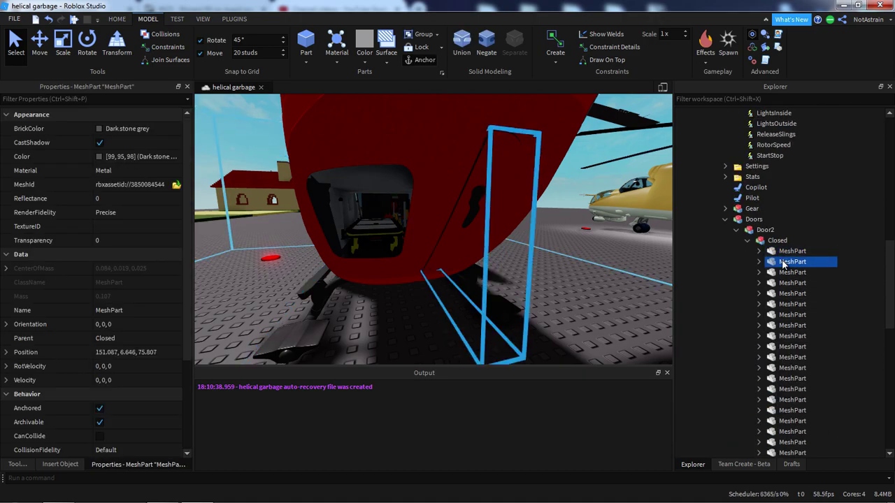
pyautogui.press('Down')
pyautogui.press('Down')
pyautogui.press('Up')
pyautogui.press('Up')
pyautogui.press('Down')
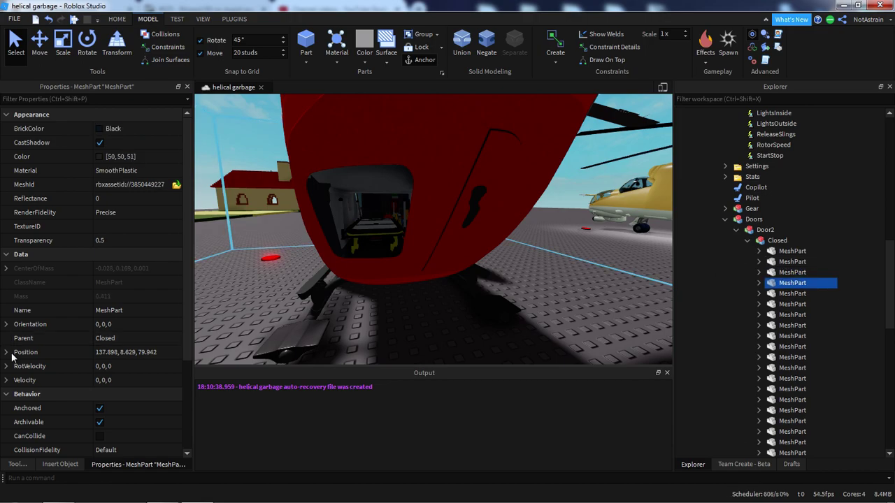
pyautogui.click(114, 310)
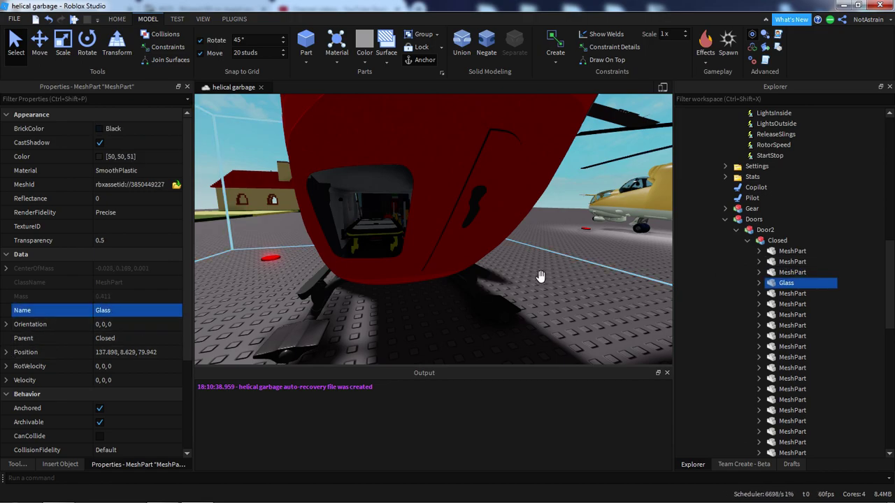
# - Rename the next two semi-transparent black meshes in Door2's Closed model as Glass
pyautogui.scroll(-3, 534, 277)
pyautogui.click(790, 304)
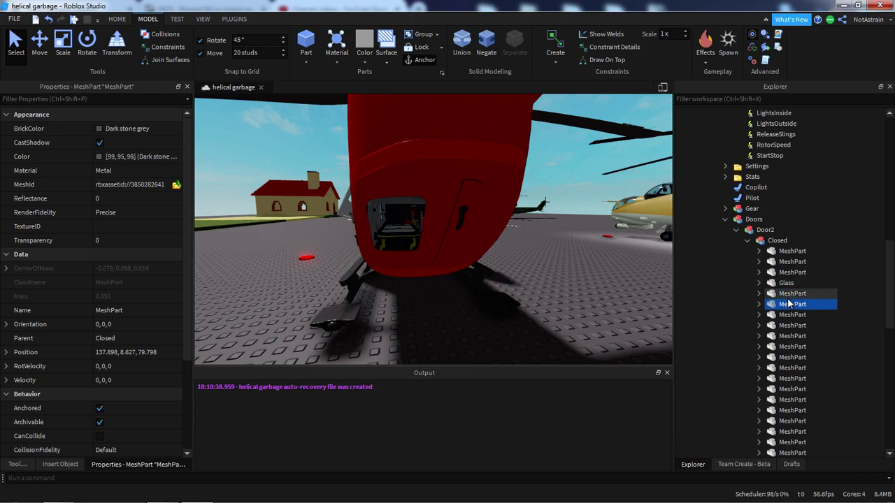
pyautogui.press('Down')
pyautogui.press('Down')
pyautogui.press('Up')
pyautogui.press('Down')
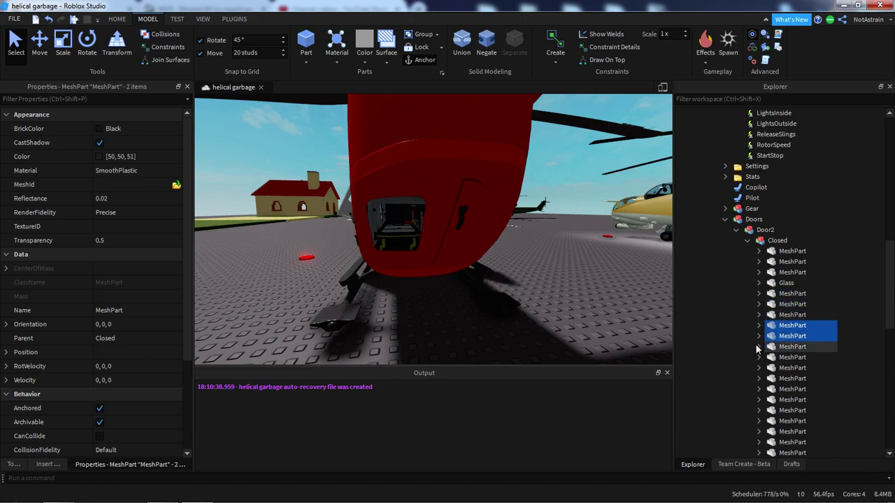
pyautogui.click(118, 310)
pyautogui.write('Glass')
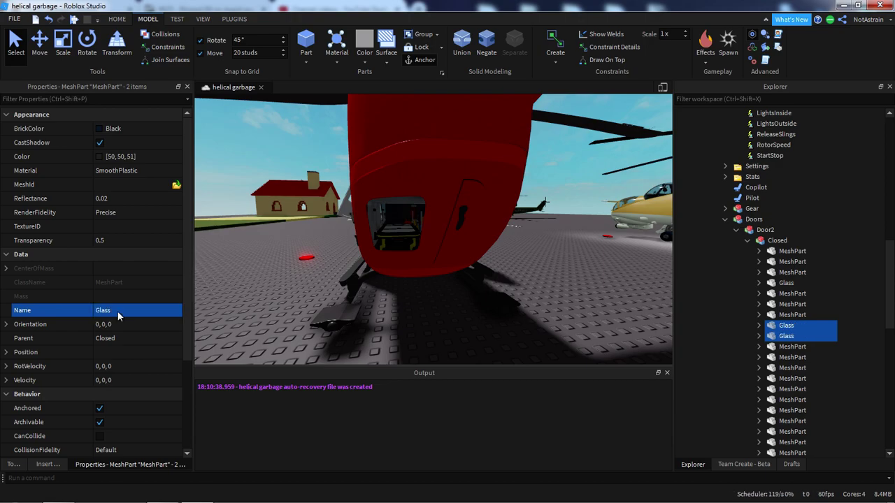
# - Rename the medium stone grey, glass-material mesh in Door2's Closed model as Glass2
pyautogui.press('Down')
pyautogui.press('Down')
pyautogui.press('Down')
pyautogui.press('Down')
pyautogui.press('Down')
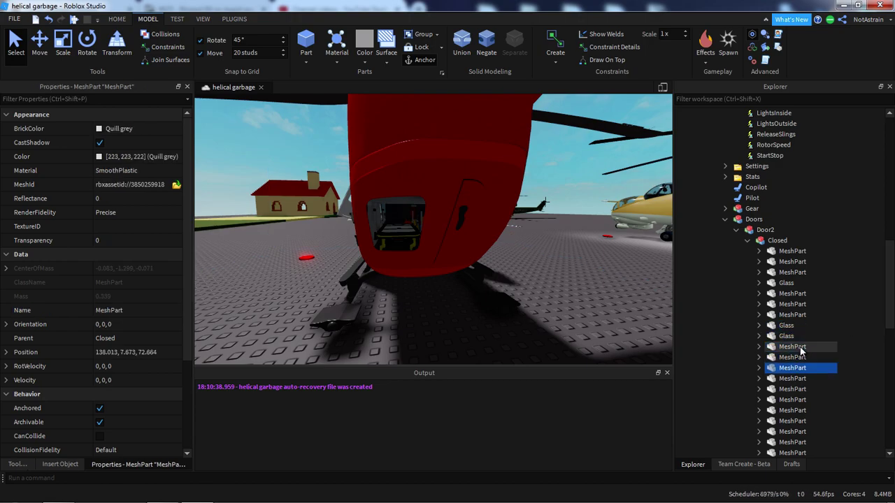
pyautogui.press('Up')
pyautogui.click(158, 310)
pyautogui.write('Glas')
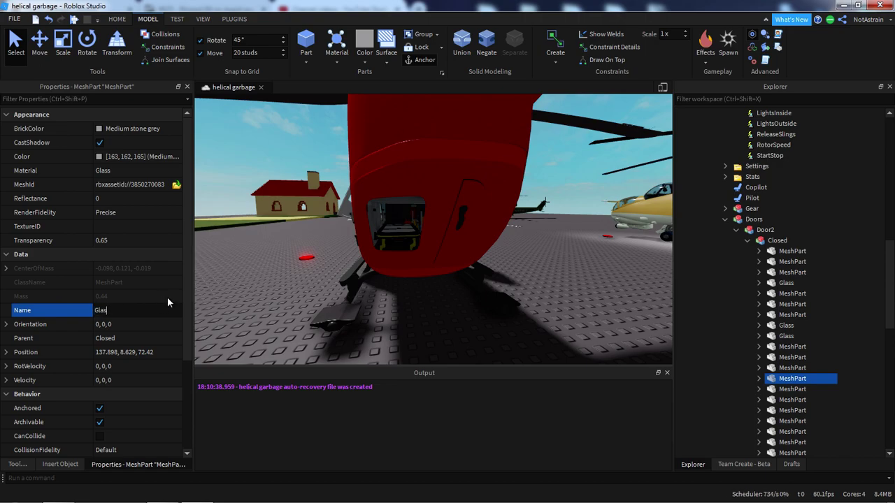
pyautogui.write('s2')
pyautogui.press('Return')
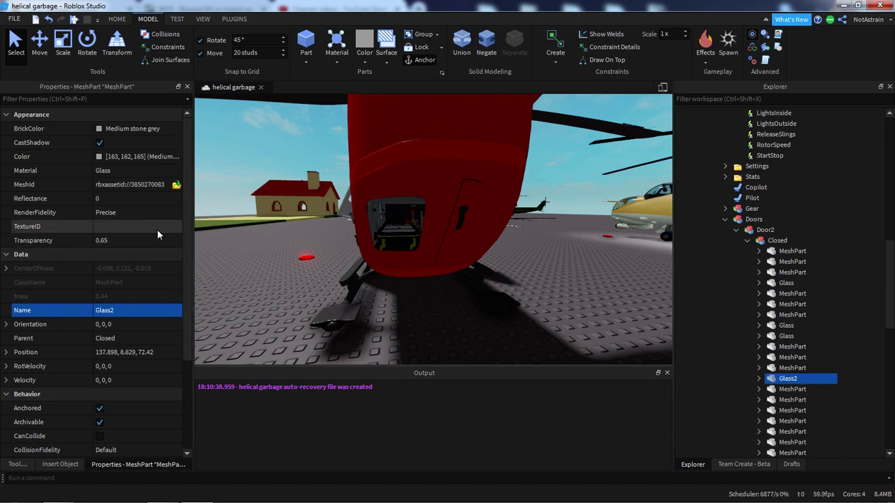
# - Find the semi-transparent black rear window mesh among the remaining Closed parts and rename it Glass
pyautogui.press('a')
pyautogui.moveTo(455, 247); pyautogui.dragTo(529, 237, button='right')
pyautogui.click(797, 389)
pyautogui.moveTo(557, 338); pyautogui.dragTo(549, 340, button='right')
pyautogui.scroll(-2, 550, 340)
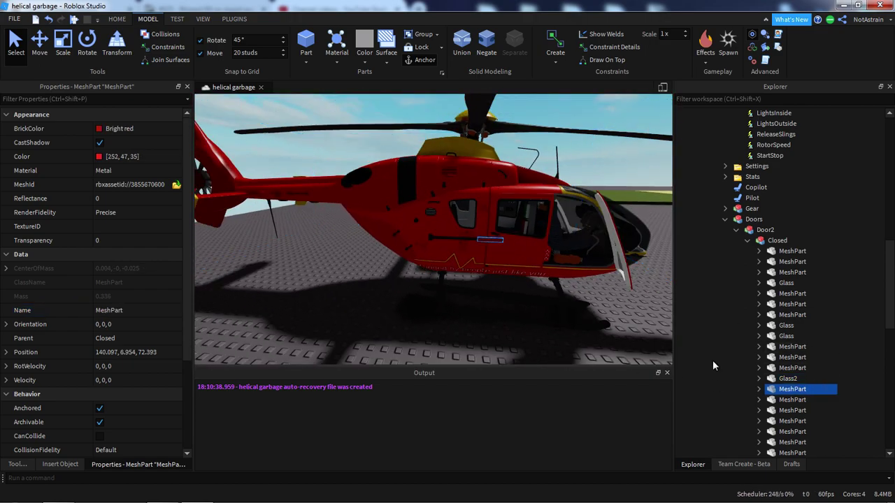
pyautogui.press('Down')
pyautogui.press('Down')
pyautogui.press('Down')
pyautogui.press('Down')
pyautogui.press('Down')
pyautogui.press('Down')
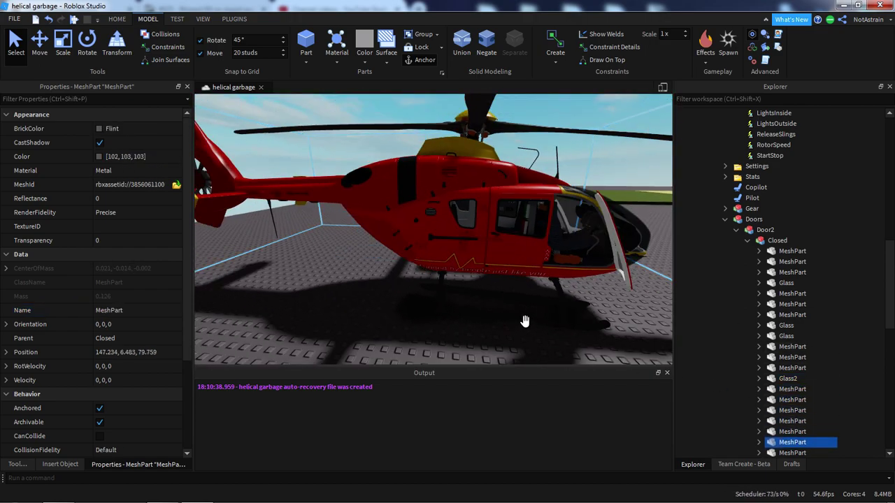
pyautogui.press('Down')
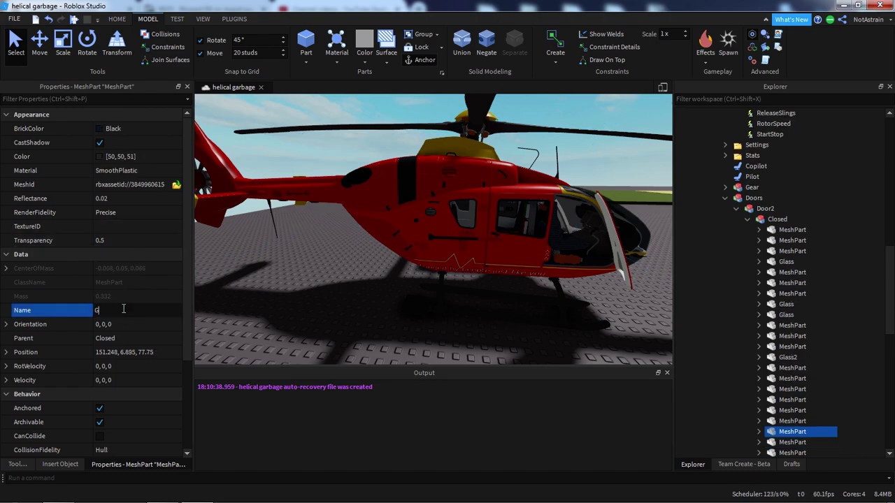
pyautogui.moveTo(333, 282); pyautogui.dragTo(319, 282, button='right')
# - Check the remaining parts at the end of Door2's Closed model for further transparent meshes
pyautogui.click(786, 443)
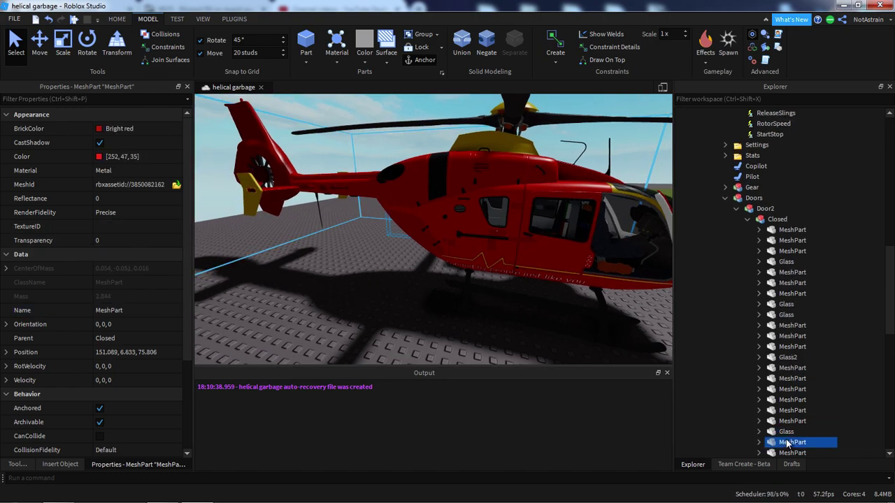
pyautogui.moveTo(578, 355); pyautogui.dragTo(555, 356, button='right')
pyautogui.press('s')
pyautogui.press('Down')
pyautogui.press('Down')
pyautogui.press('Down')
pyautogui.press('Down')
pyautogui.press('Down')
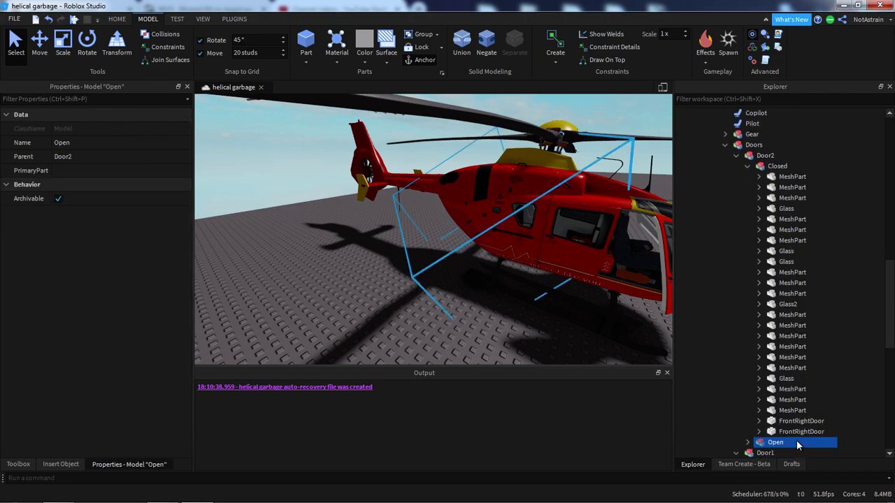
# - Set the OriginalTransparency values of all four Glass meshes in Door2's Closed model to 0.5
pyautogui.click(760, 251)
pyautogui.click(765, 274)
pyautogui.click(757, 275)
pyautogui.click(746, 211)
pyautogui.scroll(-2, 747, 223)
pyautogui.click(746, 346)
pyautogui.click(804, 357)
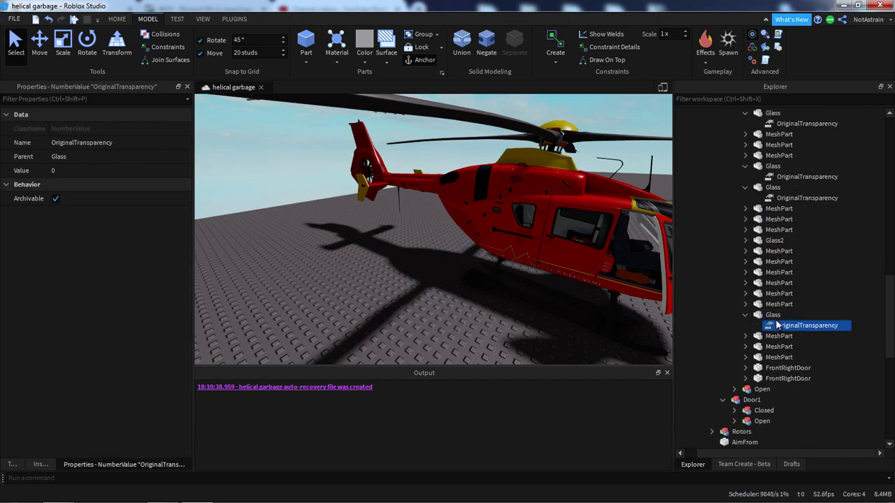
pyautogui.keyDown('ctrl'); pyautogui.click(794, 229); pyautogui.keyUp('ctrl')
pyautogui.keyDown('ctrl'); pyautogui.click(793, 208); pyautogui.keyUp('ctrl')
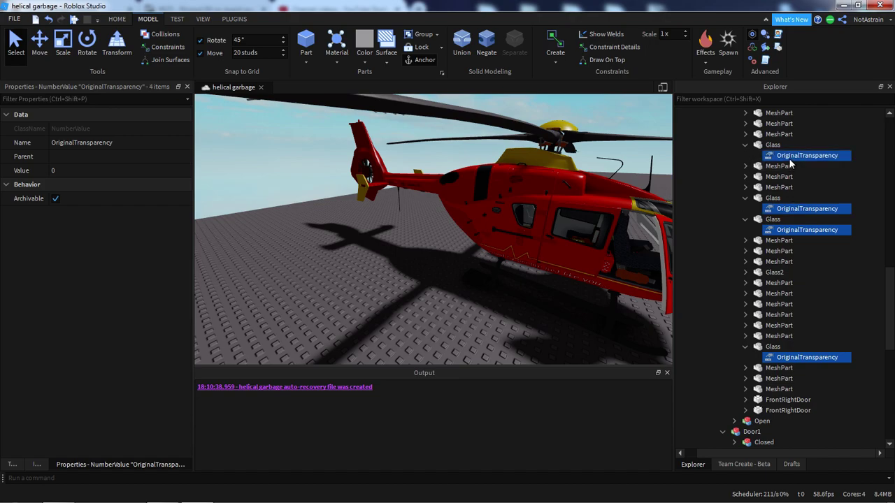
pyautogui.click(92, 171)
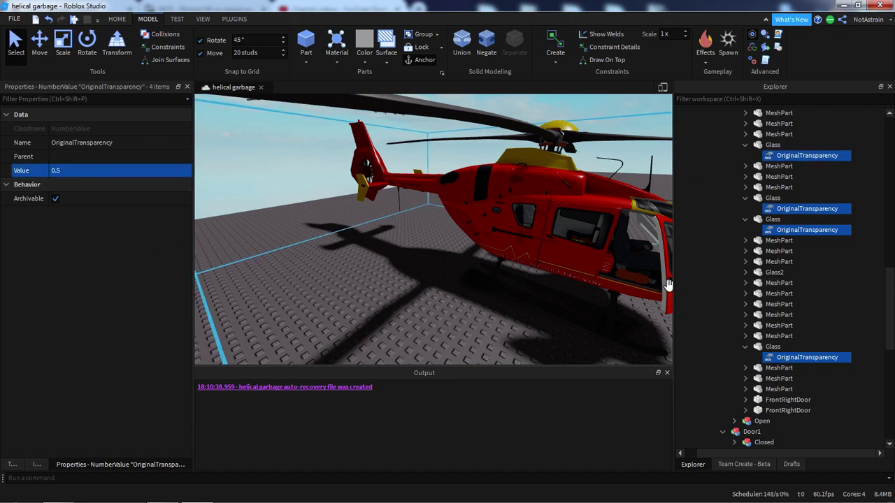
# - Set the OriginalTransparency value of the Glass2 mesh to 0.65
pyautogui.click(746, 272)
pyautogui.click(804, 282)
pyautogui.click(102, 170)
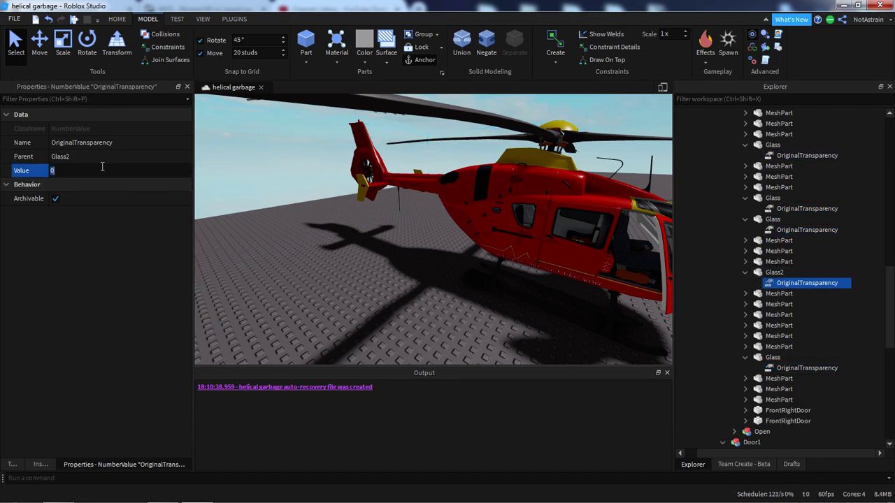
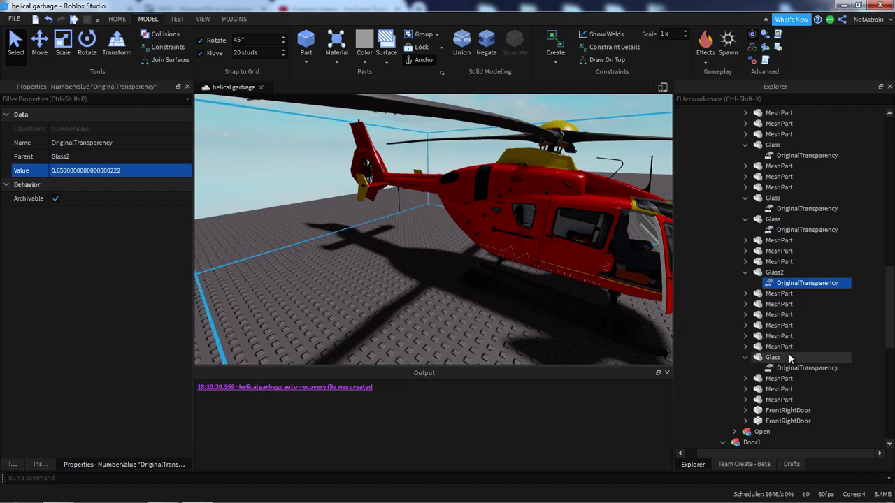
# - Examine the rear window Glass mesh and compare the Glass2 mesh with the Glass mesh in the same side window
pyautogui.click(773, 357)
pyautogui.press('f')
pyautogui.scroll(-5, 549, 261)
pyautogui.scroll(3, 549, 262)
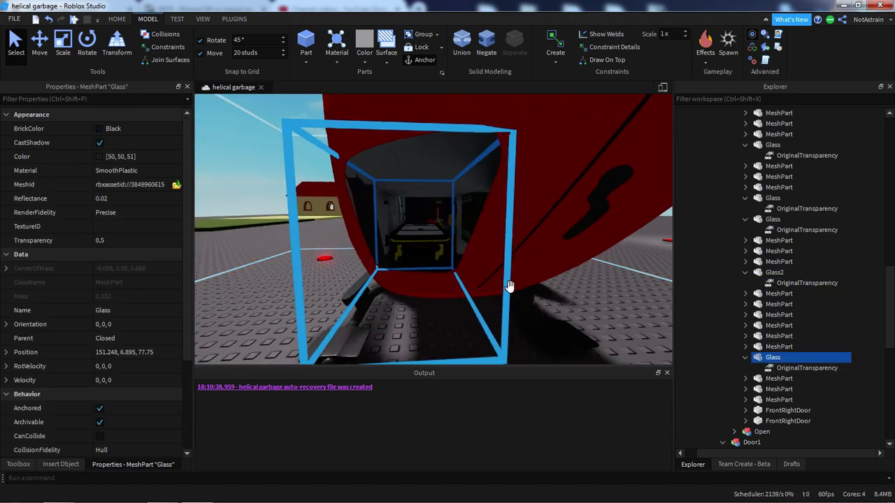
pyautogui.press('a')
pyautogui.moveTo(510, 287); pyautogui.dragTo(487, 280, button='right')
pyautogui.press('w')
pyautogui.press('f')
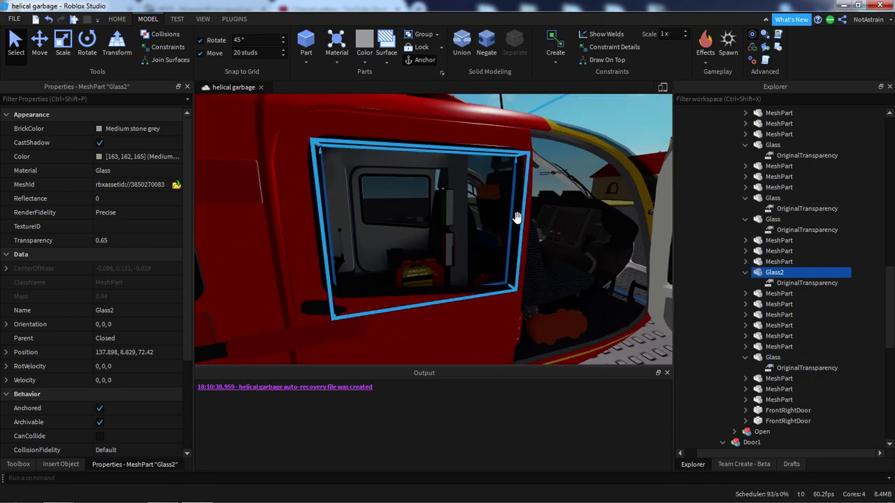
pyautogui.click(772, 220)
pyautogui.click(764, 272)
pyautogui.click(771, 221)
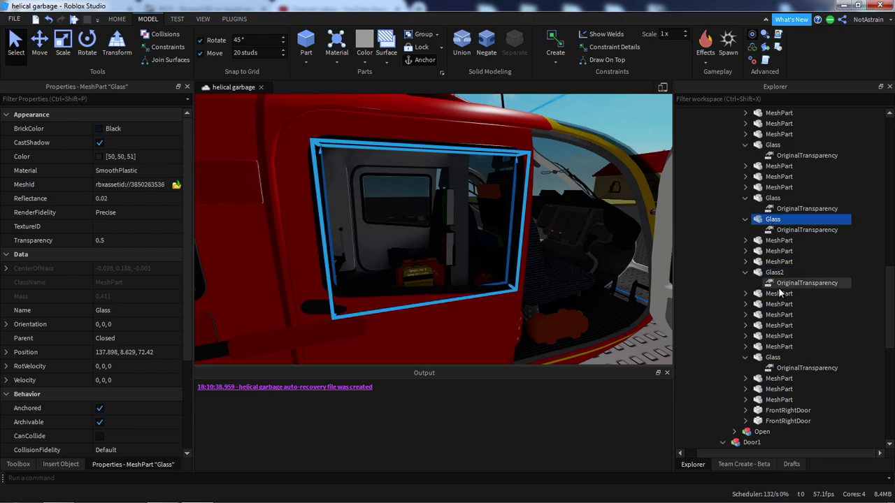
# - Try deleting the Glass2 mesh from the side window, and undo the deletion
pyautogui.click(774, 272)
pyautogui.press('Delete')
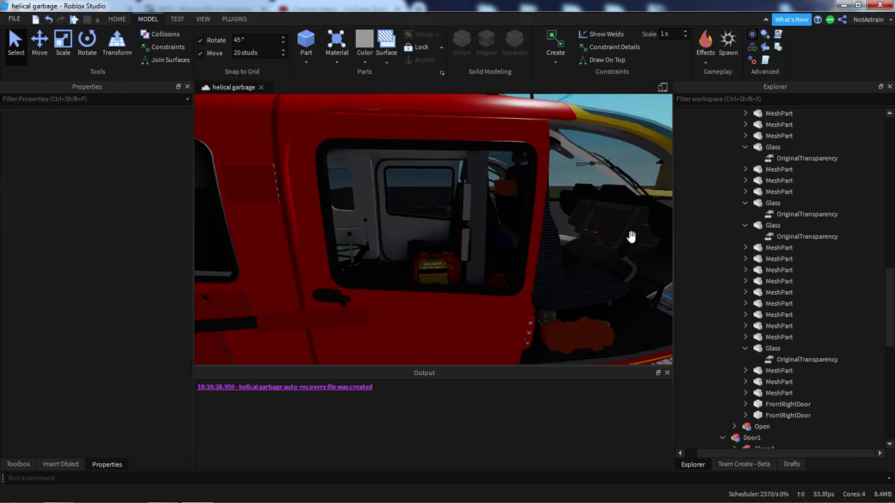
pyautogui.hotkey('ctrl', 'z')
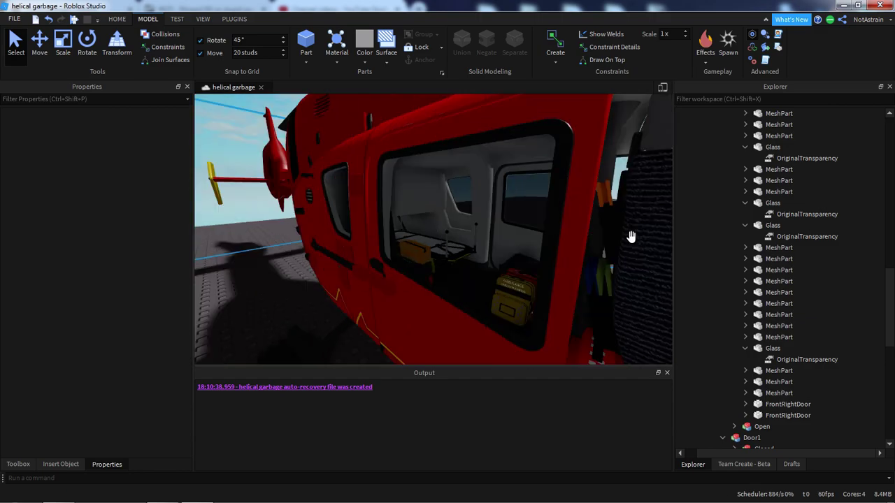
pyautogui.moveTo(631, 236); pyautogui.dragTo(630, 236, button='right')
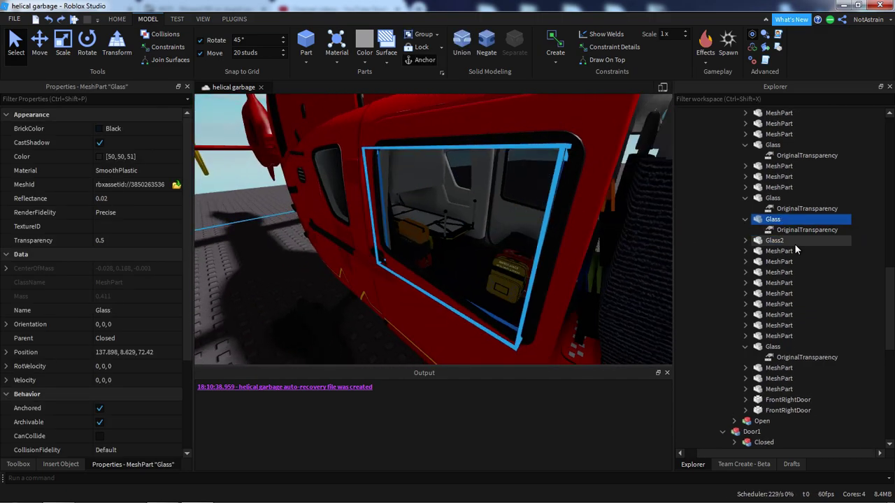
# - Try the side window without its Glass2 mesh, and undo the deletion
pyautogui.press('Delete')
pyautogui.moveTo(510, 194); pyautogui.dragTo(510, 195, button='right')
pyautogui.press('w')
pyautogui.click(380, 187)
pyautogui.moveTo(380, 186); pyautogui.dragTo(380, 186, button='right')
pyautogui.press('s')
pyautogui.click(400, 186)
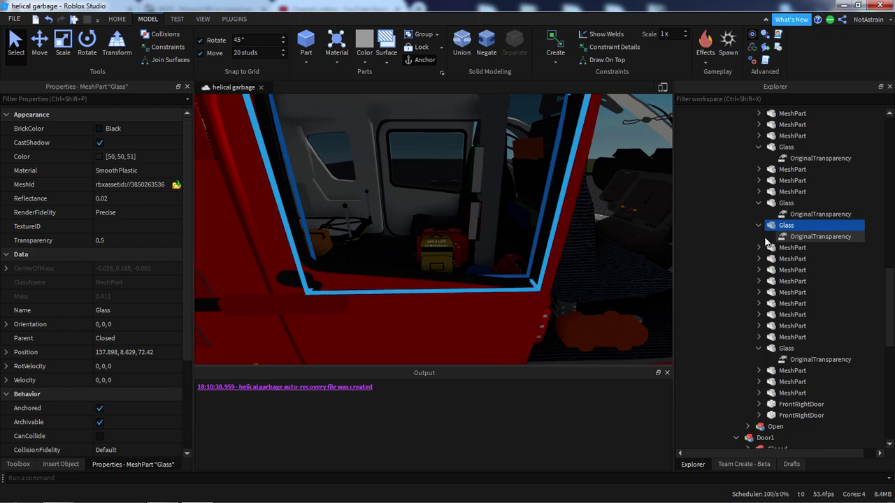
pyautogui.hotkey('ctrl', 'z')
# - Set the material of the side window's Glass2 mesh to SmoothPlastic
pyautogui.press('w')
pyautogui.moveTo(426, 229); pyautogui.dragTo(426, 230, button='right')
pyautogui.press('s')
pyautogui.click(116, 172)
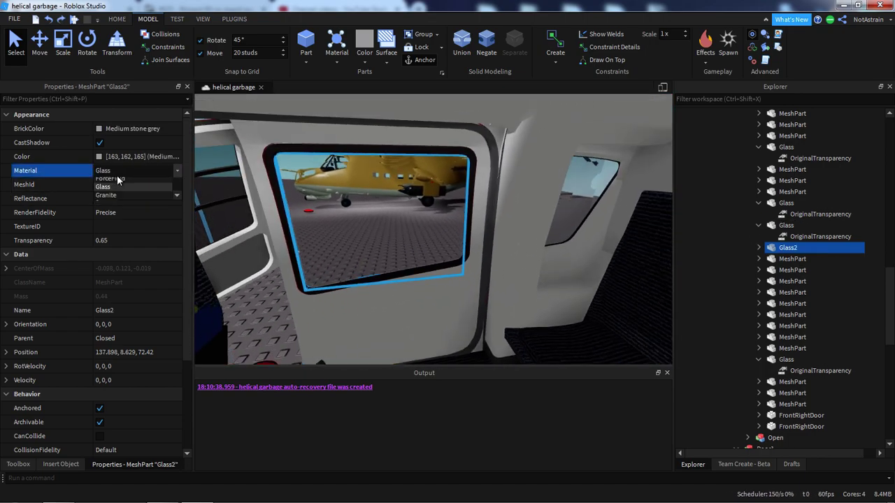
pyautogui.click(129, 223)
pyautogui.click(133, 170)
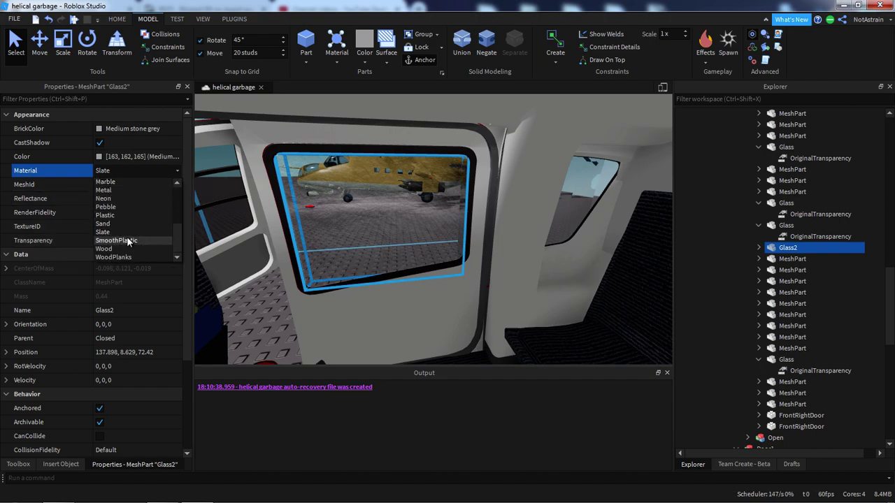
pyautogui.click(122, 238)
# - Compare the side window's Glass mesh with Glass2, and set the Glass2 BrickColor to Black
pyautogui.scroll(3, 306, 250)
pyautogui.press('w')
pyautogui.moveTo(306, 250); pyautogui.dragTo(306, 250, button='right')
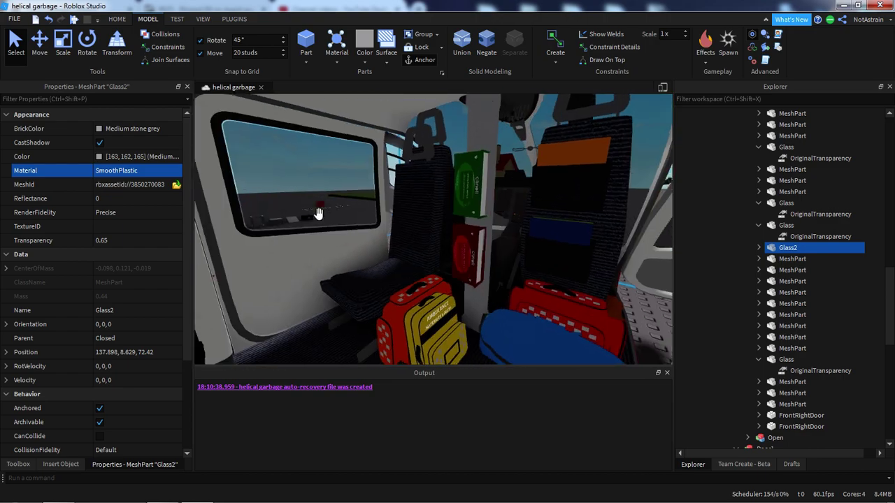
pyautogui.click(789, 226)
pyautogui.click(785, 249)
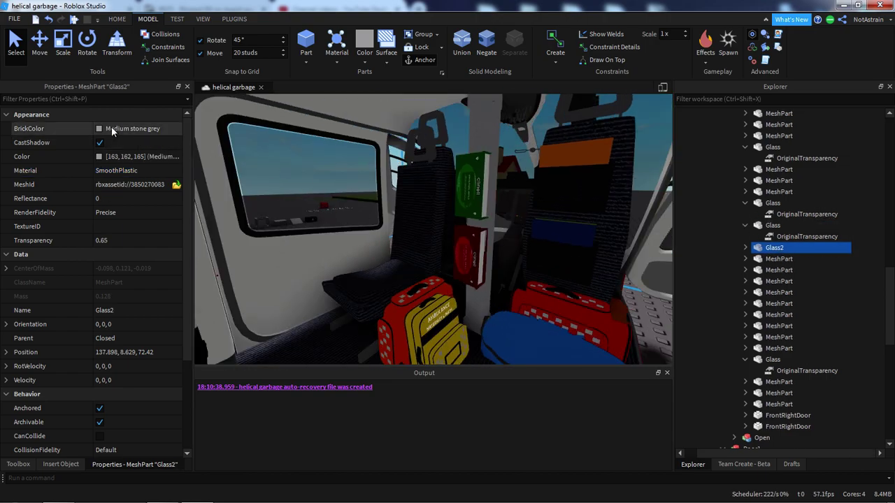
pyautogui.click(114, 129)
pyautogui.click(104, 161)
pyautogui.moveTo(474, 198); pyautogui.dragTo(481, 191, button='right')
pyautogui.press('w')
# - Set the Glass2 mesh's Transparency and its OriginalTransparency value to 0.5
pyautogui.click(745, 248)
pyautogui.click(780, 252)
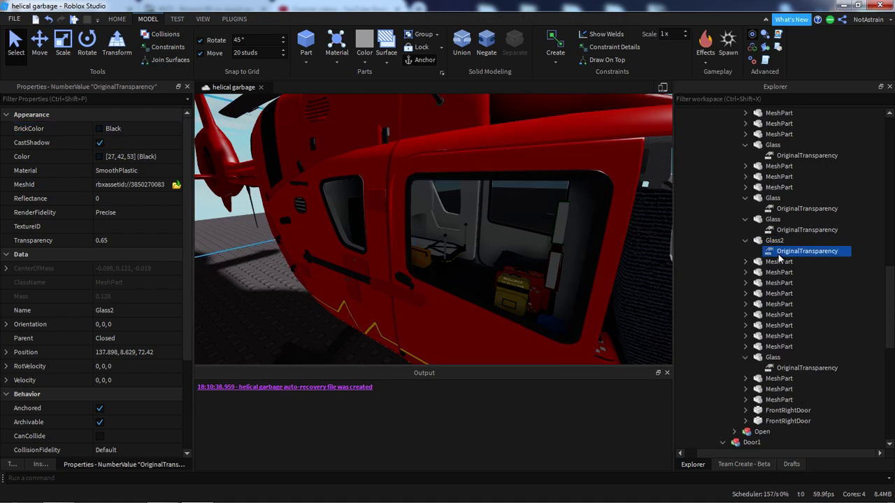
pyautogui.click(776, 242)
pyautogui.click(122, 239)
pyautogui.write('.65')
pyautogui.press('Return')
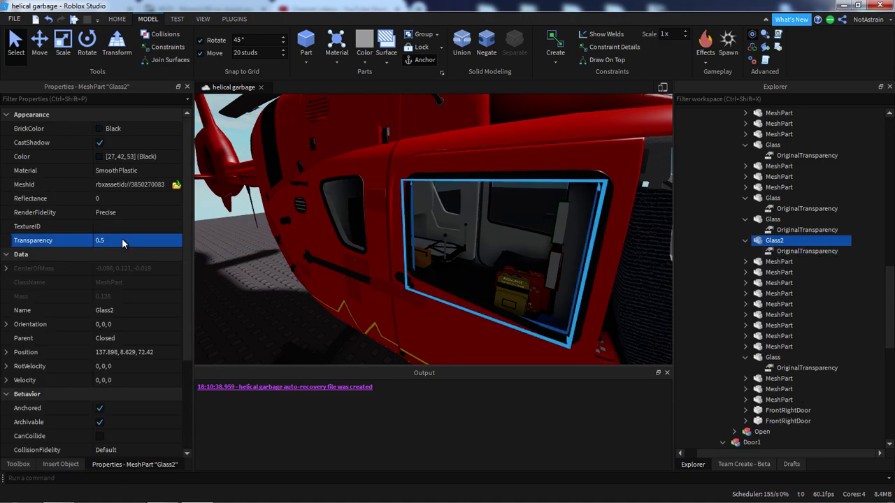
pyautogui.click(789, 254)
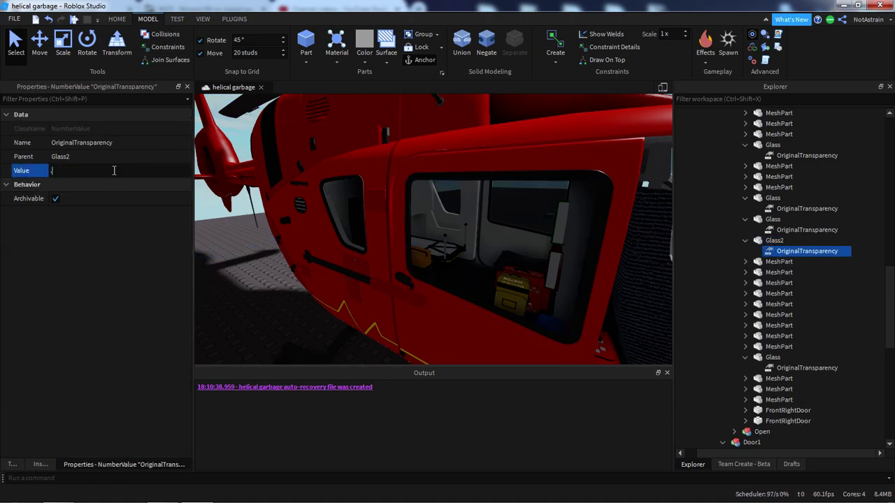
pyautogui.moveTo(535, 212); pyautogui.dragTo(535, 213, button='right')
pyautogui.press('w')
pyautogui.press('s')
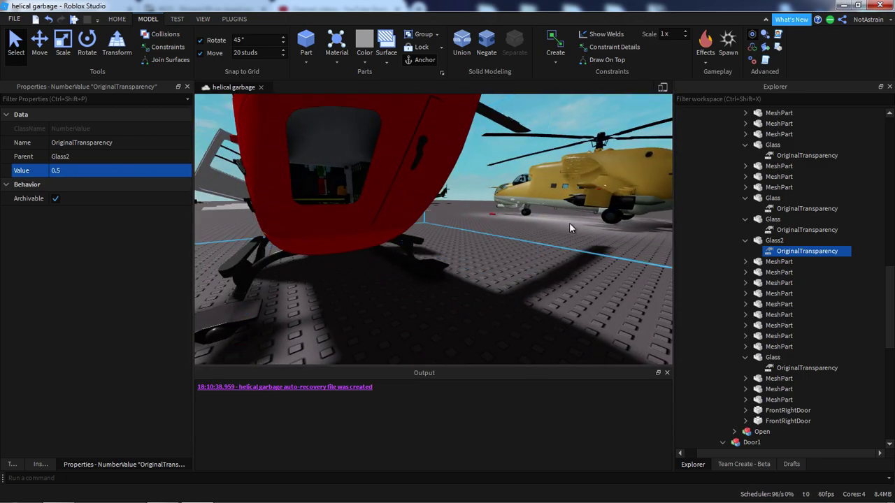
# - Collapse the expanded Glass entries inside Door2's Closed model
pyautogui.scroll(2, 774, 262)
pyautogui.click(732, 166)
pyautogui.click(747, 182)
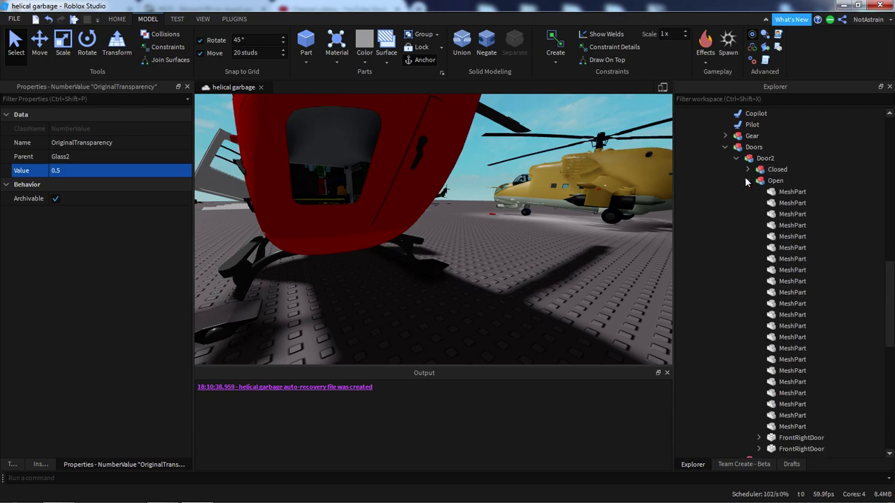
pyautogui.click(790, 192)
pyautogui.click(747, 169)
pyautogui.click(759, 214)
pyautogui.click(758, 268)
pyautogui.click(759, 259)
pyautogui.click(758, 270)
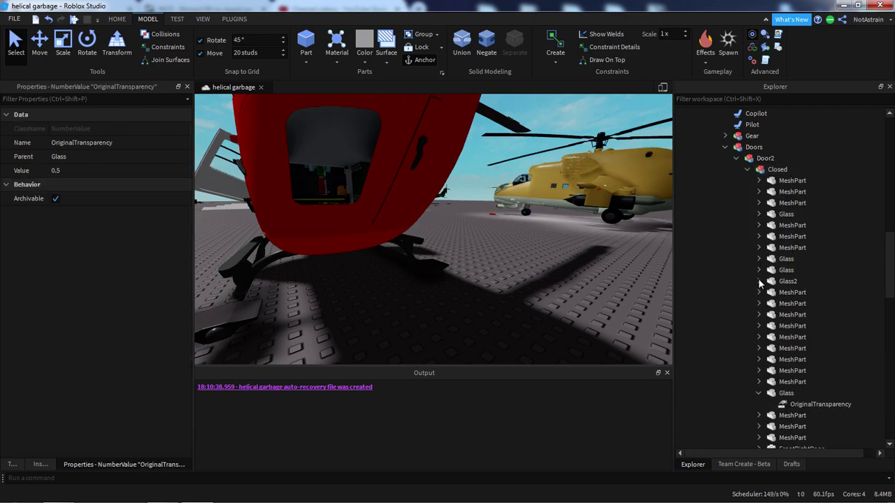
pyautogui.click(760, 395)
pyautogui.scroll(-4, 780, 368)
pyautogui.scroll(7, 774, 319)
# - Set the Transparency of all parts in Door2's Open model to 0
pyautogui.click(748, 270)
pyautogui.click(778, 294)
pyautogui.scroll(-5, 779, 313)
pyautogui.keyDown('shift'); pyautogui.click(786, 380); pyautogui.keyUp('shift')
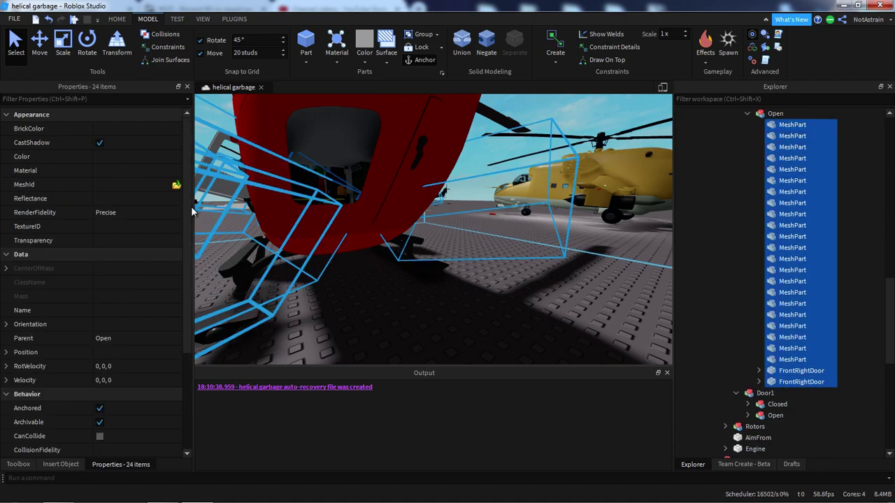
pyautogui.click(134, 240)
pyautogui.write('0')
pyautogui.press('Return')
pyautogui.scroll(-3, 432, 252)
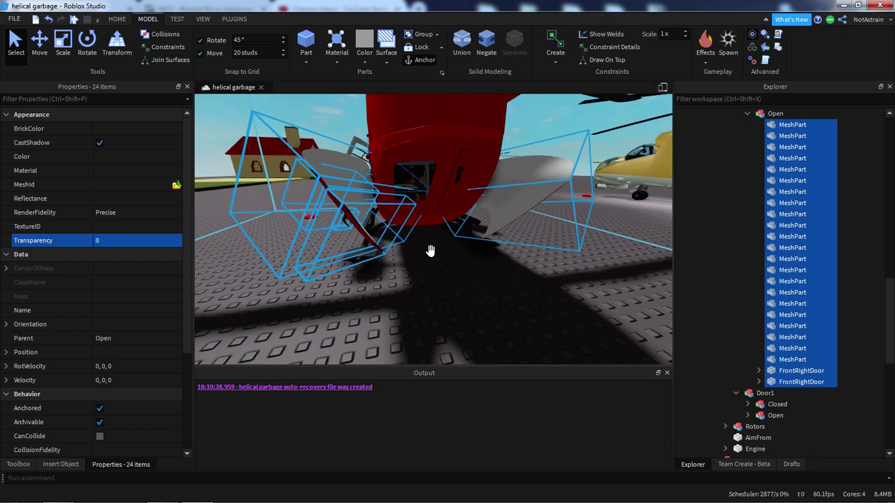
# - Rename the black window mesh of the opened rear door Glass
pyautogui.click(445, 287)
pyautogui.scroll(3, 446, 287)
pyautogui.moveTo(445, 287); pyautogui.dragTo(445, 287, button='right')
pyautogui.scroll(-3, 445, 287)
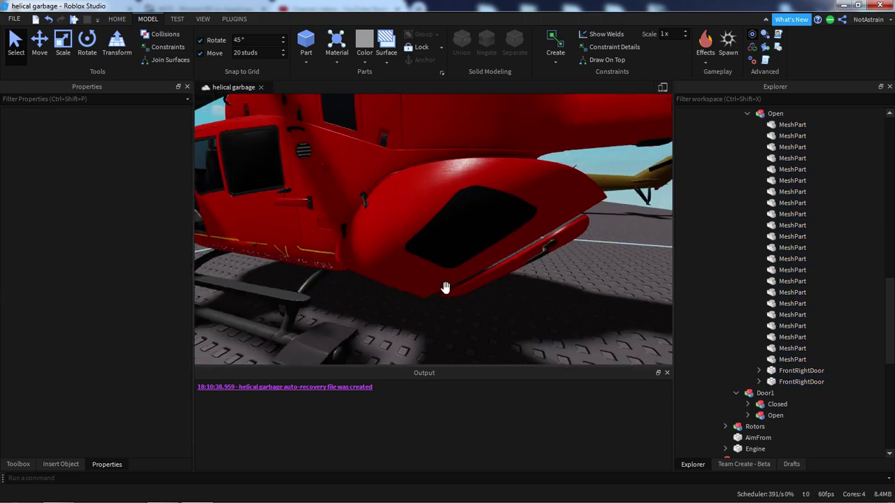
pyautogui.keyDown('alt'); pyautogui.click(456, 241); pyautogui.keyUp('alt')
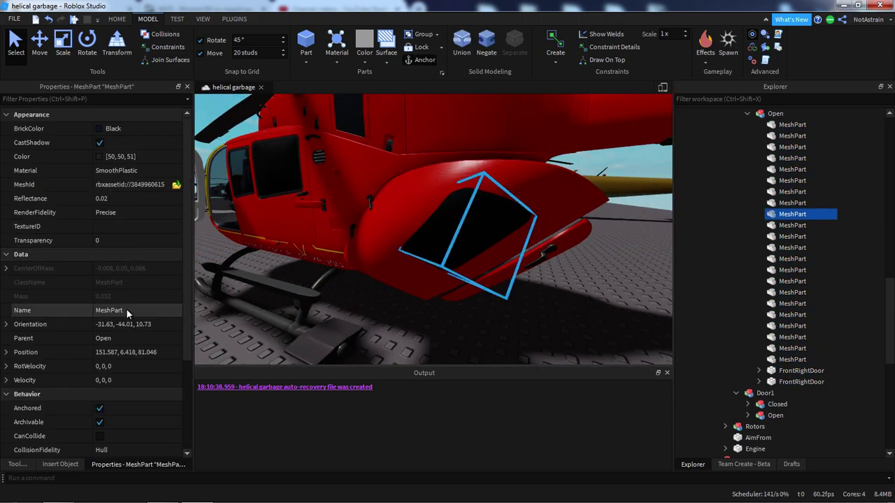
pyautogui.moveTo(327, 288); pyautogui.dragTo(327, 288, button='right')
pyautogui.scroll(3, 327, 288)
# - Try a Transparency of 0.5 on the open side door's window mesh, and return it to 0
pyautogui.keyDown('alt'); pyautogui.click(488, 197); pyautogui.keyUp('alt')
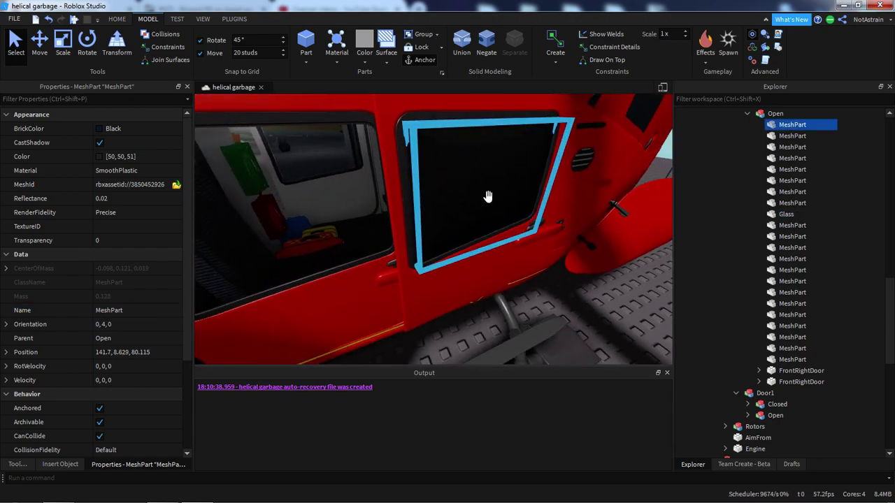
pyautogui.moveTo(488, 197); pyautogui.dragTo(494, 191, button='right')
pyautogui.scroll(2, 498, 200)
pyautogui.click(120, 241)
pyautogui.write('.5')
pyautogui.press('Return')
pyautogui.moveTo(445, 266); pyautogui.dragTo(446, 265, button='right')
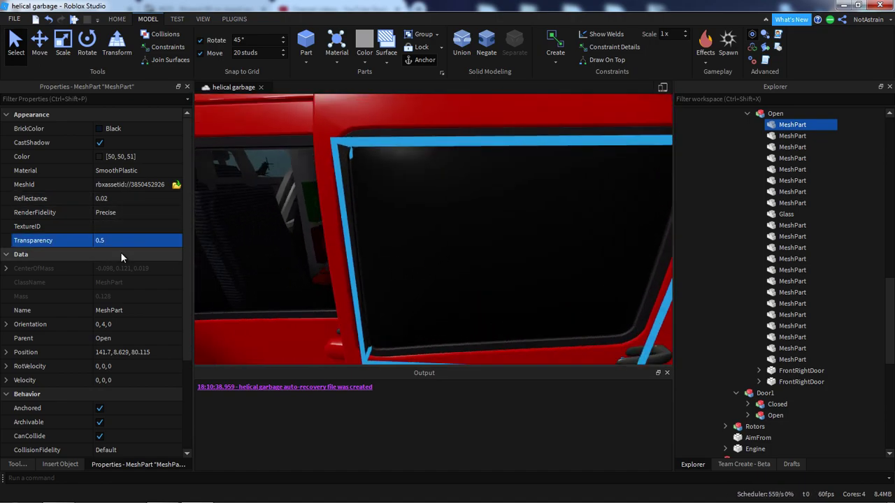
pyautogui.write('0')
pyautogui.press('Return')
pyautogui.moveTo(448, 231); pyautogui.dragTo(448, 231, button='right')
pyautogui.press('s')
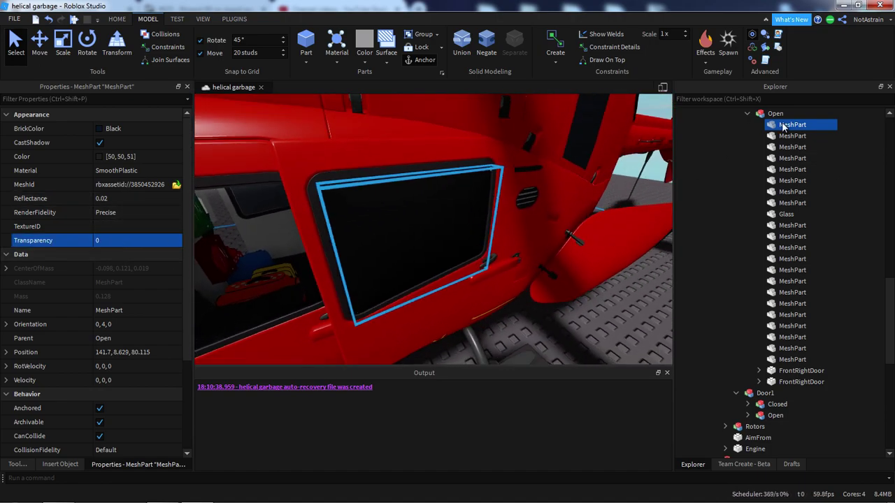
# - Raise Door2's Open model 40 studs above the helicopter
pyautogui.click(778, 114)
pyautogui.moveTo(514, 185); pyautogui.dragTo(539, 185, button='right')
pyautogui.scroll(-3, 540, 184)
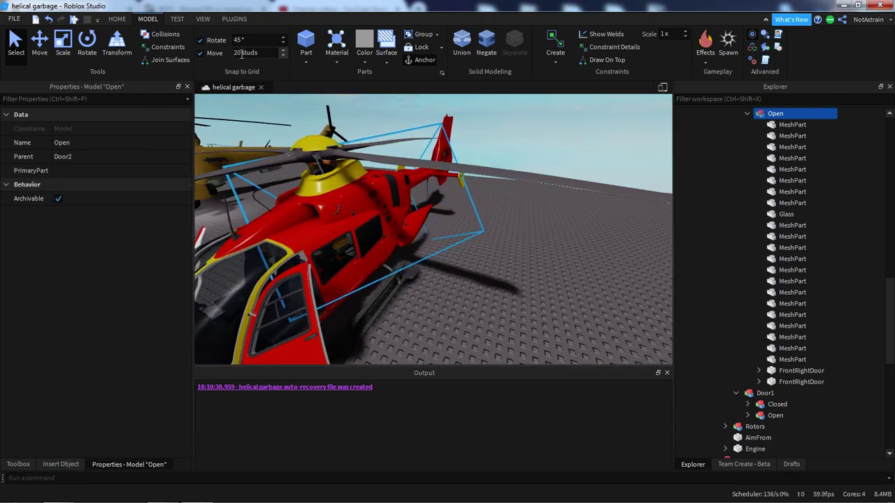
pyautogui.moveTo(405, 152); pyautogui.dragTo(405, 152, button='right')
pyautogui.moveTo(414, 197); pyautogui.dragTo(417, 154)
pyautogui.moveTo(417, 154); pyautogui.dragTo(417, 154, button='right')
pyautogui.moveTo(417, 154); pyautogui.dragTo(417, 154)
pyautogui.moveTo(417, 154); pyautogui.dragTo(417, 154, button='right')
pyautogui.press('e')
pyautogui.click(535, 193)
# - Set the Transparency of the raised side door's Glass-material window mesh to 0.5
pyautogui.press('w')
pyautogui.moveTo(518, 182); pyautogui.dragTo(517, 181, button='right')
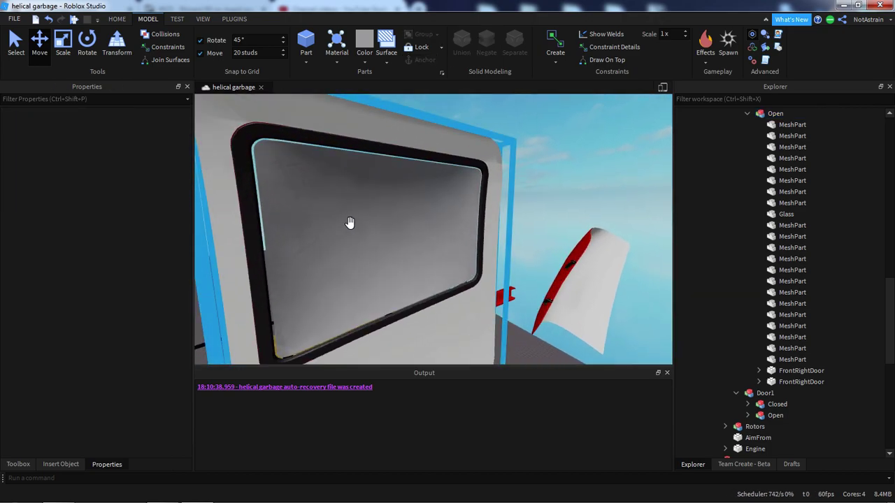
pyautogui.scroll(4, 350, 223)
pyautogui.moveTo(349, 224); pyautogui.dragTo(349, 222, button='right')
pyautogui.click(428, 200)
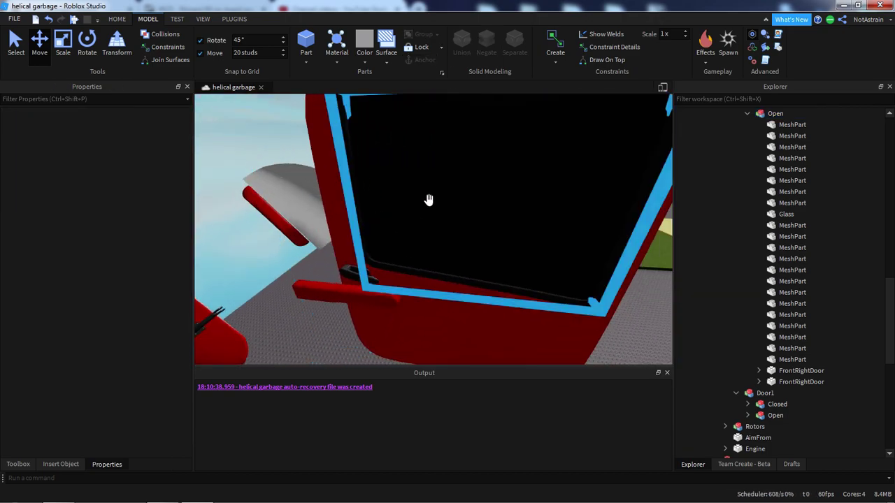
pyautogui.scroll(-5, 246, 218)
pyautogui.click(129, 240)
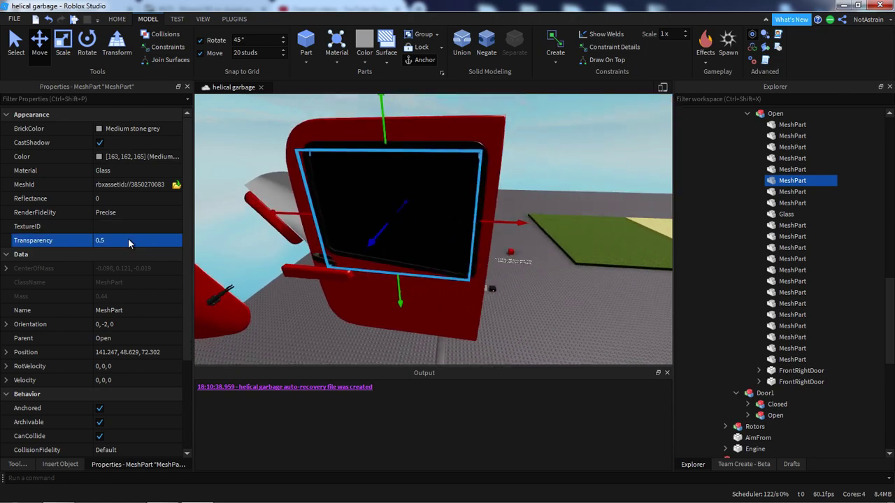
# - Examine the raised side door's window from several angles for overlapping meshes
pyautogui.press('w')
pyautogui.moveTo(645, 207); pyautogui.dragTo(611, 208, button='right')
pyautogui.press('s')
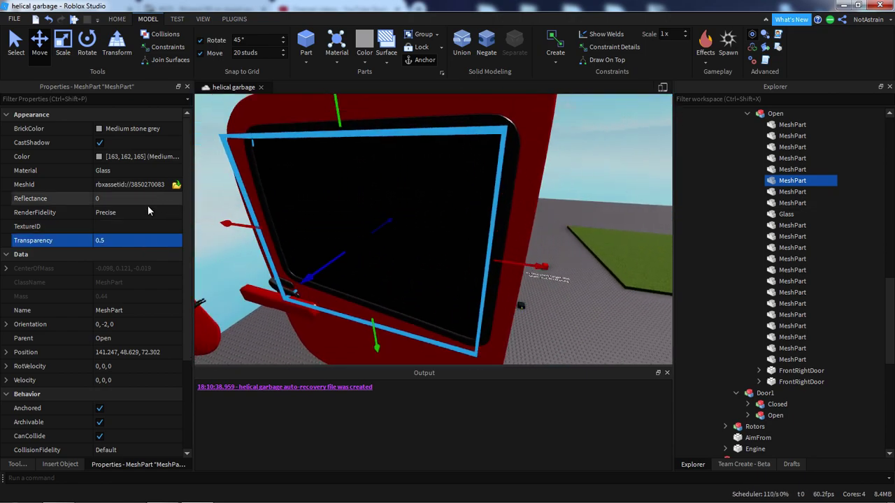
pyautogui.press('d')
pyautogui.moveTo(495, 218); pyautogui.dragTo(506, 209, button='right')
pyautogui.press('a')
pyautogui.moveTo(578, 203); pyautogui.dragTo(607, 171, button='right')
pyautogui.press('s')
pyautogui.press('w')
pyautogui.press('s')
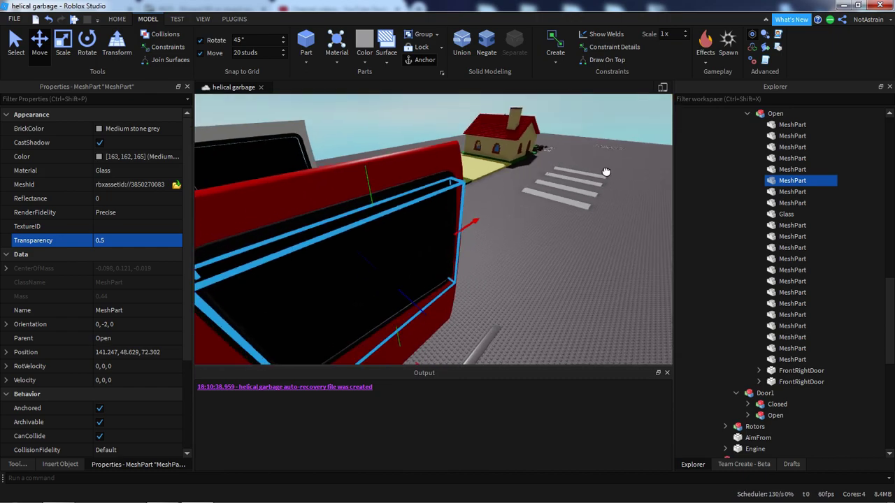
# - With the move snap at 1 stud, slide the Glass-material window mesh 5 studs sideways out of the raised door's frame
pyautogui.moveTo(376, 179); pyautogui.dragTo(358, 179, button='right')
pyautogui.moveTo(486, 222); pyautogui.dragTo(582, 176)
pyautogui.moveTo(587, 205); pyautogui.dragTo(567, 198, button='right')
pyautogui.press('w')
pyautogui.hotkey('ctrl', 'z')
pyautogui.scroll(2, 439, 175)
pyautogui.click(399, 186)
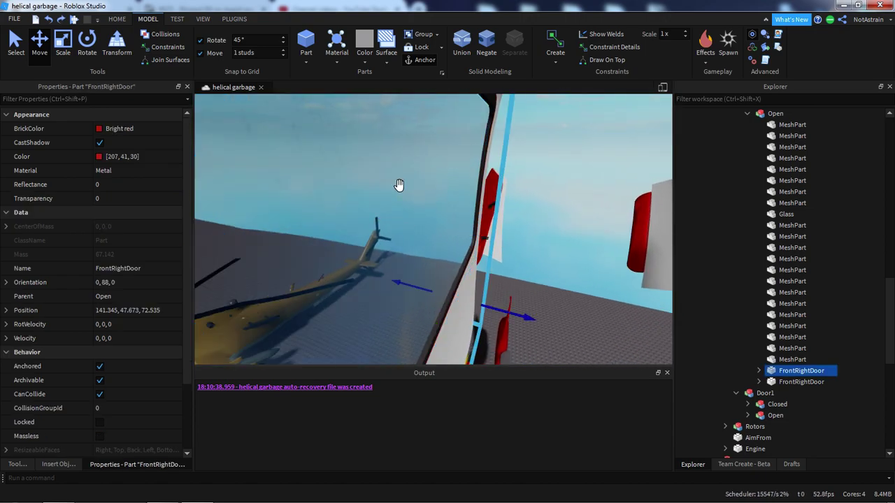
pyautogui.moveTo(405, 195); pyautogui.dragTo(410, 206, button='right')
pyautogui.click(410, 206)
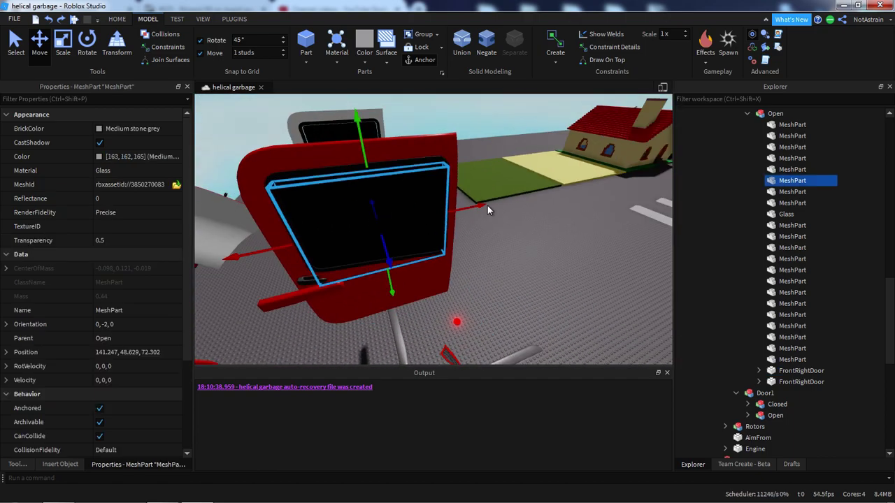
# - Set the Transparency of the window mesh left in the frame to 0.5, and rename both window meshes Glass
pyautogui.click(429, 204)
pyautogui.click(146, 241)
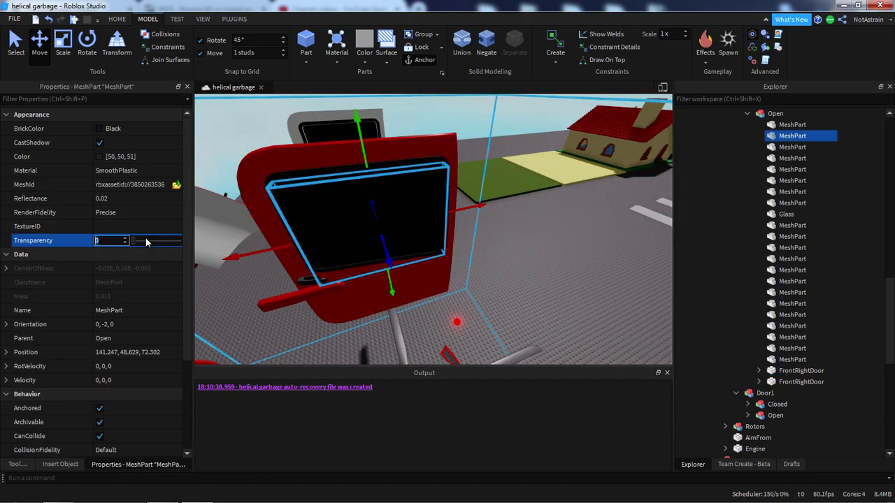
pyautogui.write('0.5')
pyautogui.press('Return')
pyautogui.click(129, 310)
pyautogui.write('Glas')
pyautogui.click(567, 188)
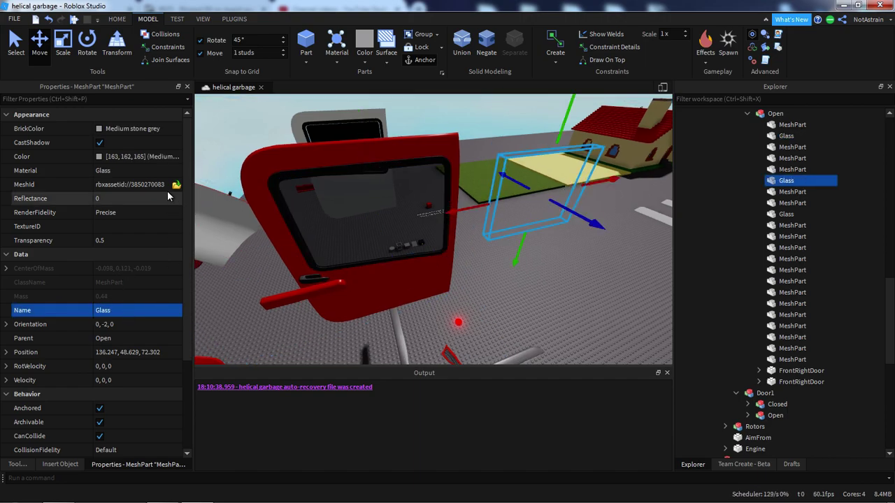
# - Set the moved-out Glass mesh's material to SmoothPlastic and its BrickColor to Black
pyautogui.click(137, 170)
pyautogui.click(137, 170)
pyautogui.scroll(-3, 130, 234)
pyautogui.click(140, 237)
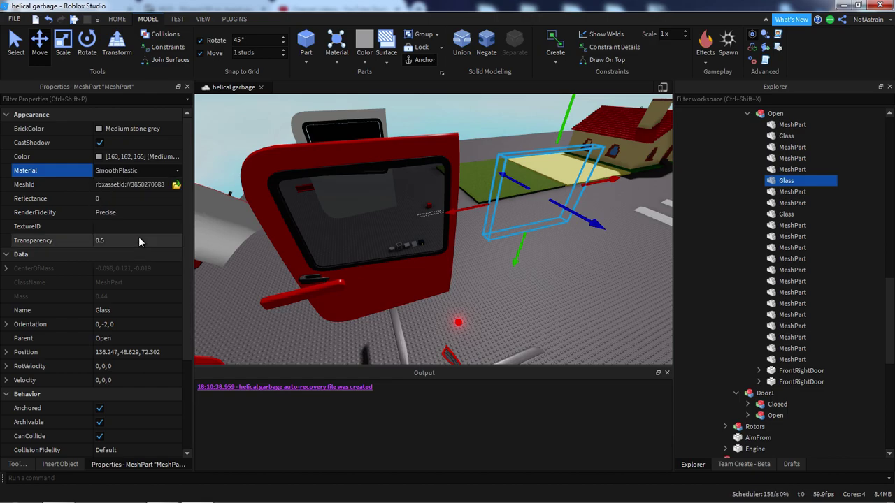
pyautogui.click(118, 128)
pyautogui.click(160, 286)
# - Move the black Glass mesh 5 studs back into the door's window frame
pyautogui.scroll(3, 410, 242)
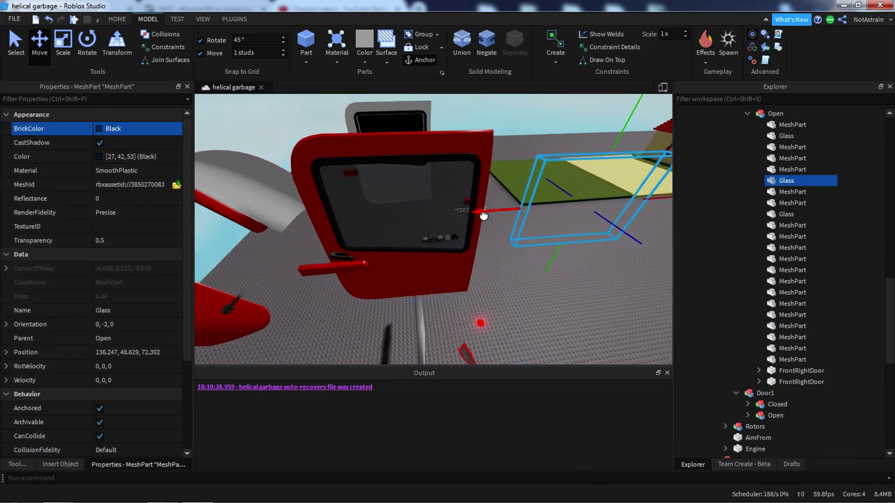
pyautogui.moveTo(483, 215); pyautogui.dragTo(306, 233)
pyautogui.moveTo(574, 208); pyautogui.dragTo(531, 203, button='right')
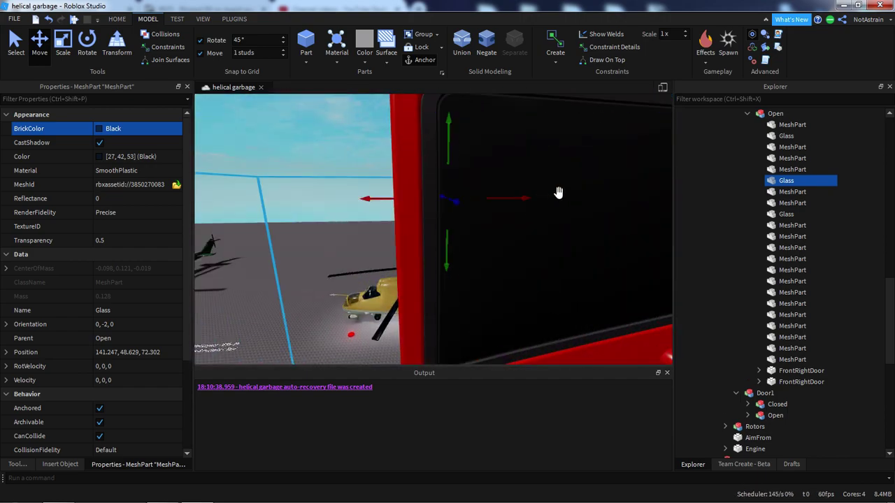
# - Move the opposite raised door's outer window mesh 5 studs out of its frame, and rename it Glass
pyautogui.click(565, 187)
pyautogui.press('f')
pyautogui.moveTo(507, 245); pyautogui.dragTo(308, 222)
pyautogui.moveTo(382, 217); pyautogui.dragTo(386, 218, button='right')
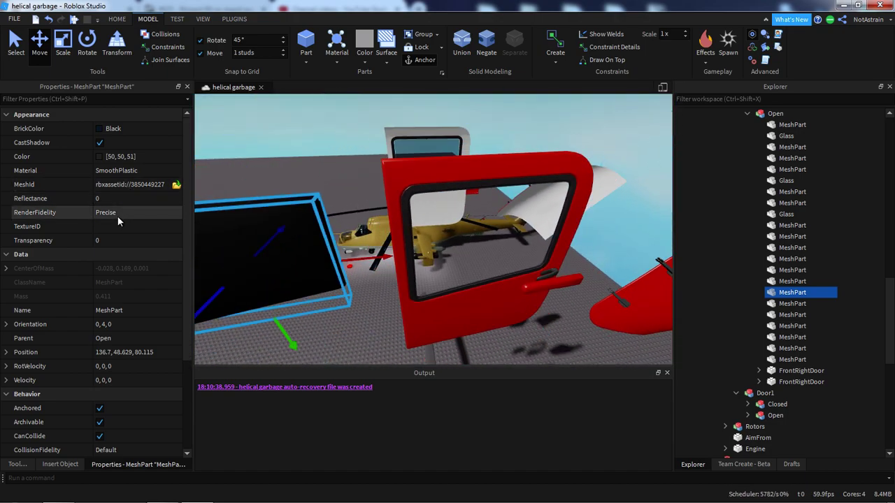
pyautogui.click(136, 312)
pyautogui.write('Glass')
# - Rename the mesh remaining in the opposite door's window frame Glass, and set both of its window meshes to 0.5 Transparency
pyautogui.moveTo(407, 259); pyautogui.dragTo(435, 213, button='right')
pyautogui.click(434, 212)
pyautogui.click(110, 312)
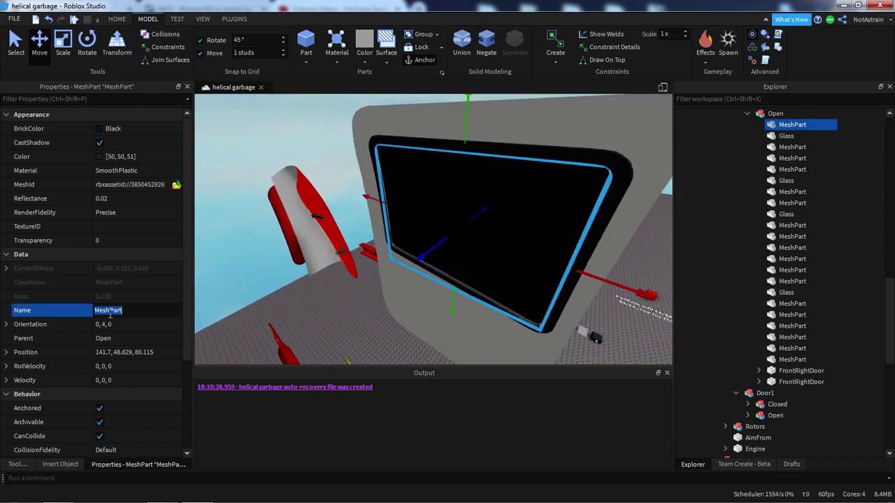
pyautogui.moveTo(392, 242); pyautogui.dragTo(471, 214, button='right')
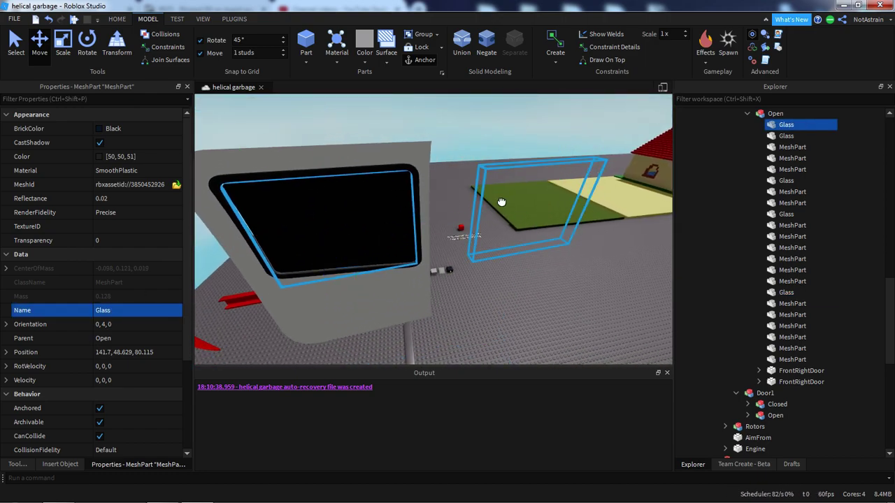
pyautogui.keyDown('ctrl'); pyautogui.click(501, 203); pyautogui.keyUp('ctrl')
pyautogui.write('.5')
pyautogui.press('Return')
pyautogui.scroll(-5, 301, 225)
# - Move the moved-out Glass mesh back into the raised door's window frame
pyautogui.moveTo(312, 228); pyautogui.dragTo(351, 212, button='right')
pyautogui.press('w')
pyautogui.press('e')
pyautogui.click(340, 167)
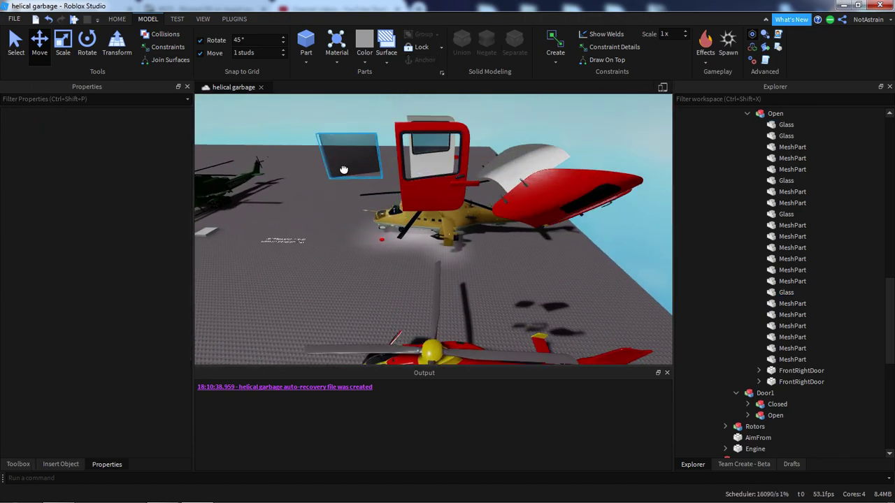
pyautogui.press('w')
pyautogui.press('e')
pyautogui.moveTo(394, 229); pyautogui.dragTo(503, 231)
pyautogui.press('w')
pyautogui.moveTo(503, 231); pyautogui.dragTo(497, 229, button='right')
# - Set the Transparency of the Glass mesh in the curved red door panel to 0.5
pyautogui.click(329, 189)
pyautogui.press('f')
pyautogui.click(110, 246)
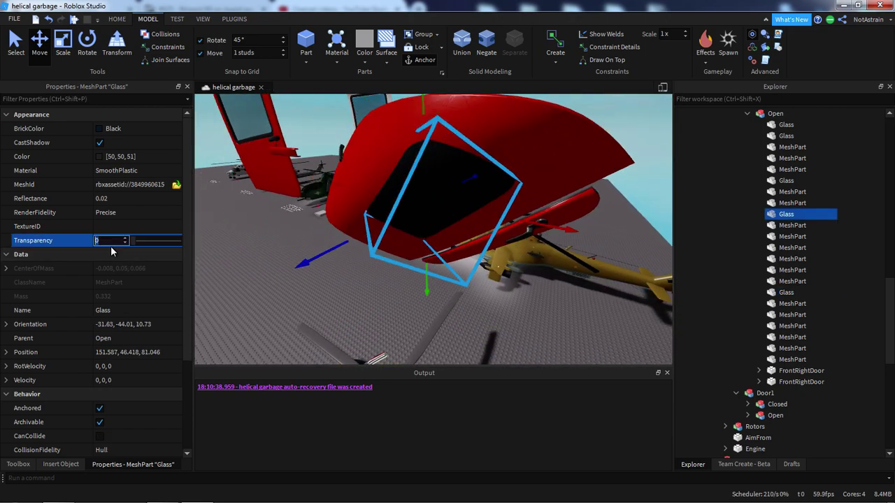
pyautogui.write('.5')
pyautogui.press('Return')
pyautogui.hotkey('ctrl', '1')
# - Copy an OriginalTransparency value from a MeshPart in Door1's Closed model
pyautogui.scroll(-4, 813, 286)
pyautogui.click(760, 239)
pyautogui.click(761, 239)
pyautogui.click(747, 272)
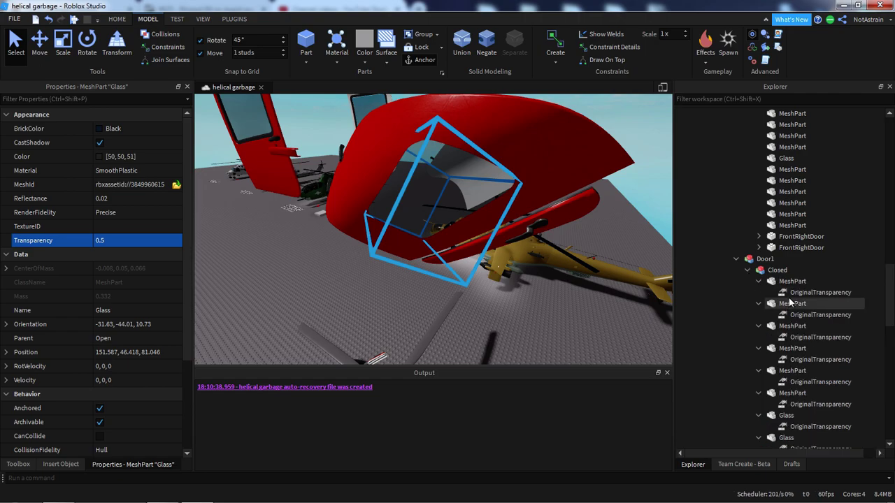
pyautogui.click(788, 296)
pyautogui.click(736, 272)
# - Paste the copied OriginalTransparency into every part of Door2's Open model except the Glass meshes
pyautogui.scroll(3, 749, 279)
pyautogui.click(786, 350)
pyautogui.scroll(3, 785, 350)
pyautogui.keyDown('shift'); pyautogui.click(787, 192); pyautogui.keyUp('shift')
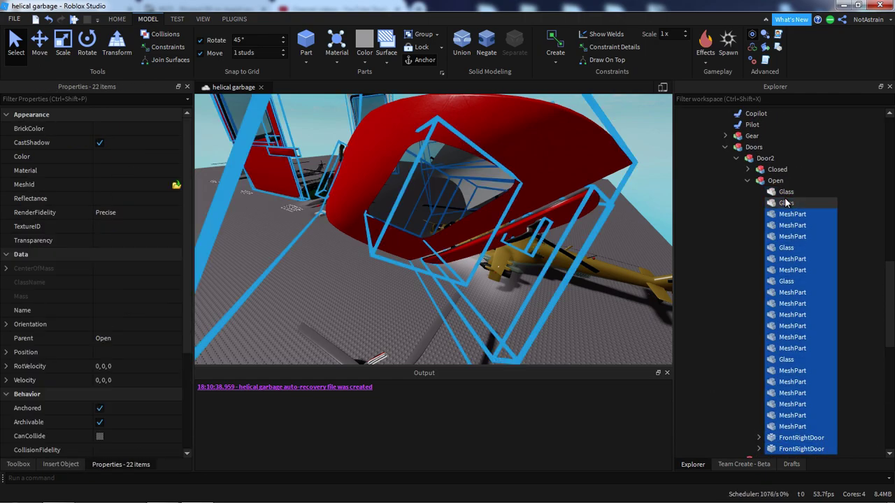
pyautogui.keyDown('ctrl'); pyautogui.click(788, 282); pyautogui.keyUp('ctrl')
pyautogui.keyDown('ctrl'); pyautogui.click(794, 361); pyautogui.keyUp('ctrl')
pyautogui.scroll(-1, 842, 350)
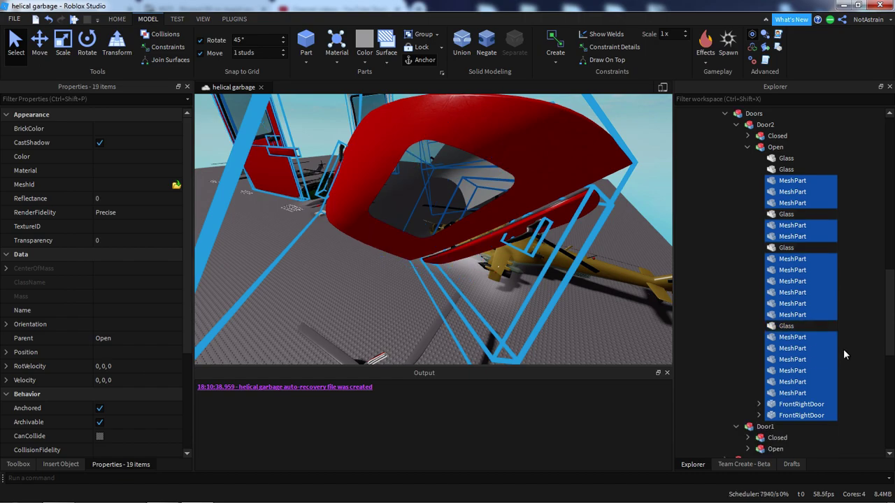
pyautogui.hotkey('ctrl', 'shift', 'v')
pyautogui.click(783, 146)
pyautogui.hotkey('ctrl', 'shift', 'v')
pyautogui.click(95, 170)
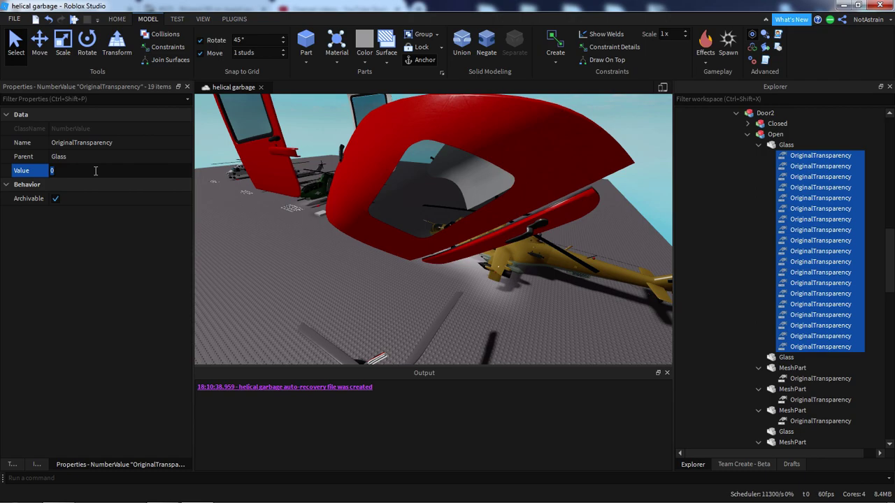
pyautogui.moveTo(387, 274); pyautogui.dragTo(363, 285, button='right')
pyautogui.hotkey('ctrl', 'z')
# - Add a single OriginalTransparency to the first Glass mesh in Door2's Open model and set its Value to 0.5
pyautogui.click(788, 182)
pyautogui.click(783, 150)
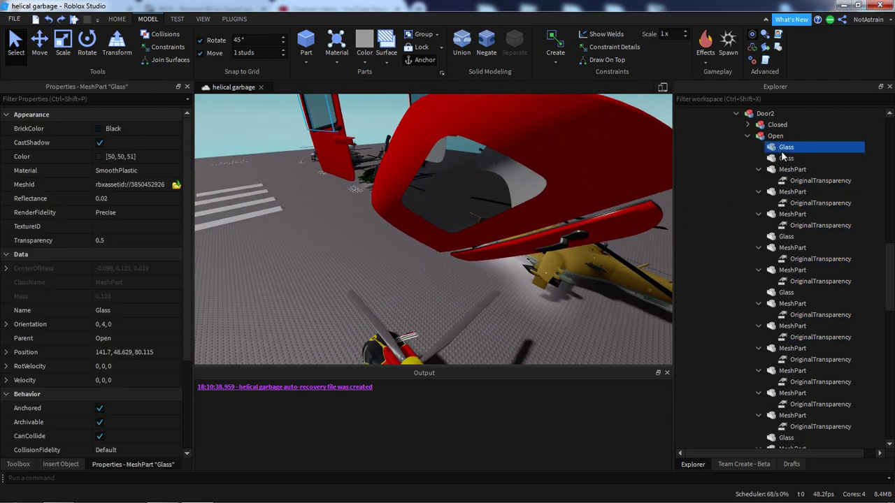
pyautogui.hotkey('ctrl', 'shift', 'v')
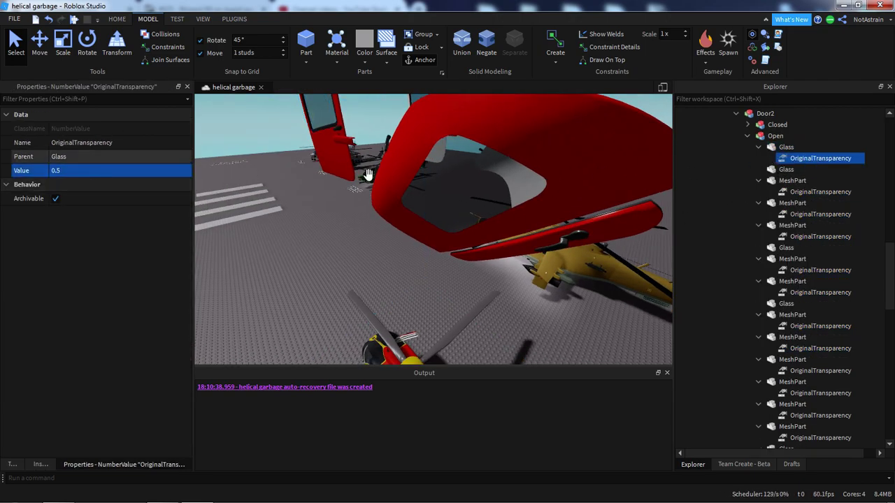
# - Paste the OriginalTransparency with value 0.5 into the four remaining Glass meshes of Door2's Open model
pyautogui.moveTo(249, 165); pyautogui.dragTo(217, 171, button='right')
pyautogui.click(786, 169)
pyautogui.keyDown('ctrl'); pyautogui.click(786, 247); pyautogui.keyUp('ctrl')
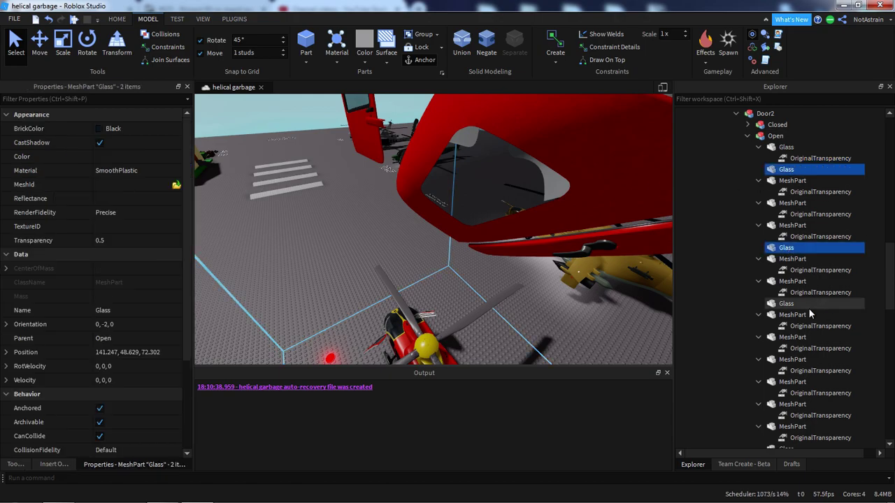
pyautogui.keyDown('ctrl'); pyautogui.click(810, 307); pyautogui.keyUp('ctrl')
pyautogui.scroll(-2, 786, 357)
pyautogui.keyDown('ctrl'); pyautogui.click(776, 382); pyautogui.keyUp('ctrl')
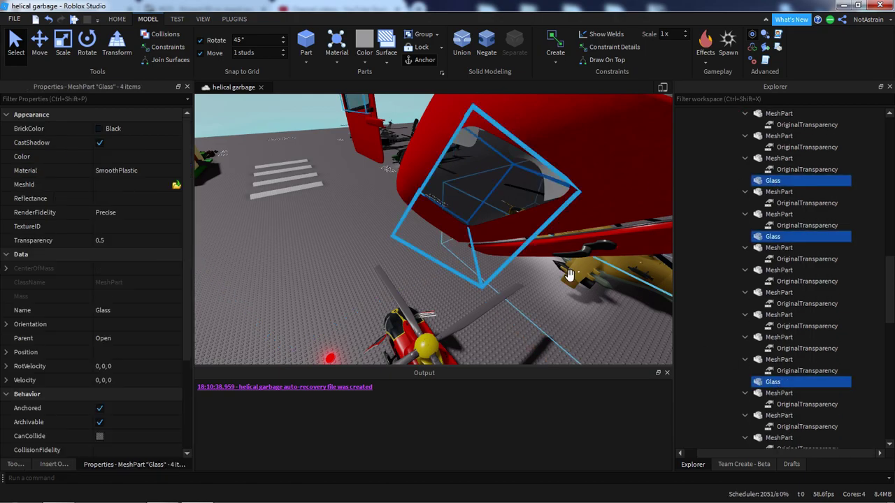
pyautogui.hotkey('ctrl', 'shift', 'v')
# - Set the move increment to 20 studs and lower Door2's Open model onto the red helicopter
pyautogui.click(748, 240)
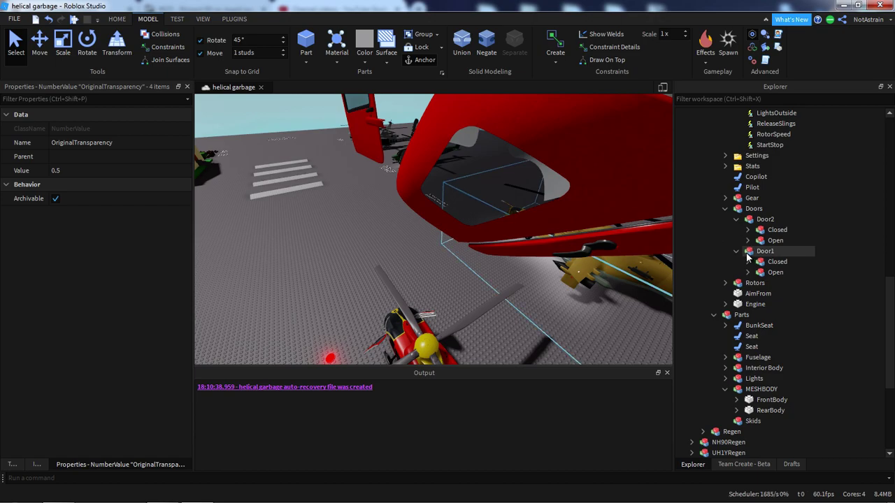
pyautogui.click(773, 241)
pyautogui.press('f')
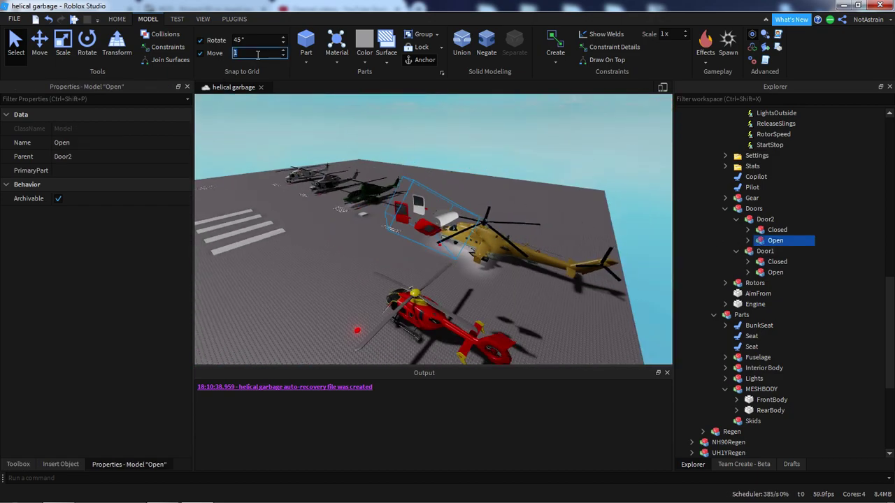
pyautogui.moveTo(440, 143); pyautogui.dragTo(441, 153, button='right')
pyautogui.moveTo(442, 163); pyautogui.dragTo(453, 256)
pyautogui.scroll(5, 457, 254)
pyautogui.moveTo(454, 256); pyautogui.dragTo(466, 247, button='right')
pyautogui.press('w')
pyautogui.press('s')
# - Set all parts of Door2's Open model to Transparency 1 and turn off their CanCollide
pyautogui.click(748, 241)
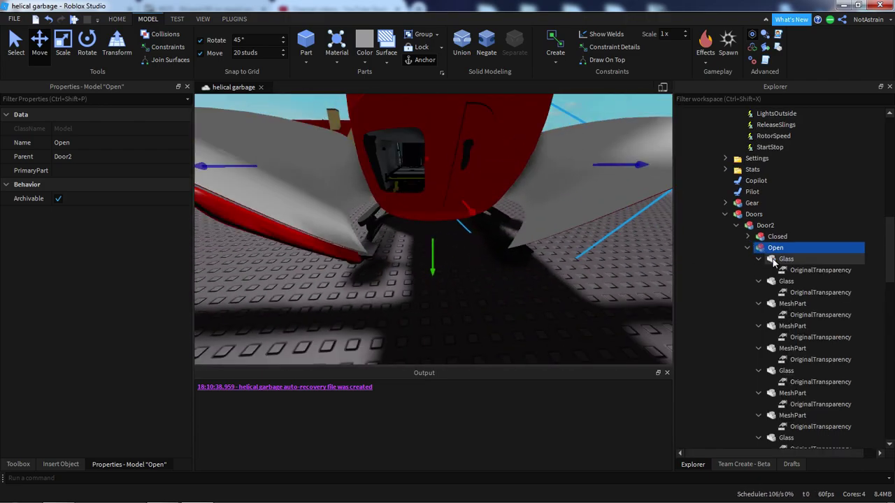
pyautogui.click(774, 261)
pyautogui.scroll(-8, 783, 280)
pyautogui.keyDown('shift'); pyautogui.click(791, 329); pyautogui.keyUp('shift')
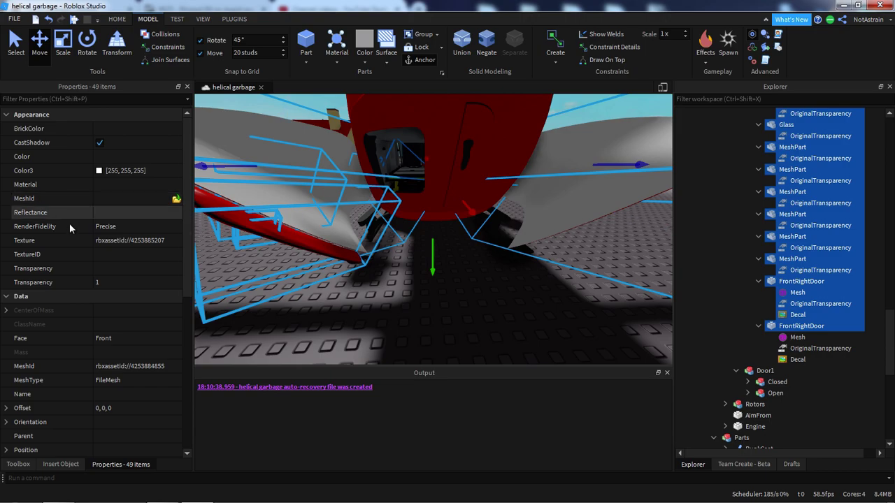
pyautogui.click(113, 272)
pyautogui.write('1')
pyautogui.press('Return')
pyautogui.scroll(-4, 111, 279)
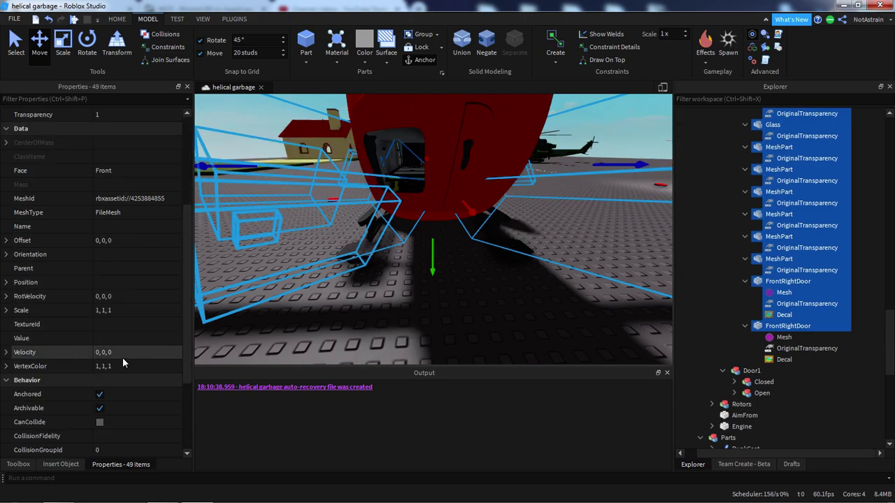
pyautogui.click(120, 425)
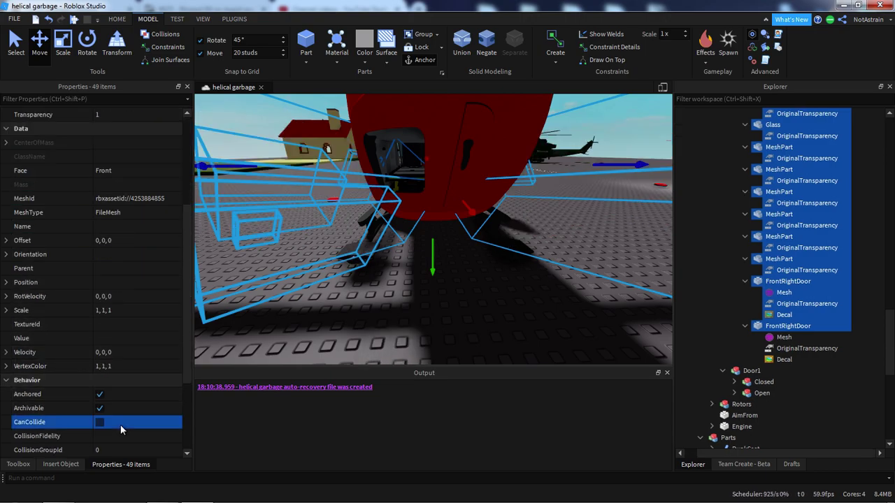
pyautogui.scroll(5, 712, 278)
# - Examine the parts and transparency of Door1's Open model on the helicopter
pyautogui.click(748, 281)
pyautogui.click(747, 316)
pyautogui.click(793, 326)
pyautogui.scroll(-7, 790, 326)
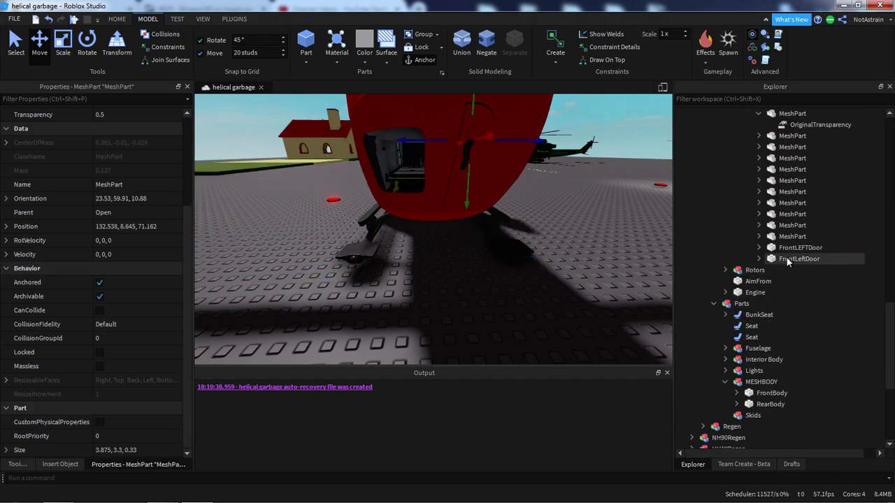
pyautogui.keyDown('shift'); pyautogui.click(799, 259); pyautogui.keyUp('shift')
pyautogui.scroll(-1, 123, 299)
pyautogui.press('f')
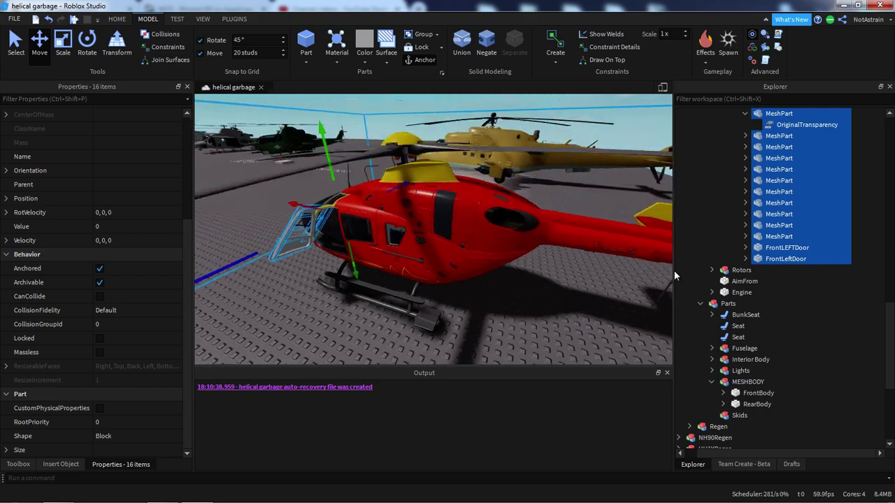
pyautogui.scroll(3, 858, 256)
pyautogui.click(740, 249)
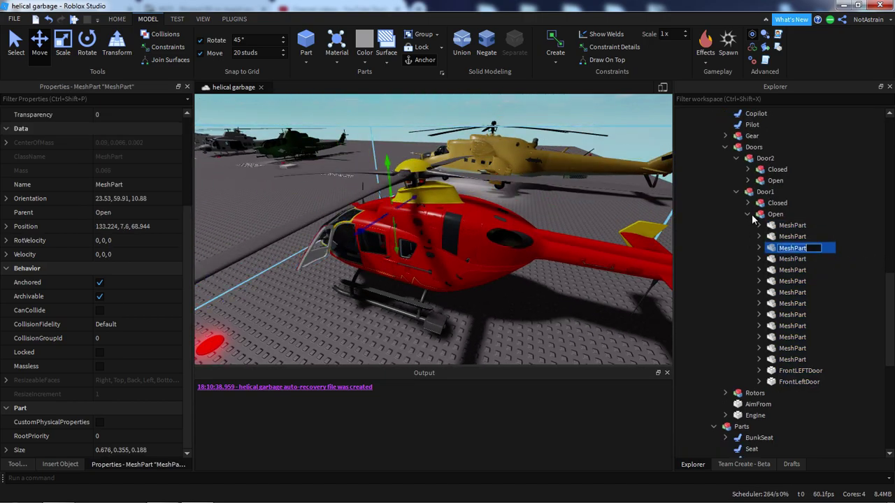
pyautogui.click(749, 214)
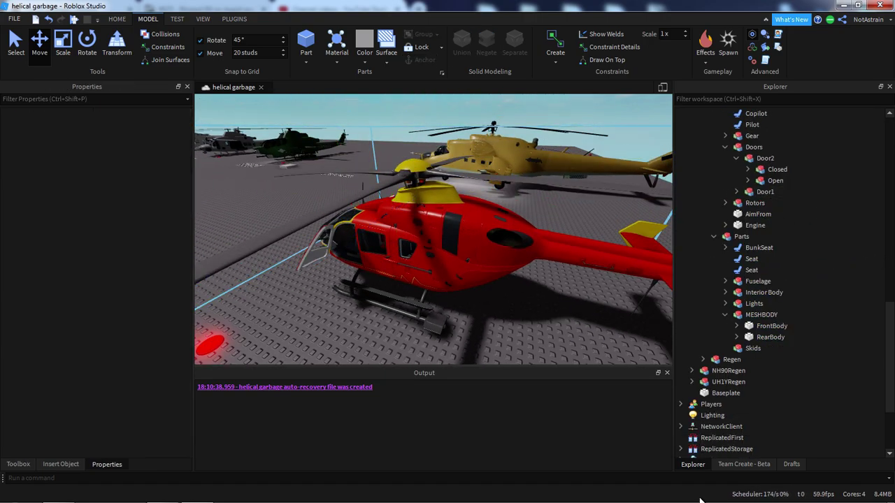
# - Locate the SlingloadPoints model in the tan helicopter's Functionality and show its contents
pyautogui.click(737, 192)
pyautogui.click(726, 147)
pyautogui.scroll(8, 770, 186)
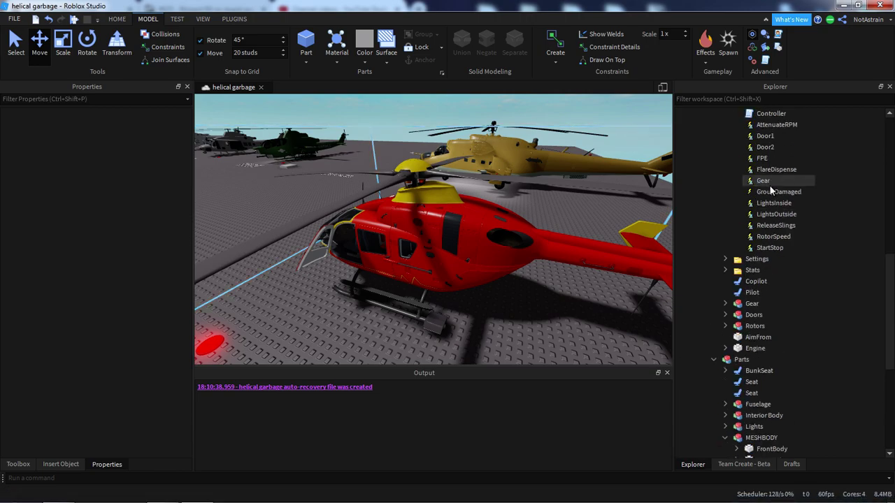
pyautogui.click(725, 203)
pyautogui.scroll(6, 761, 209)
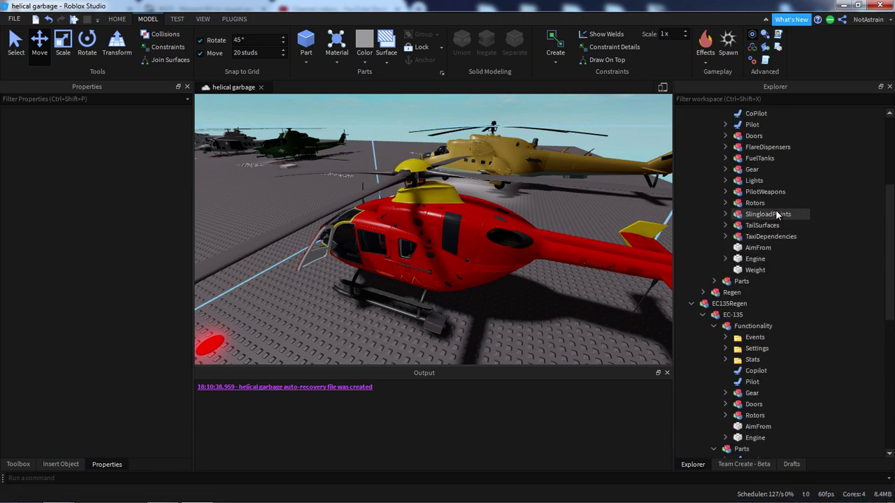
pyautogui.press('w')
pyautogui.moveTo(564, 250); pyautogui.dragTo(574, 251, button='right')
pyautogui.moveTo(430, 200); pyautogui.dragTo(464, 209, button='right')
pyautogui.scroll(-5, 438, 206)
pyautogui.click(768, 250)
pyautogui.press('f')
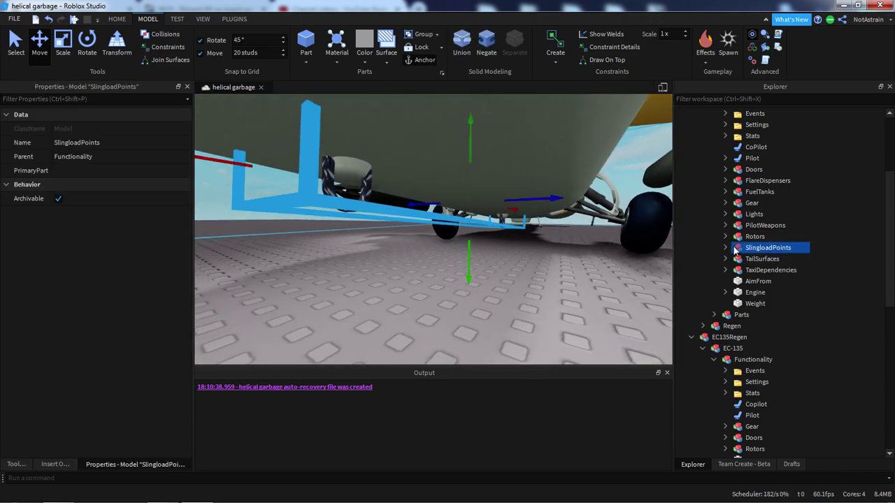
pyautogui.doubleClick(735, 249)
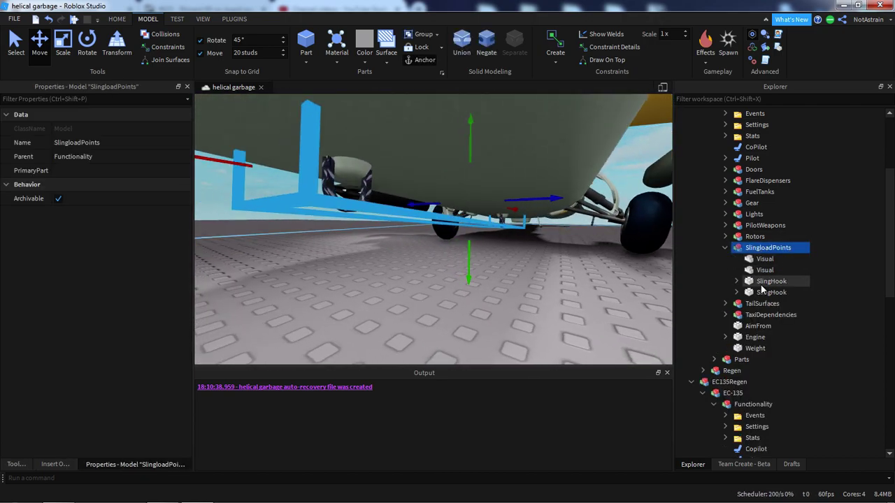
# - Duplicate one SlingHook with its Visual mesh and move the copies into the open area between the helicopters
pyautogui.click(761, 282)
pyautogui.press('f')
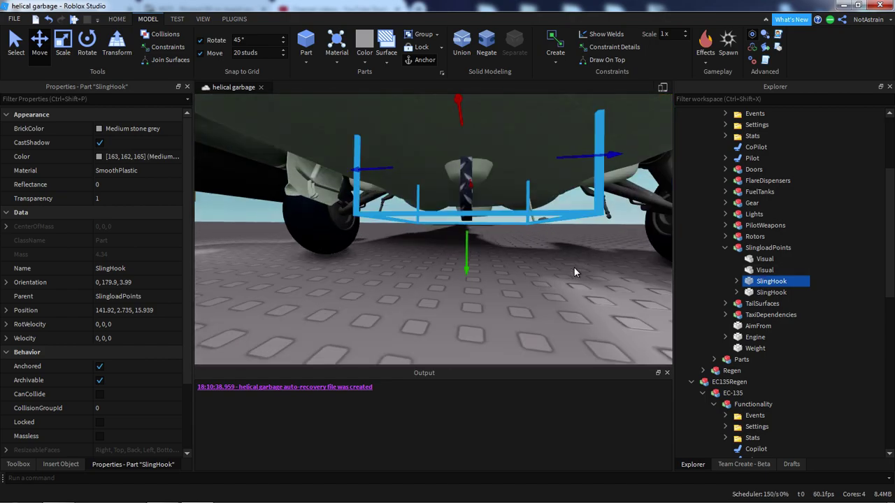
pyautogui.keyDown('ctrl'); pyautogui.click(762, 270); pyautogui.keyUp('ctrl')
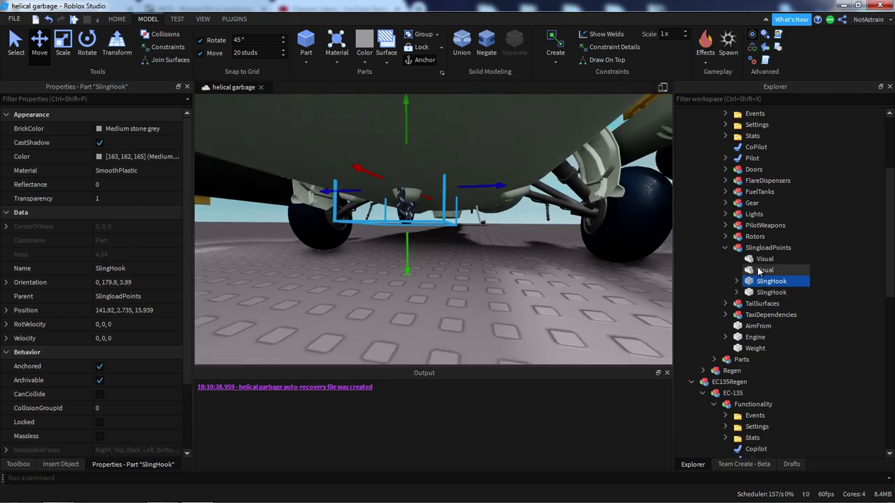
pyautogui.press('f')
pyautogui.hotkey('ctrl', 'd')
pyautogui.press('f')
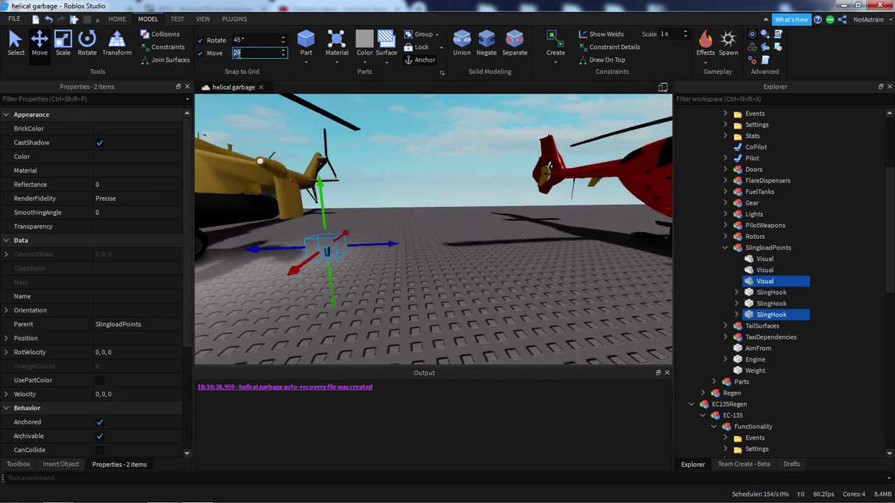
pyautogui.moveTo(363, 171); pyautogui.dragTo(370, 217, button='right')
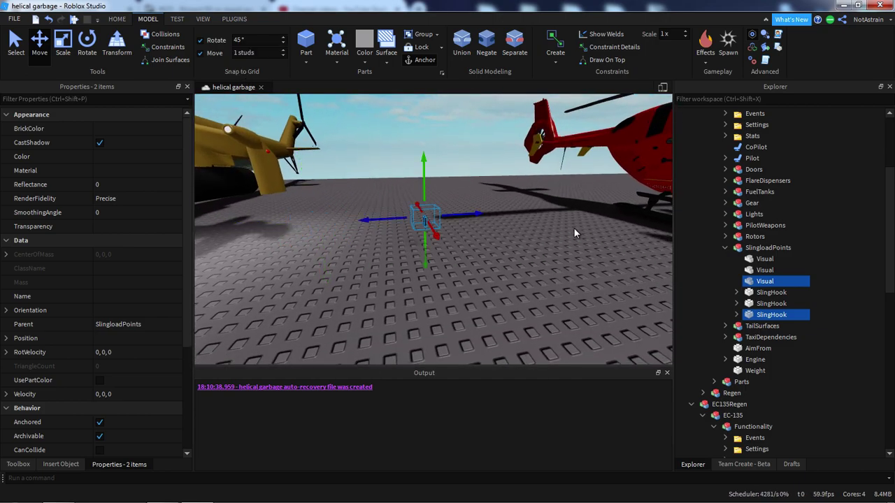
# - Group the copied Visual and SlingHook, place the group in EC-135's Functionality, and rename it SlingloadPoints
pyautogui.hotkey('ctrl', 'g')
pyautogui.moveTo(768, 263); pyautogui.dragTo(782, 417)
pyautogui.scroll(-2, 851, 358)
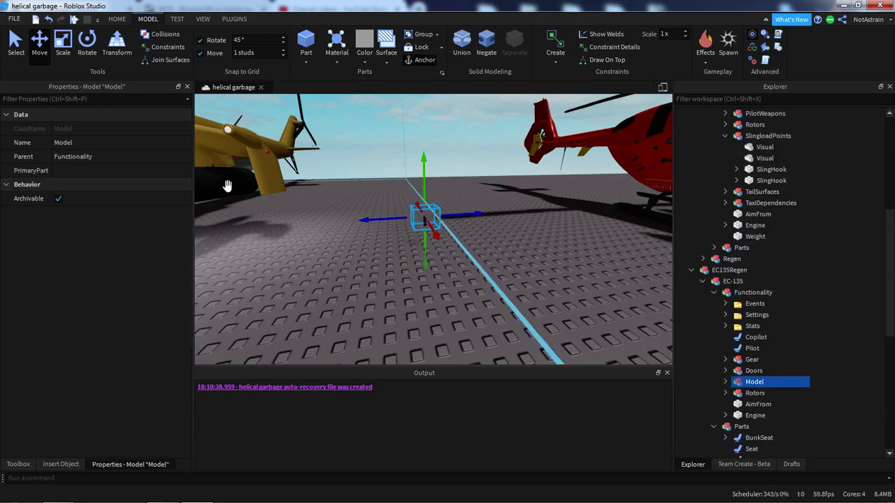
pyautogui.click(144, 143)
pyautogui.write('SlingloadPoints')
pyautogui.press('Return')
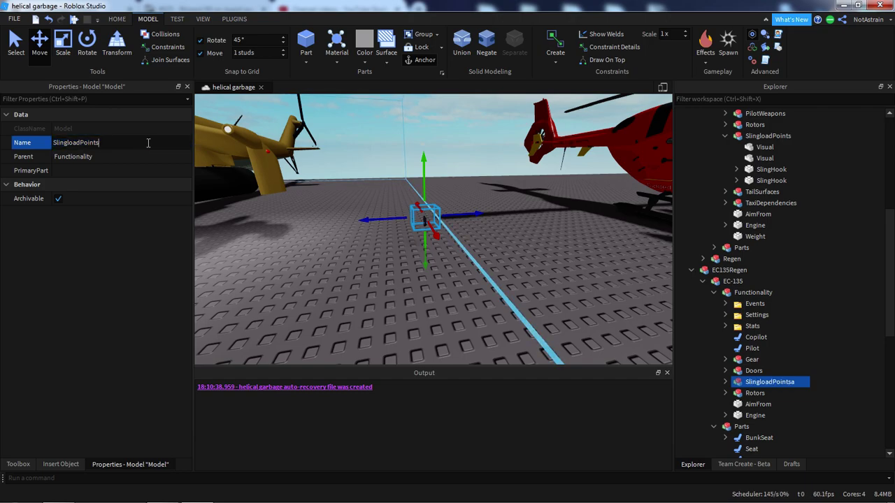
# - Copy AimFrom's Position to the Visual and SlingHook in EC-135's SlingloadPoints, placing them at 141.446, 8.157, 76.183
pyautogui.moveTo(462, 217); pyautogui.dragTo(653, 267, button='right')
pyautogui.press('d')
pyautogui.moveTo(555, 259); pyautogui.dragTo(555, 258, button='right')
pyautogui.press('s')
pyautogui.click(765, 408)
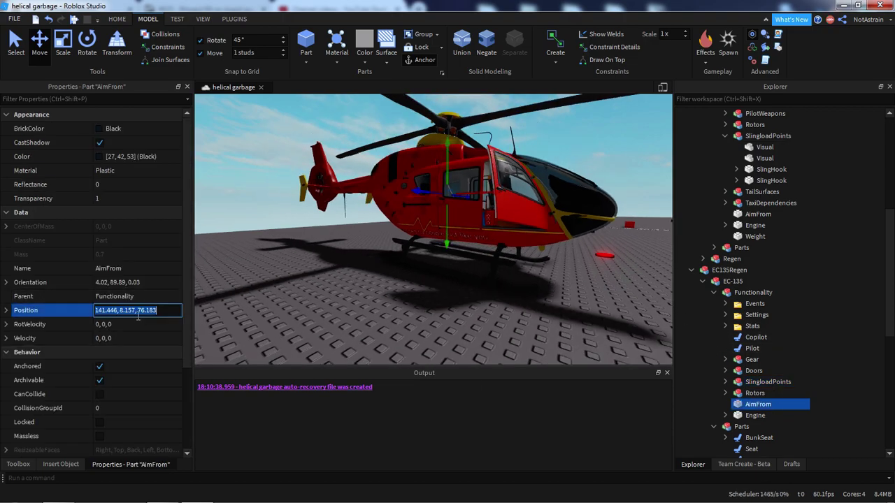
pyautogui.click(725, 382)
pyautogui.click(764, 371)
pyautogui.keyDown('shift'); pyautogui.click(772, 382); pyautogui.keyUp('shift')
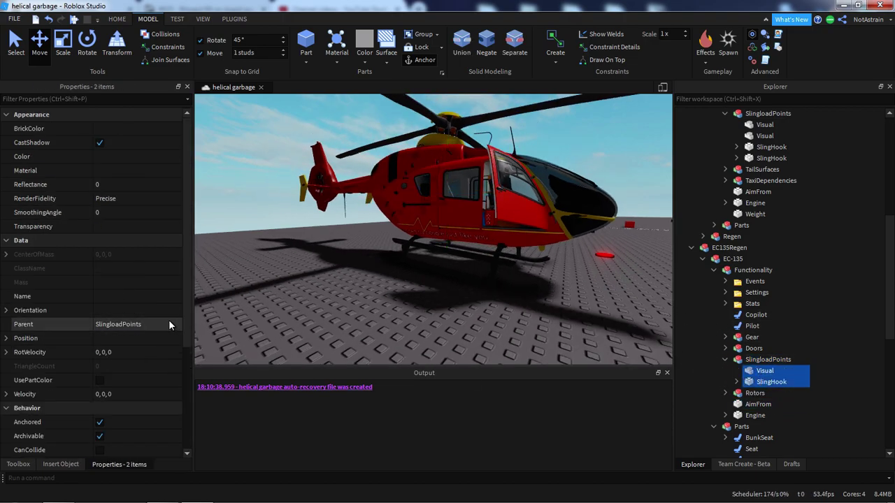
pyautogui.click(137, 340)
pyautogui.hotkey('ctrl', '1')
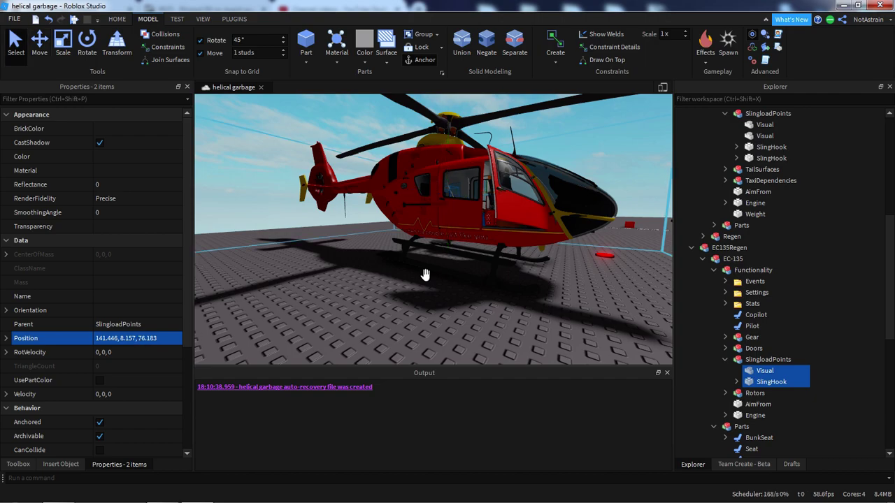
# - Turn off rotate and move snapping and place EC-135's Visual and SlingHook under the fuselage at 139.066, 3.157, 76.183
pyautogui.moveTo(448, 243); pyautogui.dragTo(450, 294)
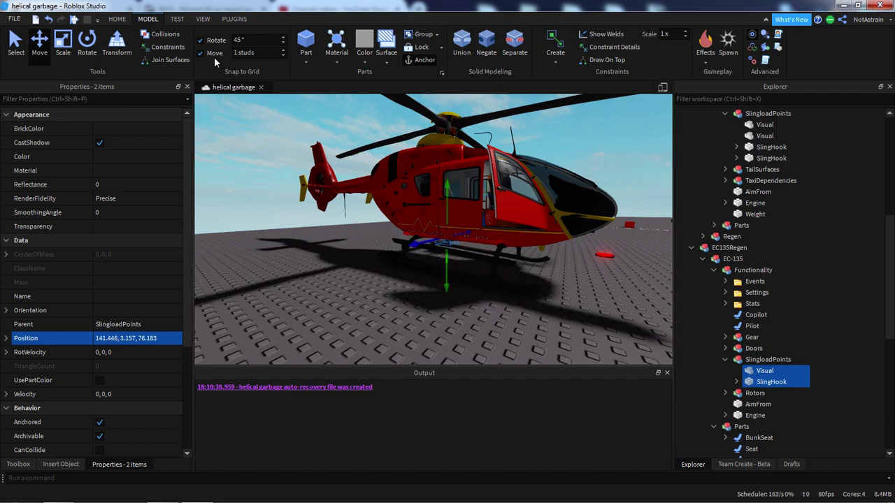
pyautogui.click(203, 43)
pyautogui.moveTo(378, 168); pyautogui.dragTo(414, 176, button='right')
pyautogui.press('w')
pyautogui.moveTo(414, 176); pyautogui.dragTo(504, 188)
pyautogui.moveTo(503, 187); pyautogui.dragTo(492, 268, button='right')
# - Tilt the Visual and SlingHook slightly to match the fuselage underside and lower them to about Y 2.64
pyautogui.hotkey('ctrl', '4')
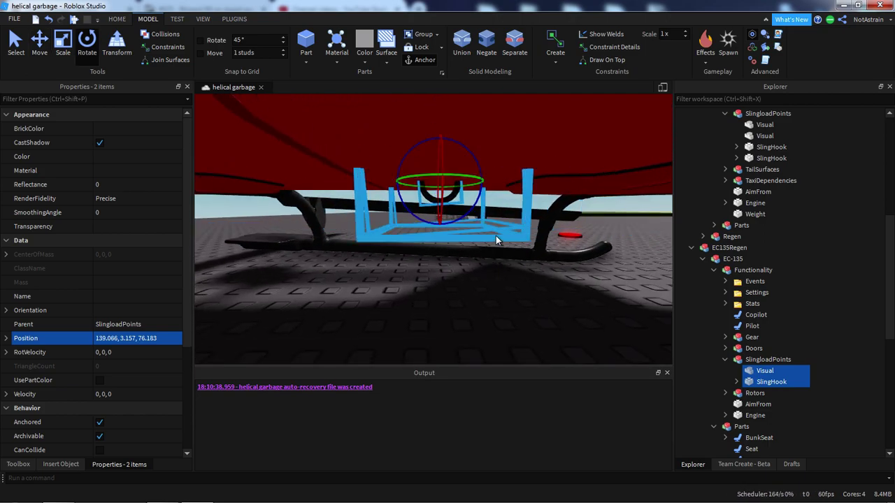
pyautogui.moveTo(481, 199)
pyautogui.mouseDown()
pyautogui.moveTo(473, 199)
pyautogui.moveTo(481, 212)
pyautogui.mouseUp()
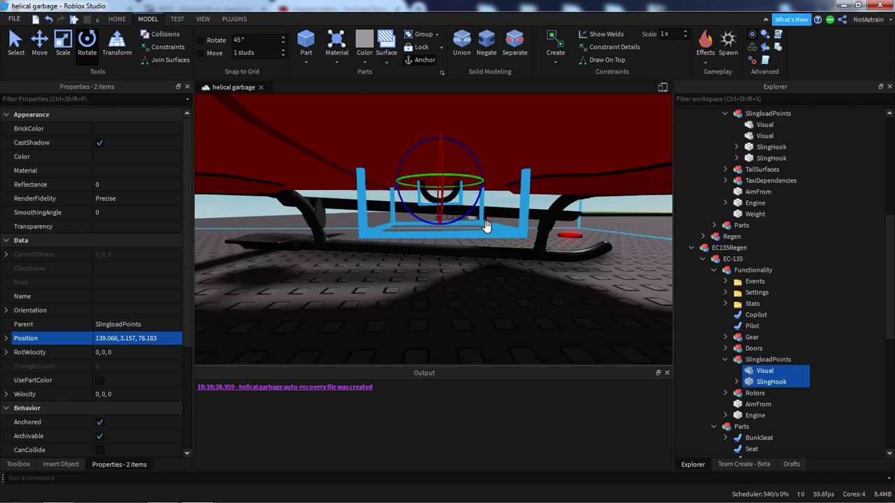
pyautogui.moveTo(485, 225); pyautogui.dragTo(455, 218, button='right')
pyautogui.hotkey('ctrl', '2')
pyautogui.moveTo(440, 253)
pyautogui.mouseDown()
pyautogui.moveTo(444, 311)
pyautogui.moveTo(443, 251)
pyautogui.mouseUp()
# - Select only the SlingHook and check its box against the hook mesh with the Scale tool
pyautogui.click(482, 236)
pyautogui.keyDown('alt'); pyautogui.click(480, 236); pyautogui.keyUp('alt')
pyautogui.hotkey('ctrl', '3')
pyautogui.press('s')
pyautogui.moveTo(443, 251); pyautogui.dragTo(443, 251, button='right')
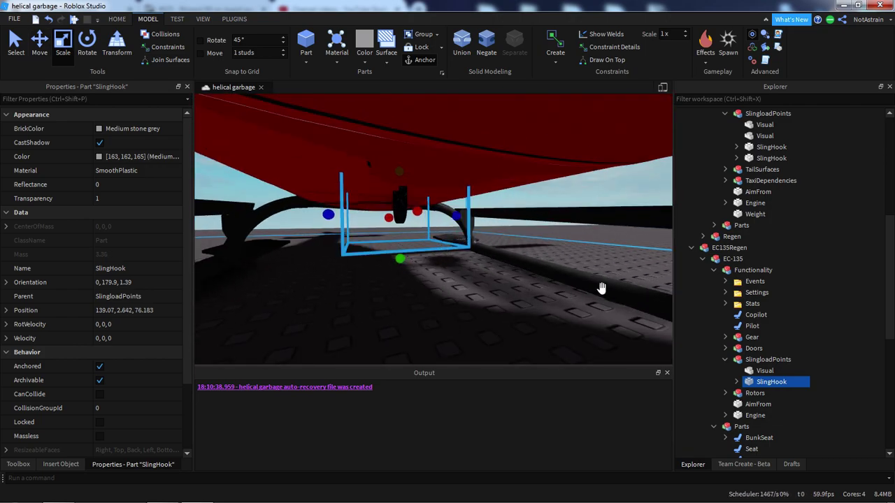
# - Collapse EC-135's SlingloadPoints, select the whole model, and shift it along the fuselage to adjust its placement under the belly
pyautogui.click(724, 360)
pyautogui.moveTo(533, 261); pyautogui.dragTo(533, 262, button='right')
pyautogui.press('s')
pyautogui.click(768, 359)
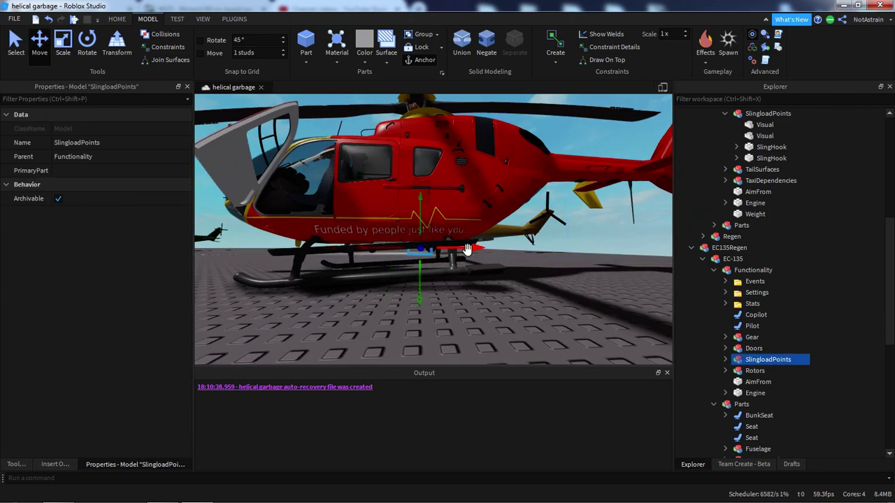
pyautogui.press('f')
pyautogui.moveTo(467, 250); pyautogui.dragTo(467, 249, button='right')
pyautogui.moveTo(491, 232); pyautogui.dragTo(468, 229)
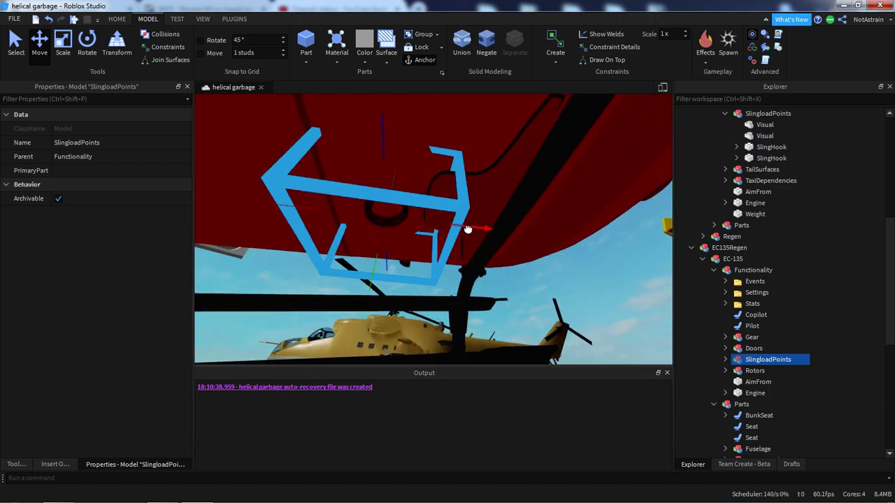
# - Collapse EC-135's Parts and the tan helicopter's SlingloadPoints in the model hierarchy
pyautogui.moveTo(468, 228); pyautogui.dragTo(467, 229, button='right')
pyautogui.scroll(-4, 469, 229)
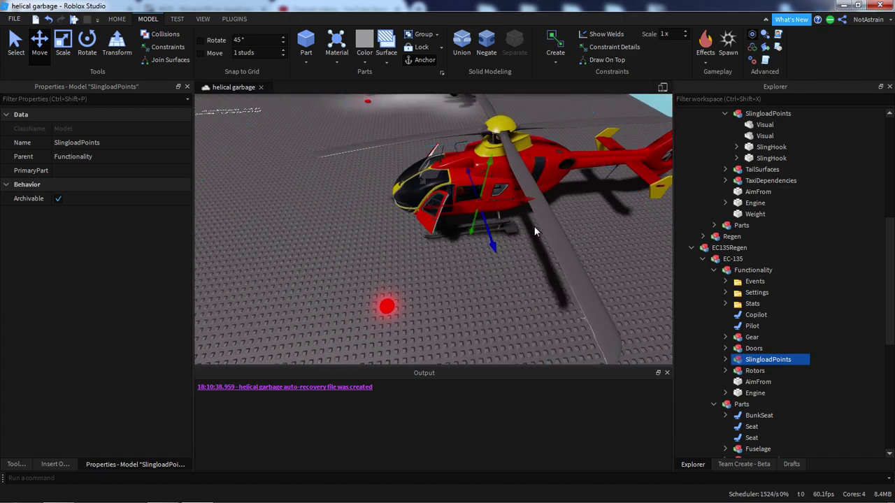
pyautogui.scroll(-3, 741, 306)
pyautogui.click(714, 303)
pyautogui.scroll(6, 772, 291)
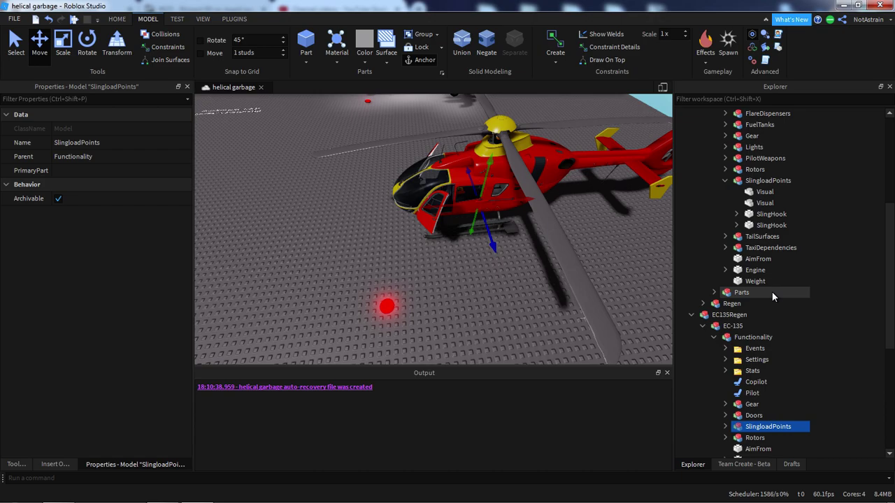
pyautogui.click(726, 248)
pyautogui.click(725, 247)
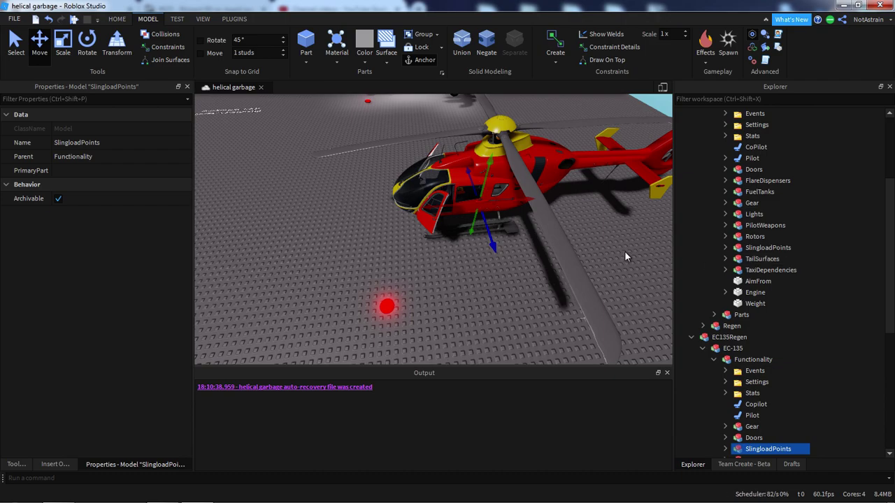
# - Locate the TailSurfaces model in the tan helicopter's Functionality and show its contents
pyautogui.click(762, 259)
pyautogui.press('f')
pyautogui.moveTo(488, 222); pyautogui.dragTo(487, 222, button='right')
pyautogui.click(724, 259)
pyautogui.moveTo(574, 252); pyautogui.dragTo(572, 251, button='right')
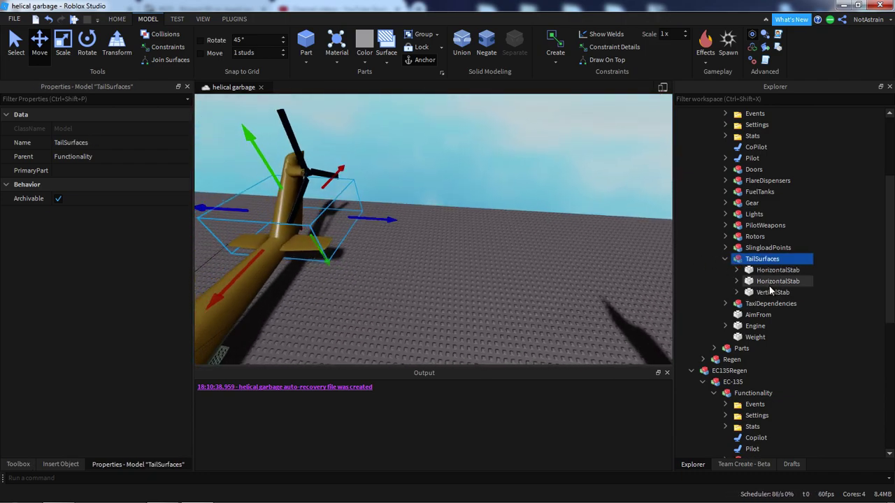
# - Duplicate a HorizontalStab from the tan helicopter's TailSurfaces and move the copy beside the EC-135's tail
pyautogui.click(771, 292)
pyautogui.press('f')
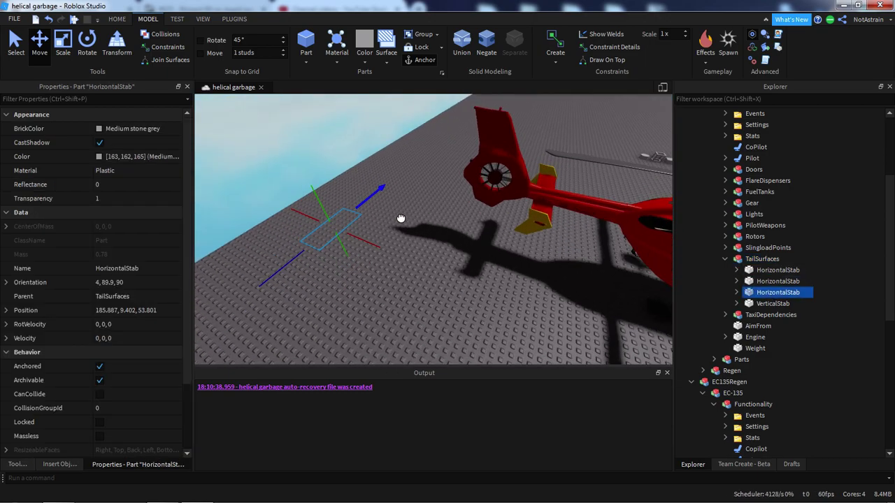
pyautogui.moveTo(399, 220); pyautogui.dragTo(411, 214)
pyautogui.moveTo(411, 214); pyautogui.dragTo(411, 216, button='right')
pyautogui.scroll(4, 411, 220)
pyautogui.moveTo(366, 184); pyautogui.dragTo(397, 146)
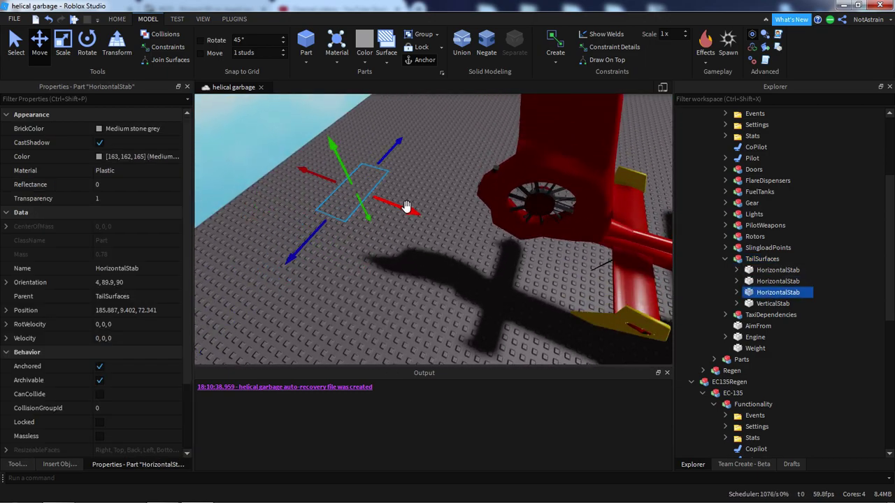
pyautogui.moveTo(402, 207); pyautogui.dragTo(436, 219)
pyautogui.moveTo(435, 219); pyautogui.dragTo(437, 220, button='right')
pyautogui.moveTo(435, 220); pyautogui.dragTo(496, 258)
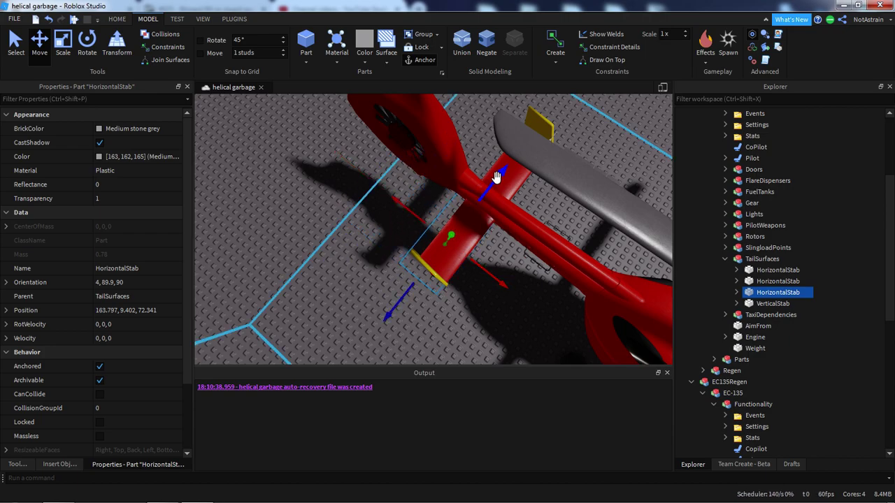
pyautogui.moveTo(455, 221); pyautogui.dragTo(371, 328)
pyautogui.scroll(-4, 446, 271)
# - Group the copied HorizontalStab, place the group in EC-135's Functionality, and rename it TailSurfaces
pyautogui.hotkey('ctrl', 'g')
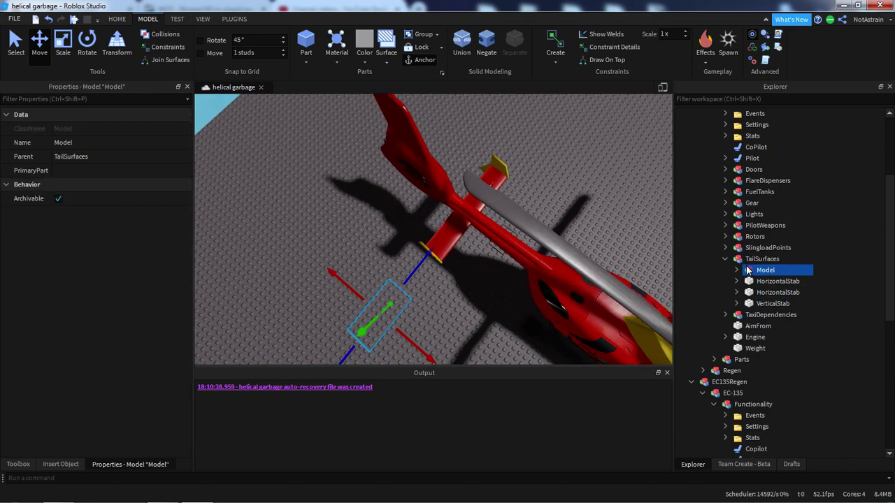
pyautogui.scroll(-2, 851, 281)
pyautogui.moveTo(767, 342); pyautogui.dragTo(766, 339)
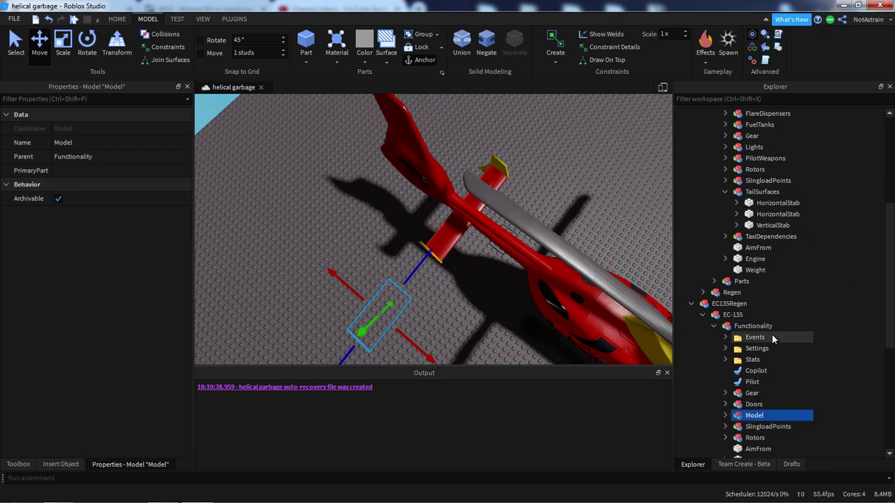
pyautogui.click(91, 143)
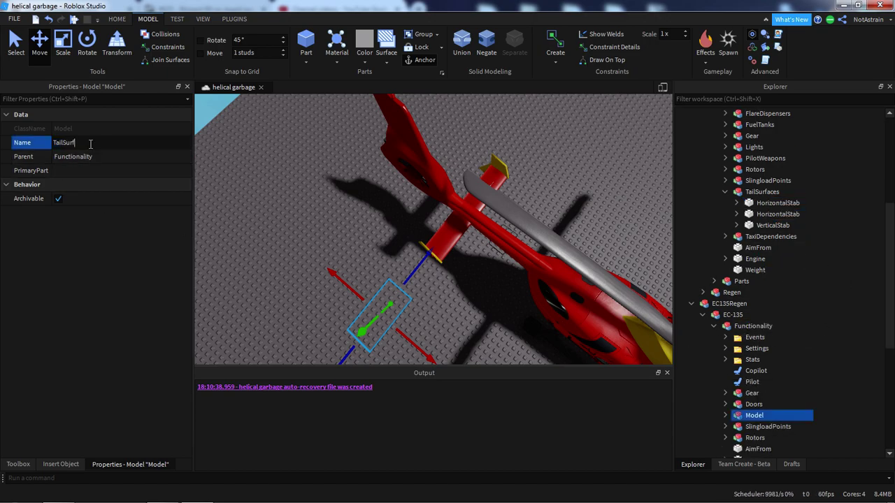
pyautogui.press('f')
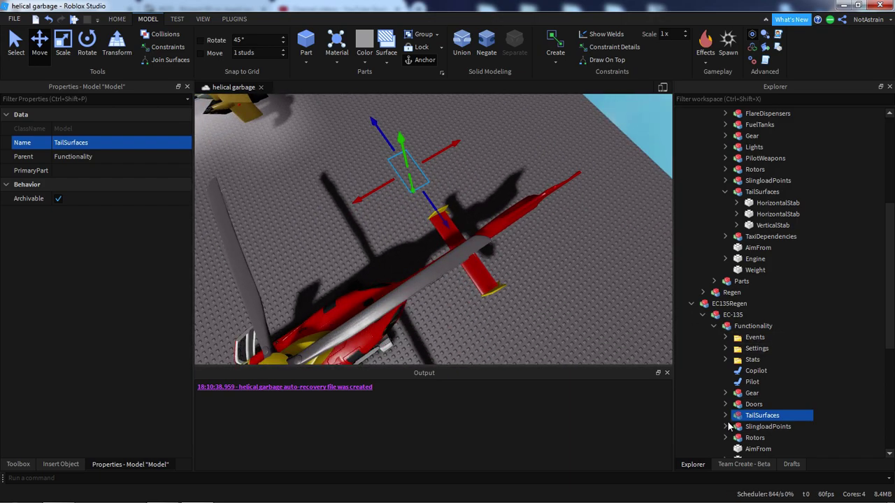
# - Copy AimFrom's Position to the HorizontalStab in EC-135's TailSurfaces, placing it at 141.446, 8.157, 76.183
pyautogui.click(726, 415)
pyautogui.scroll(-3, 757, 365)
pyautogui.click(758, 361)
pyautogui.click(116, 311)
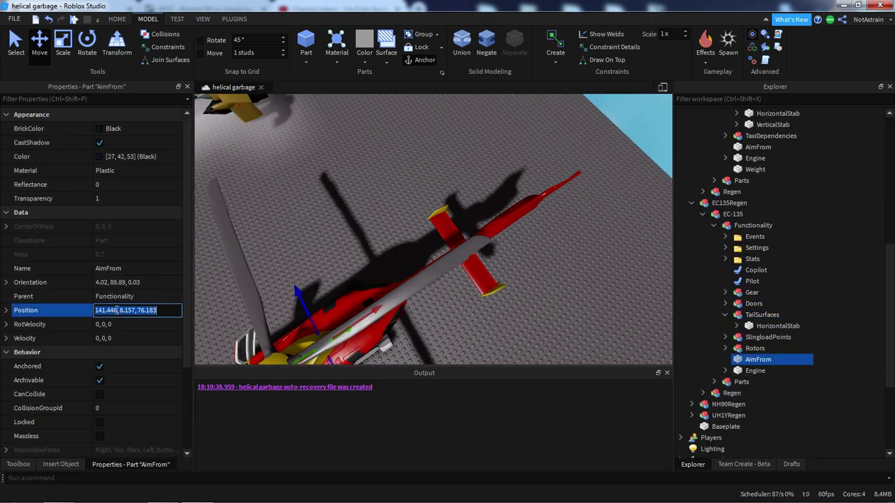
pyautogui.click(772, 326)
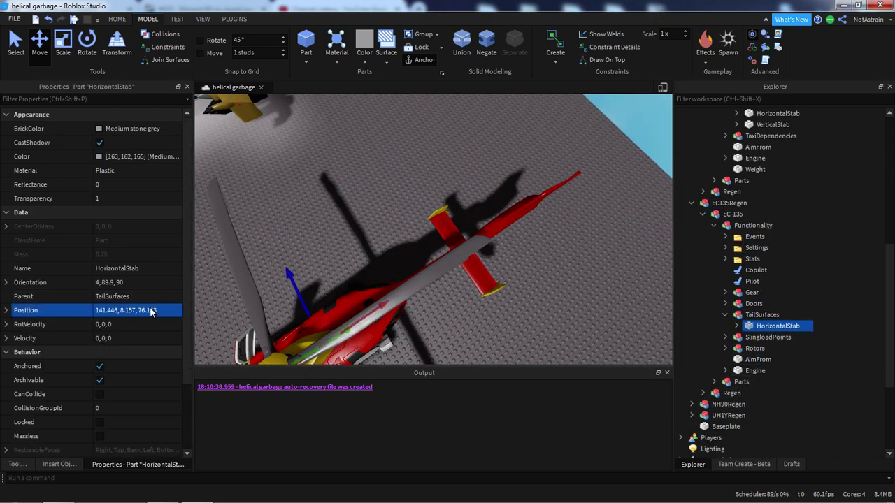
# - Move the HorizontalStab back along the tail boom to the EC-135's horizontal stabilizer at X 163.516
pyautogui.moveTo(435, 294); pyautogui.dragTo(415, 263, button='right')
pyautogui.moveTo(333, 262); pyautogui.dragTo(471, 209)
pyautogui.scroll(2, 471, 209)
pyautogui.moveTo(505, 293); pyautogui.dragTo(517, 277, button='right')
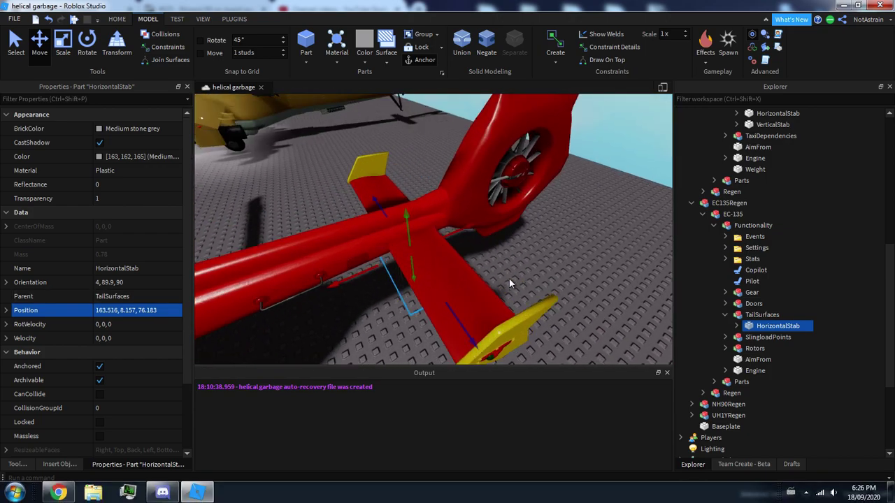
# - Raise the HorizontalStab part to the EC-135's horizontal tail fins and scale it to fit them
pyautogui.moveTo(408, 219); pyautogui.dragTo(409, 201)
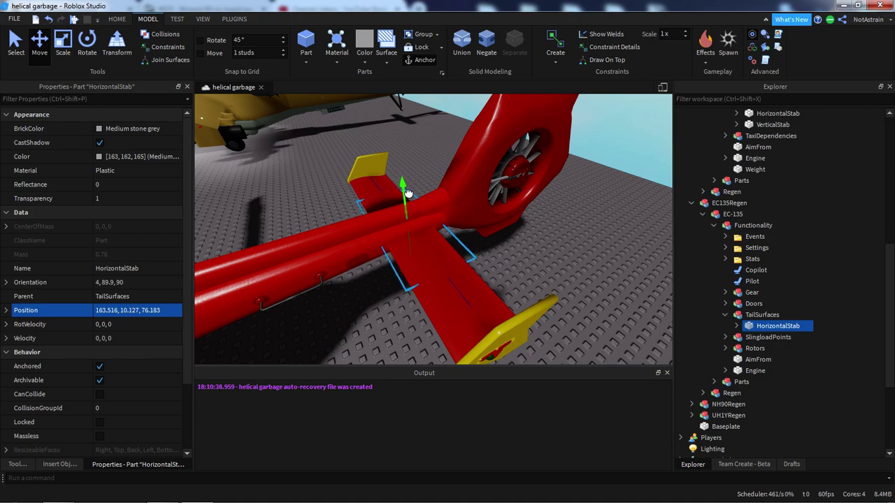
pyautogui.moveTo(409, 193); pyautogui.dragTo(415, 200, button='right')
pyautogui.scroll(3, 414, 202)
pyautogui.hotkey('ctrl', '3')
pyautogui.moveTo(339, 206); pyautogui.dragTo(488, 201)
pyautogui.moveTo(488, 201); pyautogui.dragTo(487, 205, button='right')
pyautogui.moveTo(354, 226); pyautogui.dragTo(372, 219)
pyautogui.moveTo(372, 219); pyautogui.dragTo(381, 217, button='right')
pyautogui.moveTo(327, 225); pyautogui.dragTo(329, 224, button='right')
# - Duplicate the HorizontalStab, move the copy back to the tail rotor fin and rotate it upright
pyautogui.hotkey('ctrl', '2')
pyautogui.hotkey('ctrl', 'd')
pyautogui.moveTo(451, 218); pyautogui.dragTo(583, 215)
pyautogui.hotkey('ctrl', 't')
pyautogui.moveTo(579, 215); pyautogui.dragTo(577, 215, button='right')
# - Scale the duplicated stabilizer part to cover the vertical tail fin and rename it VerticalStab
pyautogui.hotkey('ctrl', '3')
pyautogui.moveTo(432, 331); pyautogui.dragTo(432, 336, button='right')
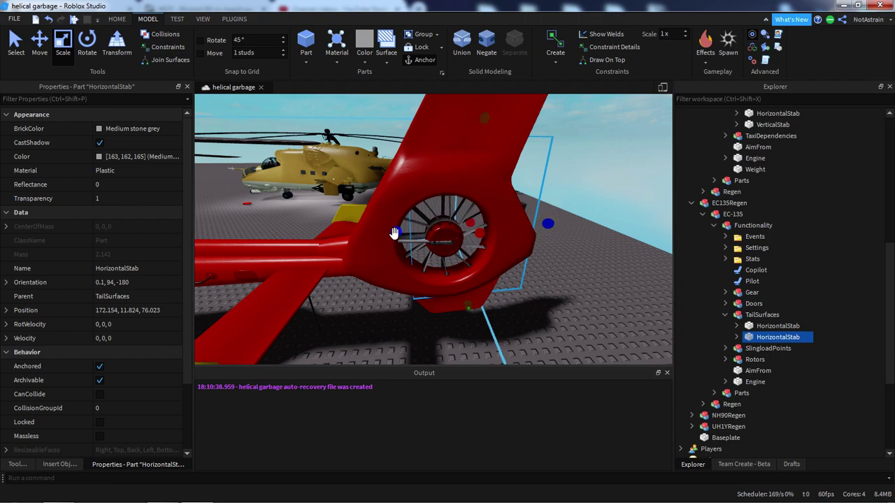
pyautogui.moveTo(344, 234); pyautogui.dragTo(338, 234)
pyautogui.moveTo(433, 205); pyautogui.dragTo(434, 206, button='right')
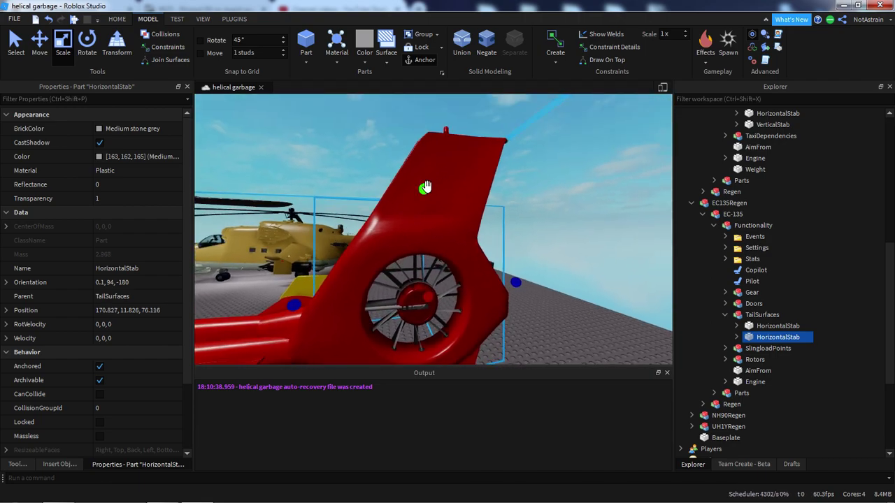
pyautogui.scroll(-3, 425, 167)
pyautogui.moveTo(425, 167); pyautogui.dragTo(425, 170, button='right')
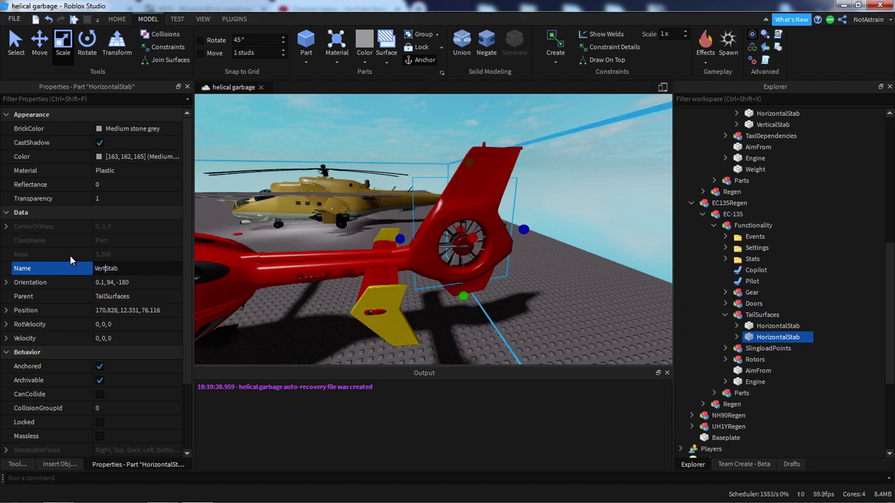
pyautogui.press('Return')
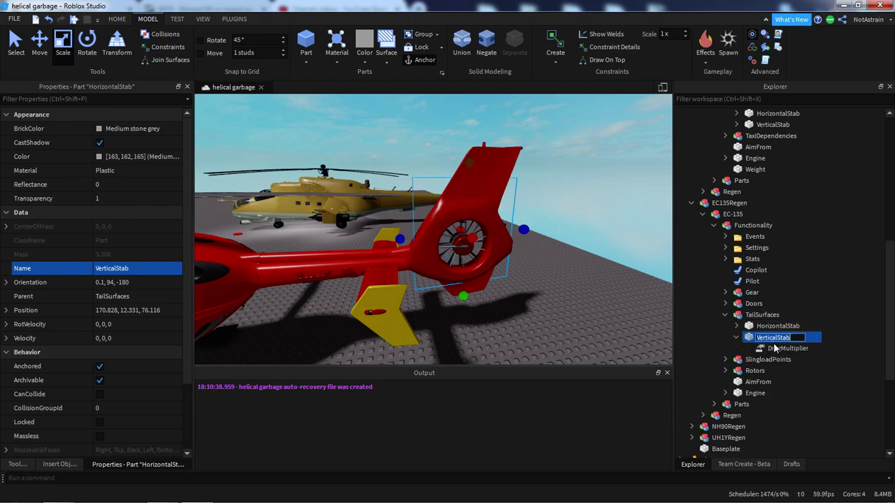
# - Check the DragMultiplier values of the EC-135's VerticalStab and HorizontalStab
pyautogui.click(776, 347)
pyautogui.click(85, 170)
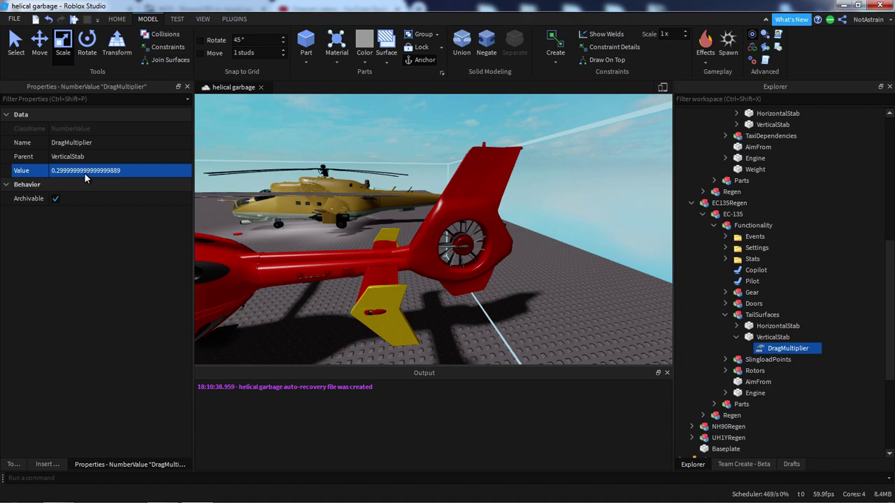
pyautogui.click(737, 327)
pyautogui.click(768, 327)
pyautogui.moveTo(364, 235); pyautogui.dragTo(359, 246, button='right')
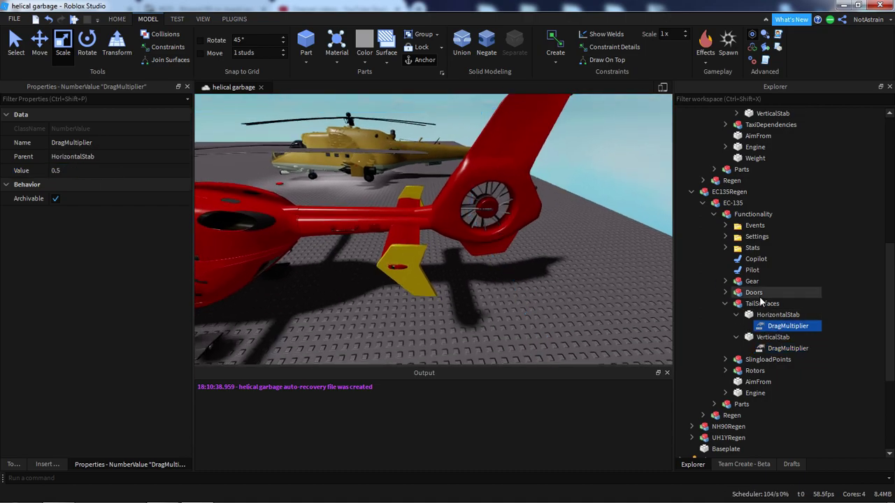
pyautogui.click(737, 316)
pyautogui.click(737, 326)
pyautogui.click(724, 304)
# - Using the Mi24's structure as reference, insert a Model into the EC-135's Functionality group and name it Lights
pyautogui.scroll(-3, 665, 252)
pyautogui.scroll(4, 766, 250)
pyautogui.scroll(1, 768, 252)
pyautogui.click(726, 248)
pyautogui.scroll(1, 747, 248)
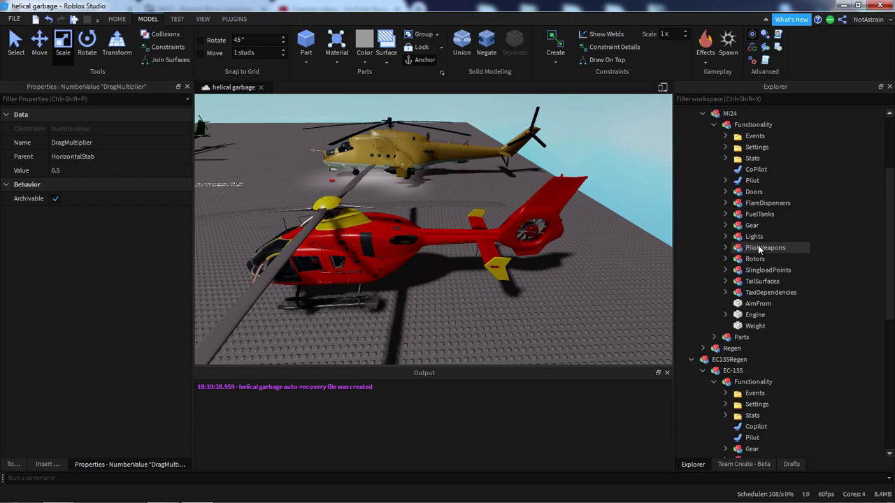
pyautogui.scroll(2, 562, 264)
pyautogui.scroll(-4, 782, 292)
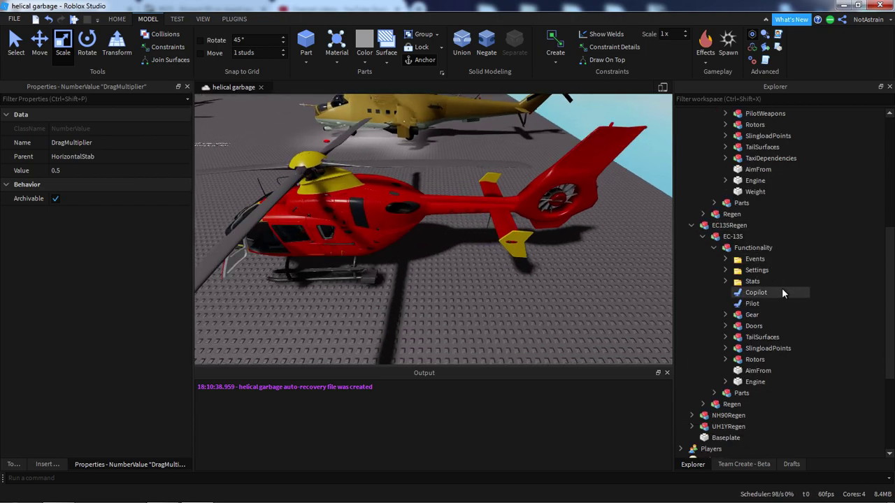
pyautogui.click(748, 249)
pyautogui.click(47, 464)
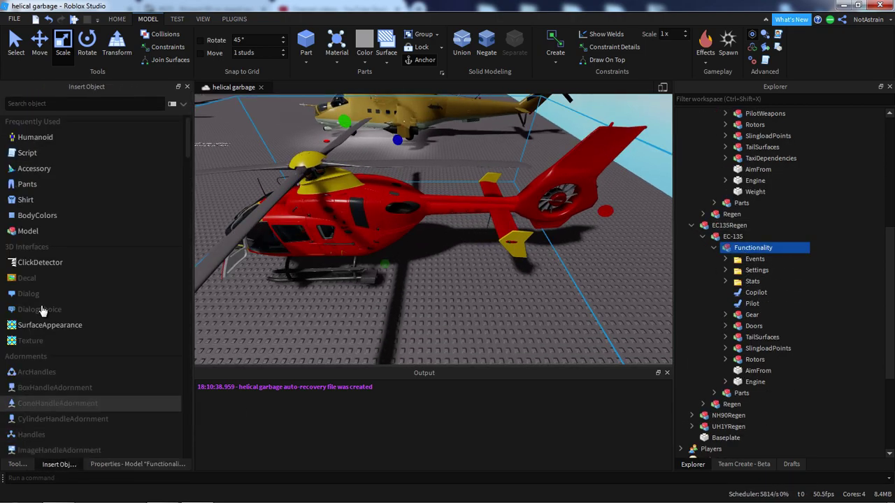
pyautogui.click(40, 235)
pyautogui.click(150, 467)
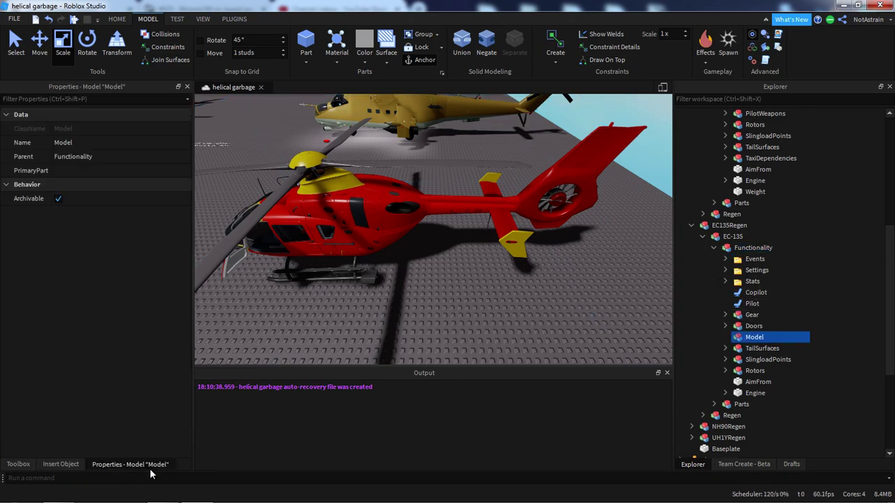
pyautogui.click(96, 143)
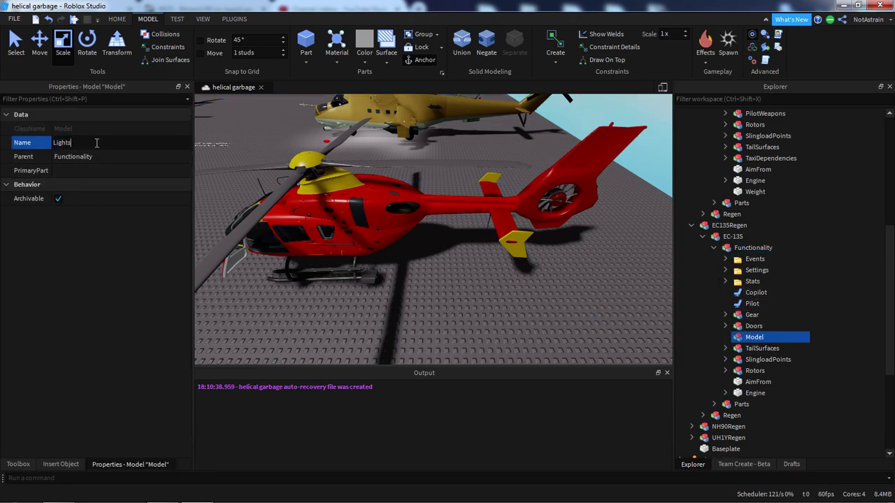
# - Following the Mi24's Lights structure, duplicate the EC-135's Lights model, nest the copy inside the original and rename it Interior
pyautogui.scroll(2, 811, 235)
pyautogui.click(725, 170)
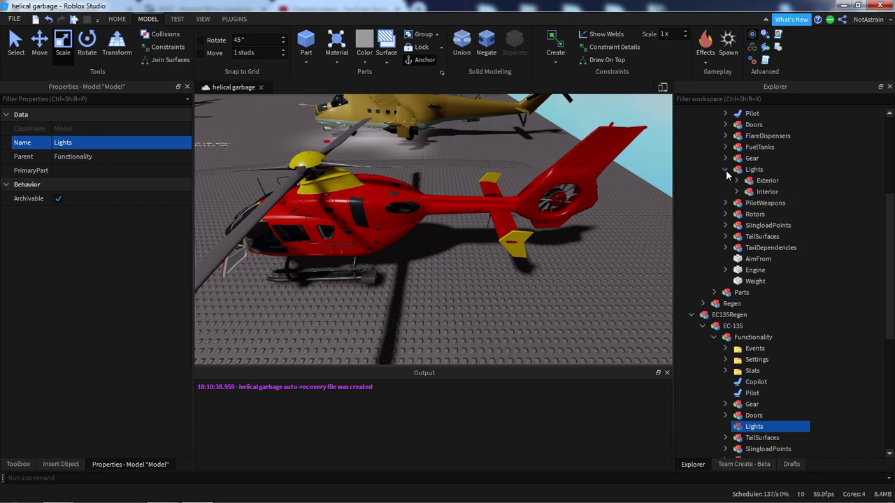
pyautogui.click(737, 191)
pyautogui.click(737, 145)
pyautogui.scroll(-1, 844, 299)
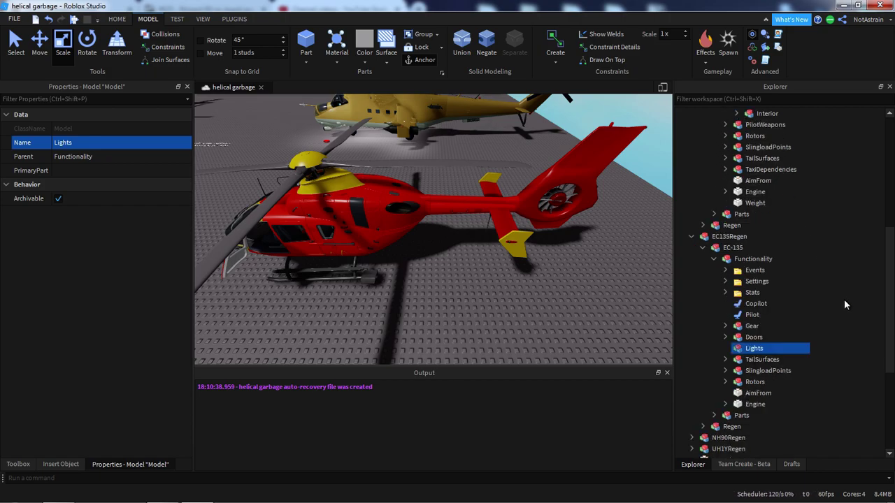
pyautogui.hotkey('ctrl', 'd')
pyautogui.moveTo(759, 353); pyautogui.dragTo(756, 350)
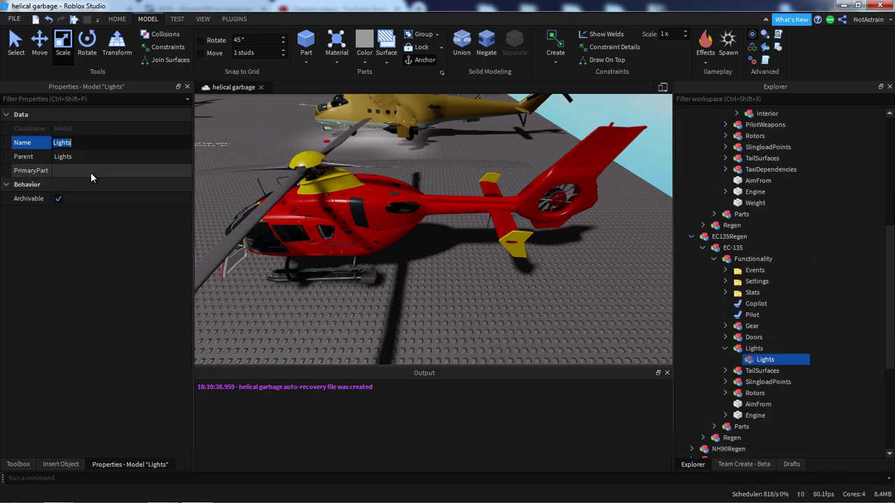
pyautogui.click(92, 144)
pyautogui.write('Interior')
pyautogui.press('Return')
# - Duplicate the Interior model within the EC-135's Lights group and rename the copy Exterior
pyautogui.hotkey('ctrl', 'd')
pyautogui.click(92, 143)
pyautogui.write('Exti')
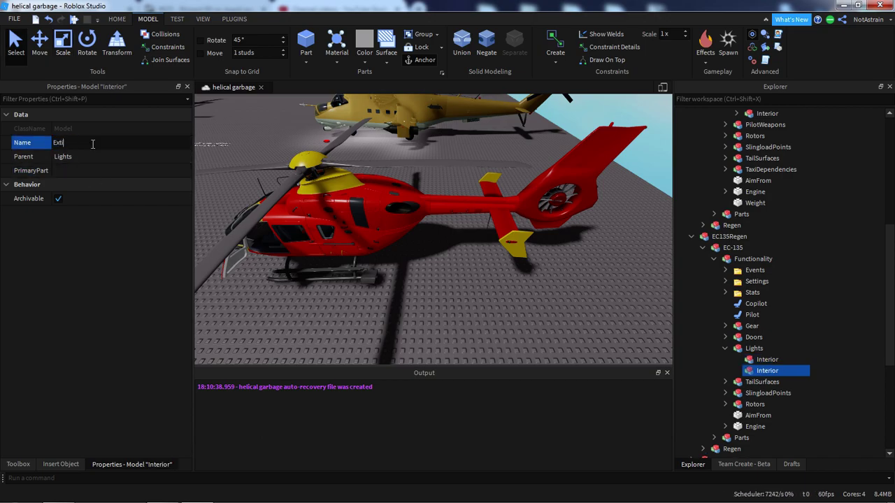
pyautogui.write('or')
pyautogui.press('Return')
pyautogui.click(95, 142)
pyautogui.click(94, 140)
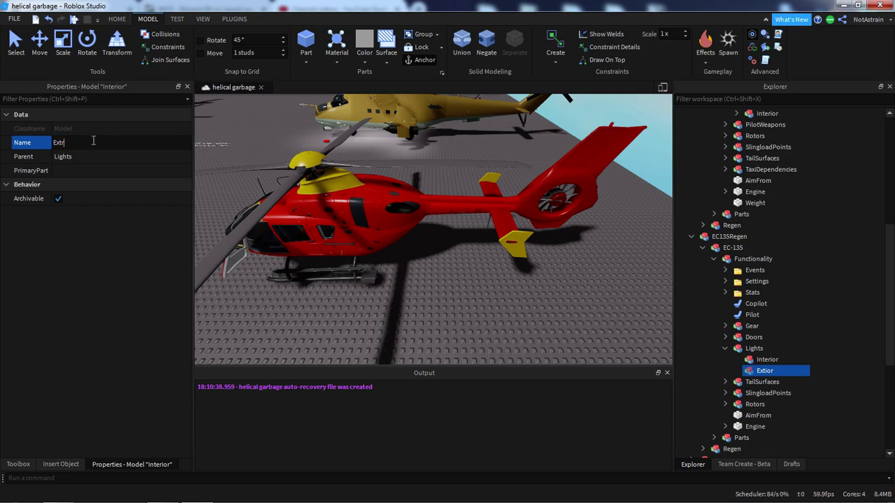
# - Duplicate the first Light in the Mi24's Interior lights and move the copy over beside the EC-135
pyautogui.moveTo(495, 269); pyautogui.dragTo(507, 265, button='right')
pyautogui.scroll(3, 511, 263)
pyautogui.scroll(5, 508, 274)
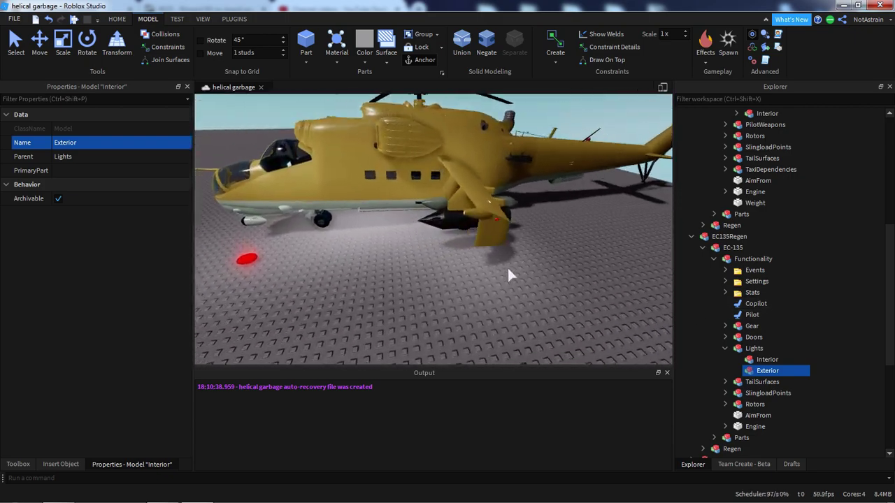
pyautogui.scroll(3, 765, 267)
pyautogui.click(745, 184)
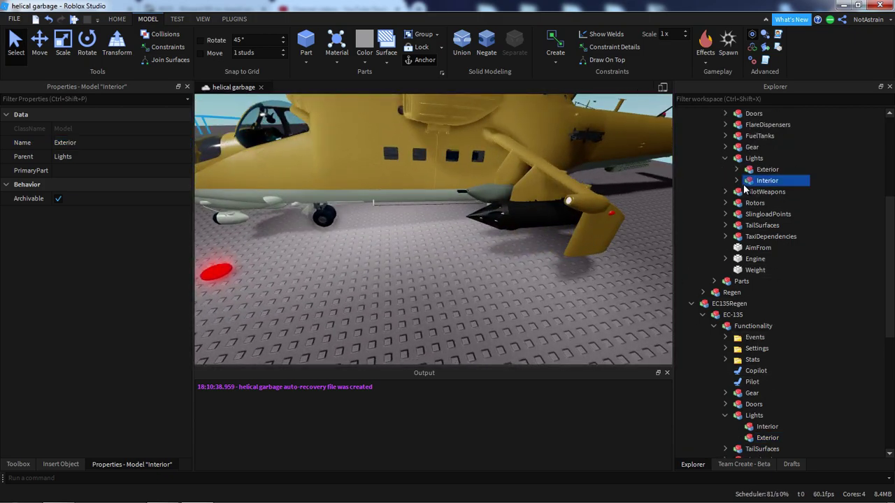
pyautogui.click(737, 181)
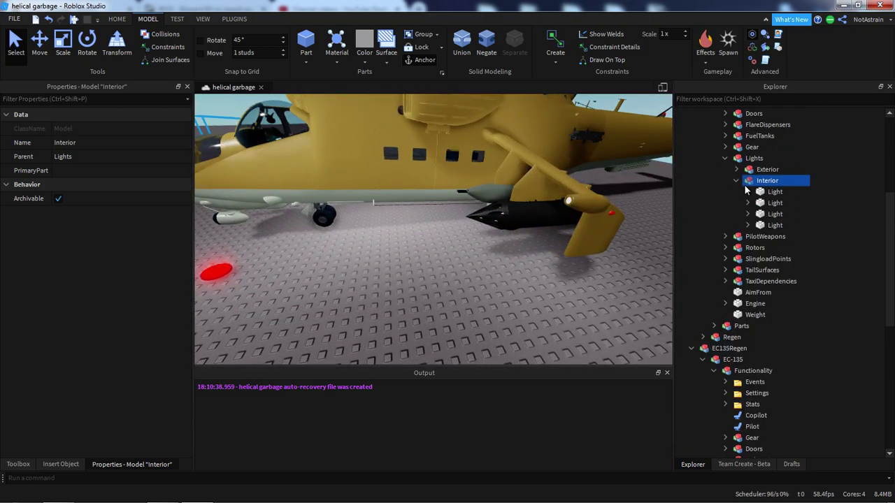
pyautogui.click(774, 191)
pyautogui.press('f')
pyautogui.hotkey('ctrl', 'd')
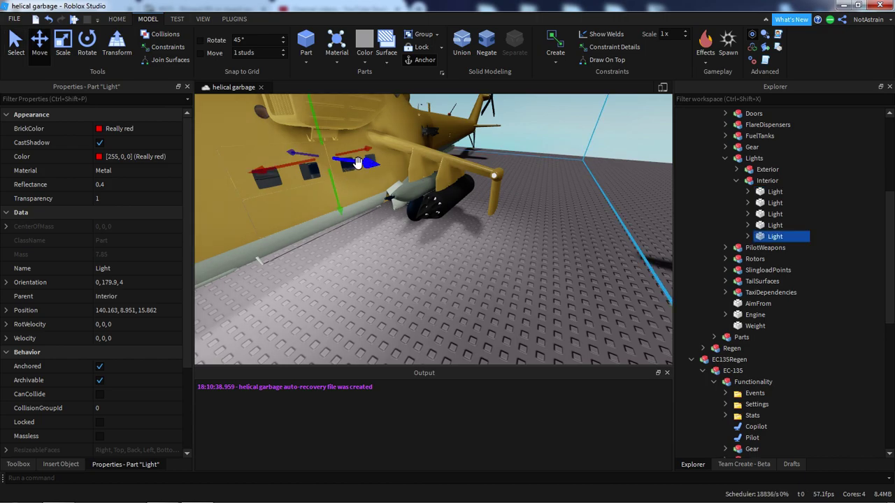
pyautogui.moveTo(361, 164); pyautogui.dragTo(413, 174)
pyautogui.moveTo(413, 175); pyautogui.dragTo(404, 184, button='right')
pyautogui.scroll(2, 412, 190)
pyautogui.scroll(1, 452, 214)
# - Copy the EC-135 AimFrom part's position, 141.446, 8.157, 76.183, to the duplicated Light
pyautogui.scroll(-6, 747, 265)
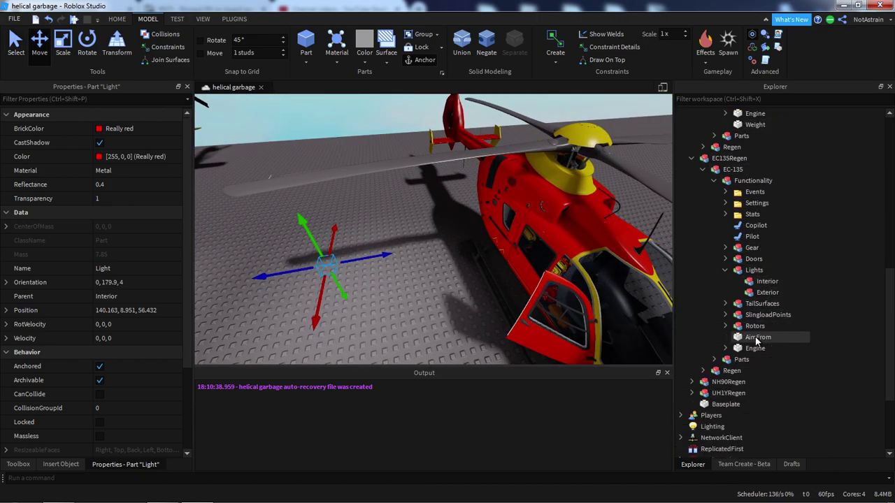
pyautogui.click(758, 338)
pyautogui.click(135, 310)
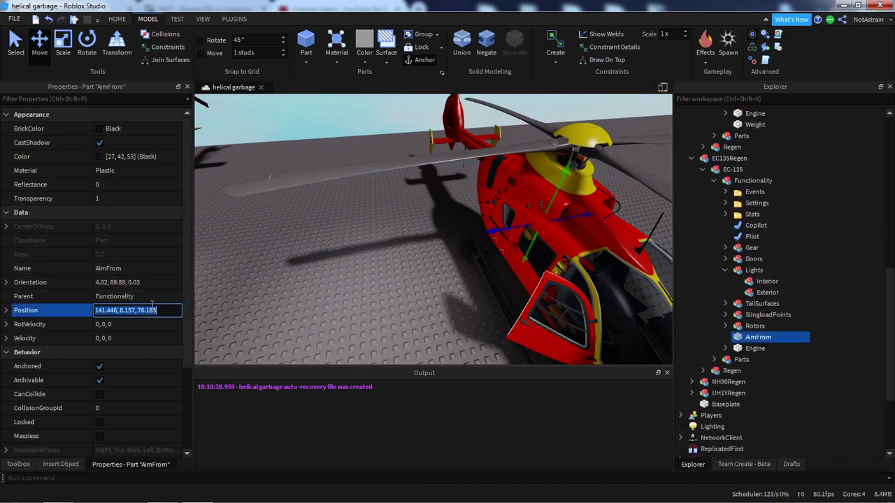
pyautogui.scroll(3, 798, 238)
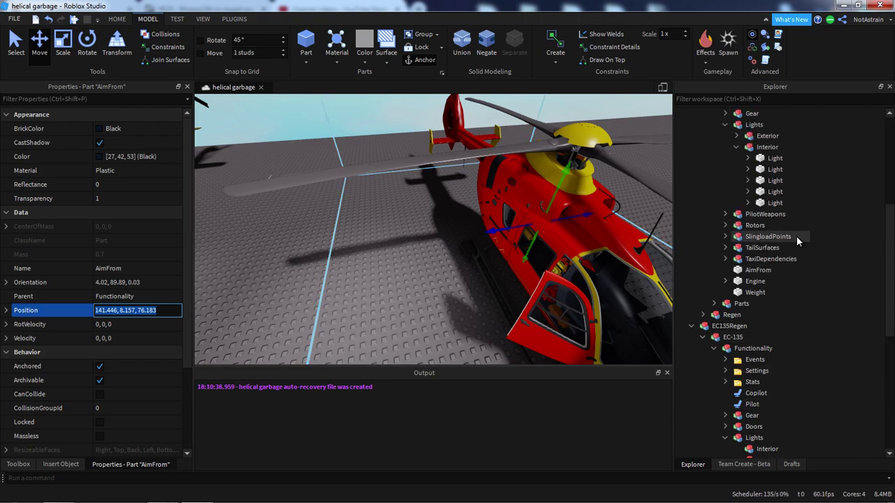
pyautogui.scroll(-5, 796, 236)
pyautogui.scroll(5, 796, 235)
pyautogui.click(775, 136)
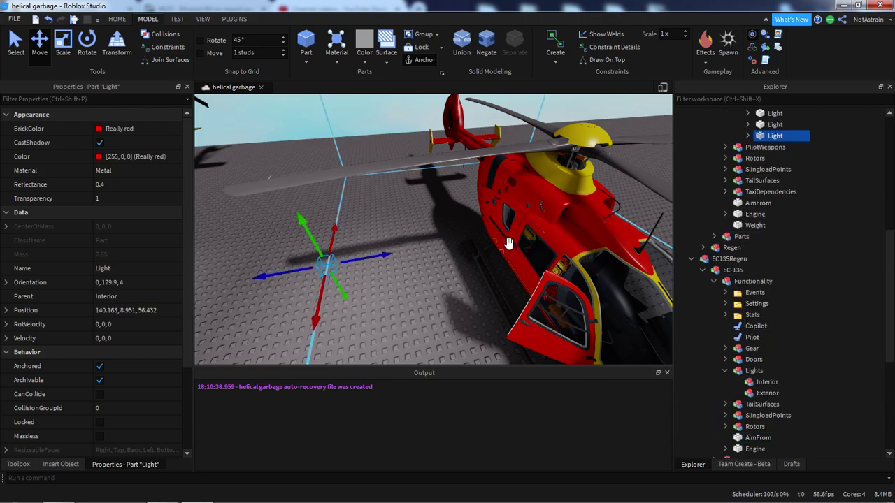
pyautogui.press('Return')
pyautogui.press('f')
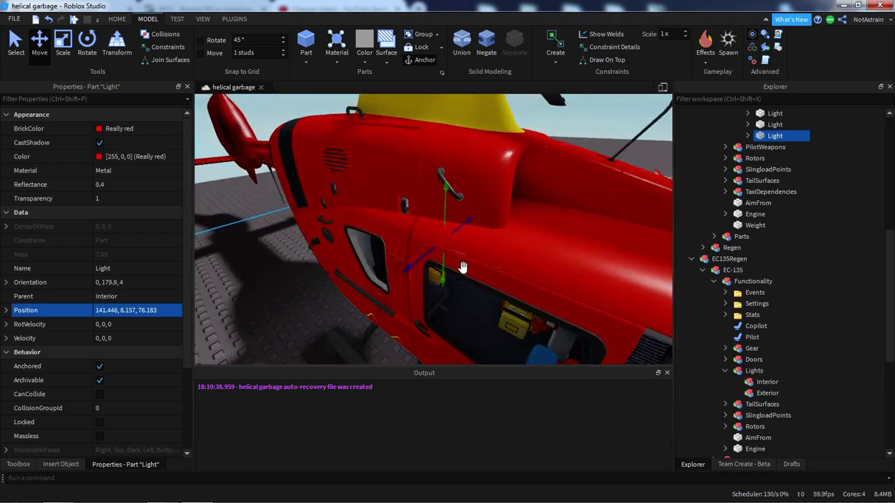
# - Move the Light along the inside of the EC-135's cabin and duplicate it
pyautogui.moveTo(425, 233); pyautogui.dragTo(502, 244)
pyautogui.moveTo(502, 245); pyautogui.dragTo(502, 244, button='right')
pyautogui.moveTo(491, 231); pyautogui.dragTo(682, 266)
pyautogui.hotkey('ctrl', 'd')
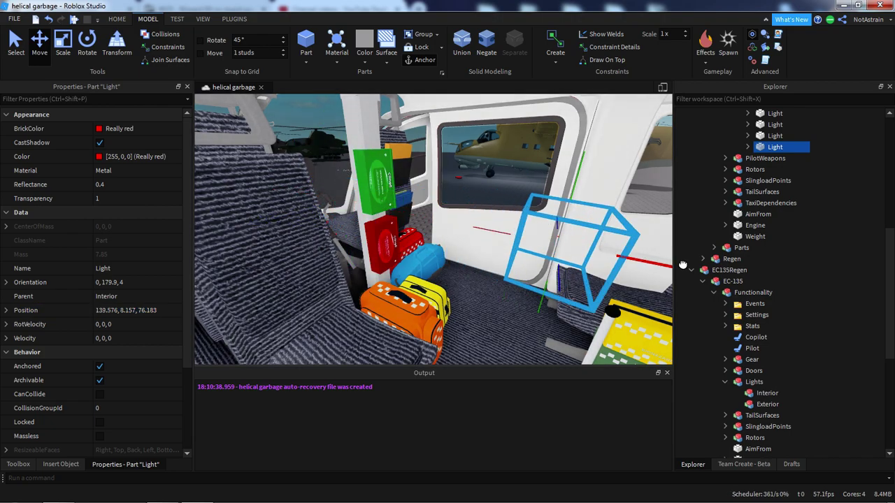
# - Move both cabin Lights into the EC-135's Interior lights model and disable their PointLights
pyautogui.keyDown('ctrl'); pyautogui.click(769, 139); pyautogui.keyUp('ctrl')
pyautogui.moveTo(825, 232); pyautogui.dragTo(787, 395)
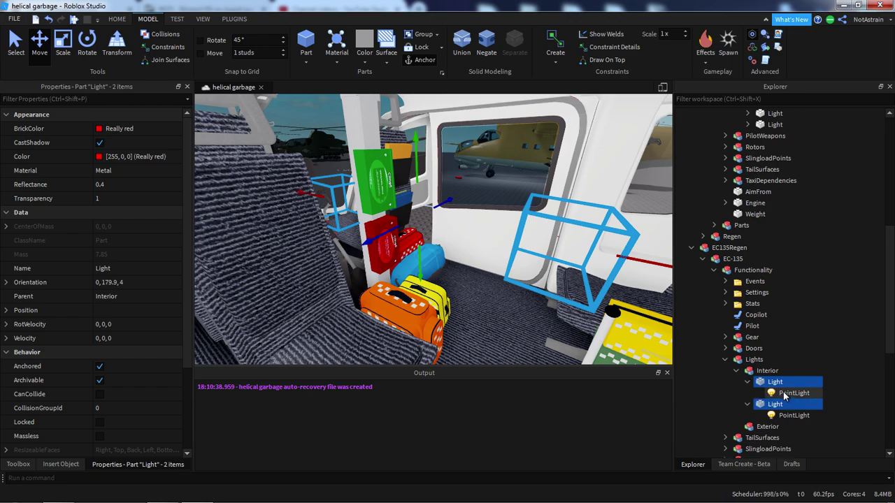
pyautogui.click(785, 395)
pyautogui.keyDown('ctrl'); pyautogui.click(794, 415); pyautogui.keyUp('ctrl')
pyautogui.click(57, 158)
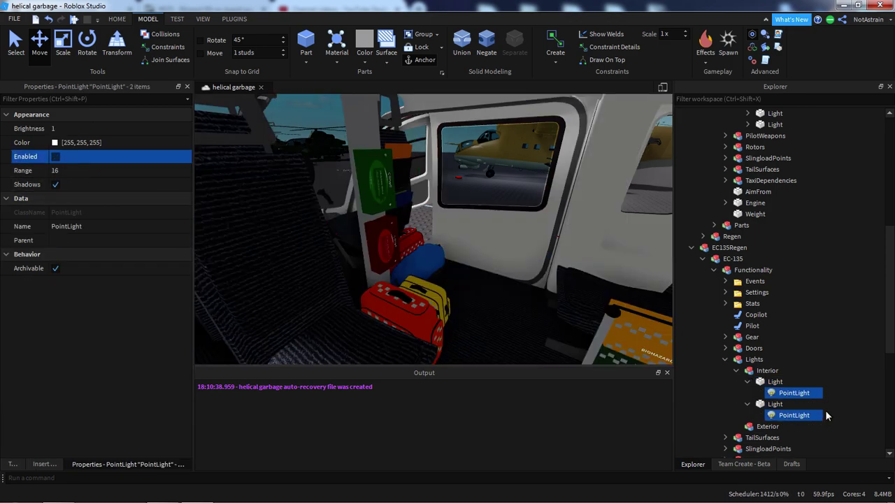
# - Shift the first Interior Light along the EC-135's cabin to position 141.016, 8.157, 76.183
pyautogui.click(775, 382)
pyautogui.press('f')
pyautogui.moveTo(554, 281); pyautogui.dragTo(554, 281, button='right')
pyautogui.scroll(5, 554, 281)
pyautogui.moveTo(382, 182); pyautogui.dragTo(445, 204)
pyautogui.scroll(-6, 445, 204)
pyautogui.moveTo(445, 204); pyautogui.dragTo(445, 204, button='right')
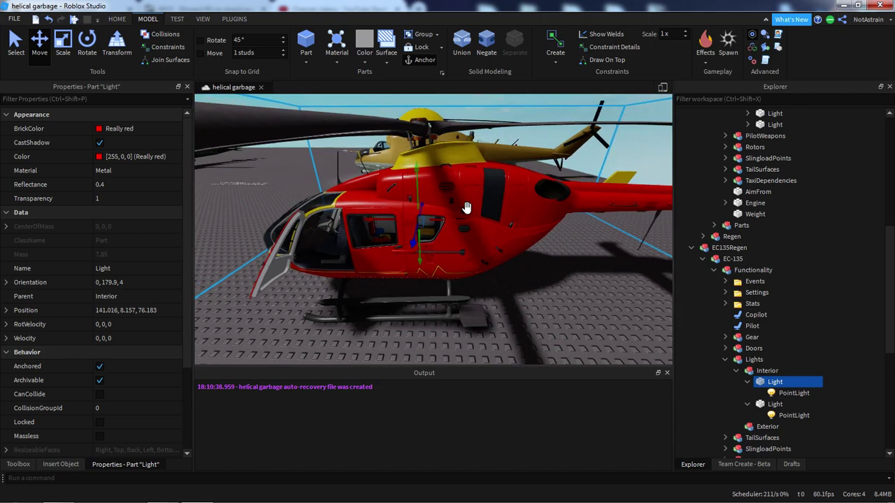
# - Open the Controller script in the EC-135's Events folder and examine its LightsInside and LightsOutside handlers
pyautogui.click(725, 281)
pyautogui.doubleClick(771, 292)
pyautogui.scroll(-2, 462, 225)
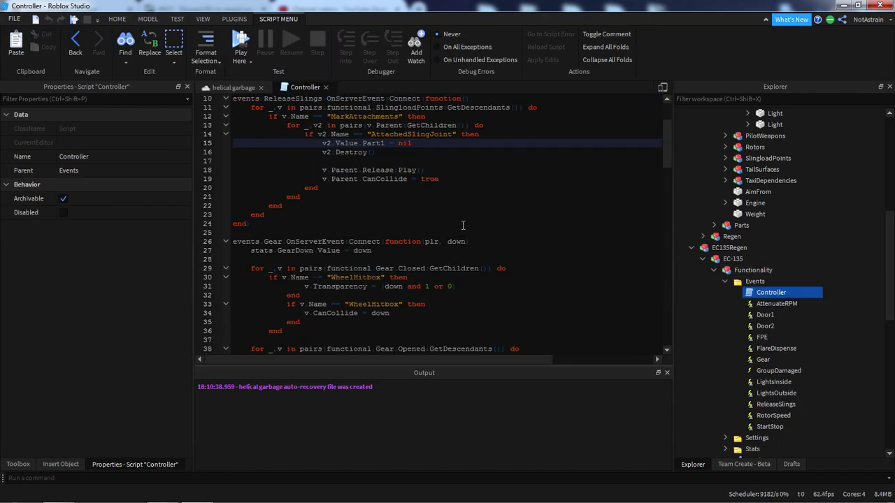
pyautogui.scroll(-20, 462, 225)
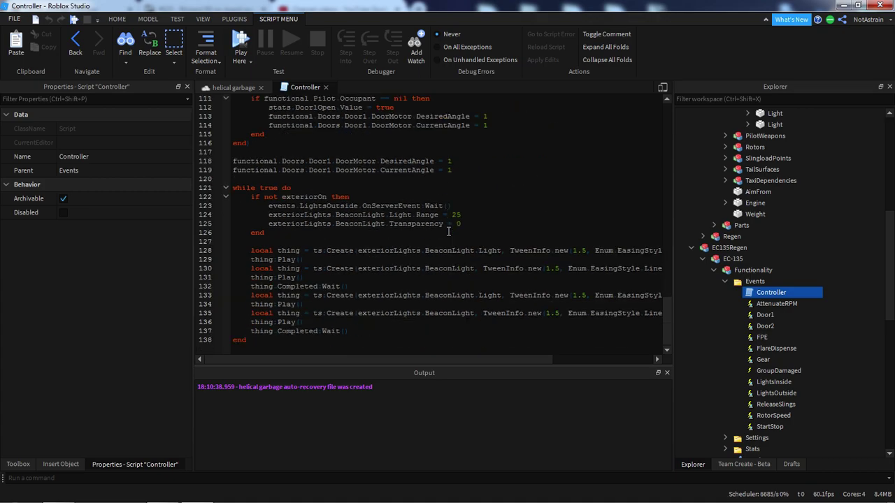
pyautogui.scroll(11, 449, 232)
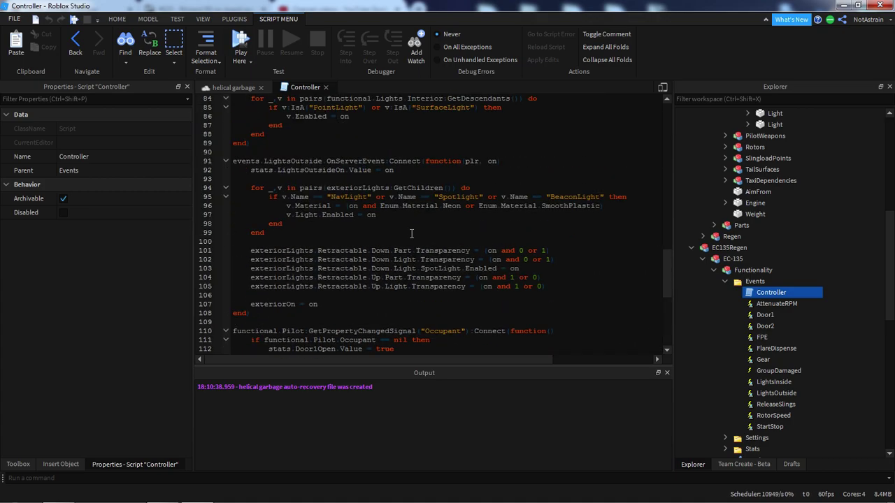
pyautogui.scroll(-1, 410, 233)
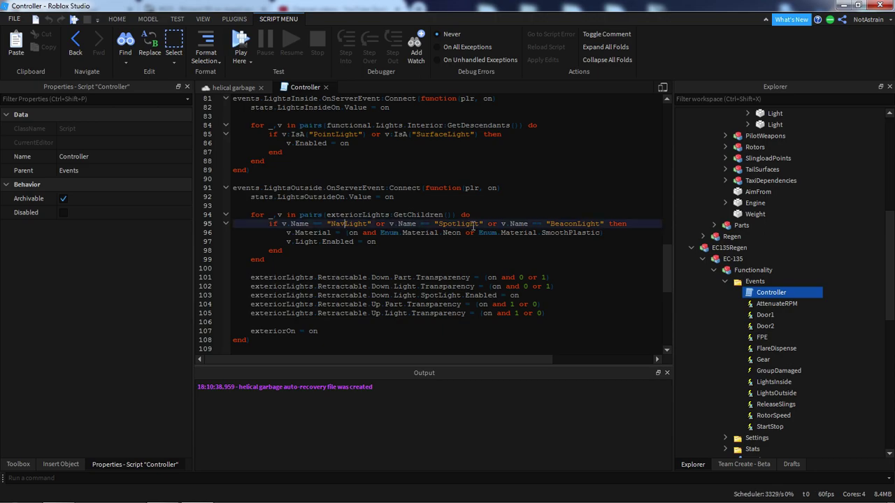
# - Close the Controller script and examine the Mi24's exterior BeaconLight, NavLight and Spotlight placements
pyautogui.click(326, 88)
pyautogui.press('w')
pyautogui.moveTo(511, 174); pyautogui.dragTo(390, 199, button='right')
pyautogui.press('w')
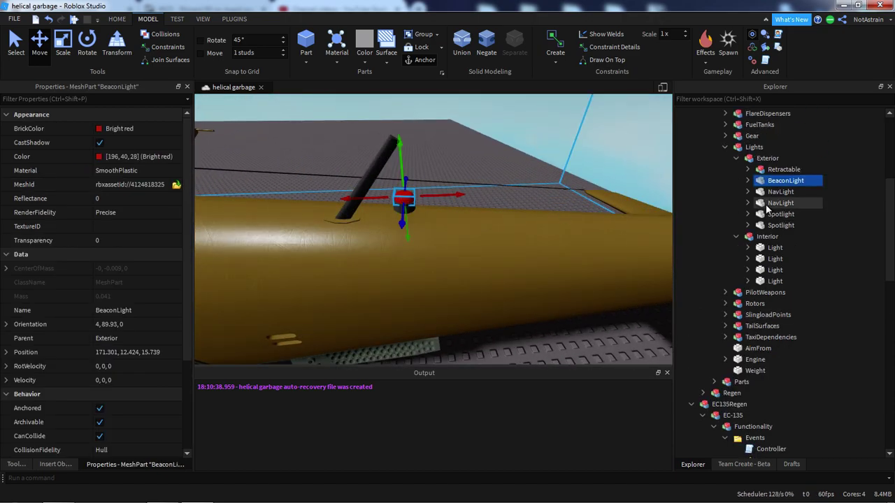
pyautogui.press('Down')
pyautogui.press('f')
pyautogui.moveTo(525, 204); pyautogui.dragTo(526, 206, button='right')
pyautogui.press('Down')
pyautogui.press('Down')
pyautogui.press('f')
pyautogui.scroll(-10, 503, 208)
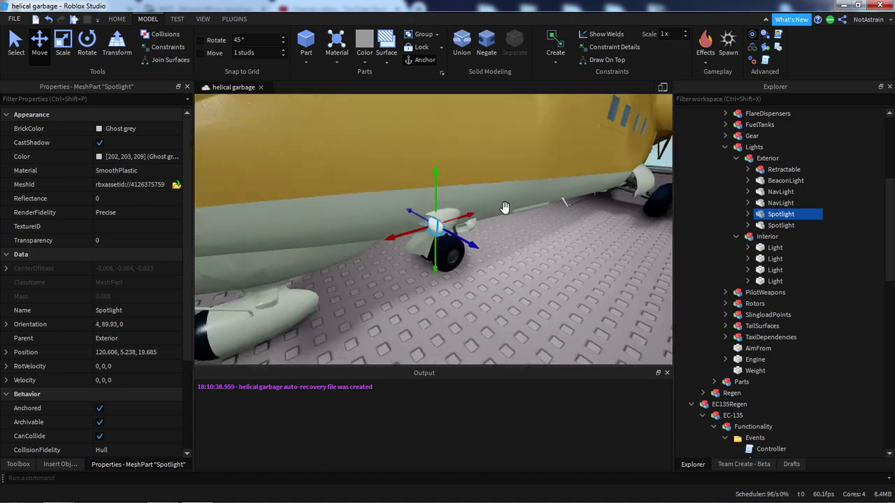
# - Inspect the EC-135's nose, cabin and tail for matching exterior lights
pyautogui.scroll(10, 462, 220)
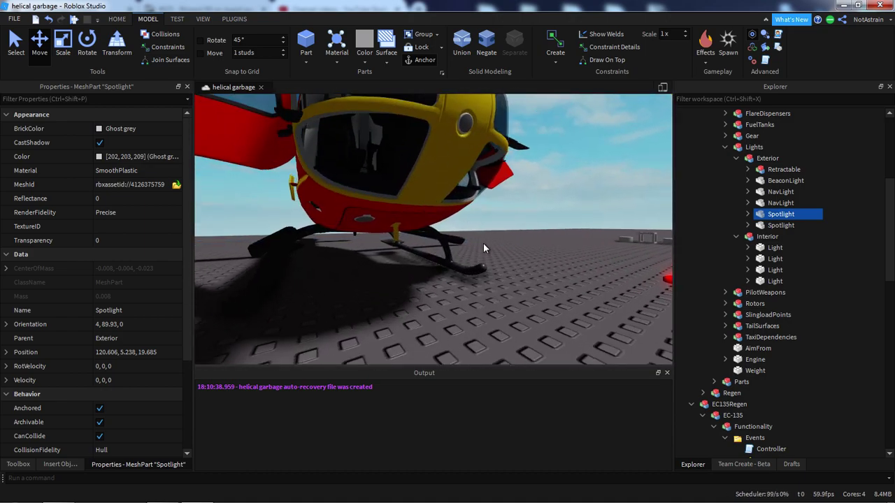
pyautogui.scroll(8, 482, 243)
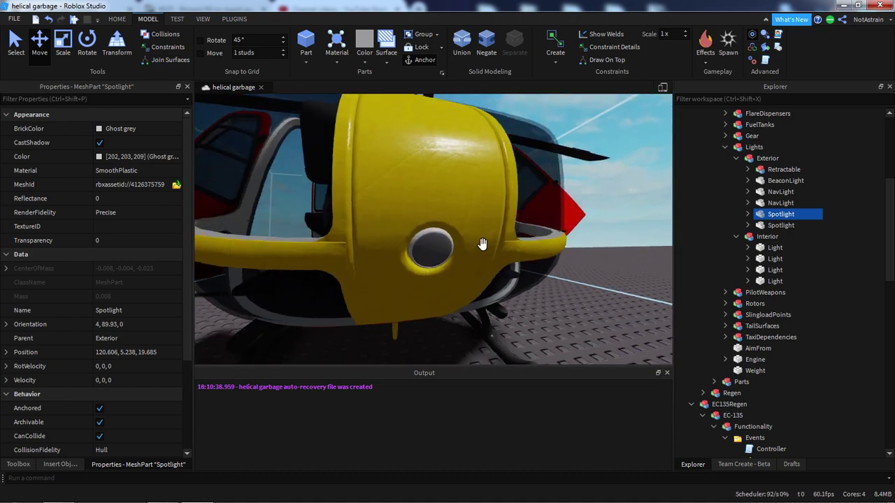
pyautogui.scroll(3, 482, 243)
pyautogui.scroll(-10, 482, 243)
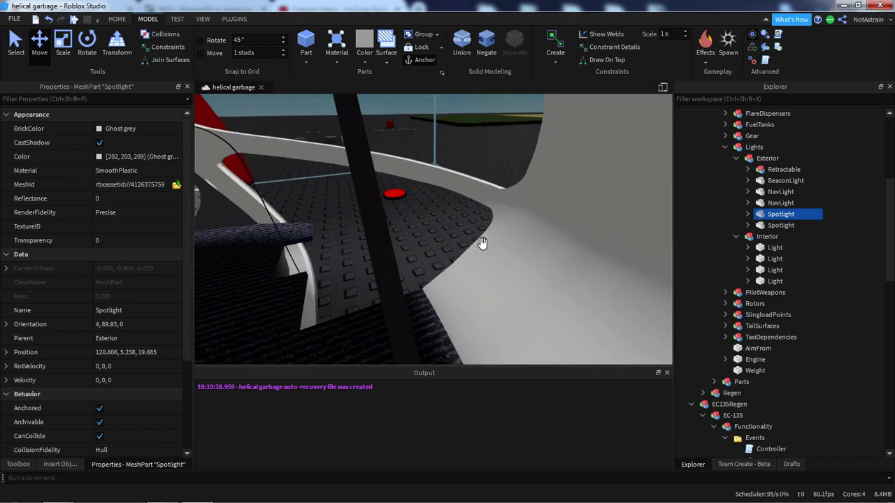
pyautogui.press('e')
pyautogui.press('w')
pyautogui.moveTo(482, 243); pyautogui.dragTo(482, 244, button='right')
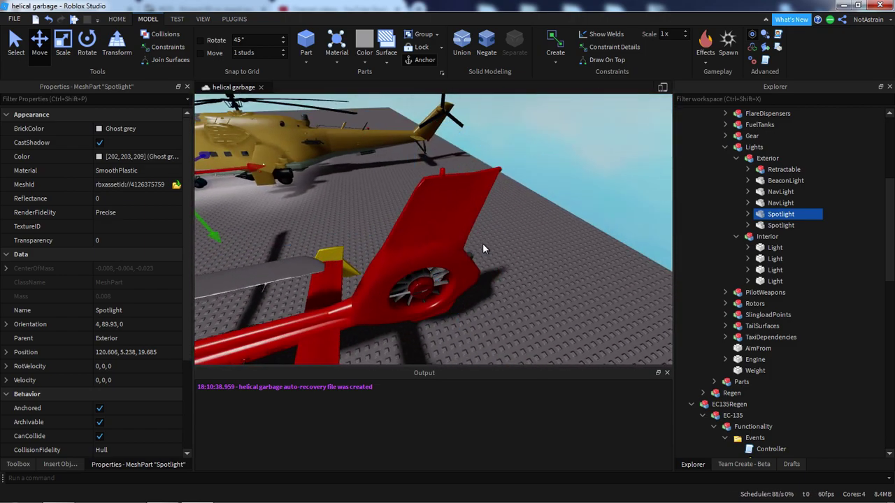
# - Move the BeaconLight on top of the EC-135's tail fin from Parts' Lights into the functional Exterior lights model
pyautogui.press('w')
pyautogui.click(462, 169)
pyautogui.scroll(-3, 769, 233)
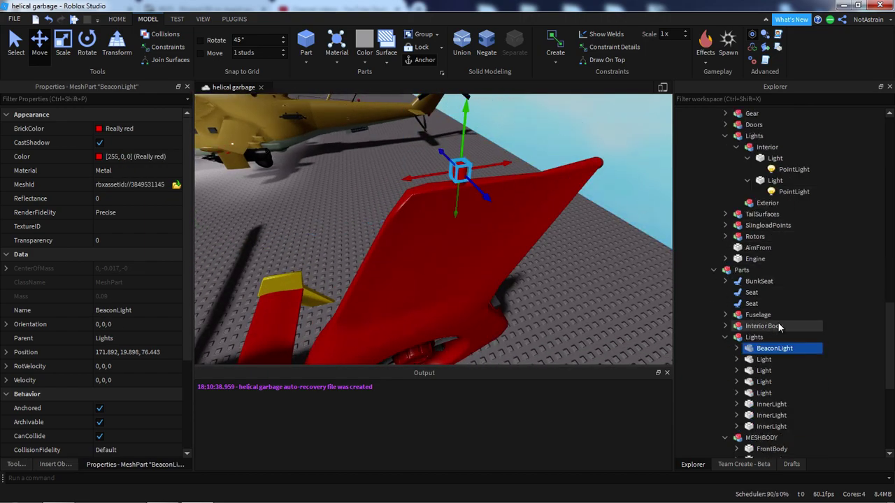
pyautogui.click(738, 348)
pyautogui.click(738, 348)
pyautogui.click(762, 360)
pyautogui.moveTo(476, 233); pyautogui.dragTo(475, 232, button='right')
pyautogui.moveTo(774, 348); pyautogui.dragTo(782, 207)
# - Examine the properties of the Light inside the Mi24's BeaconLight as a reference
pyautogui.scroll(7, 816, 218)
pyautogui.press('w')
pyautogui.moveTo(565, 194); pyautogui.dragTo(565, 194, button='right')
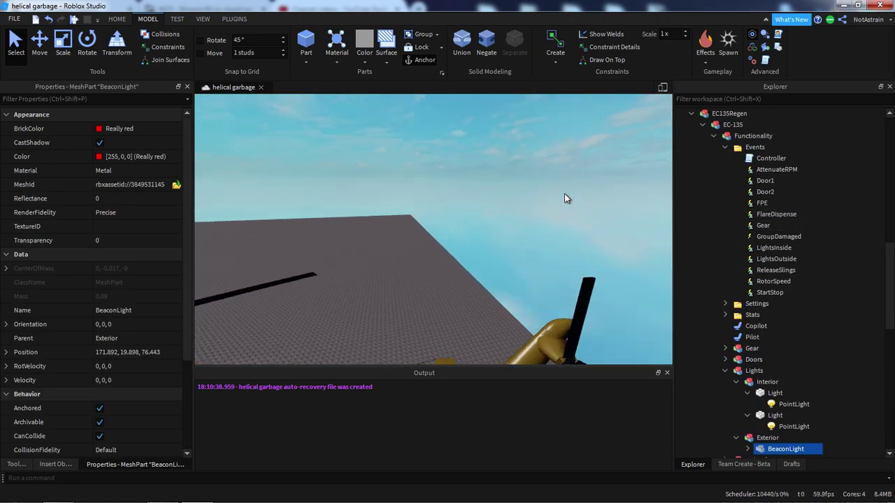
pyautogui.press('f')
pyautogui.keyDown('alt'); pyautogui.click(397, 204); pyautogui.keyUp('alt')
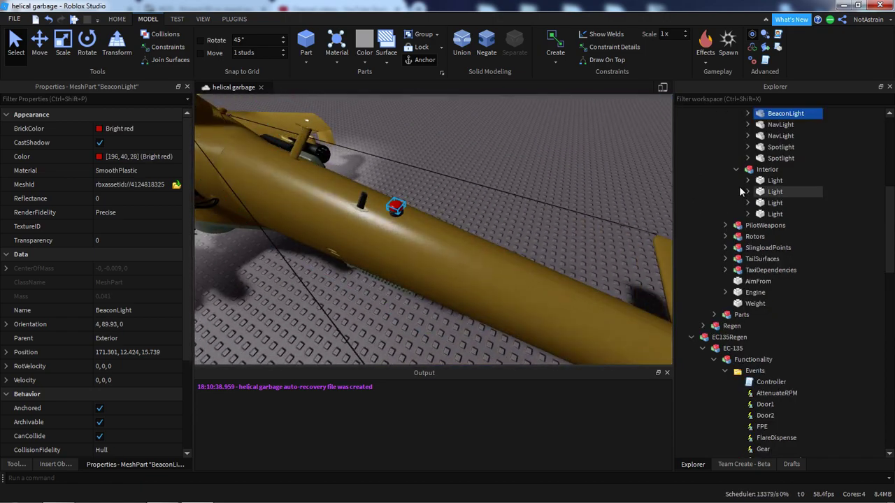
pyautogui.scroll(1, 744, 182)
pyautogui.click(747, 147)
pyautogui.click(774, 161)
pyautogui.press('w')
pyautogui.moveTo(557, 198); pyautogui.dragTo(397, 214, button='right')
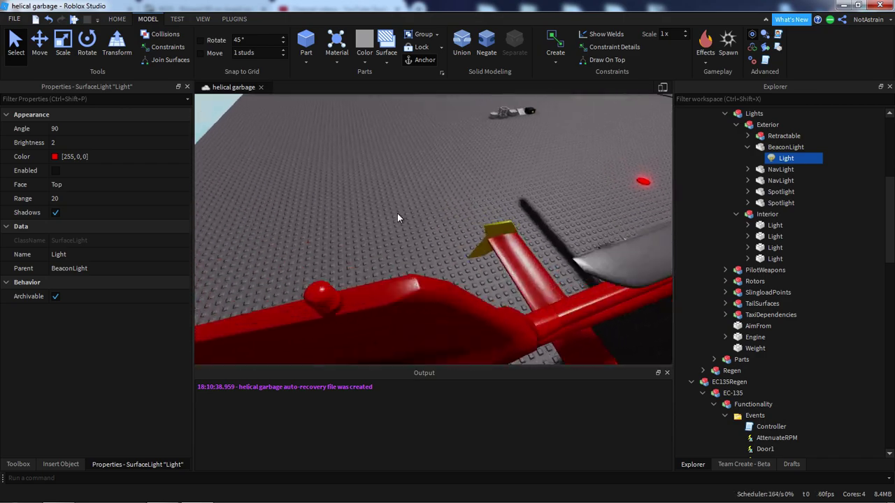
# - Rename the PointLight inside the EC-135's BeaconLight to Light, keeping it disabled
pyautogui.keyDown('alt'); pyautogui.click(308, 299); pyautogui.keyUp('alt')
pyautogui.scroll(-3, 727, 336)
pyautogui.click(748, 349)
pyautogui.click(789, 360)
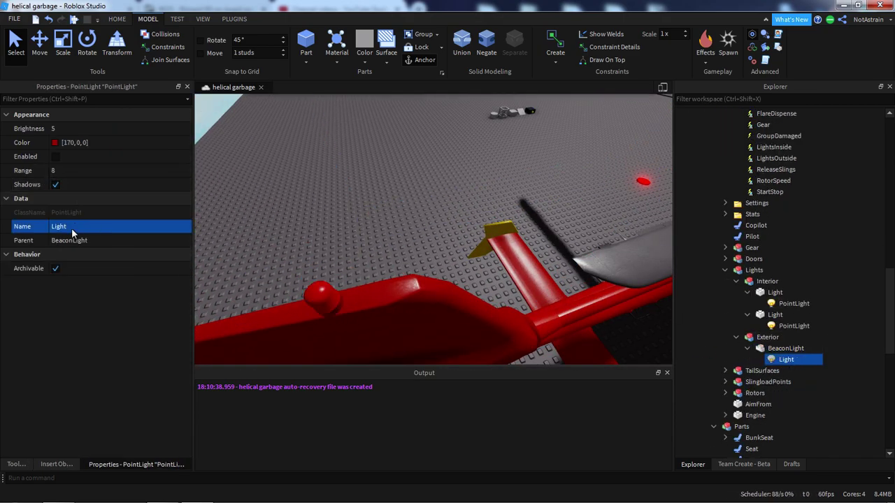
pyautogui.click(81, 160)
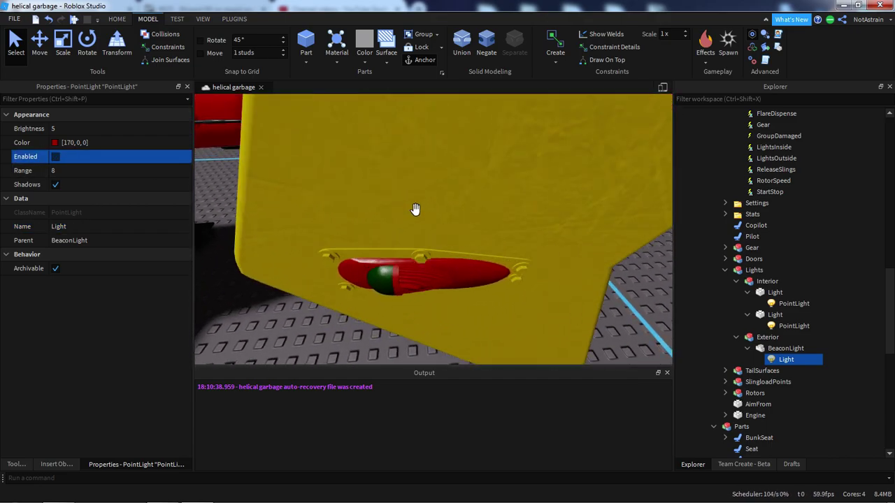
# - Select the green Light on the EC-135's tail end plate and inspect its placement from several sides
pyautogui.click(397, 268)
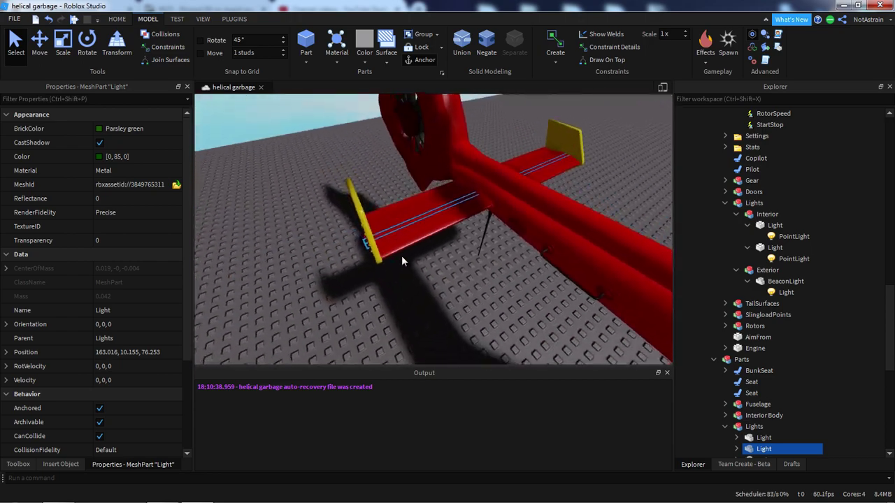
pyautogui.press('f')
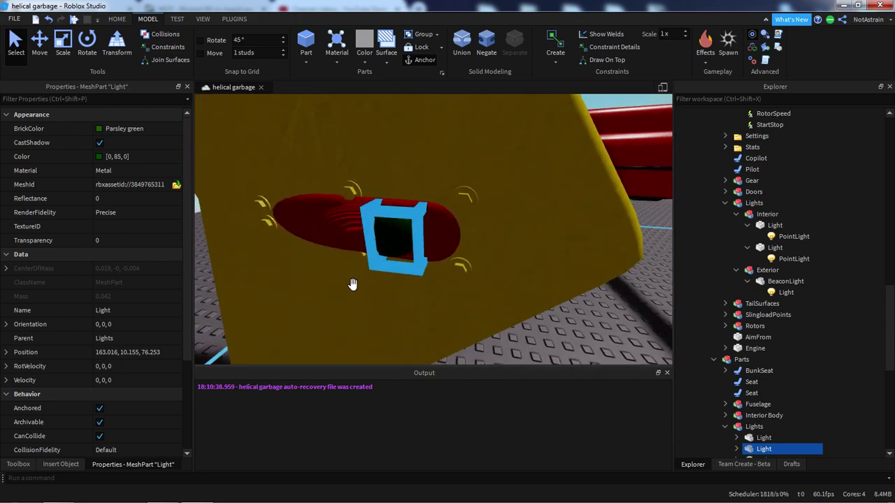
pyautogui.press('s')
pyautogui.moveTo(331, 282); pyautogui.dragTo(330, 282, button='right')
pyautogui.press('w')
pyautogui.press('w')
pyautogui.press('d')
pyautogui.press('w')
pyautogui.press('f')
pyautogui.press('a')
pyautogui.press('s')
pyautogui.press('f')
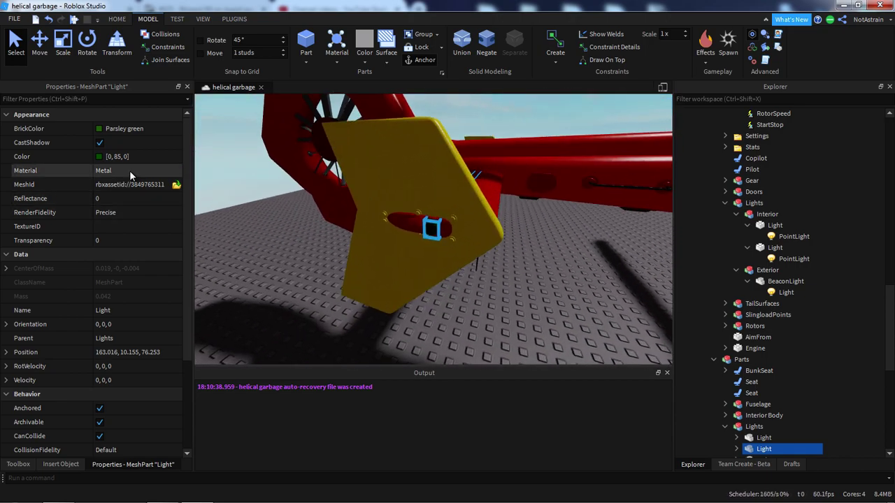
# - Move the green tail Light into the EC-135's Exterior lights model and rename it NavLight
pyautogui.scroll(-2, 756, 357)
pyautogui.moveTo(765, 384); pyautogui.dragTo(817, 263)
pyautogui.moveTo(802, 217); pyautogui.dragTo(797, 203)
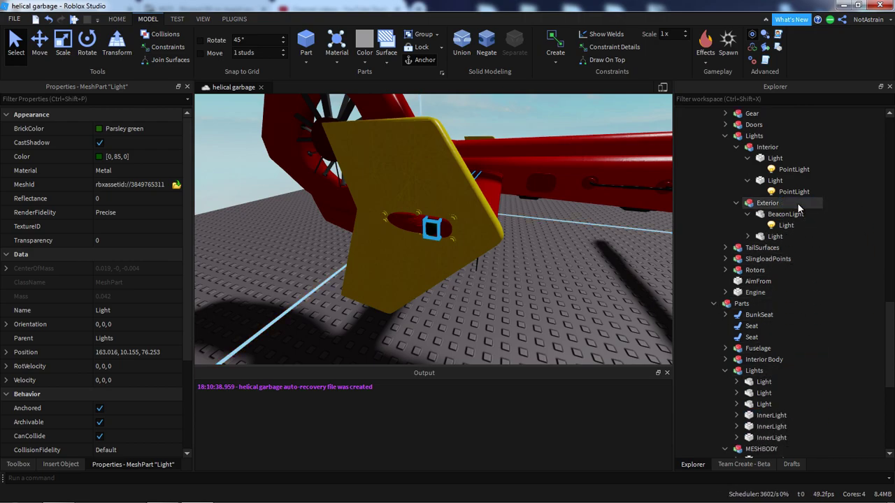
pyautogui.click(129, 308)
pyautogui.write('NavLight')
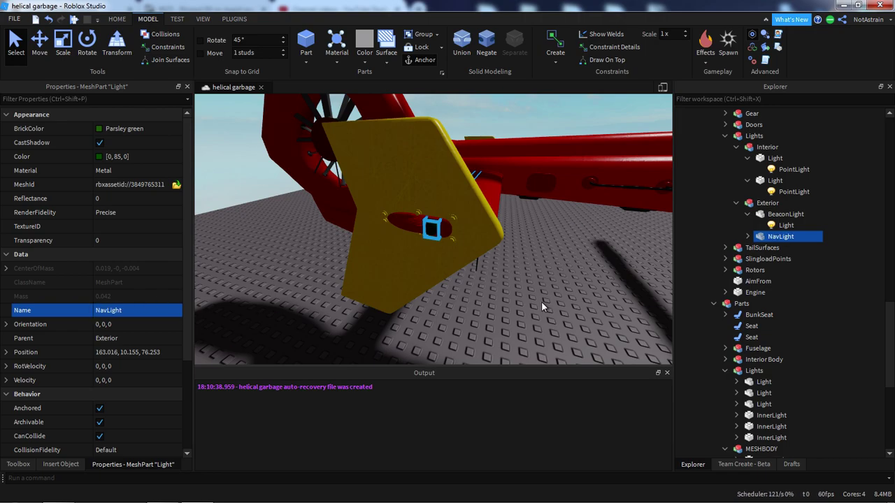
# - Check the Mi24's lights hierarchy and collapse the EC-135's functional Lights model
pyautogui.scroll(-2, 805, 326)
pyautogui.scroll(20, 759, 335)
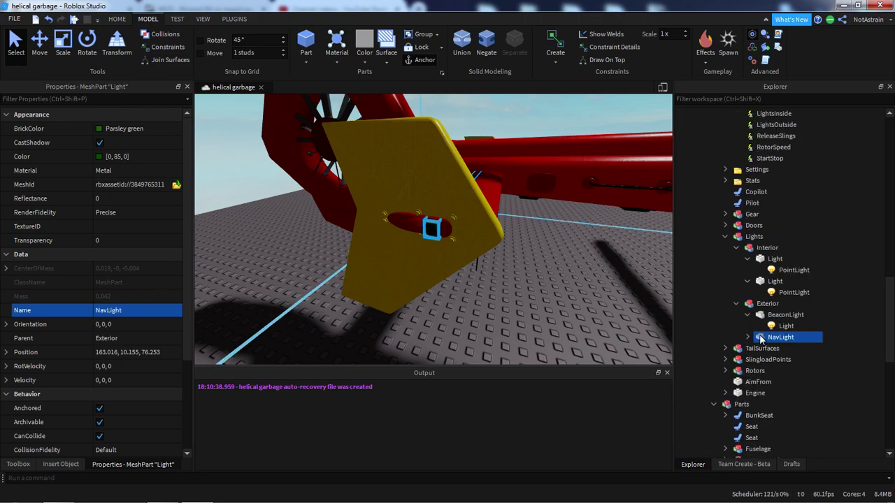
pyautogui.scroll(2, 770, 335)
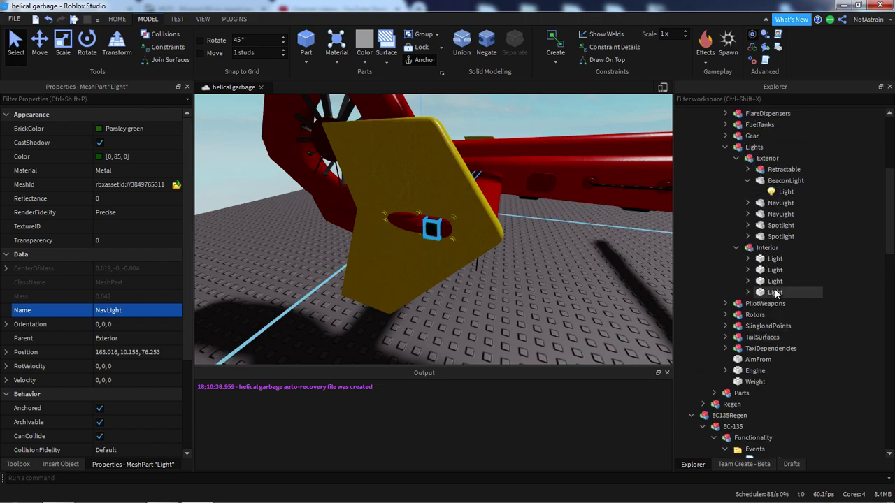
pyautogui.scroll(-15, 762, 210)
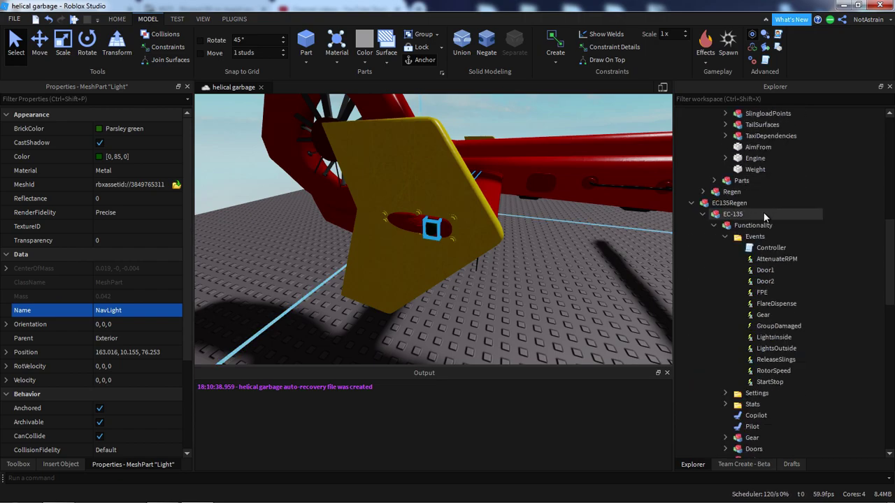
pyautogui.click(737, 293)
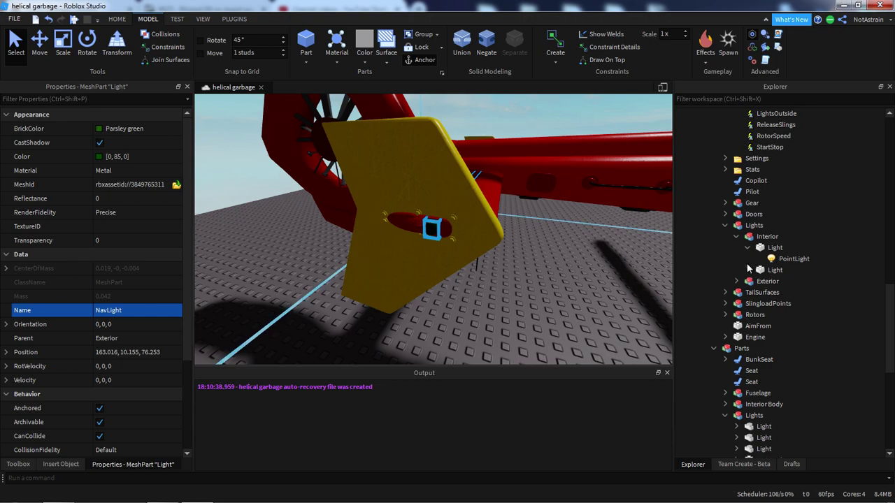
pyautogui.click(725, 226)
pyautogui.scroll(-3, 574, 220)
# - Collapse the Mi24's Lights model and the EC-135's Events folder and Parts model
pyautogui.click(522, 258)
pyautogui.moveTo(522, 258); pyautogui.dragTo(505, 260, button='right')
pyautogui.hotkey('ctrl', '2')
pyautogui.hotkey('ctrl', '1')
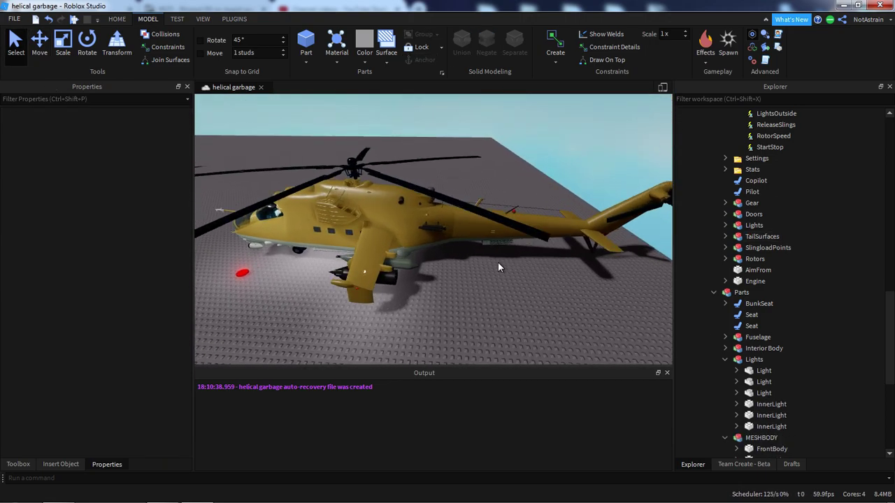
pyautogui.scroll(6, 492, 262)
pyautogui.scroll(-3, 486, 261)
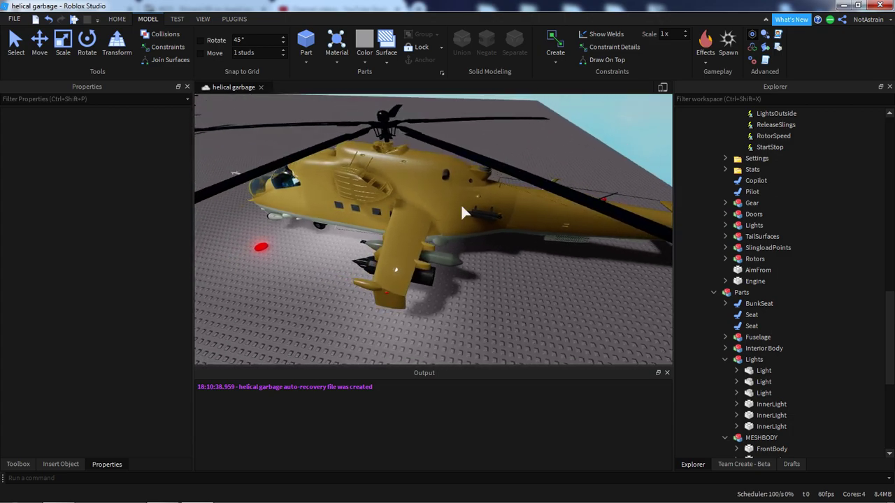
pyautogui.click(481, 217)
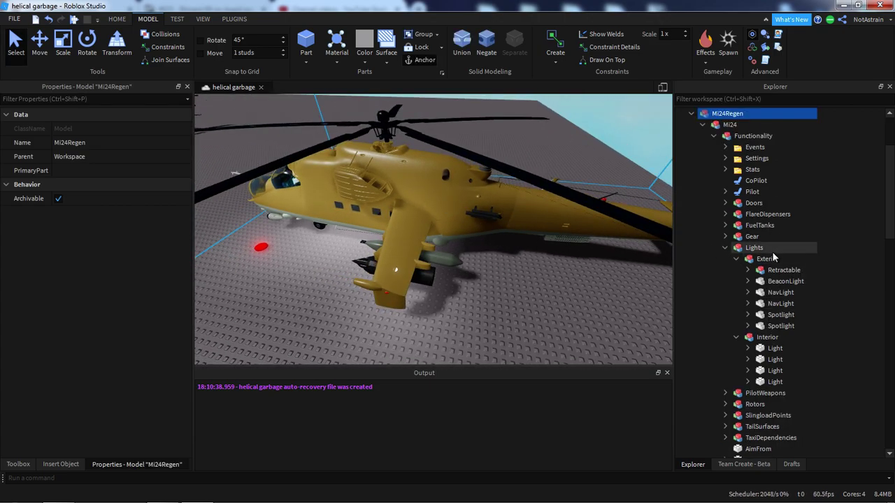
pyautogui.click(726, 248)
pyautogui.scroll(-6, 736, 241)
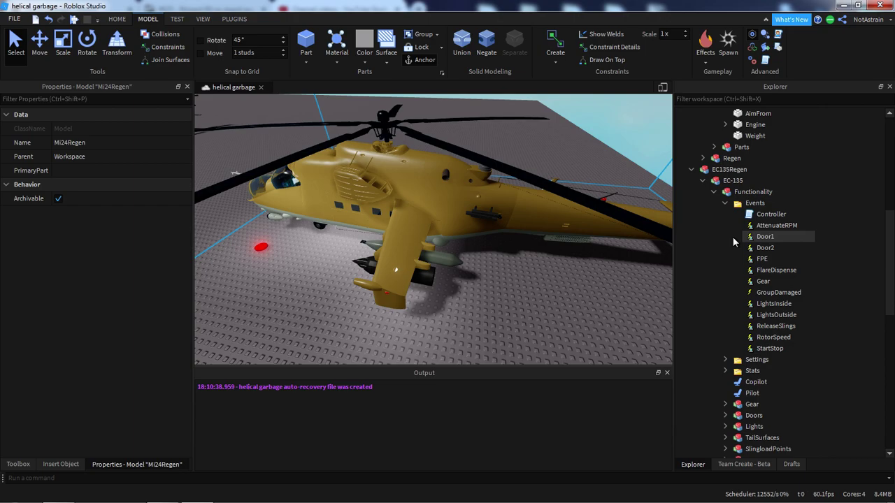
pyautogui.click(725, 203)
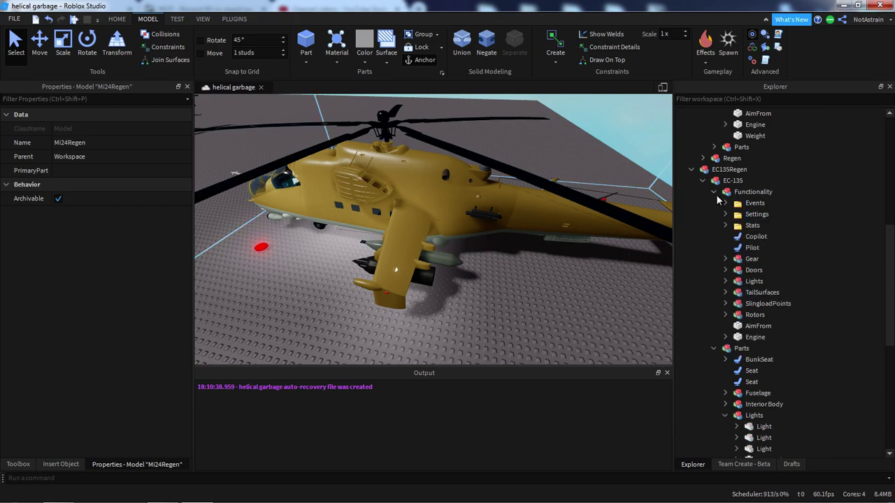
pyautogui.click(714, 348)
# - Place the small grey Part on the ground beside the EC-135 and rename it EngineHitbox
pyautogui.moveTo(629, 283); pyautogui.dragTo(548, 233, button='right')
pyautogui.press('w')
pyautogui.click(549, 233)
pyautogui.scroll(1, 548, 233)
pyautogui.moveTo(443, 241); pyautogui.dragTo(444, 274)
pyautogui.press('w')
pyautogui.moveTo(463, 274); pyautogui.dragTo(470, 271, button='right')
pyautogui.press('w')
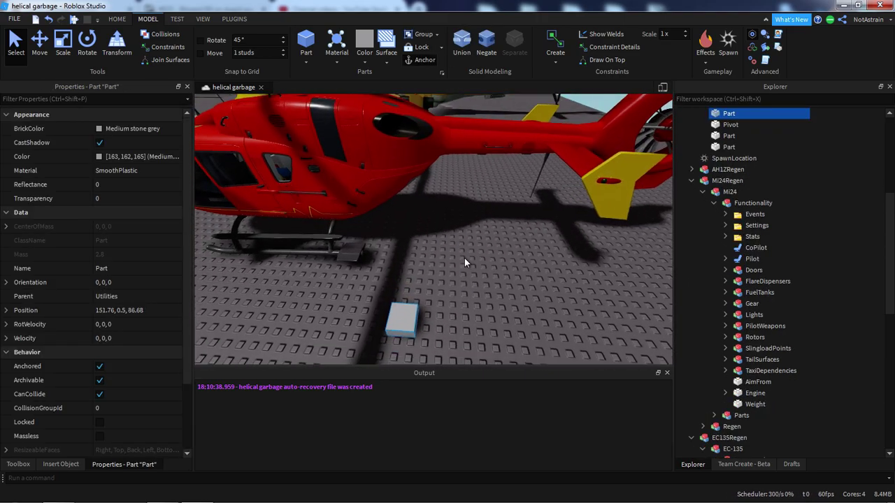
pyautogui.click(131, 268)
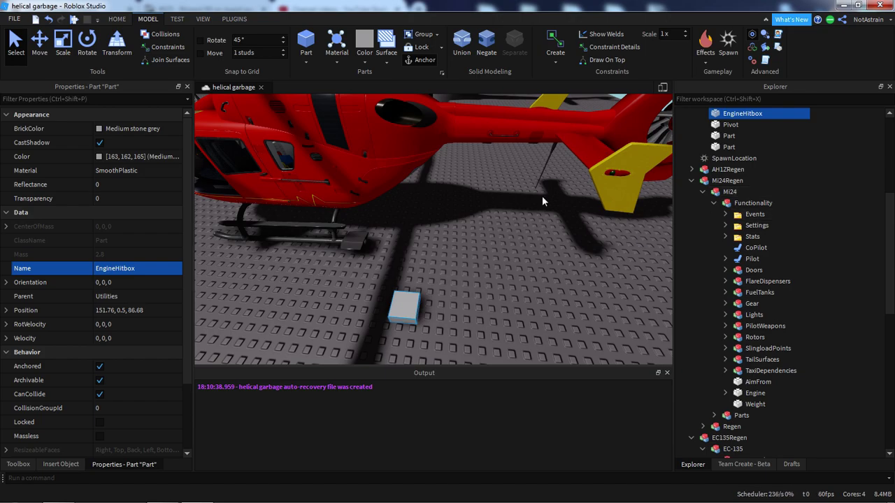
# - Copy the position of the EC-135's yellow rotor cap, 141.446, 16.587, 76.183, to the EngineHitbox
pyautogui.scroll(-3, 610, 178)
pyautogui.moveTo(610, 178); pyautogui.dragTo(447, 209, button='right')
pyautogui.click(358, 148)
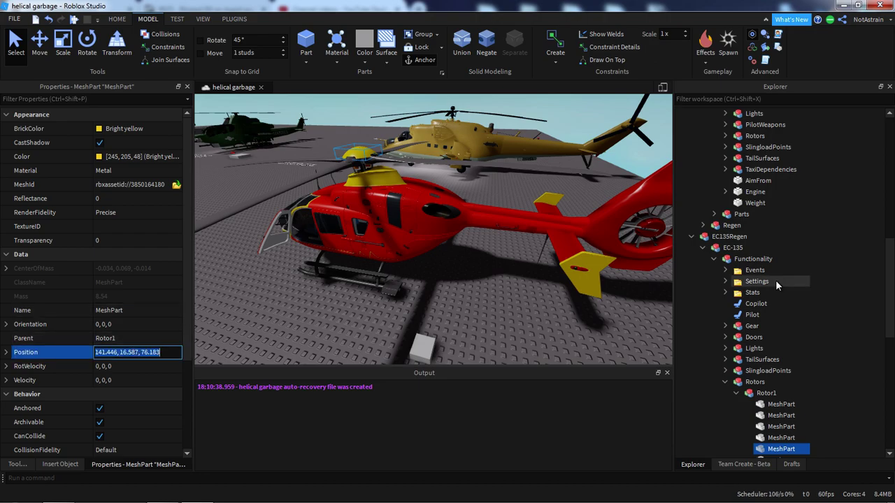
pyautogui.scroll(4, 779, 273)
pyautogui.scroll(-12, 766, 300)
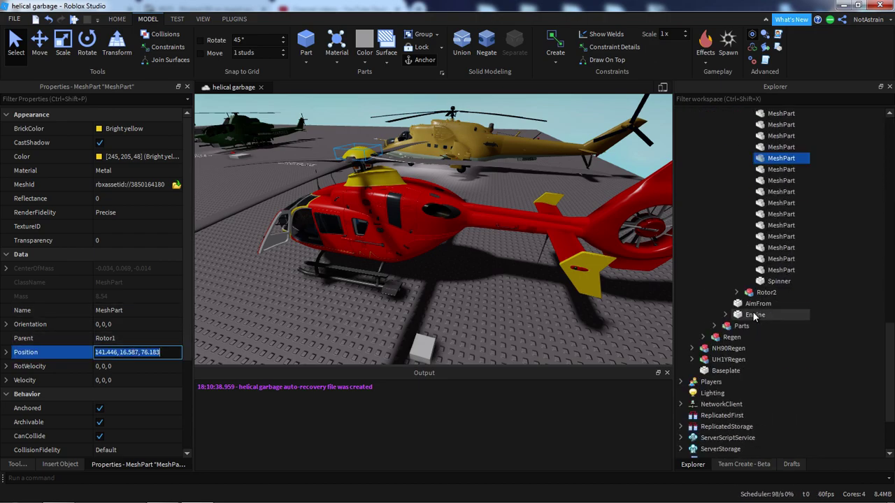
pyautogui.scroll(10, 706, 357)
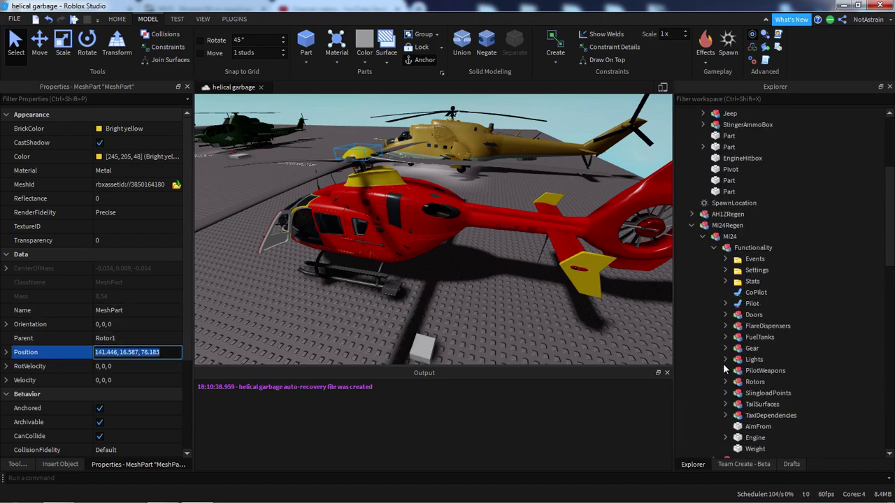
pyautogui.click(742, 227)
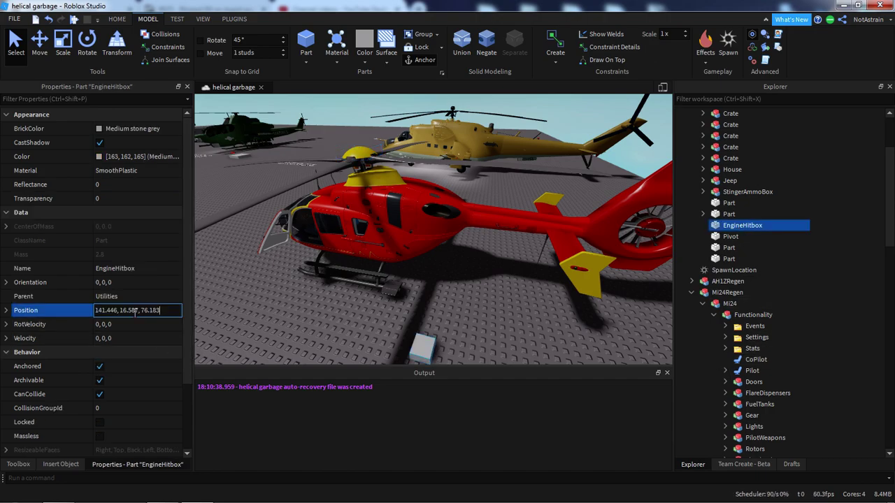
pyautogui.scroll(3, 732, 290)
pyautogui.scroll(-1, 733, 290)
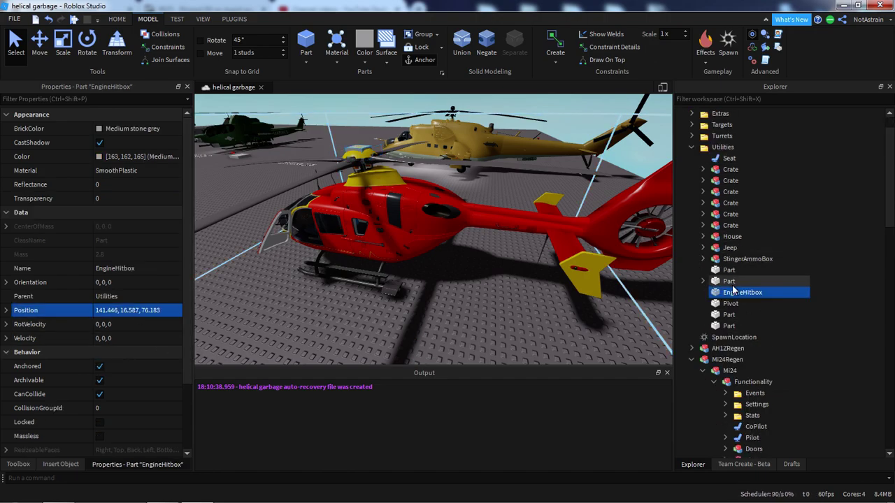
# - Lower the EngineHitbox beneath the EC-135's main rotor to position 141.446, 13.887, 76.183
pyautogui.moveTo(501, 256); pyautogui.dragTo(476, 259, button='right')
pyautogui.scroll(4, 501, 255)
pyautogui.hotkey('ctrl', '2')
pyautogui.moveTo(355, 225); pyautogui.dragTo(376, 280)
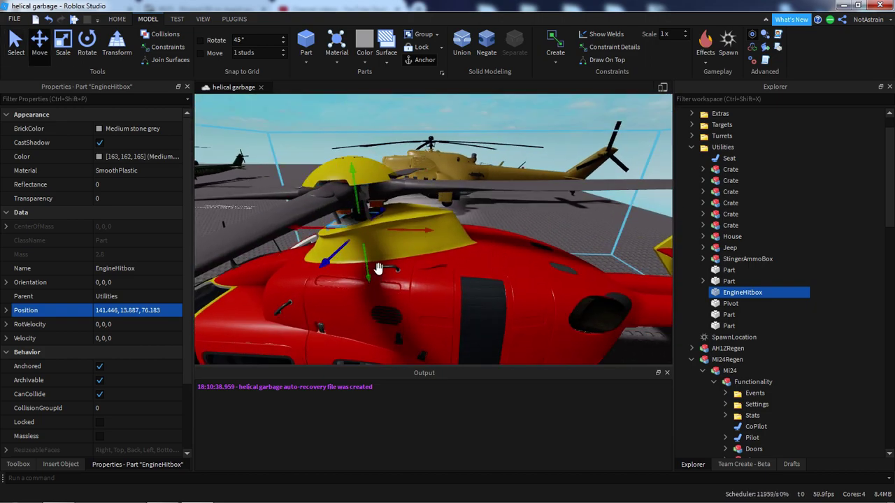
# - Scale the EngineHitbox lengthwise along the EC-135's engine cover, leaving its centre at 143.021, 13.887, 76.183
pyautogui.hotkey('ctrl', '3')
pyautogui.moveTo(366, 221); pyautogui.dragTo(366, 221, button='right')
pyautogui.press('d')
pyautogui.moveTo(311, 222); pyautogui.dragTo(484, 231)
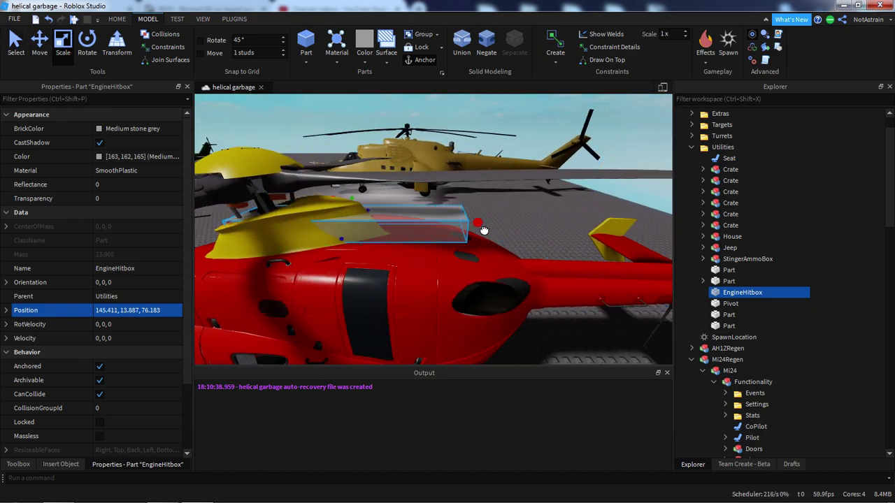
pyautogui.moveTo(378, 224); pyautogui.dragTo(386, 224)
pyautogui.press('d')
pyautogui.moveTo(406, 214); pyautogui.dragTo(405, 214, button='right')
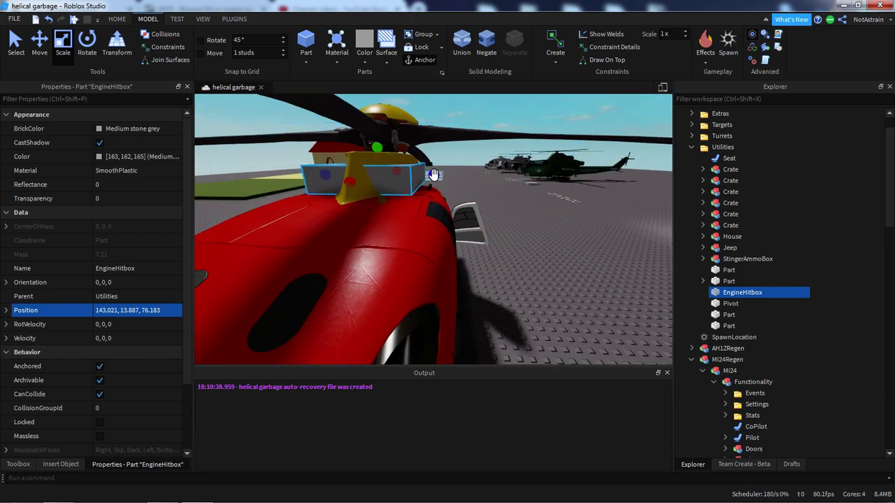
# - Widen the EngineHitbox evenly across the engine cover, adjust its length slightly and undo the last resize
pyautogui.moveTo(433, 175); pyautogui.dragTo(434, 175, button='right')
pyautogui.press('d')
pyautogui.moveTo(389, 174); pyautogui.dragTo(425, 176)
pyautogui.press('a')
pyautogui.moveTo(433, 176); pyautogui.dragTo(433, 176, button='right')
pyautogui.moveTo(443, 175); pyautogui.dragTo(446, 171)
pyautogui.moveTo(336, 204); pyautogui.dragTo(326, 205)
pyautogui.press('w')
pyautogui.moveTo(384, 223); pyautogui.dragTo(420, 201, button='right')
pyautogui.press('w')
pyautogui.hotkey('ctrl', 'z')
# - Extend the EngineHitbox's underside into the fuselage and widen it further, leaving its centre at 143.471, 13.202, 76.183
pyautogui.press('e')
pyautogui.press('w')
pyautogui.moveTo(422, 174); pyautogui.dragTo(424, 216)
pyautogui.press('s')
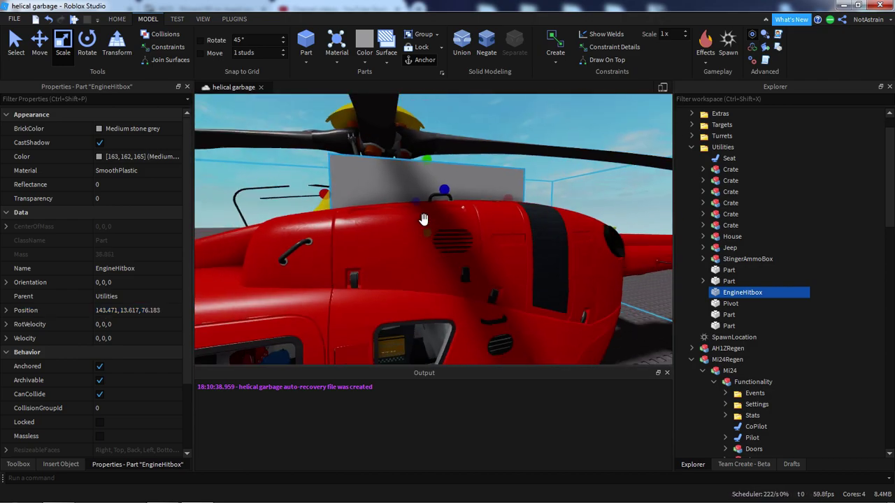
pyautogui.moveTo(417, 231); pyautogui.dragTo(418, 231, button='right')
pyautogui.press('e')
pyautogui.moveTo(431, 210); pyautogui.dragTo(452, 214)
pyautogui.moveTo(371, 249); pyautogui.dragTo(367, 260)
pyautogui.press('d')
pyautogui.moveTo(413, 250); pyautogui.dragTo(435, 248, button='right')
pyautogui.press('w')
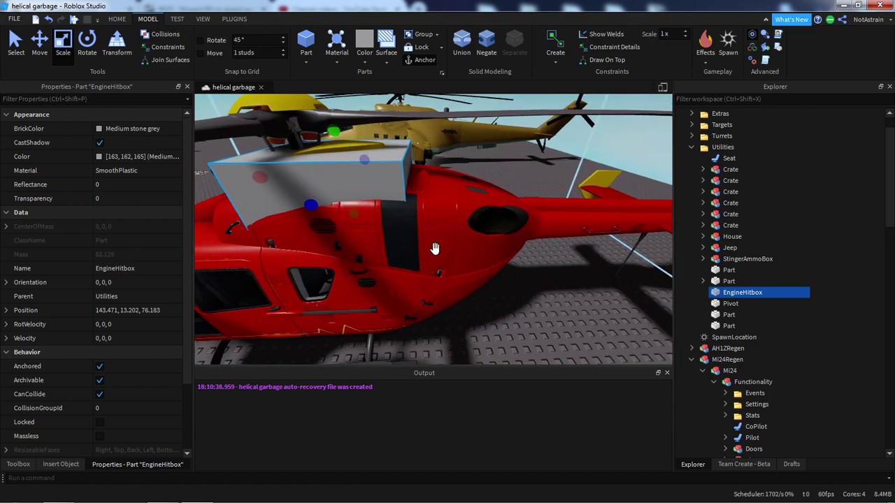
# - Readjust the EngineHitbox's underside above the cabin interior so its centre sits at 143.471, 13.592, 76.183
pyautogui.press('s')
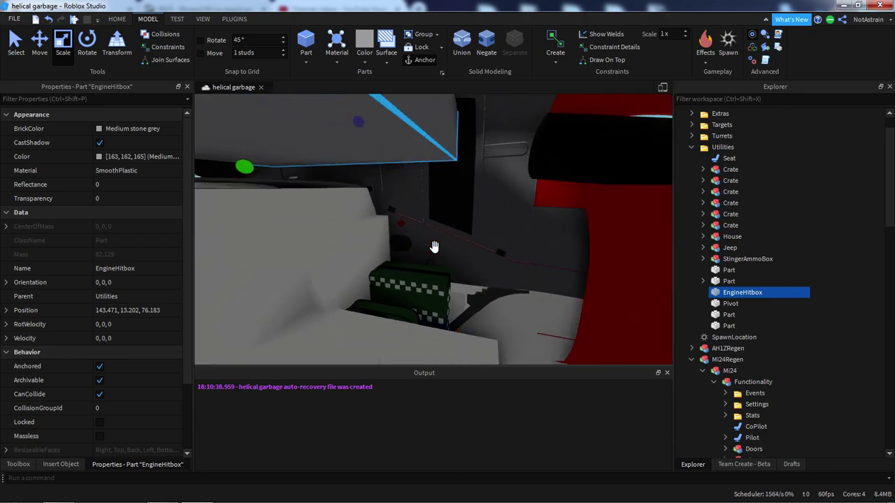
pyautogui.moveTo(390, 232); pyautogui.dragTo(395, 214)
pyautogui.press('w')
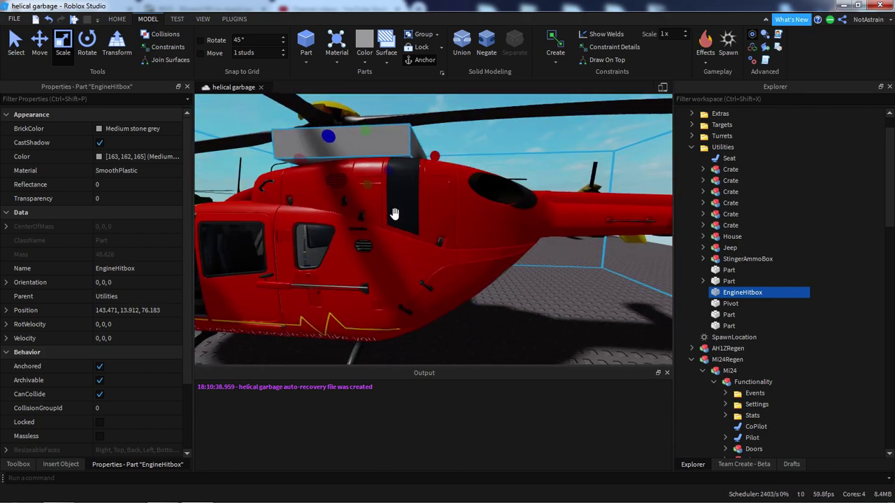
pyautogui.moveTo(395, 214); pyautogui.dragTo(395, 214, button='right')
pyautogui.moveTo(375, 157); pyautogui.dragTo(386, 183)
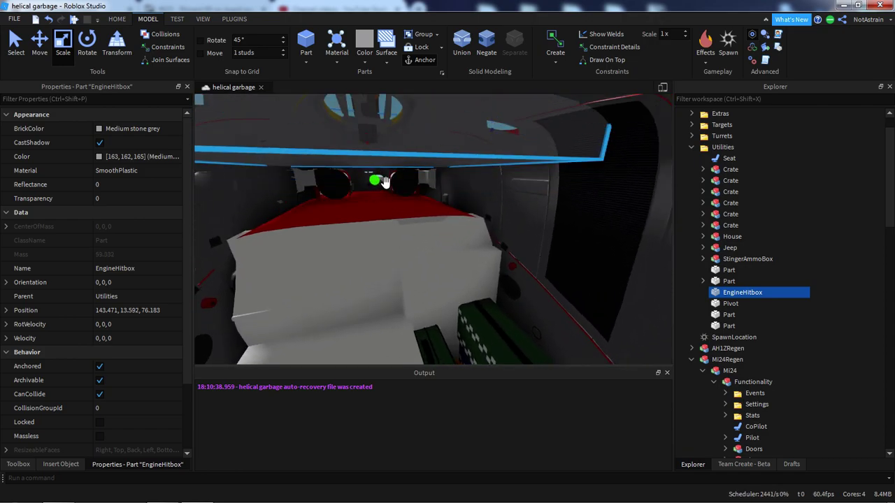
pyautogui.press('w')
pyautogui.moveTo(386, 183); pyautogui.dragTo(386, 184, button='right')
pyautogui.press('s')
pyautogui.press('q')
pyautogui.press('e')
pyautogui.press('s')
pyautogui.press('w')
pyautogui.press('w')
# - Duplicate the EngineHitbox and resize the copy inside the rear fuselage below it, centred at 146.591, 10.597, 76.183
pyautogui.hotkey('ctrl', 'd')
pyautogui.moveTo(354, 208); pyautogui.dragTo(360, 285)
pyautogui.moveTo(487, 230); pyautogui.dragTo(580, 230)
pyautogui.moveTo(422, 217); pyautogui.dragTo(417, 230, button='right')
pyautogui.moveTo(409, 198); pyautogui.dragTo(268, 197, button='right')
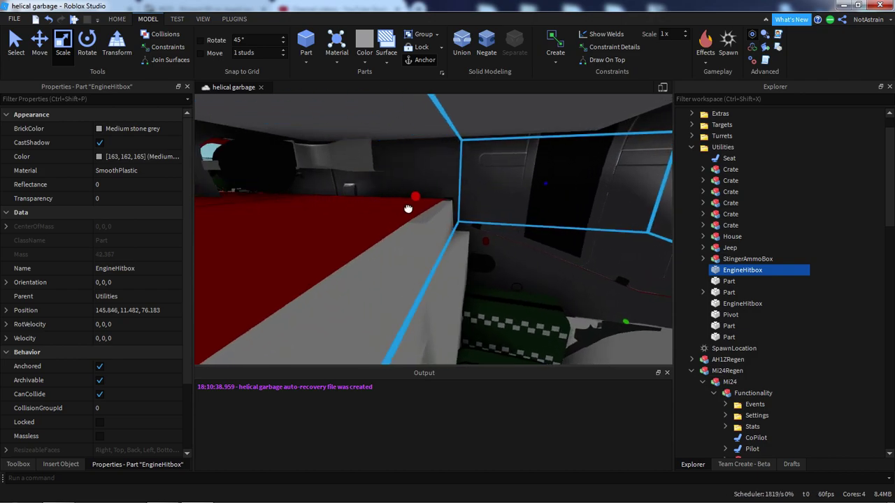
pyautogui.moveTo(417, 207); pyautogui.dragTo(367, 181, button='right')
pyautogui.moveTo(367, 181); pyautogui.dragTo(394, 278)
# - Rename the duplicated hitbox in the rear fuselage to FuelTank
pyautogui.scroll(-5, 394, 277)
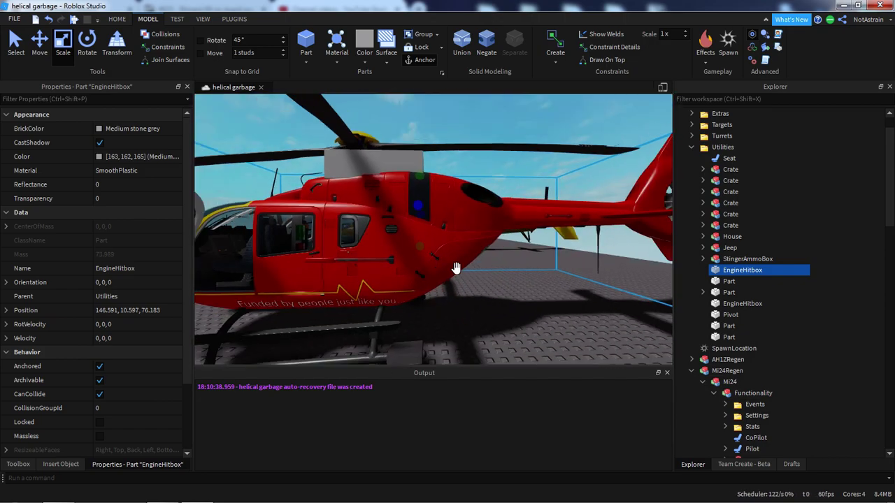
pyautogui.click(133, 269)
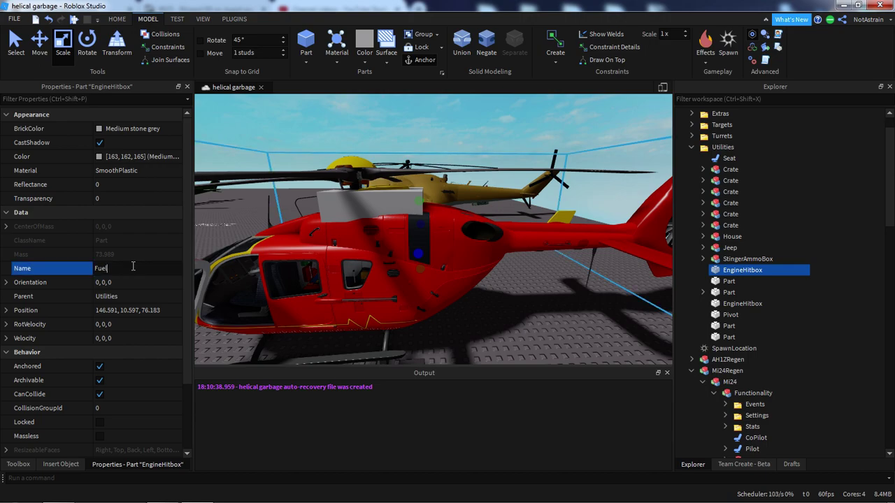
pyautogui.moveTo(589, 236); pyautogui.dragTo(590, 242, button='right')
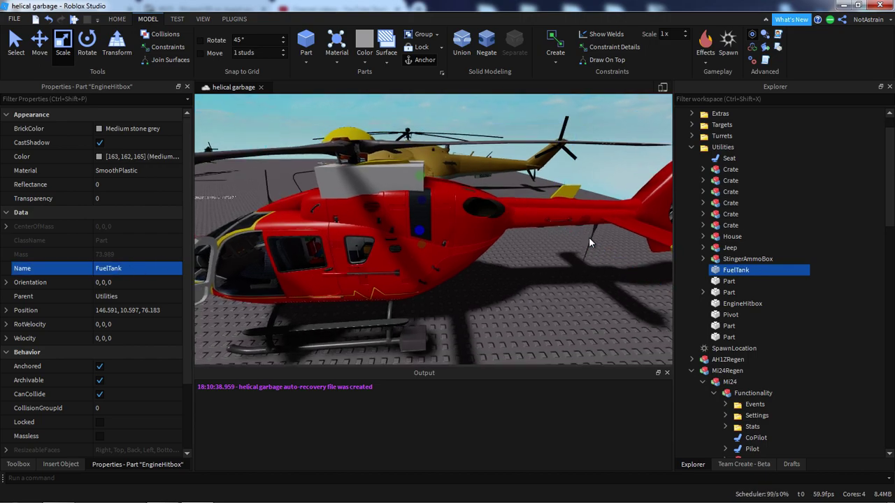
# - Collapse Mi24Regen and move the FuelTank and EngineHitbox parts into the EC-135's Functionality model
pyautogui.keyDown('ctrl'); pyautogui.click(743, 303); pyautogui.keyUp('ctrl')
pyautogui.scroll(-3, 741, 246)
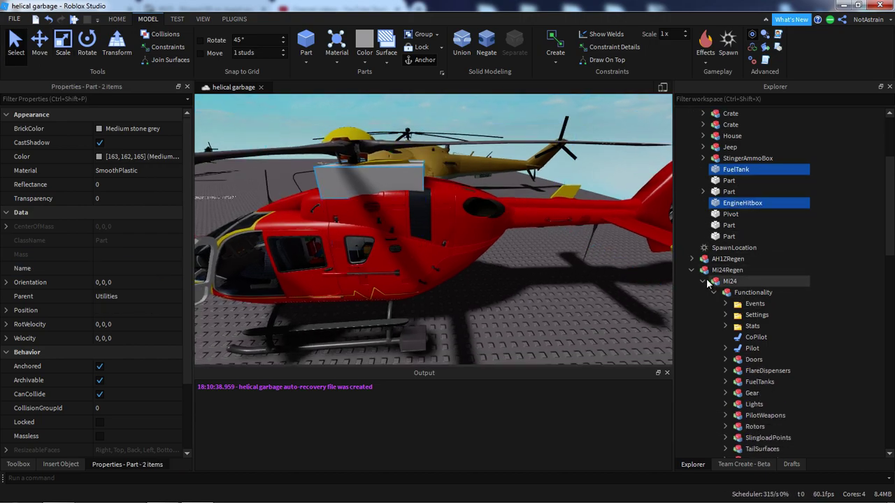
pyautogui.click(690, 271)
pyautogui.click(749, 203)
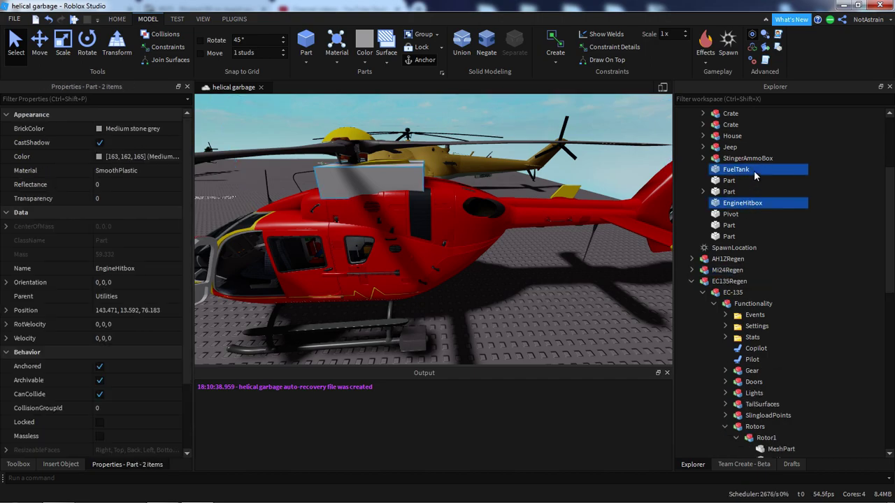
pyautogui.moveTo(807, 194); pyautogui.dragTo(804, 306)
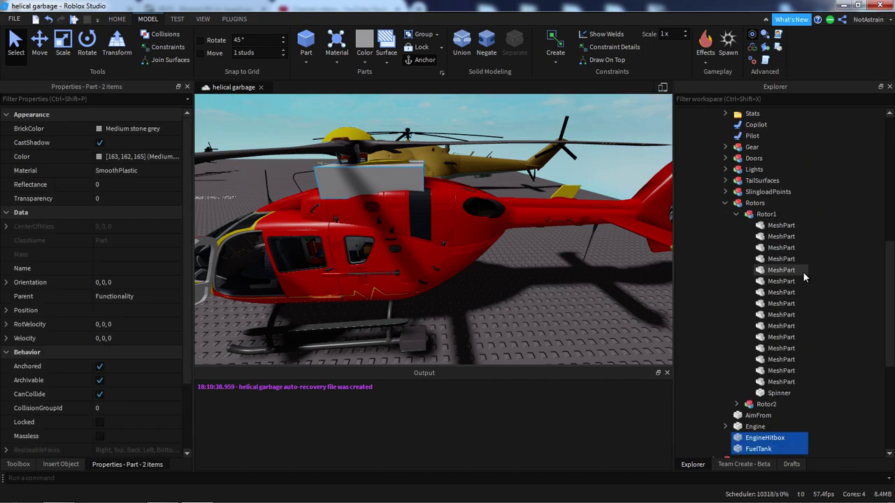
# - Collapse the Rotors model, then group the FuelTank part into its own model named FuelTanks
pyautogui.click(725, 204)
pyautogui.click(761, 247)
pyautogui.hotkey('ctrl', 'g')
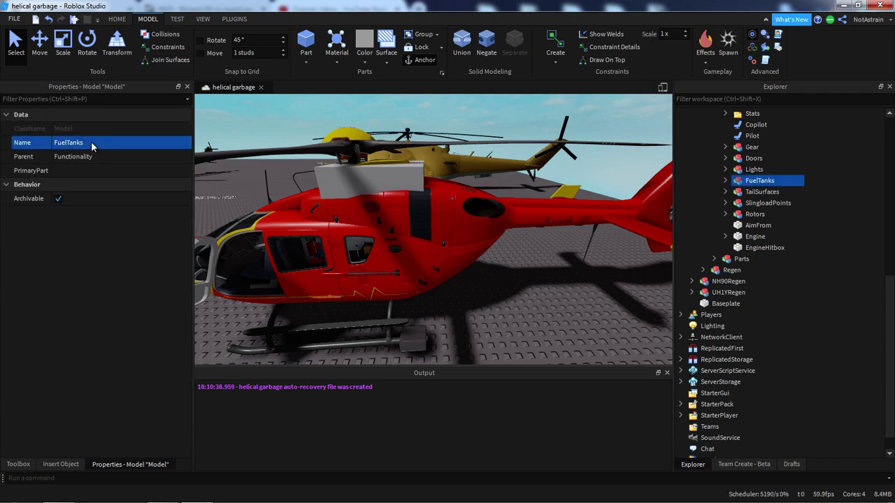
# - Move the EngineHitbox from Functionality into the EC-135's Parts model
pyautogui.scroll(11, 816, 228)
pyautogui.scroll(-7, 769, 334)
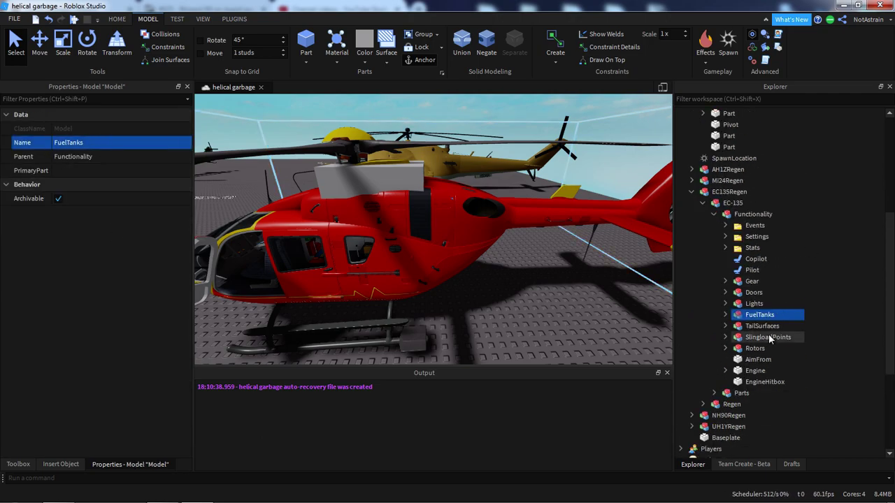
pyautogui.moveTo(768, 381); pyautogui.dragTo(742, 393)
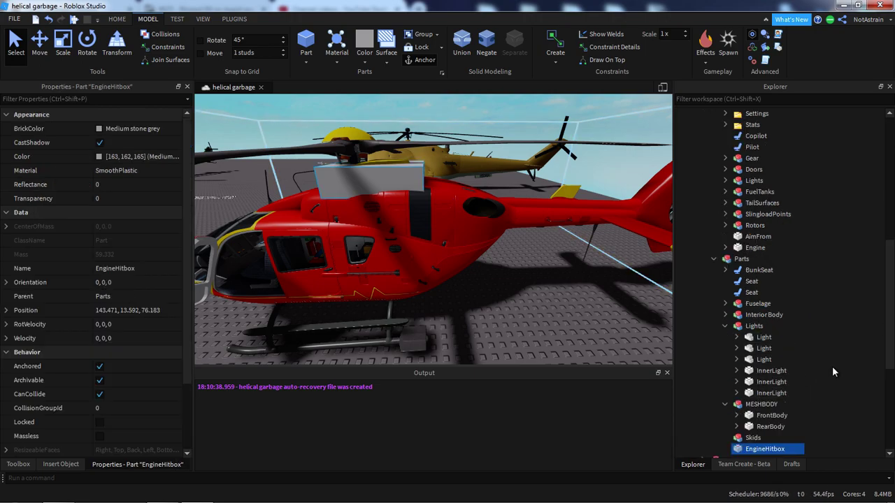
pyautogui.click(833, 371)
# - Examine where the three Light meshes in the EC-135's Parts Lights model sit on the helicopter
pyautogui.click(743, 259)
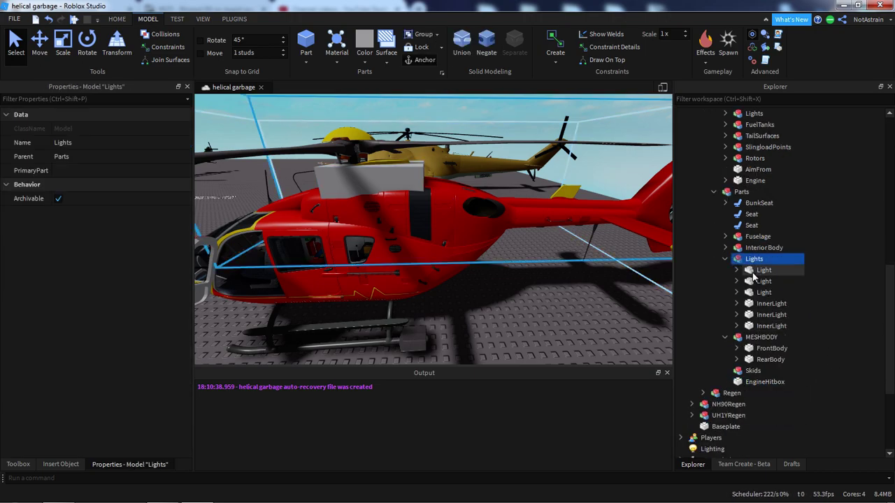
pyautogui.click(763, 270)
pyautogui.keyDown('shift'); pyautogui.click(764, 292); pyautogui.keyUp('shift')
pyautogui.press('f')
pyautogui.scroll(5, 524, 238)
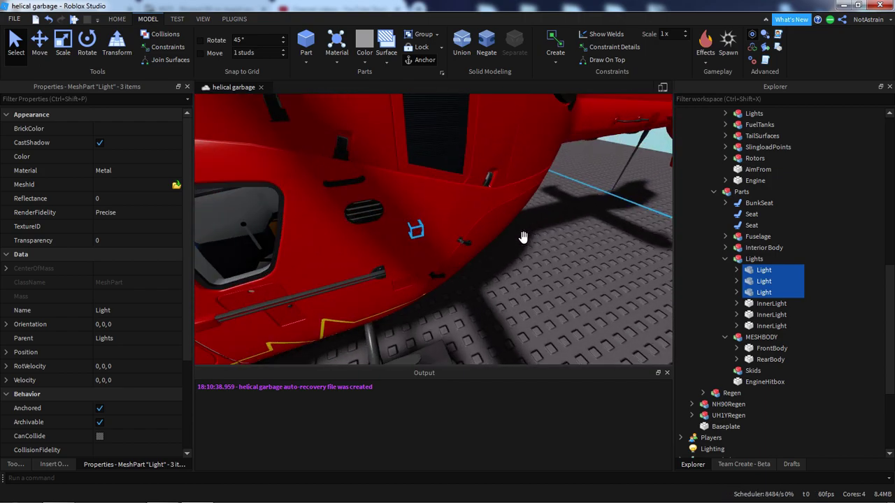
pyautogui.click(524, 238)
pyautogui.scroll(4, 550, 246)
pyautogui.keyDown('alt'); pyautogui.click(428, 232); pyautogui.keyUp('alt')
pyautogui.moveTo(481, 230); pyautogui.dragTo(481, 230, button='right')
# - Rename the white Light mesh at the top of the EC-135's tail to NavLight
pyautogui.click(764, 383)
pyautogui.press('f')
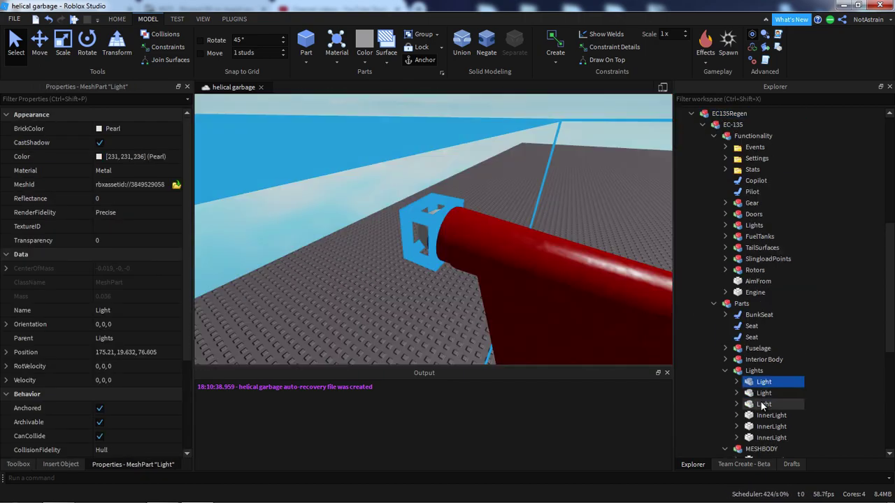
pyautogui.scroll(-6, 564, 277)
pyautogui.moveTo(571, 263); pyautogui.dragTo(564, 252, button='right')
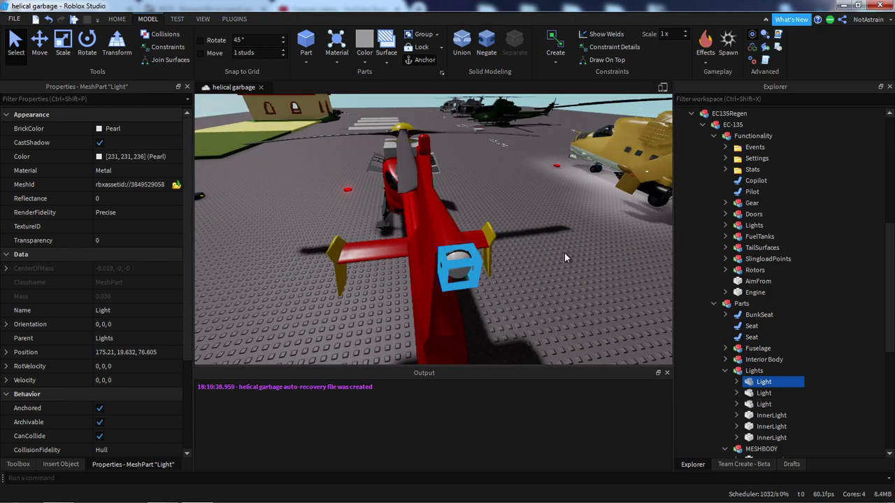
pyautogui.click(118, 311)
pyautogui.write('NavLig')
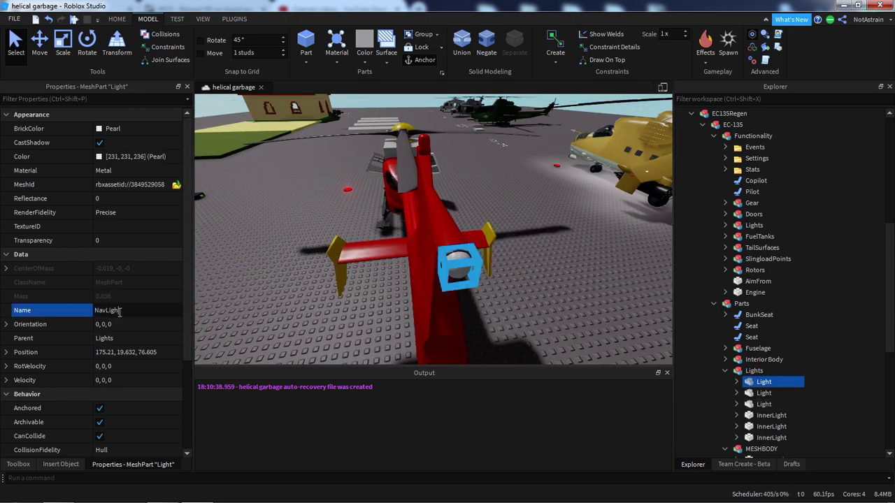
pyautogui.write('ht')
pyautogui.press('Return')
# - Rename the two remaining Light meshes in the Parts Lights model to NavLight
pyautogui.click(763, 404)
pyautogui.press('f')
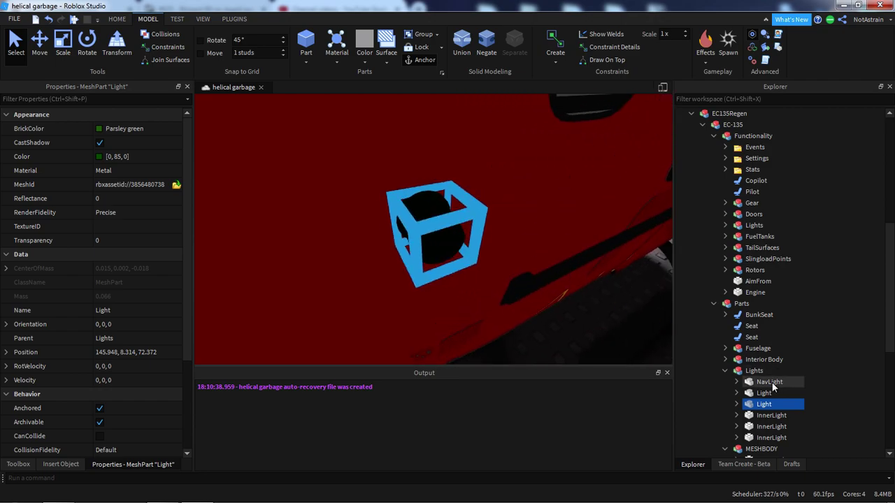
pyautogui.keyDown('ctrl'); pyautogui.click(766, 393); pyautogui.keyUp('ctrl')
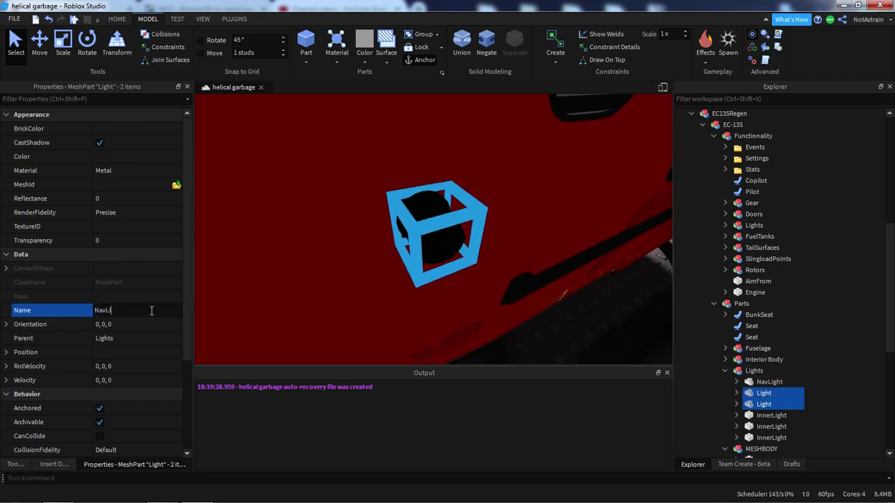
pyautogui.press('Return')
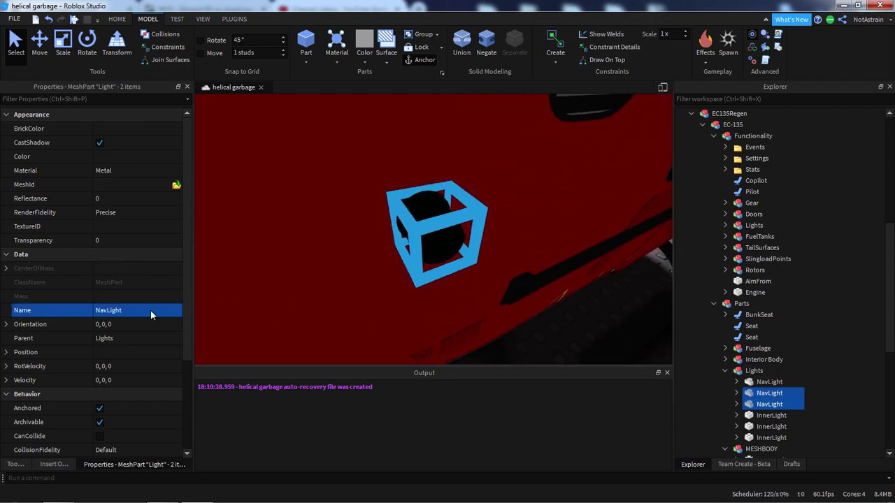
pyautogui.click(766, 418)
pyautogui.keyDown('shift'); pyautogui.click(765, 438); pyautogui.keyUp('shift')
pyautogui.press('f')
pyautogui.scroll(-3, 560, 293)
pyautogui.press('Delete')
pyautogui.moveTo(560, 293); pyautogui.dragTo(562, 293, button='right')
pyautogui.hotkey('ctrl', 'z')
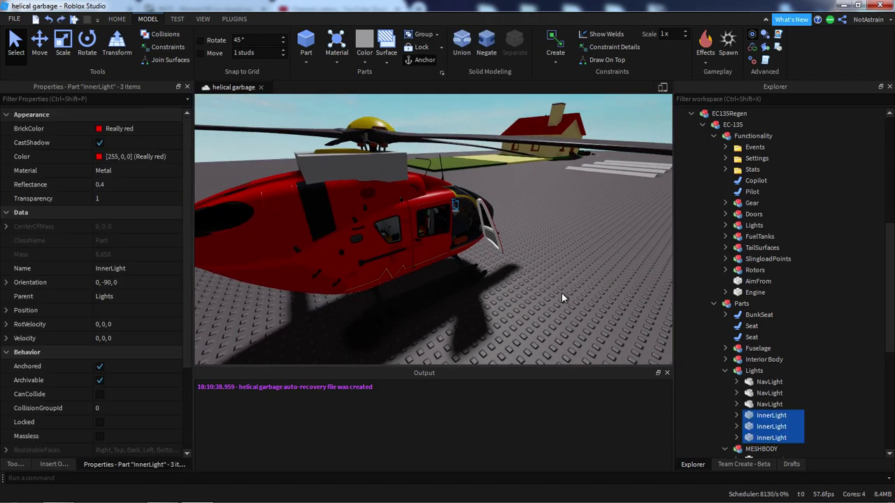
# - Move the second Light of Functionality's Interior lights along the helicopter's length, forward towards the cockpit seats
pyautogui.press('f')
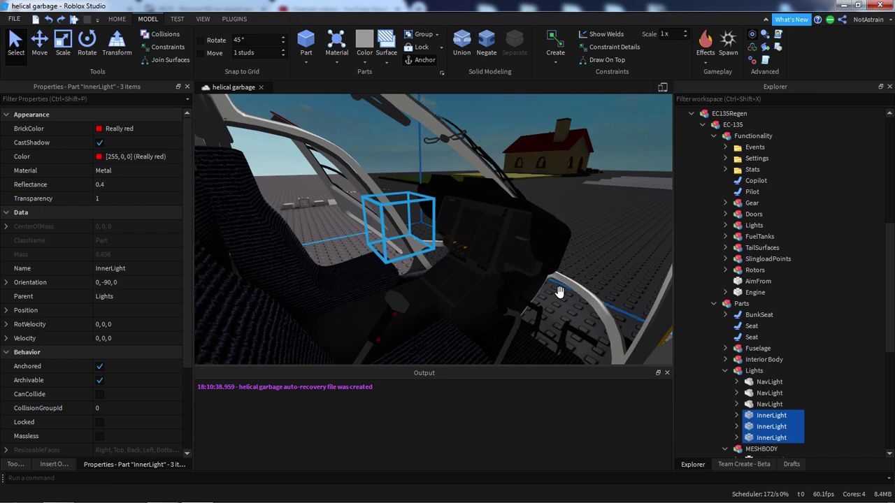
pyautogui.moveTo(560, 292); pyautogui.dragTo(560, 293, button='right')
pyautogui.click(725, 225)
pyautogui.click(737, 248)
pyautogui.click(737, 247)
pyautogui.click(736, 237)
pyautogui.click(773, 258)
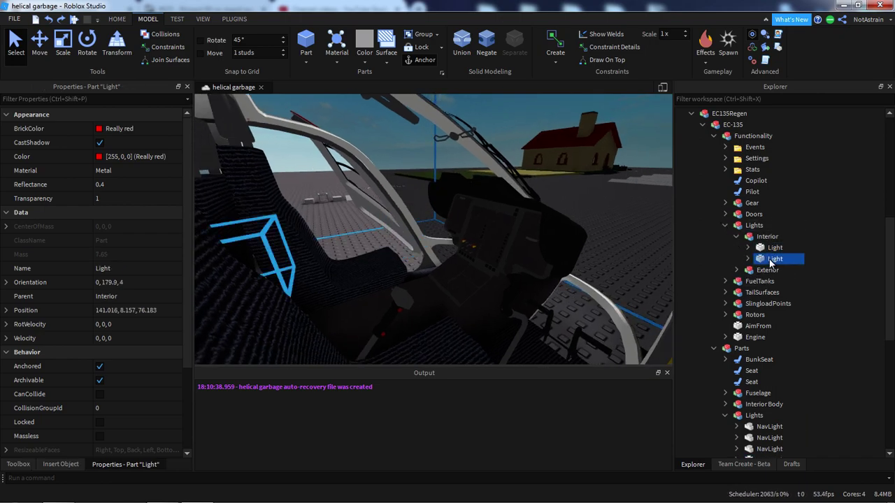
pyautogui.press('f')
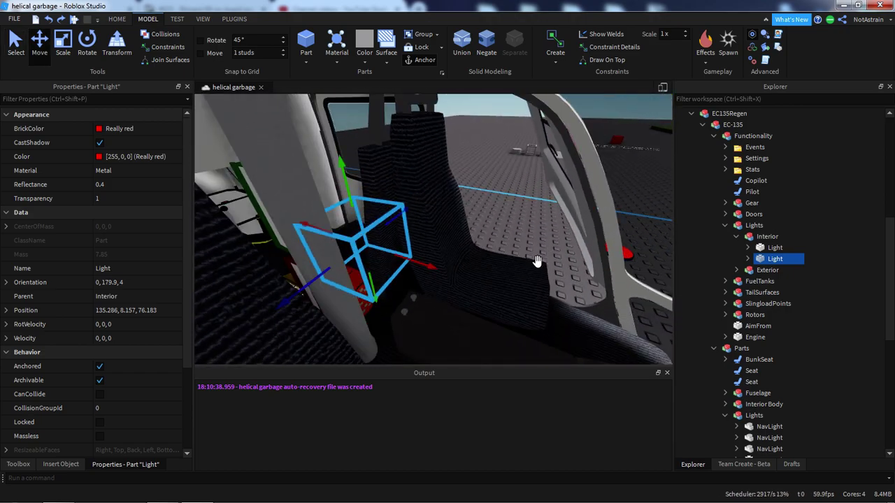
pyautogui.moveTo(431, 266); pyautogui.dragTo(547, 282)
pyautogui.moveTo(546, 282); pyautogui.dragTo(589, 276, button='right')
# - Delete the three InnerLight parts from the EC-135's Parts Lights model
pyautogui.scroll(-2, 820, 324)
pyautogui.keyDown('ctrl'); pyautogui.click(782, 395); pyautogui.keyUp('ctrl')
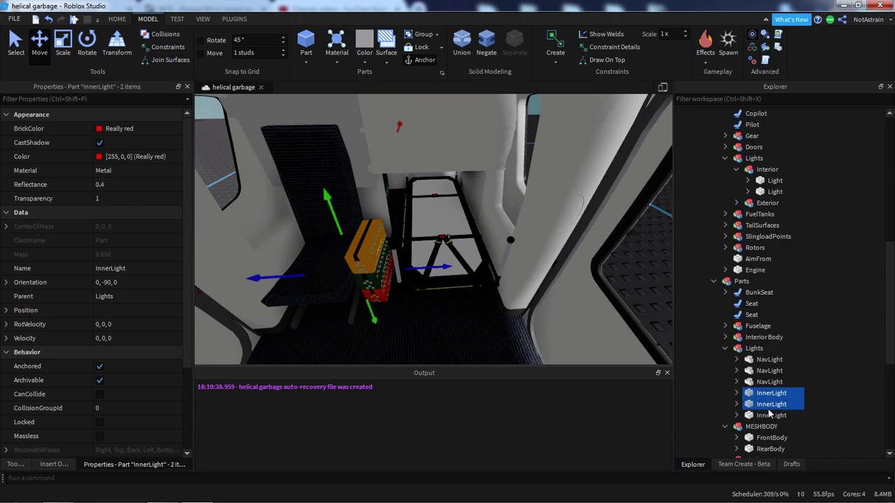
pyautogui.keyDown('ctrl'); pyautogui.click(788, 417); pyautogui.keyUp('ctrl')
pyautogui.press('Delete')
# - Move the three NavLight meshes into the Exterior model of Functionality's Lights and collapse Exterior
pyautogui.click(770, 382)
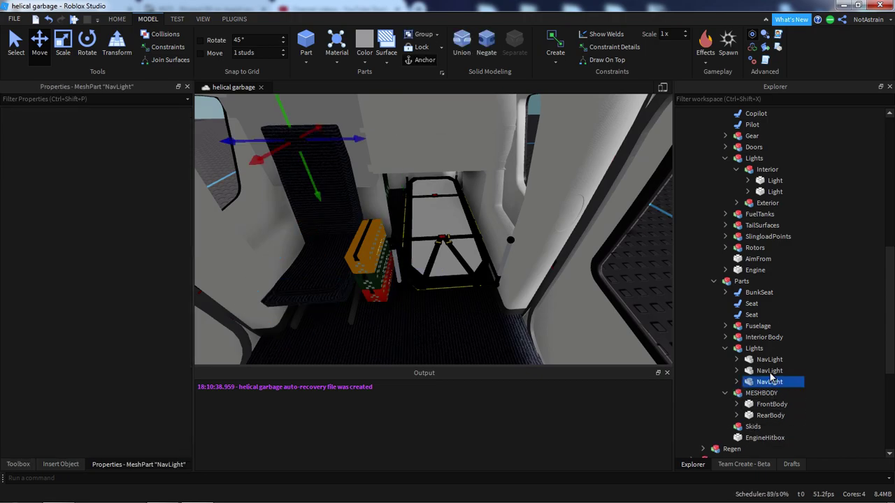
pyautogui.keyDown('shift'); pyautogui.click(762, 363); pyautogui.keyUp('shift')
pyautogui.moveTo(782, 330); pyautogui.dragTo(743, 209)
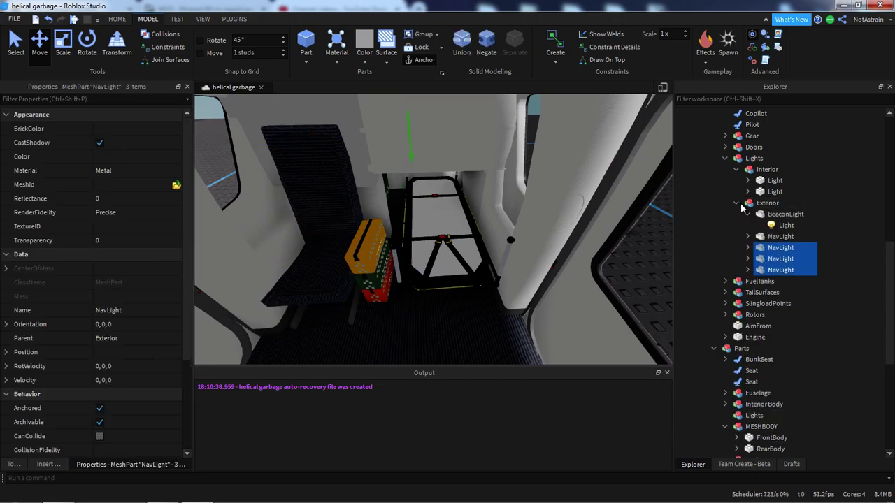
pyautogui.click(748, 214)
pyautogui.click(736, 202)
# - Set the EngineHitbox's Transparency to 1
pyautogui.press('f')
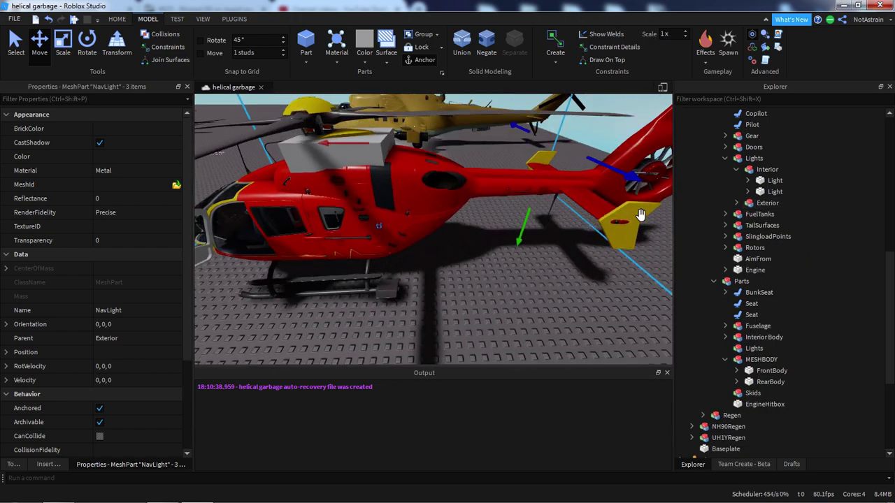
pyautogui.click(780, 403)
pyautogui.press('f')
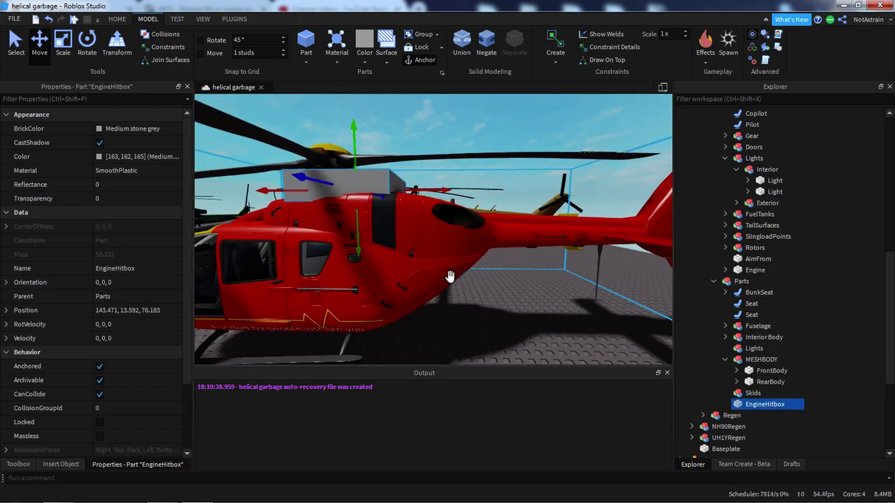
pyautogui.click(123, 198)
pyautogui.write('1')
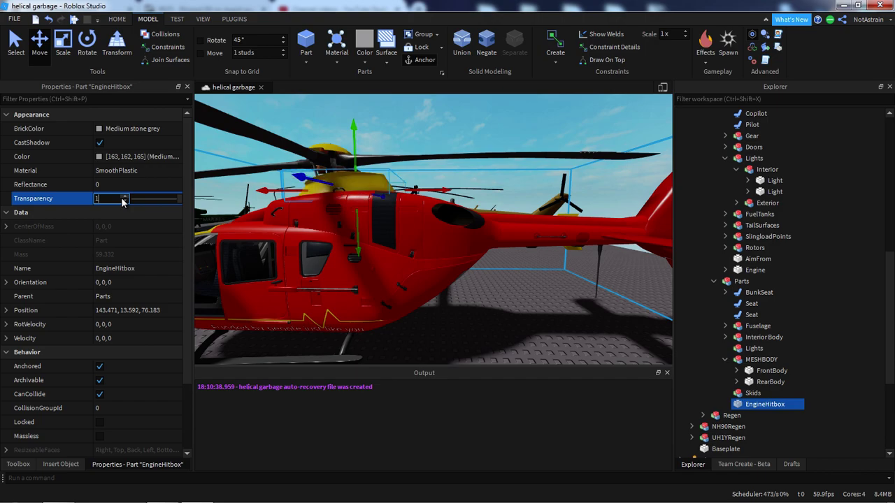
# - Set the Transparency of the FuelTank part in the EC-135's FuelTanks model to 1
pyautogui.click(726, 214)
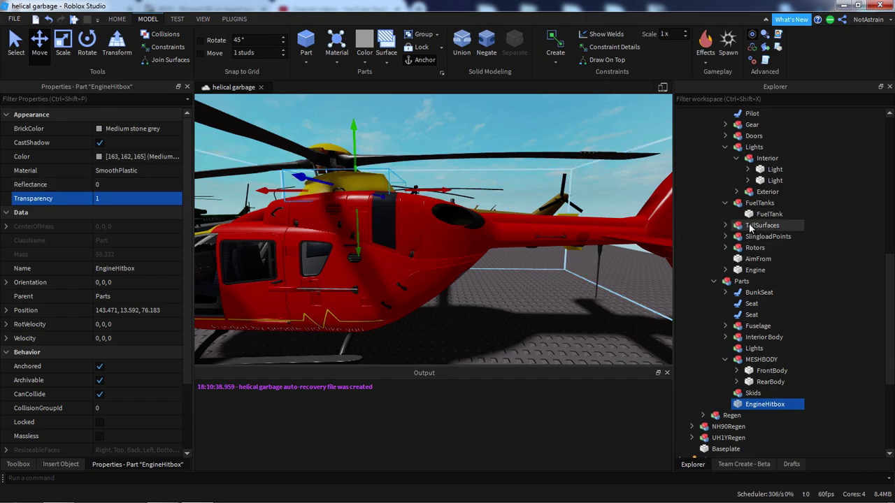
pyautogui.click(753, 217)
pyautogui.click(130, 199)
pyautogui.write('1')
pyautogui.press('Return')
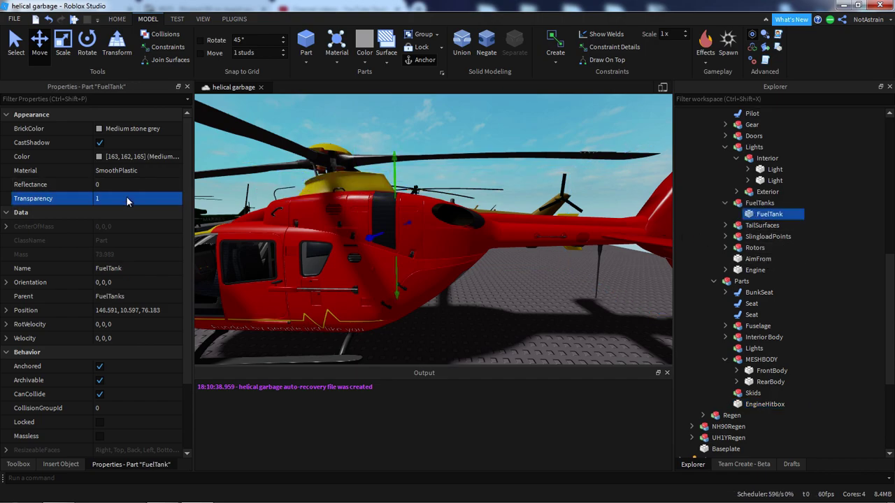
# - Copy the LeakFX particle emitter from the Mi24's fuel Tank into the EC-135's FuelTank part
pyautogui.click(235, 19)
pyautogui.moveTo(519, 160); pyautogui.dragTo(456, 182, button='right')
pyautogui.scroll(4, 456, 181)
pyautogui.click(456, 182)
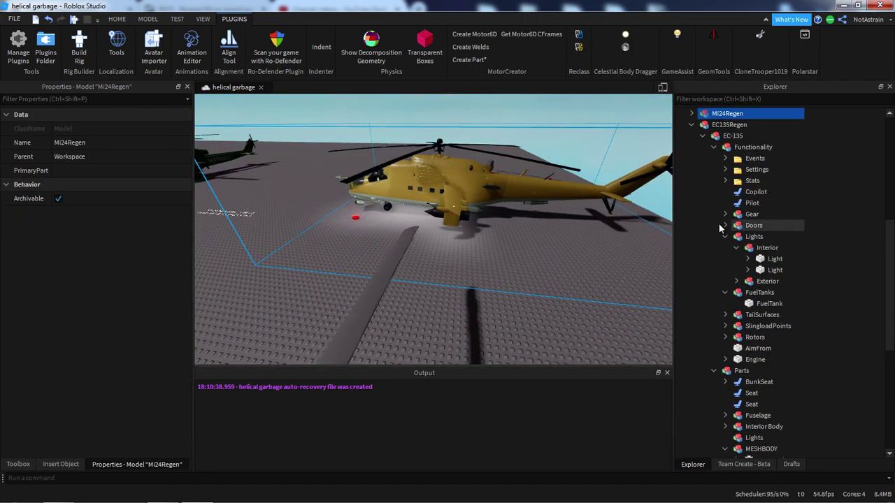
pyautogui.scroll(1, 732, 209)
pyautogui.click(691, 146)
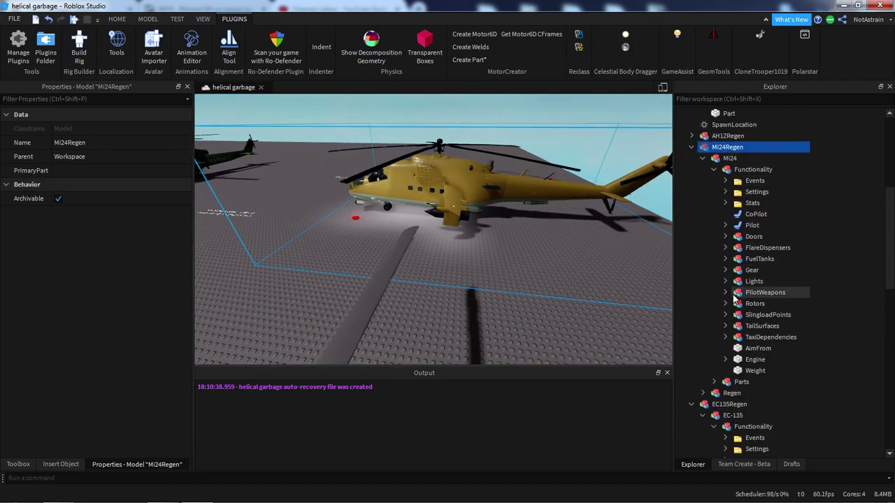
pyautogui.click(726, 258)
pyautogui.click(736, 270)
pyautogui.click(765, 281)
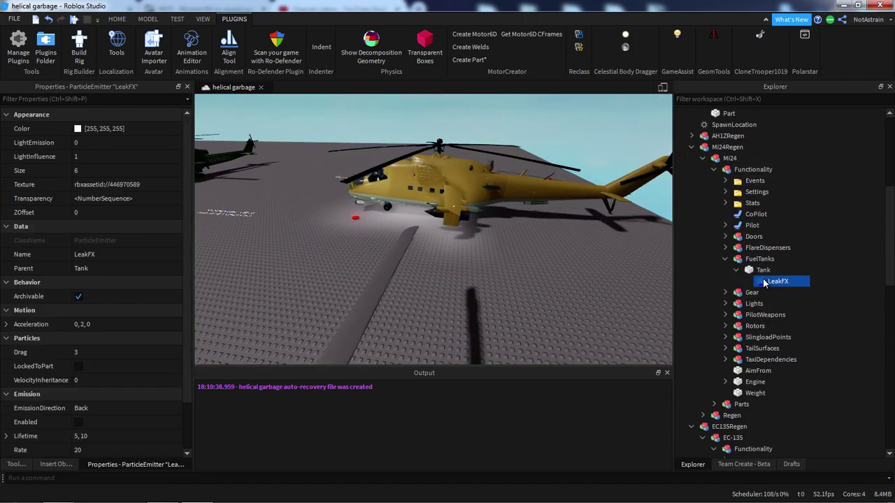
pyautogui.scroll(-8, 765, 281)
pyautogui.doubleClick(764, 326)
pyautogui.click(764, 337)
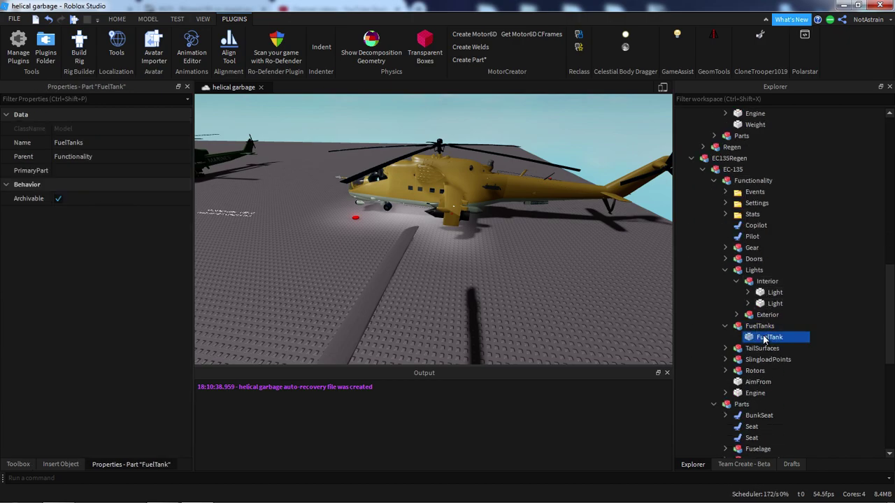
pyautogui.doubleClick(764, 339)
pyautogui.click(772, 348)
pyautogui.click(821, 340)
# - Collapse the EC-135's FuelTank, Lights and MESHBODY entries and delete the empty Lights model from Parts
pyautogui.click(737, 337)
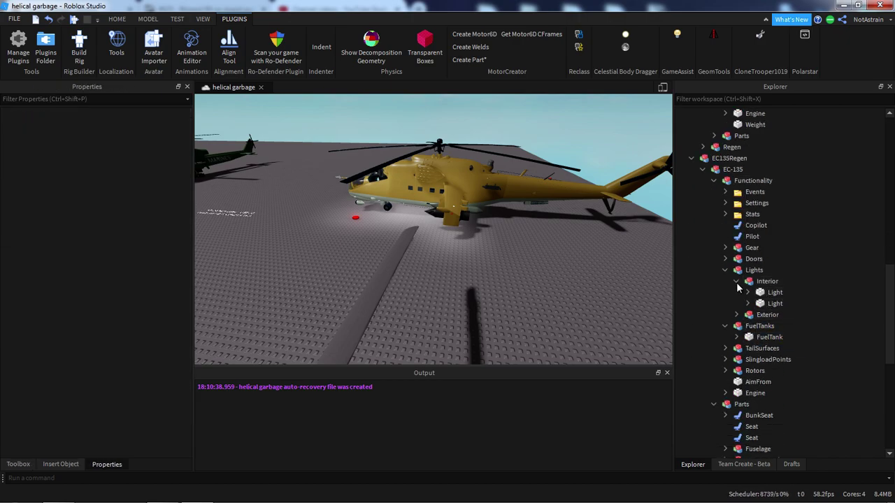
pyautogui.click(737, 281)
pyautogui.click(727, 271)
pyautogui.scroll(-5, 841, 303)
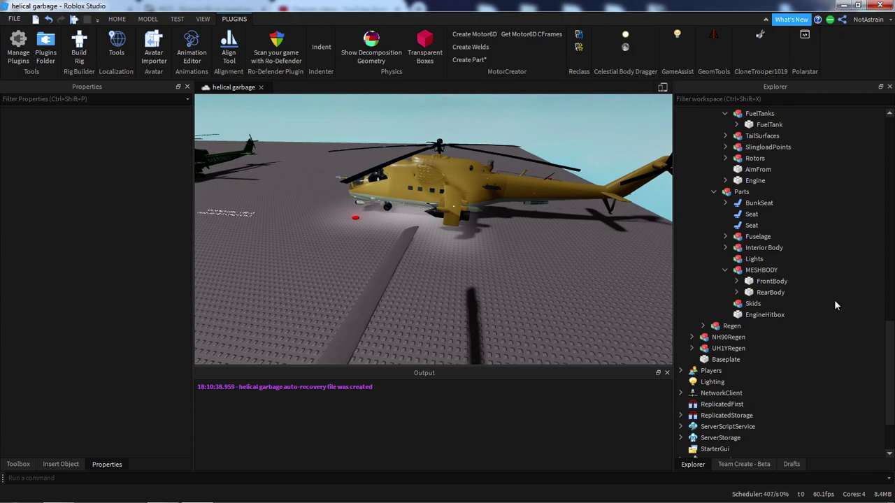
pyautogui.doubleClick(744, 270)
pyautogui.click(741, 260)
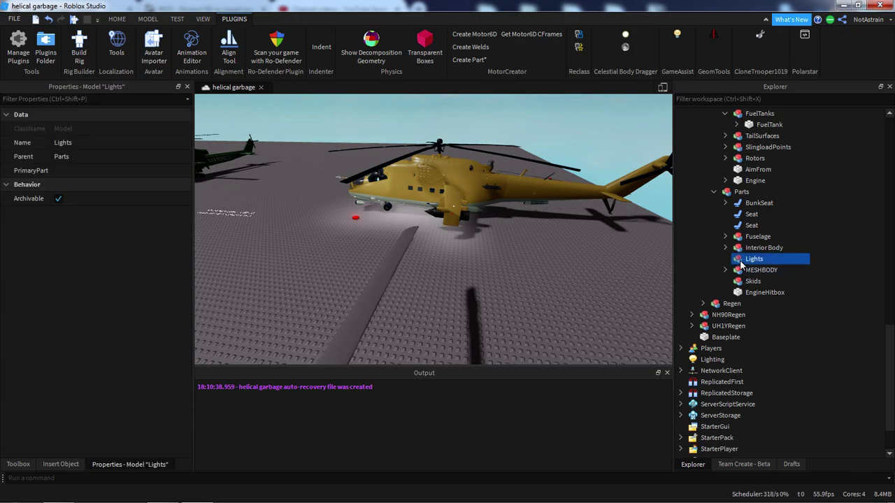
pyautogui.press('Delete')
# - Check the BunkSeat and EngineHitbox entries, and delete the empty Skids model from the EC-135's Parts
pyautogui.click(725, 203)
pyautogui.click(725, 204)
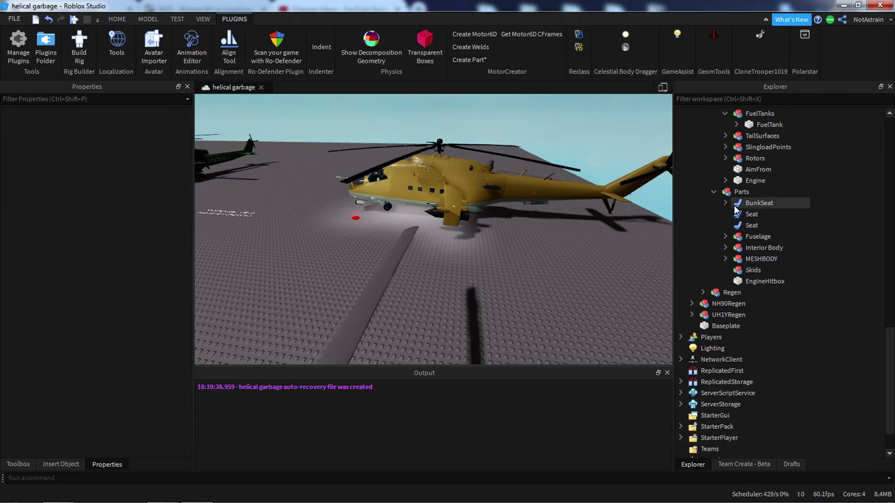
pyautogui.click(743, 204)
pyautogui.click(743, 282)
pyautogui.press('f')
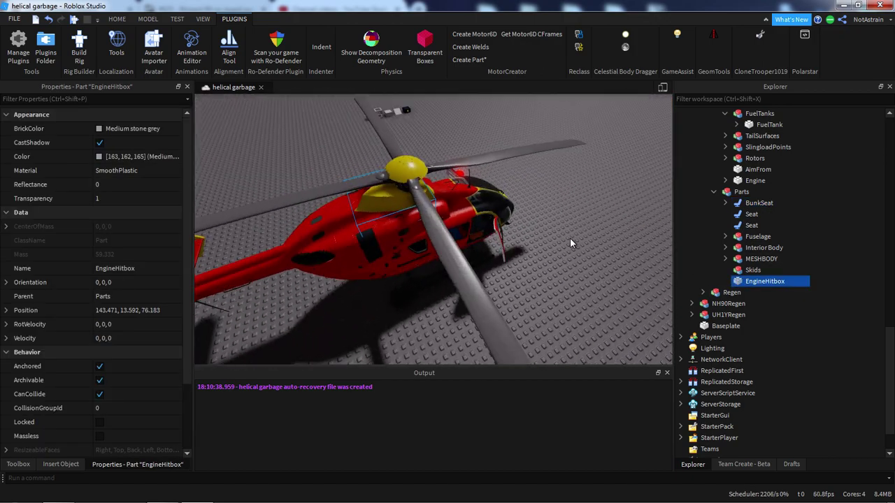
pyautogui.click(754, 271)
pyautogui.press('Delete')
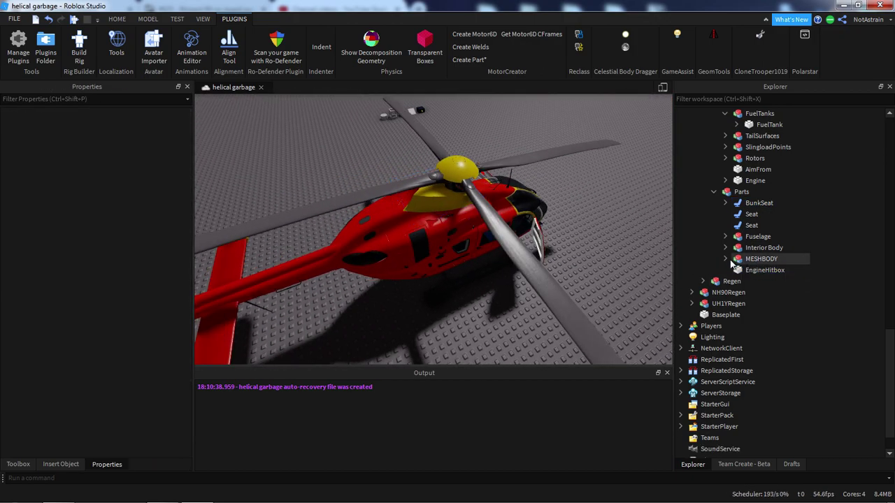
# - Move FrontBody and RearBody from MESHBODY into the Interior Body model and delete the empty MESHBODY model
pyautogui.click(725, 260)
pyautogui.click(726, 259)
pyautogui.click(727, 249)
pyautogui.click(726, 249)
pyautogui.click(726, 259)
pyautogui.click(769, 270)
pyautogui.keyDown('shift'); pyautogui.click(769, 282); pyautogui.keyUp('shift')
pyautogui.moveTo(769, 281); pyautogui.dragTo(765, 249)
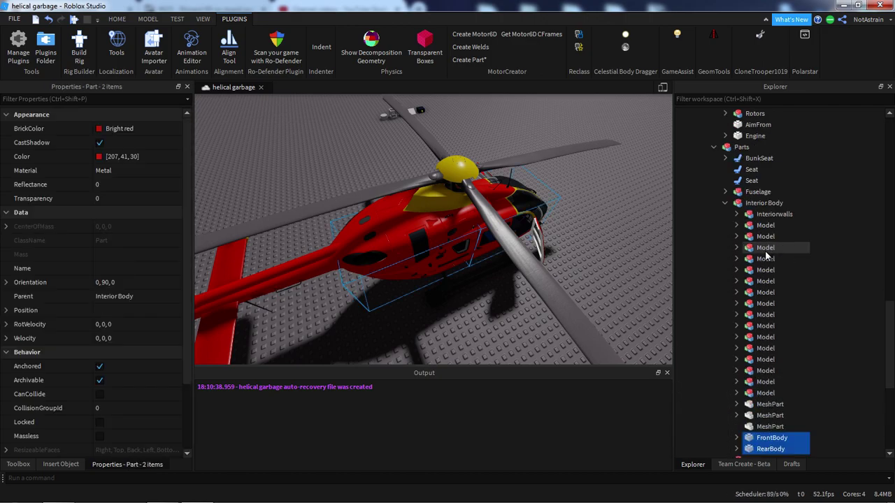
pyautogui.scroll(-6, 765, 253)
pyautogui.click(761, 259)
pyautogui.press('Delete')
# - Collapse the Interior Body model in the EC-135's Parts and rename it Interior
pyautogui.scroll(8, 761, 256)
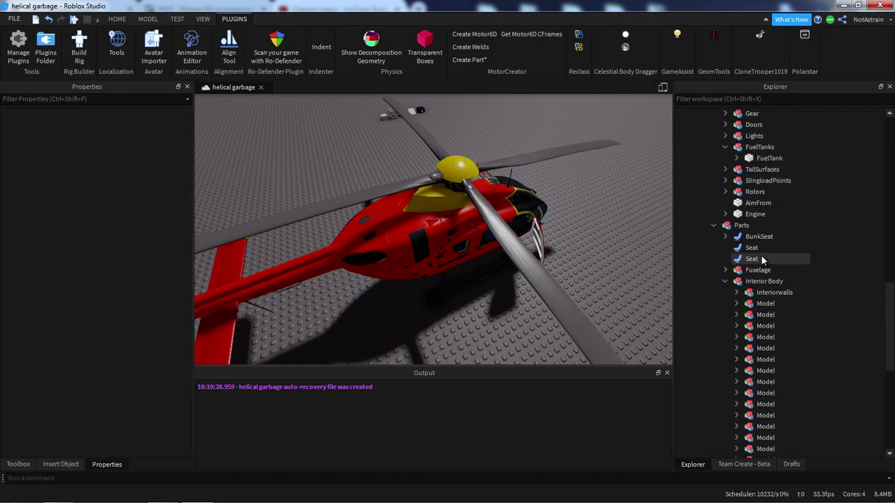
pyautogui.click(726, 282)
pyautogui.click(764, 281)
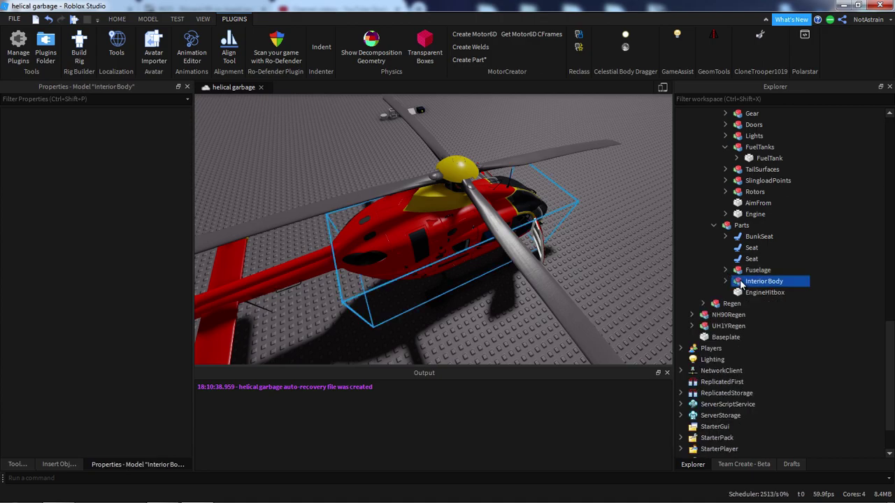
pyautogui.click(120, 142)
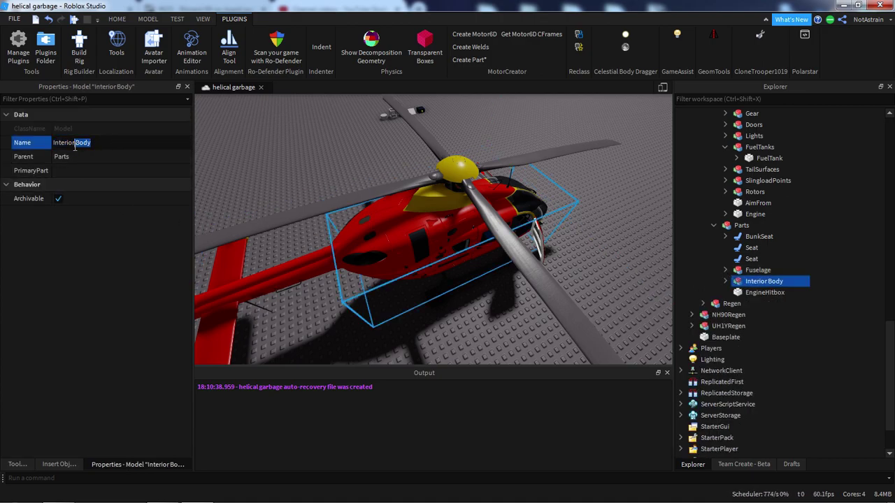
pyautogui.press('BackSpace')
pyautogui.press('Return')
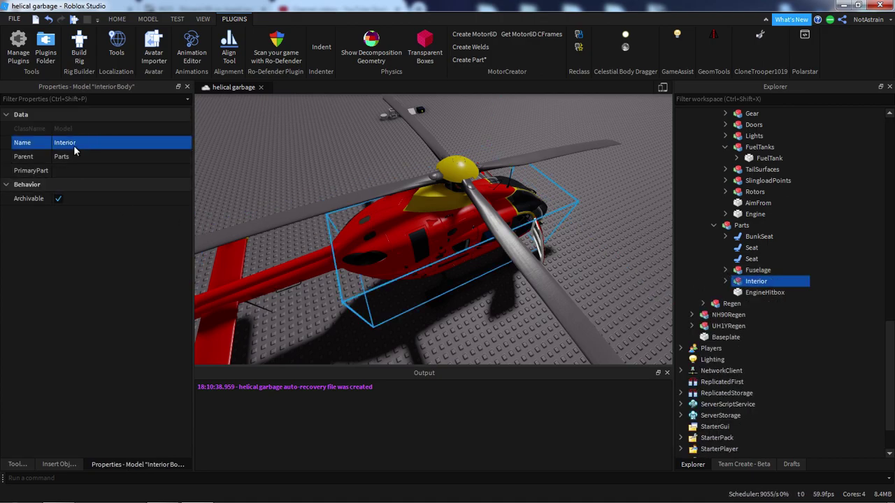
pyautogui.click(754, 290)
pyautogui.click(758, 270)
# - Compare the contents of the Mi24's Functionality model with those of the EC-135's Functionality model
pyautogui.scroll(3, 759, 238)
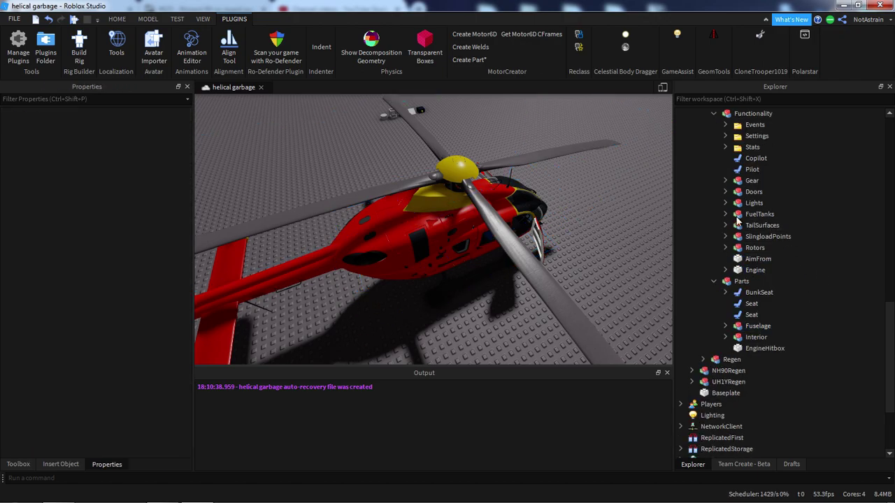
pyautogui.scroll(2, 752, 238)
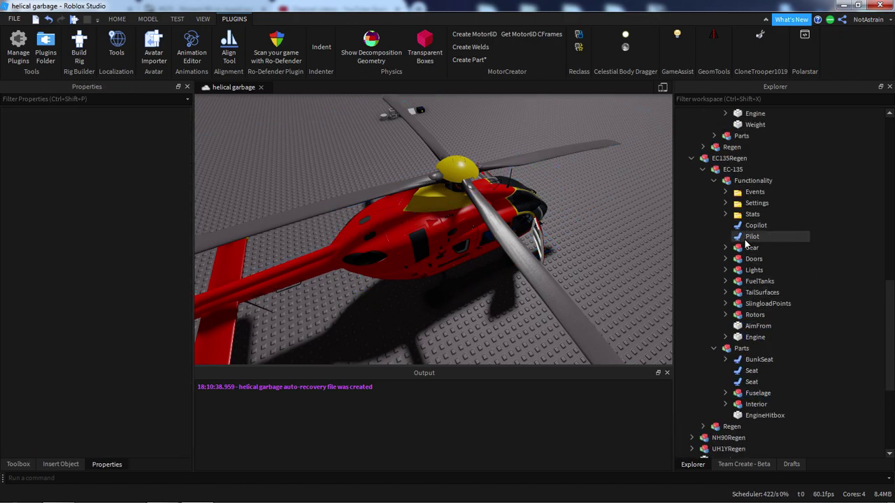
pyautogui.moveTo(583, 239); pyautogui.dragTo(585, 239, button='right')
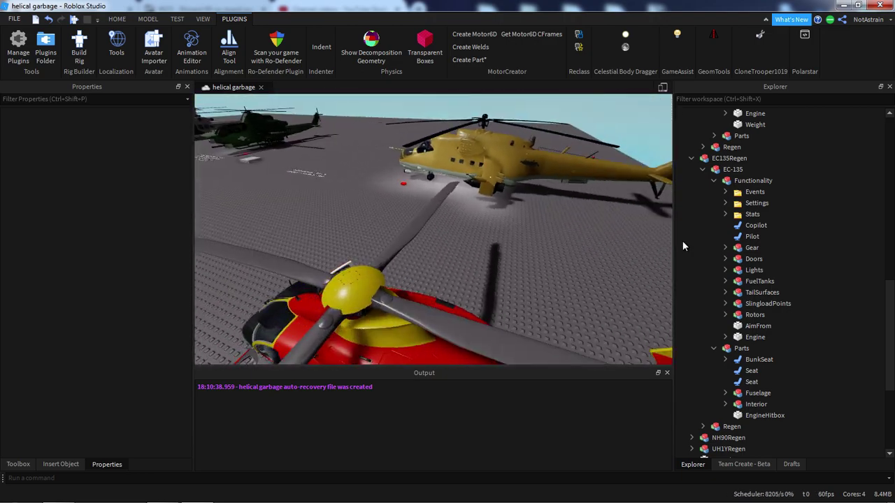
pyautogui.scroll(5, 802, 246)
pyautogui.scroll(1, 802, 258)
pyautogui.click(736, 203)
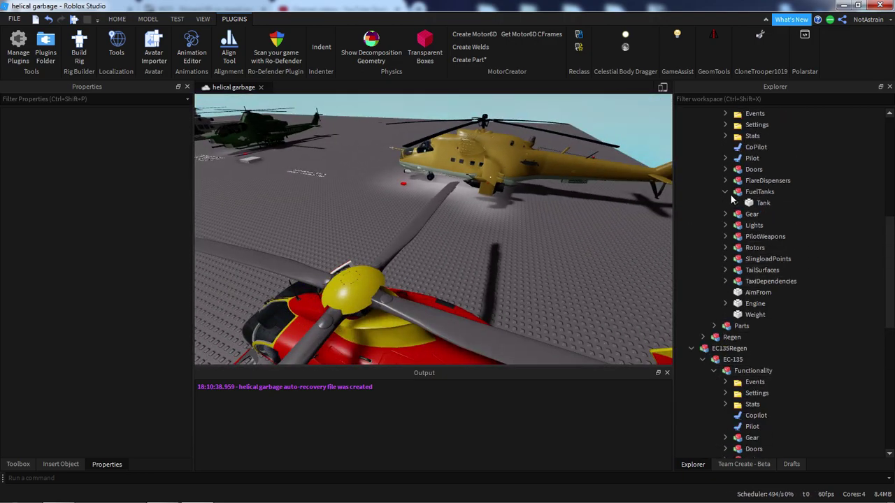
pyautogui.click(726, 192)
pyautogui.moveTo(477, 224); pyautogui.dragTo(478, 224, button='right')
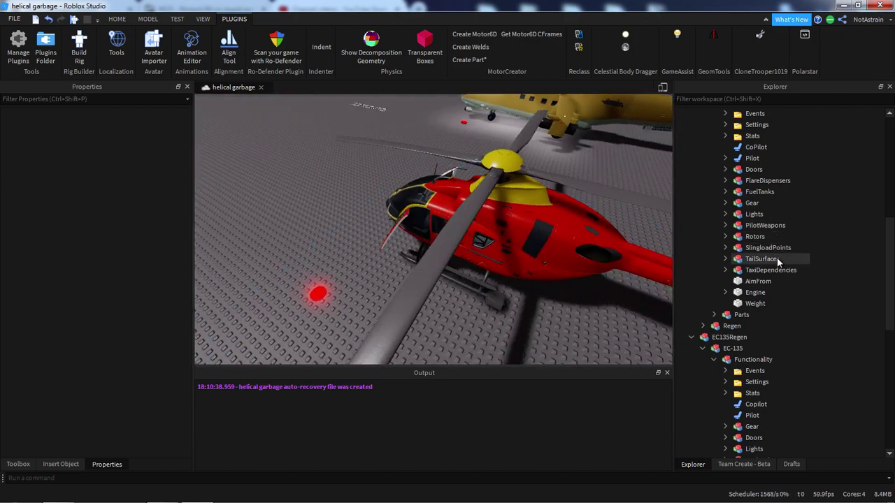
pyautogui.scroll(-2, 777, 259)
pyautogui.scroll(2, 777, 258)
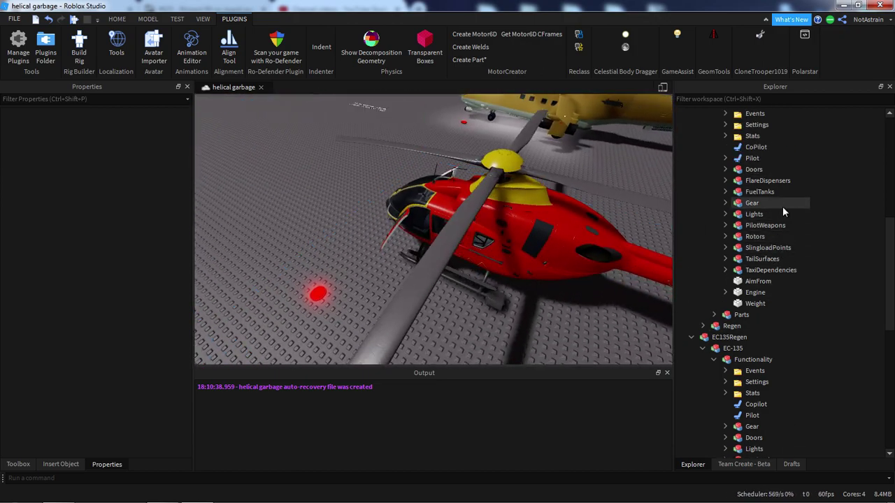
pyautogui.scroll(1, 782, 206)
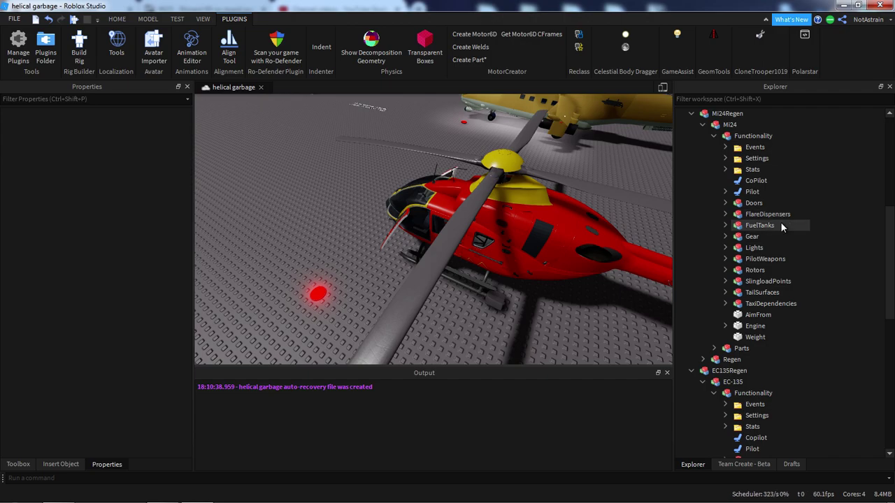
pyautogui.scroll(-5, 780, 227)
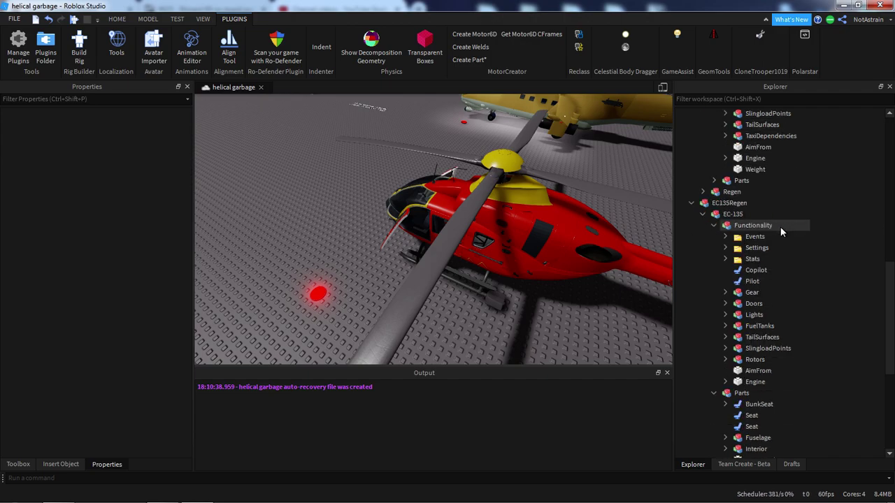
pyautogui.click(750, 259)
pyautogui.click(626, 272)
pyautogui.scroll(1, 858, 273)
pyautogui.click(857, 273)
pyautogui.scroll(6, 857, 273)
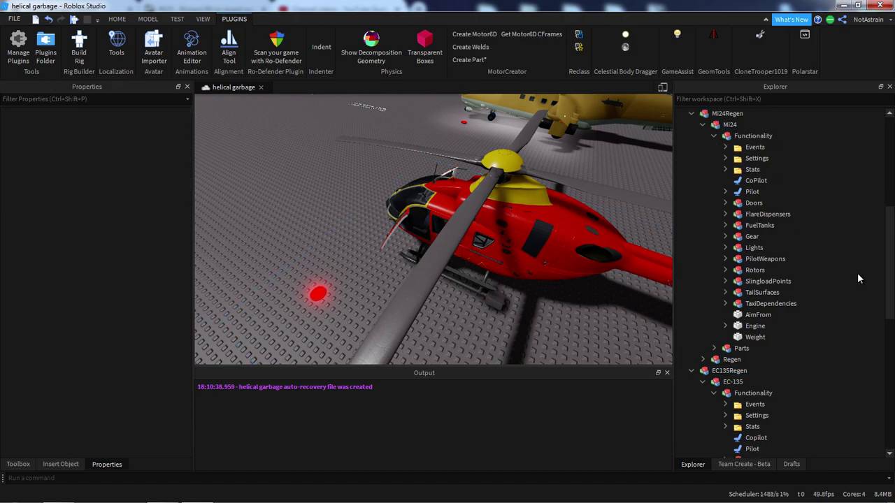
# - Copy the Keybinds module script from the Mi24's Pilot seat into the EC-135's Pilot seat
pyautogui.click(726, 259)
pyautogui.click(756, 271)
pyautogui.keyDown('shift'); pyautogui.click(758, 281); pyautogui.keyUp('shift')
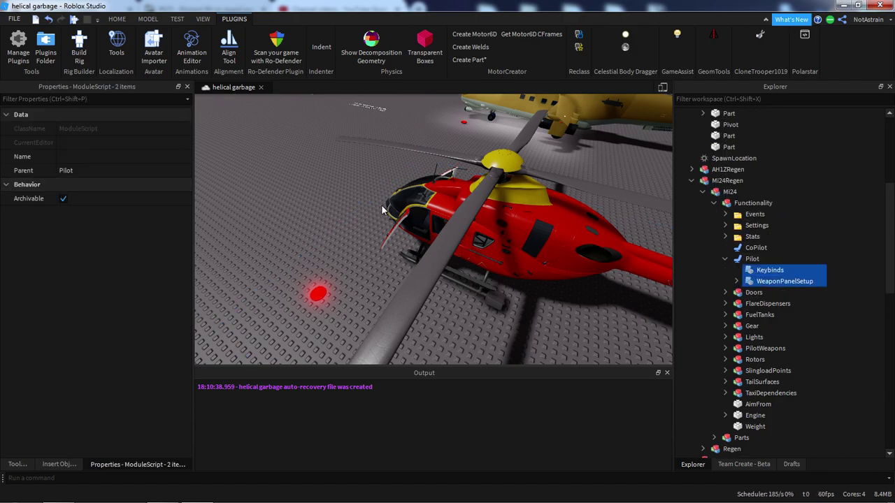
pyautogui.click(752, 259)
pyautogui.click(772, 271)
pyautogui.scroll(-9, 772, 271)
pyautogui.click(758, 239)
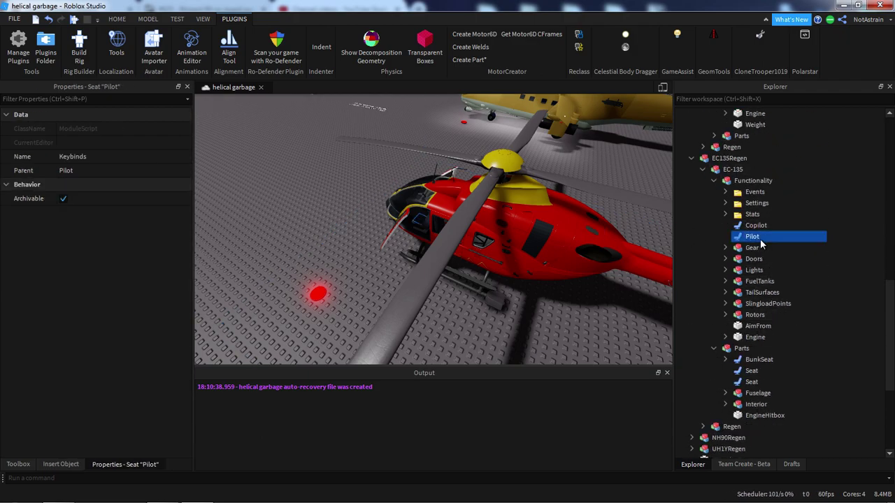
pyautogui.hotkey('ctrl', 'shift', 'v')
pyautogui.click(845, 251)
pyautogui.click(748, 249)
pyautogui.moveTo(550, 209); pyautogui.dragTo(550, 209, button='right')
pyautogui.click(821, 258)
# - Review the key assignments in the EC-135's Keybinds script, close it and collapse the Pilot seat
pyautogui.doubleClick(776, 248)
pyautogui.scroll(2, 415, 205)
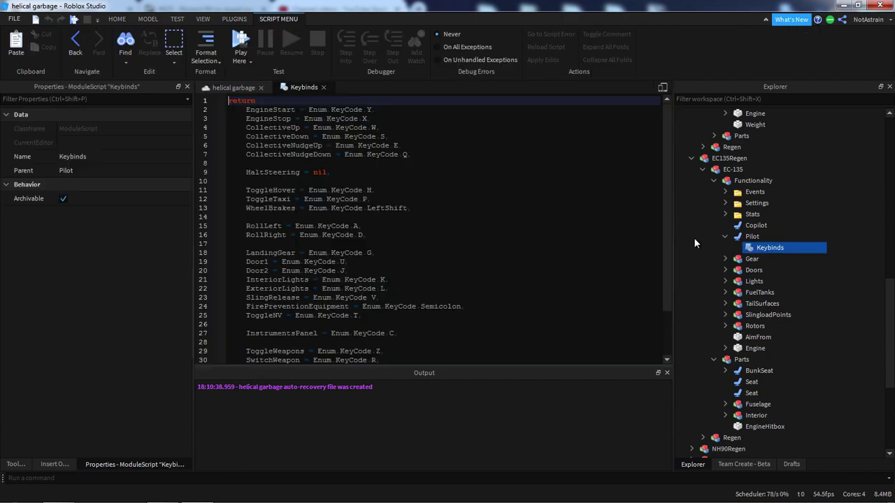
pyautogui.moveTo(238, 181); pyautogui.dragTo(415, 267)
pyautogui.hotkey('ctrl', 'v')
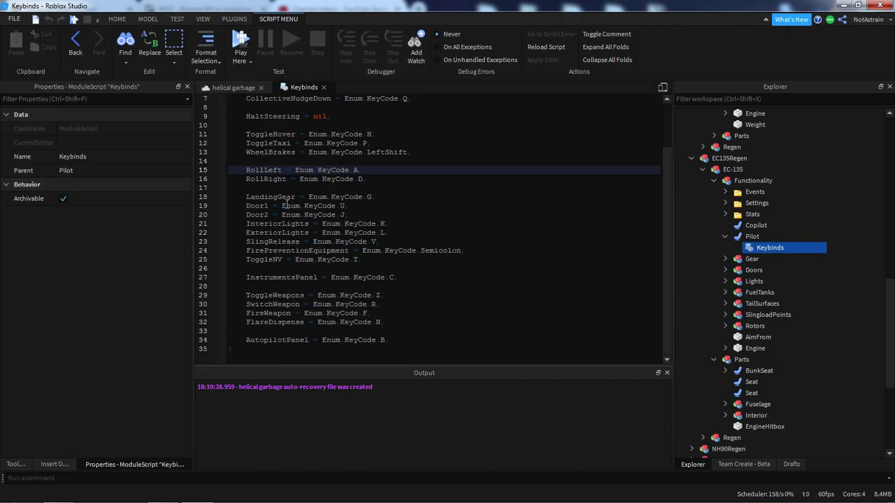
pyautogui.click(338, 148)
pyautogui.click(326, 87)
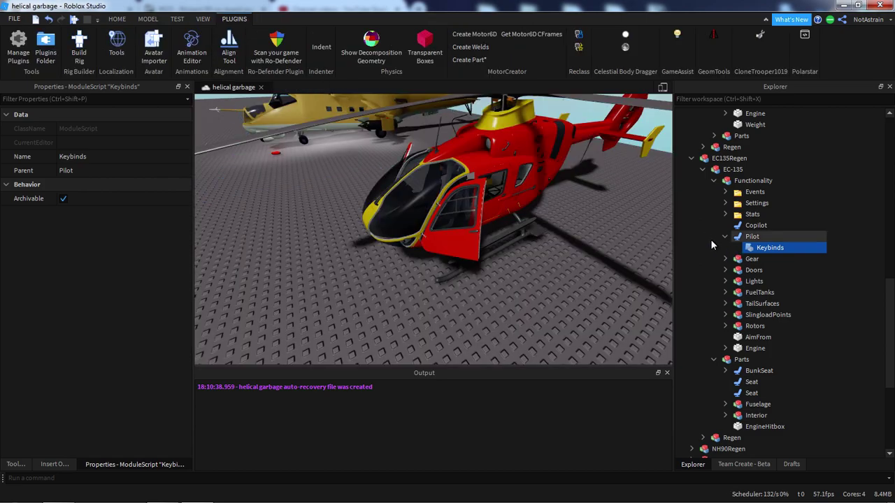
pyautogui.click(725, 237)
# - Check the Sounds folder and AutoweldSpinners in the EC-135's Settings, and turn off the CanTaxi value
pyautogui.click(725, 203)
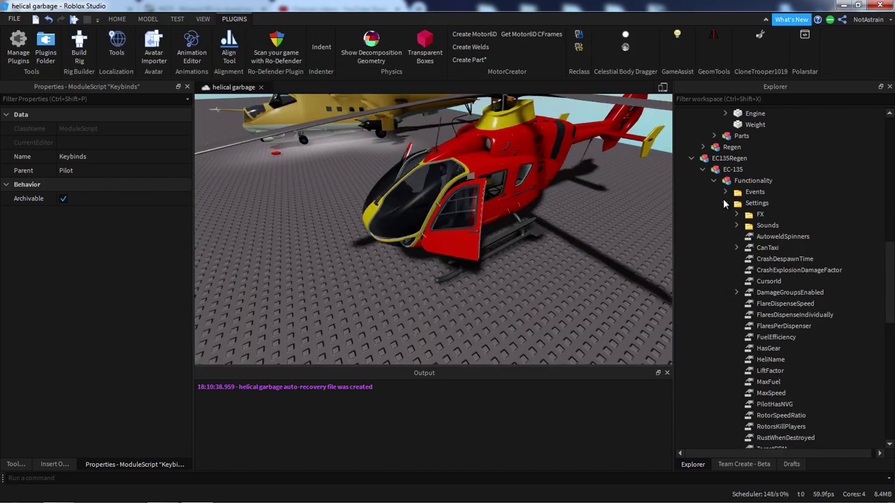
pyautogui.click(737, 225)
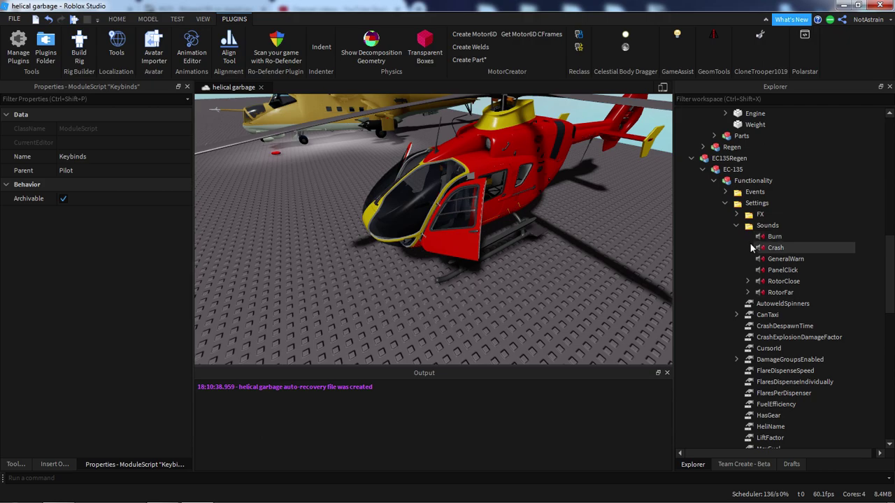
pyautogui.click(736, 225)
pyautogui.click(773, 236)
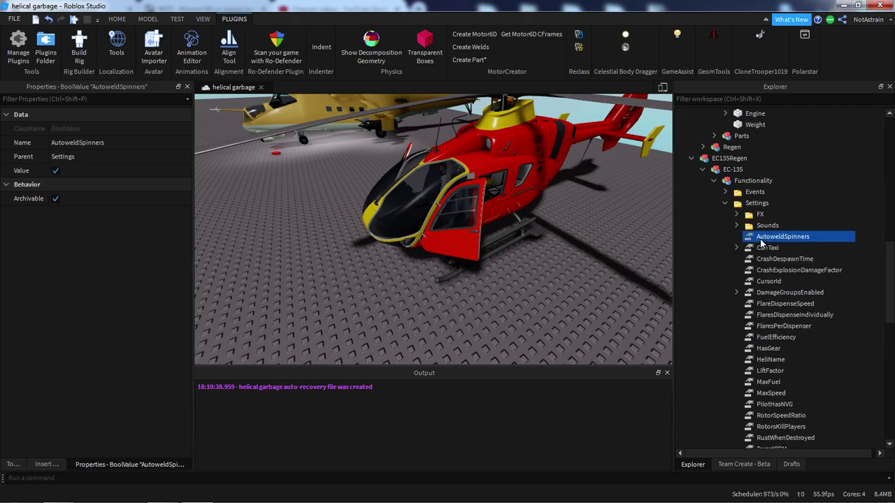
pyautogui.click(764, 248)
pyautogui.click(124, 174)
pyautogui.moveTo(560, 242); pyautogui.dragTo(656, 249, button='right')
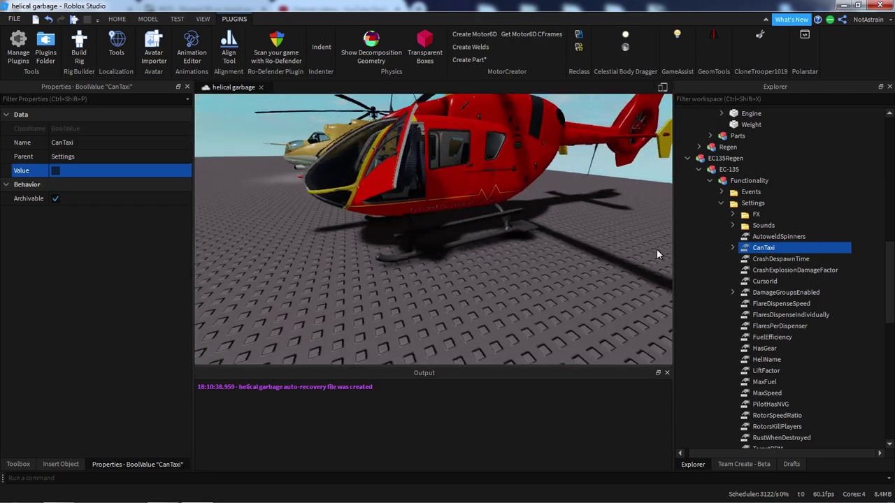
# - Check the CrashDespawnTime, CrashExplosionDamageFactor, CursorId and DamageGroupsEnabled values in the EC-135's Settings
pyautogui.click(768, 259)
pyautogui.click(782, 271)
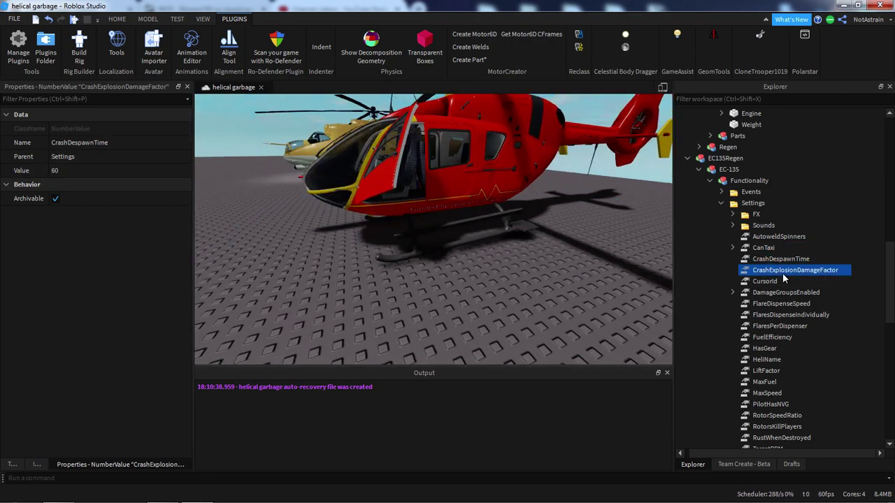
pyautogui.click(772, 282)
pyautogui.click(772, 294)
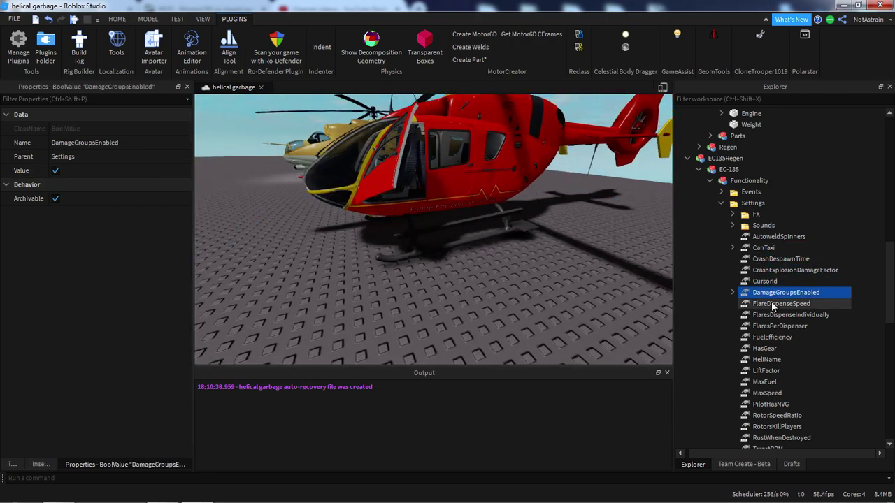
# - Expand DamageGroupsEnabled and link its Door1Location value to the Door1 model in the EC-135's Doors
pyautogui.click(732, 293)
pyautogui.click(758, 305)
pyautogui.scroll(-6, 762, 307)
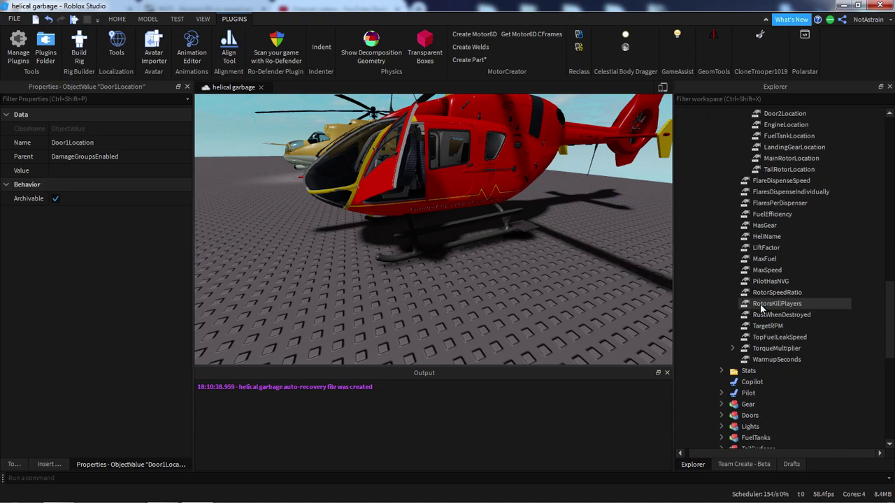
pyautogui.scroll(-5, 769, 300)
pyautogui.click(722, 247)
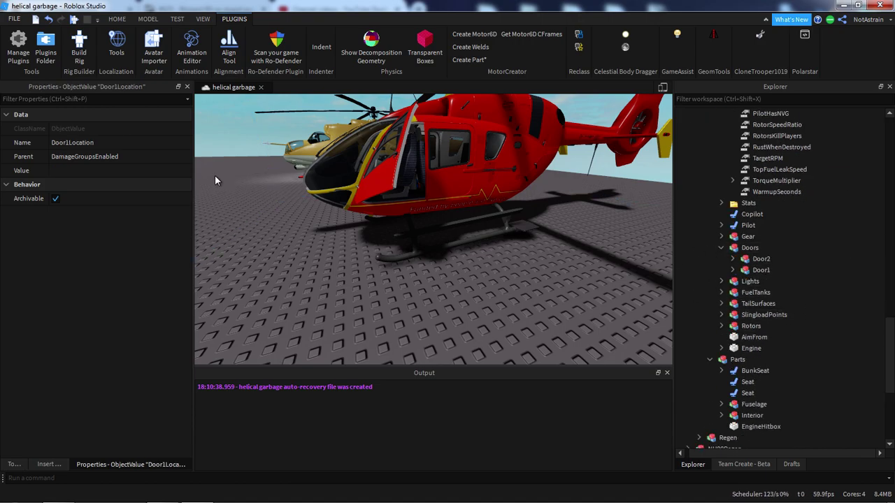
pyautogui.click(105, 171)
pyautogui.click(760, 272)
# - Link the Door2Location value of DamageGroupsEnabled to the EC-135's Door2 model
pyautogui.scroll(10, 762, 273)
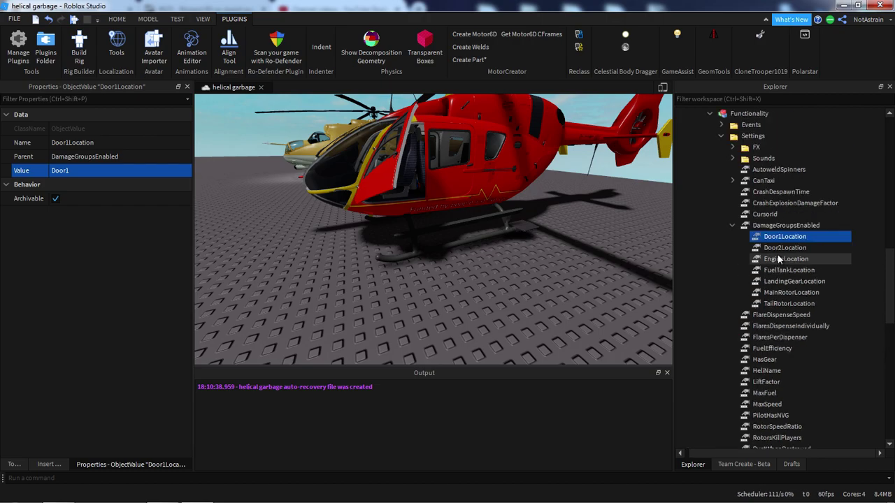
pyautogui.click(773, 253)
pyautogui.scroll(-9, 773, 253)
pyautogui.click(105, 170)
pyautogui.click(761, 326)
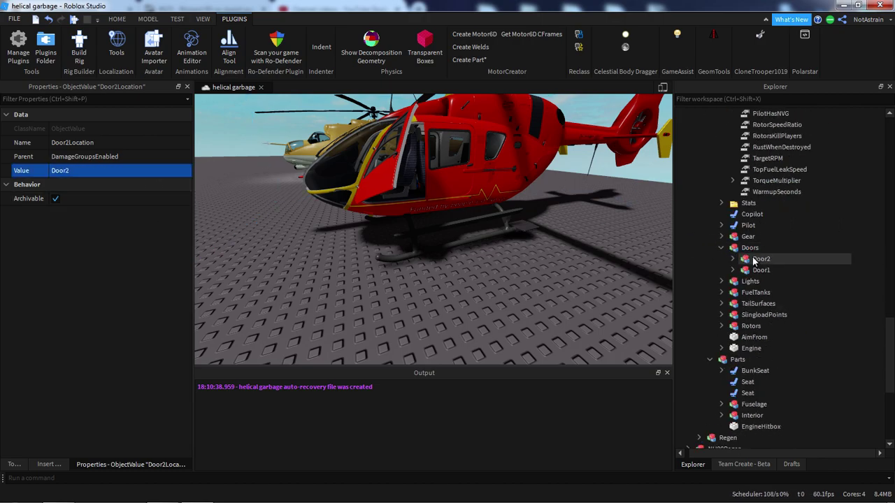
# - Link the EngineLocation value of DamageGroupsEnabled to the EngineHitbox part in the EC-135's Parts model
pyautogui.scroll(5, 755, 261)
pyautogui.click(780, 191)
pyautogui.scroll(-9, 781, 195)
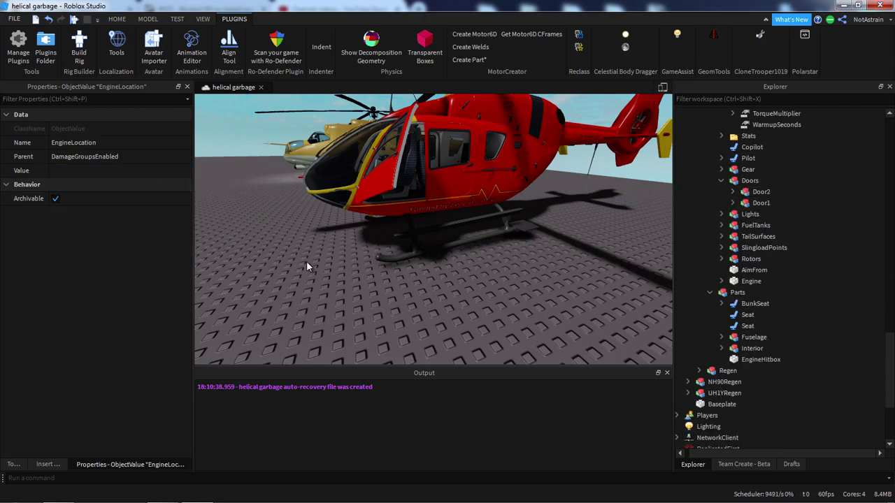
pyautogui.click(115, 175)
pyautogui.click(761, 359)
# - Link the FuelTankLocation value of DamageGroupsEnabled to the EC-135's FuelTanks model
pyautogui.scroll(9, 787, 321)
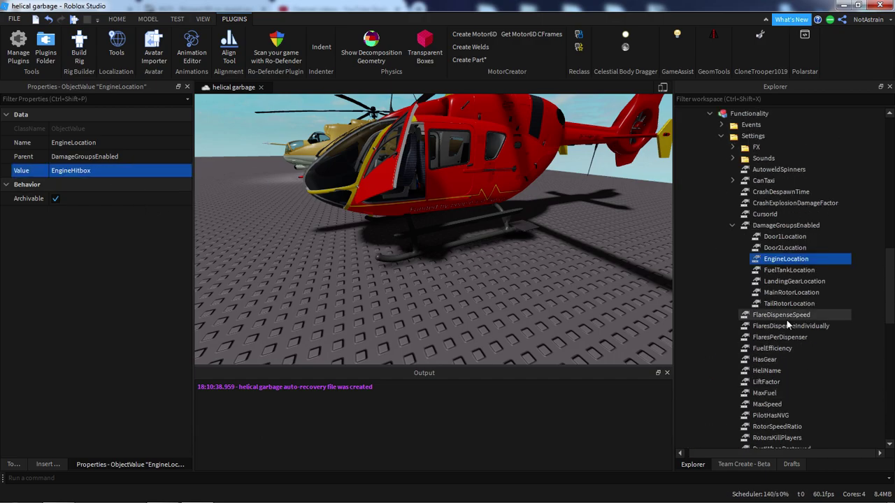
pyautogui.click(788, 270)
pyautogui.click(105, 170)
pyautogui.scroll(-8, 766, 329)
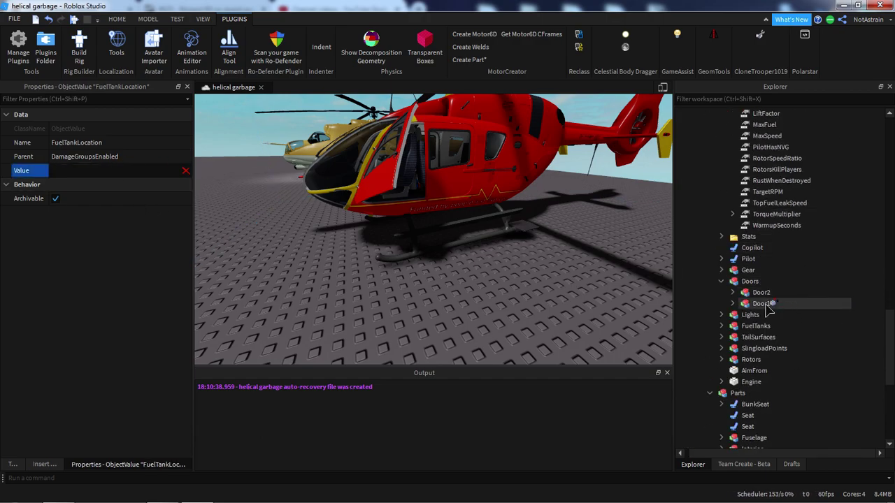
pyautogui.click(767, 328)
# - Link the LandingGearLocation value of DamageGroupsEnabled to the EC-135's landing gear model
pyautogui.scroll(6, 767, 327)
pyautogui.click(794, 214)
pyautogui.click(125, 170)
pyautogui.scroll(-6, 788, 279)
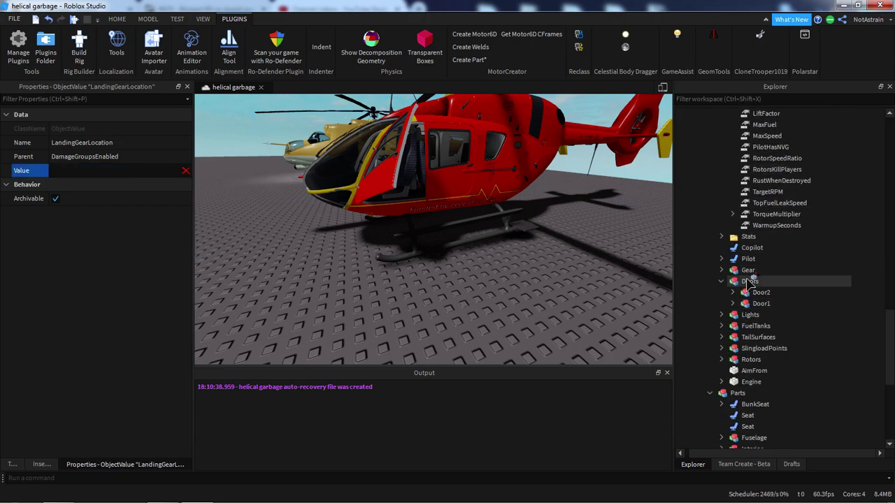
pyautogui.click(761, 281)
# - Link the MainRotorLocation value of DamageGroupsEnabled to Rotor1 in the EC-135's Rotors model
pyautogui.scroll(6, 781, 243)
pyautogui.click(791, 225)
pyautogui.click(126, 171)
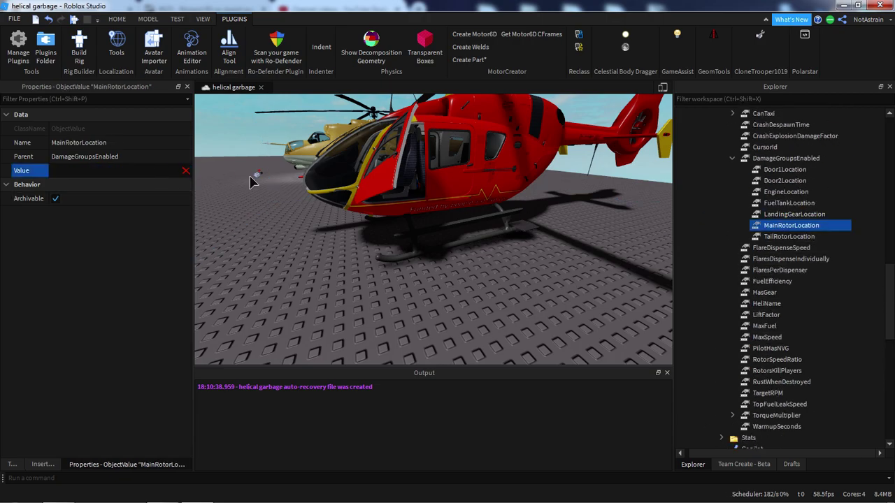
pyautogui.scroll(-6, 783, 294)
pyautogui.click(722, 359)
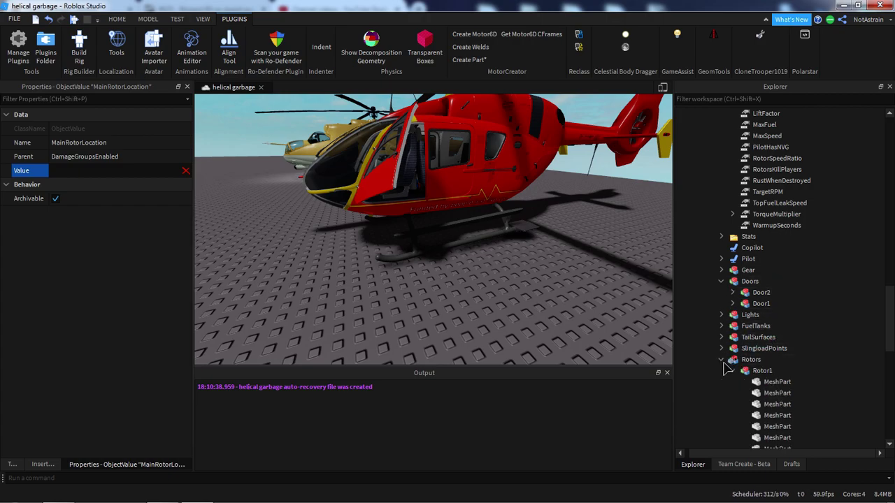
pyautogui.click(763, 371)
# - Link the TailRotorLocation value of DamageGroupsEnabled to Rotor2 in the EC-135's Rotors model
pyautogui.scroll(6, 783, 329)
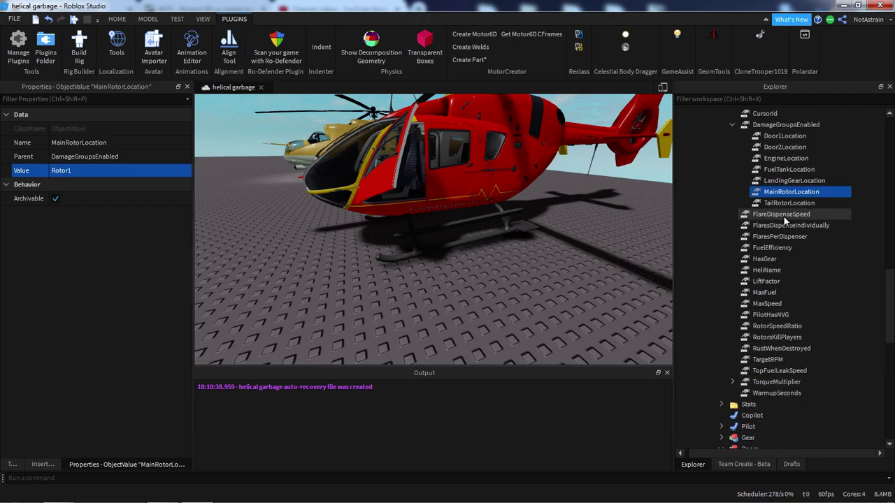
pyautogui.click(781, 214)
pyautogui.click(788, 203)
pyautogui.click(125, 171)
pyautogui.scroll(-6, 790, 294)
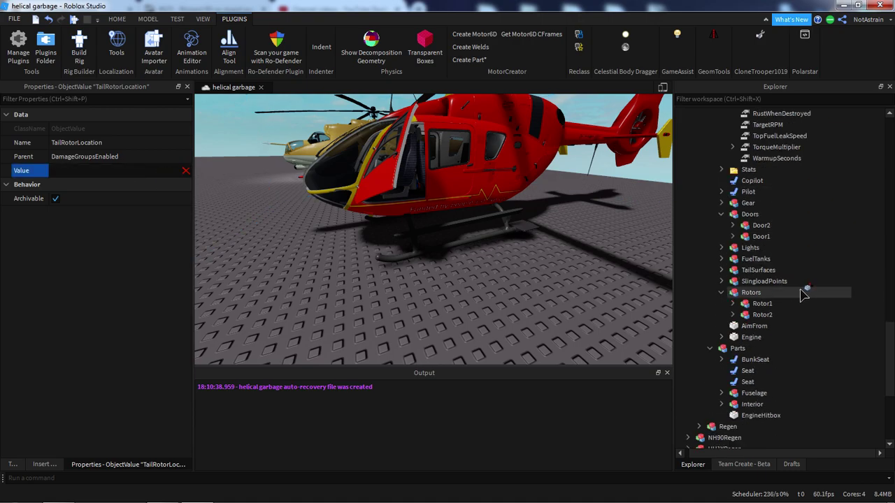
pyautogui.click(775, 321)
# - Check the flare and FuelEfficiency settings below the collapsed DamageGroupsEnabled, and turn off the HasGear value
pyautogui.scroll(8, 776, 294)
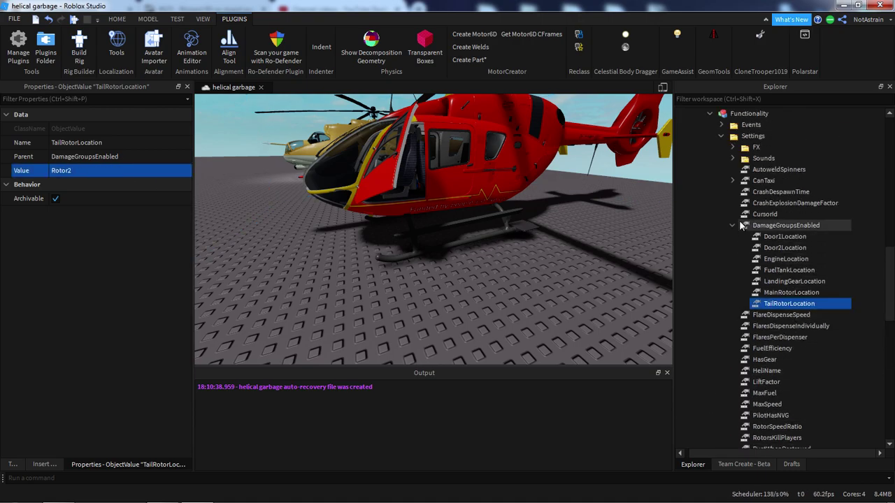
pyautogui.click(768, 238)
pyautogui.click(773, 271)
pyautogui.press('e')
pyautogui.moveTo(416, 233); pyautogui.dragTo(416, 238, button='right')
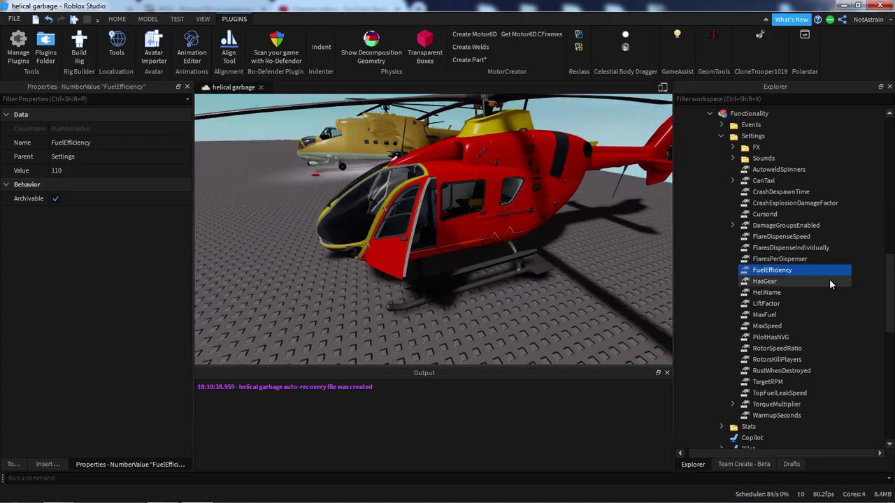
pyautogui.click(766, 281)
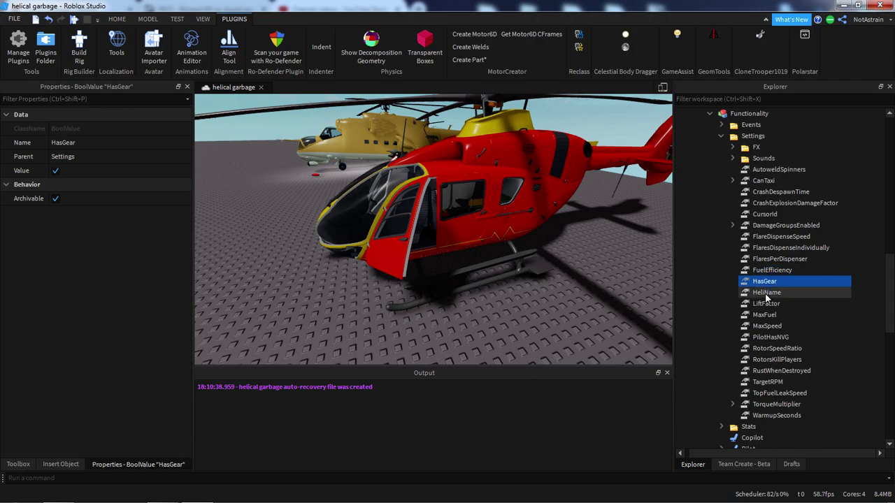
pyautogui.click(107, 171)
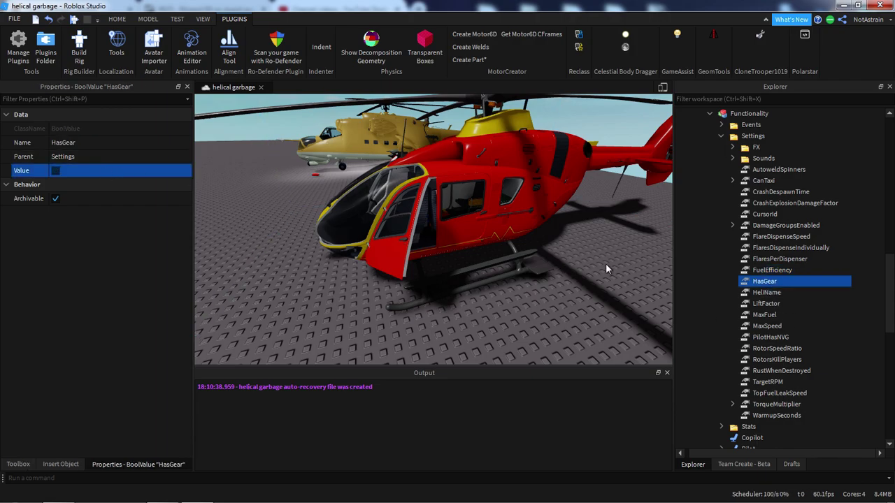
# - Set the HeliName value to EC-135 and check the LiftFactor value
pyautogui.click(768, 292)
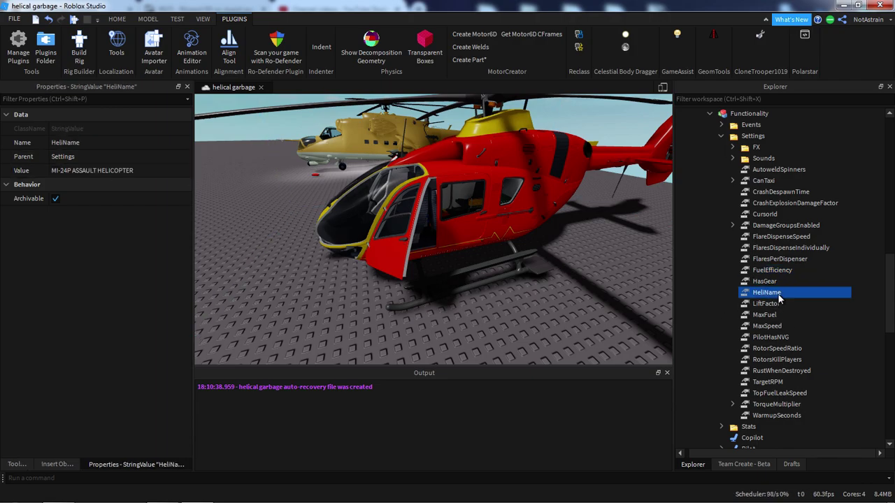
pyautogui.click(118, 172)
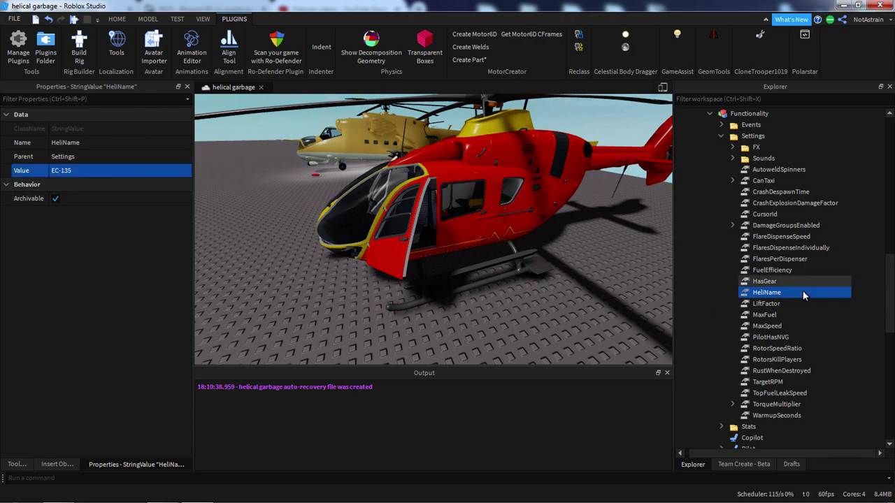
pyautogui.click(766, 303)
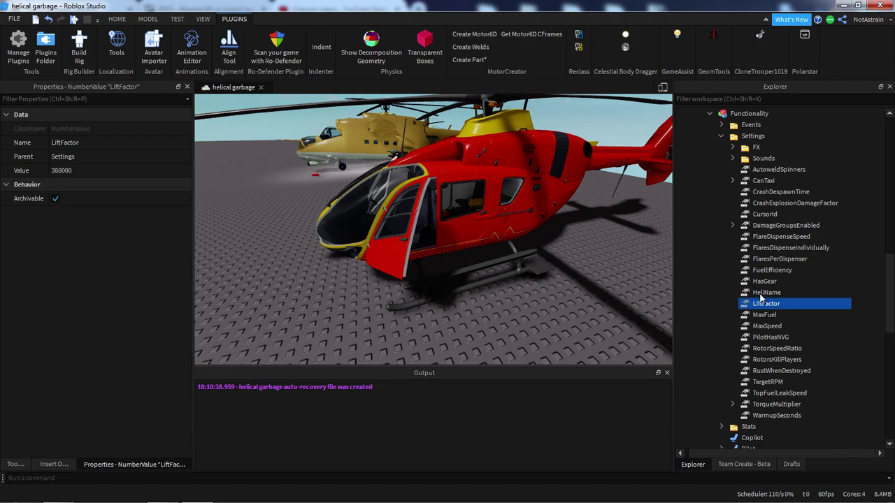
# - Select the MaxFuel setting, switch to Chrome and search Google for "ec-135 max fuel" in a new tab
pyautogui.click(762, 315)
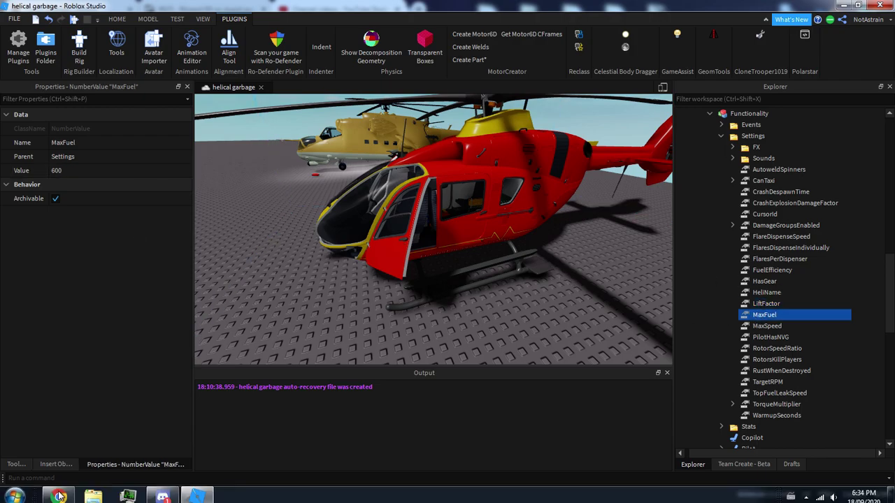
pyautogui.click(56, 494)
pyautogui.click(417, 10)
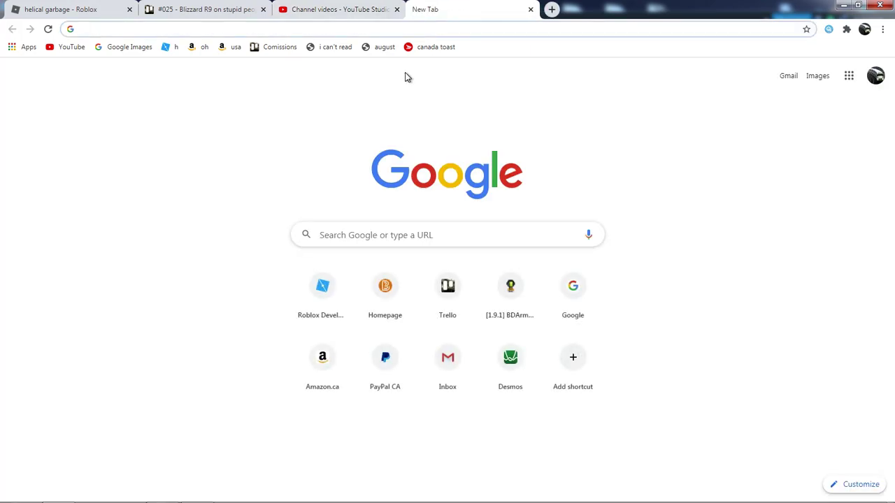
pyautogui.write('ec-135 m')
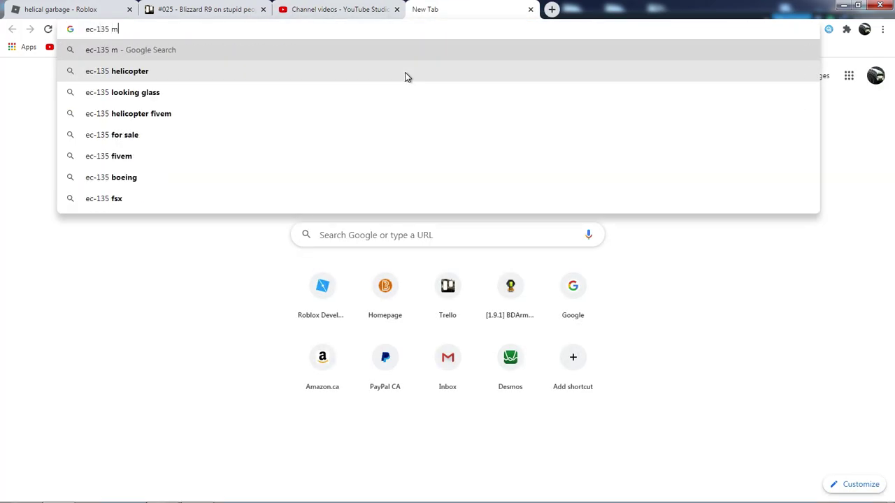
pyautogui.write('ax fuel')
pyautogui.press('Return')
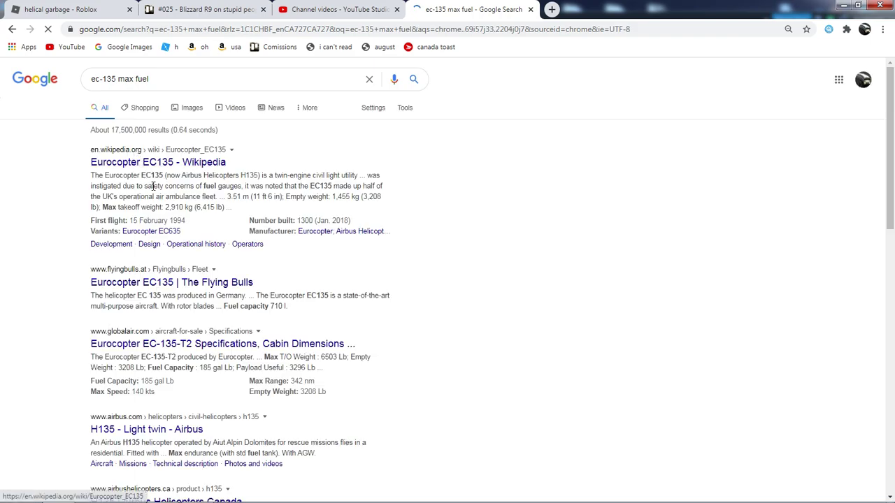
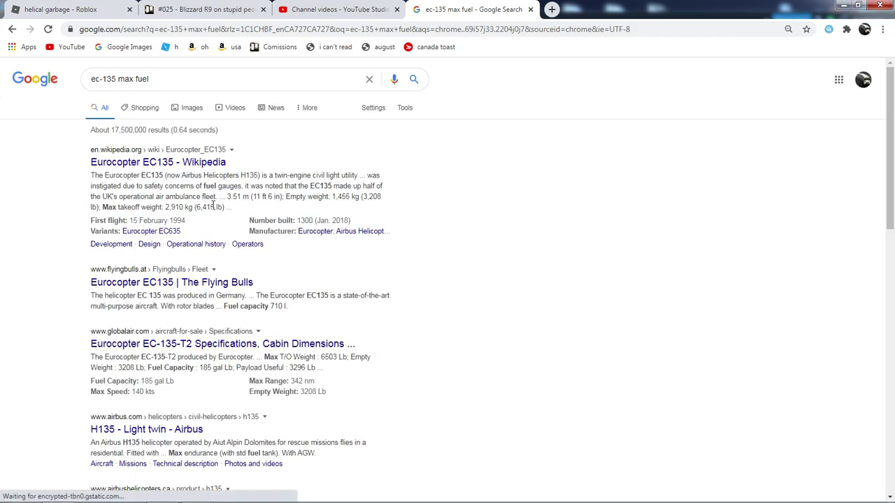
# - Return to Roblox Studio and set the EC-135's MaxFuel value to 710
pyautogui.click(197, 493)
pyautogui.click(97, 171)
pyautogui.write('710')
pyautogui.press('Return')
# - Check the MaxSpeed, PilotHasNVG, RotorSpeedRatio, RotorsKillPlayers and RustWhenDestroyed values in the EC-135's Settings
pyautogui.click(744, 326)
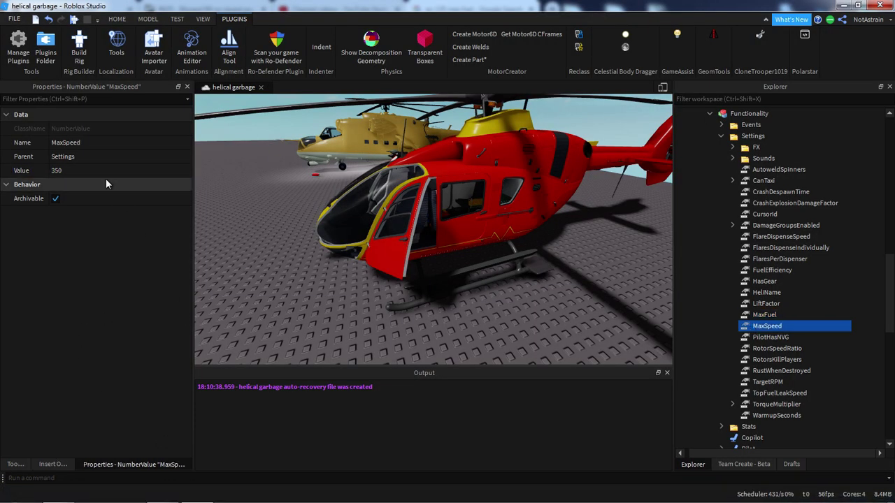
pyautogui.click(769, 337)
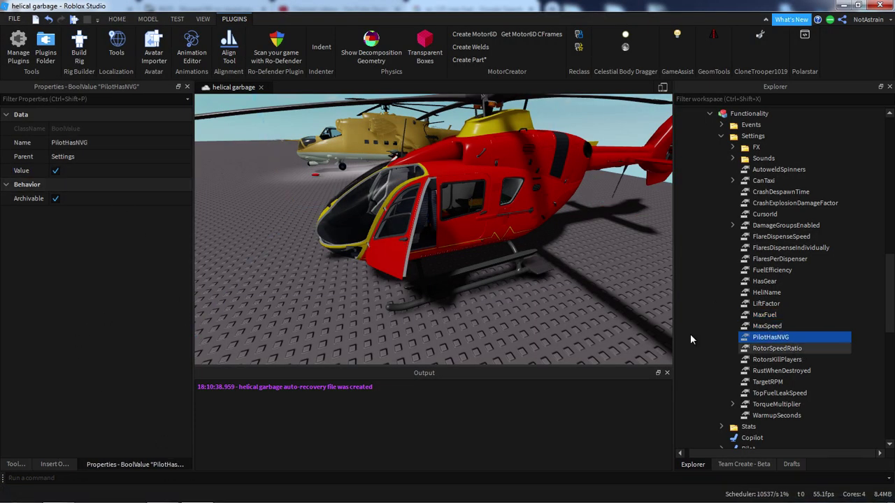
pyautogui.click(778, 349)
pyautogui.click(769, 359)
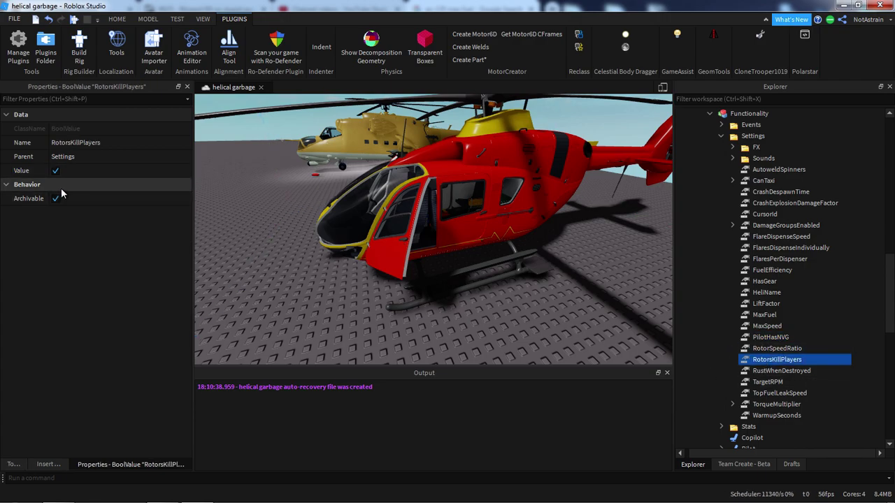
pyautogui.click(770, 371)
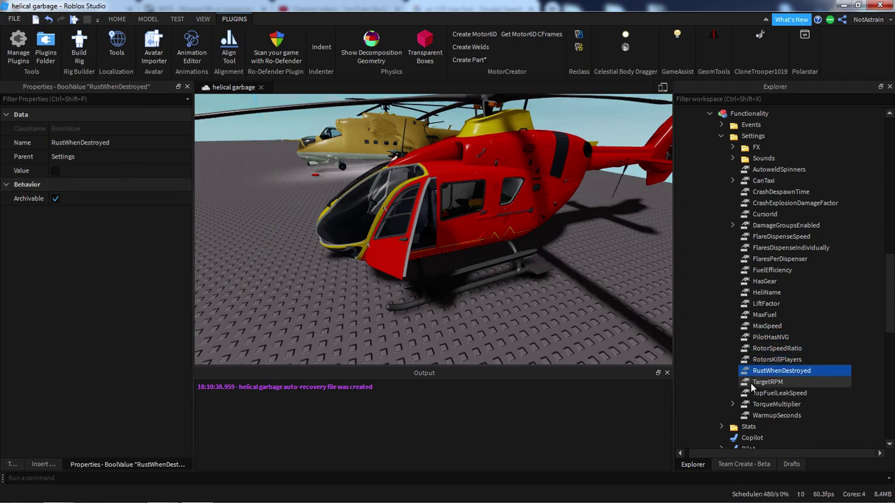
# - Set TargetRPM to 400 and check the TopFuelLeakSpeed, TorqueMultiplier and WarmupSeconds values
pyautogui.press('Down')
pyautogui.click(95, 174)
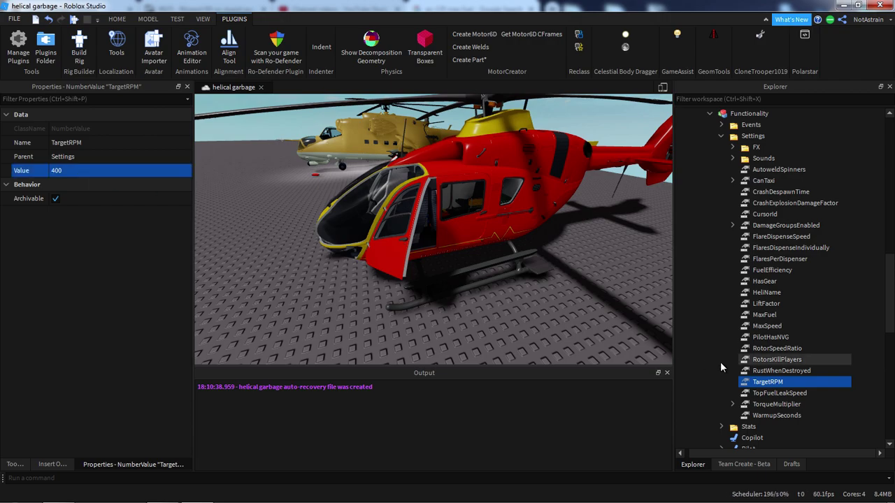
pyautogui.click(777, 393)
pyautogui.click(769, 405)
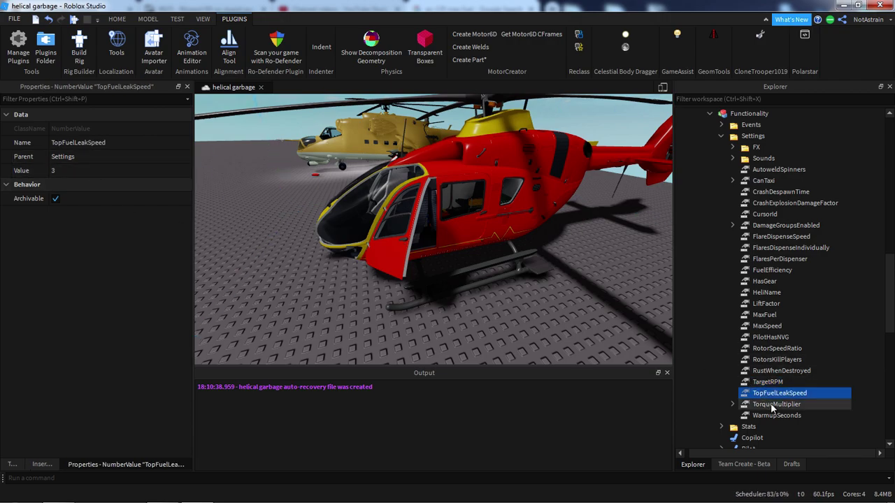
pyautogui.press('Down')
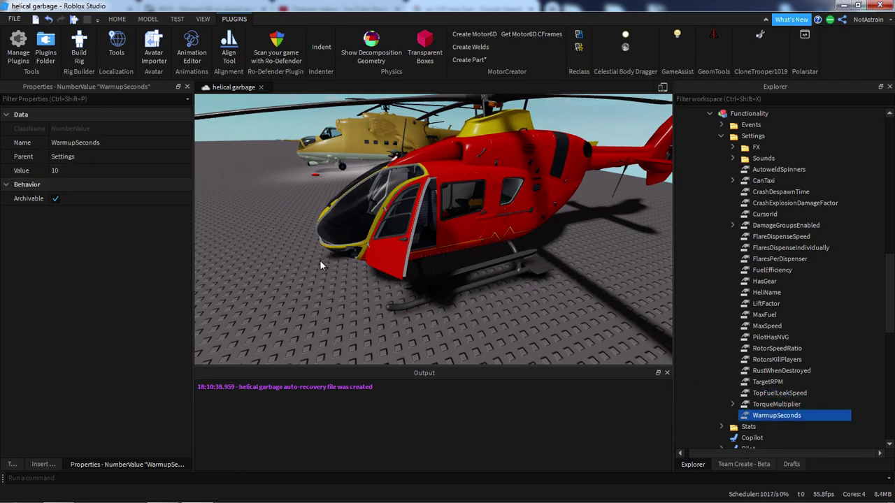
# - Collapse the EC-135's Settings folder in its Functionality model
pyautogui.moveTo(345, 277); pyautogui.dragTo(344, 277, button='right')
pyautogui.scroll(-3, 344, 277)
pyautogui.scroll(3, 807, 274)
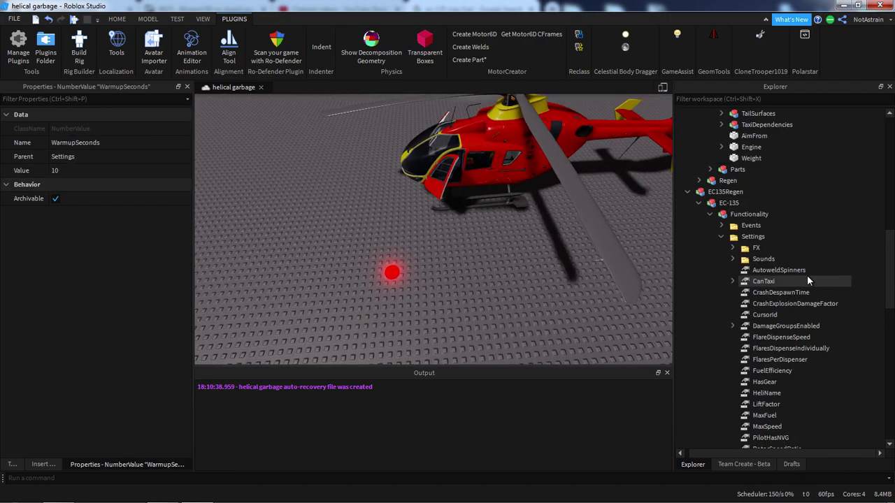
pyautogui.click(720, 237)
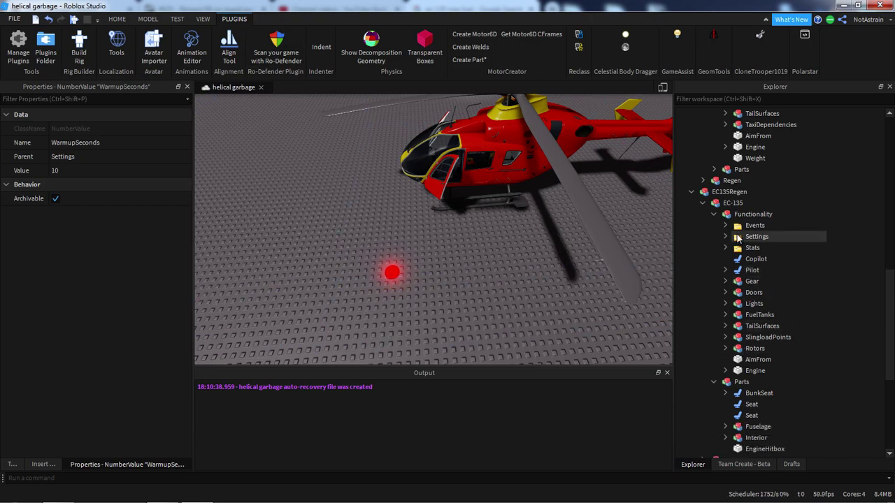
# - Start the Create Welds tool and set the EC-135's Engine part in Functionality as Part0
pyautogui.click(468, 50)
pyautogui.scroll(2, 793, 181)
pyautogui.scroll(-3, 791, 188)
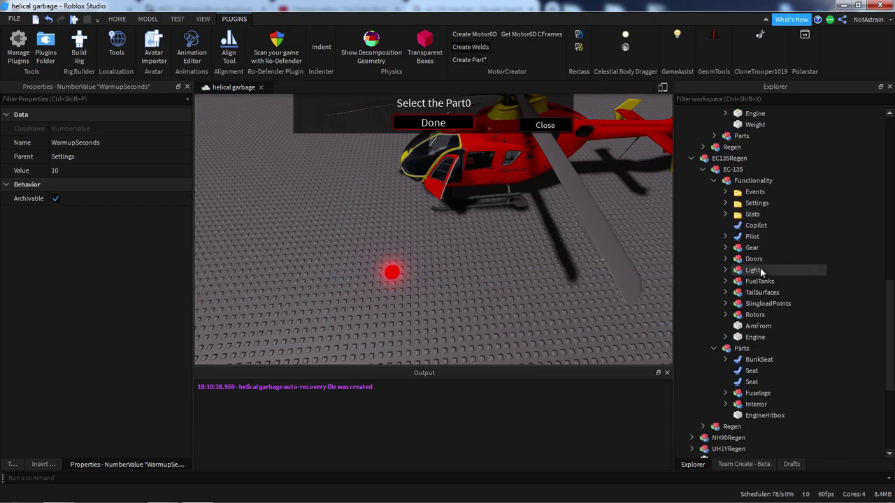
pyautogui.click(756, 337)
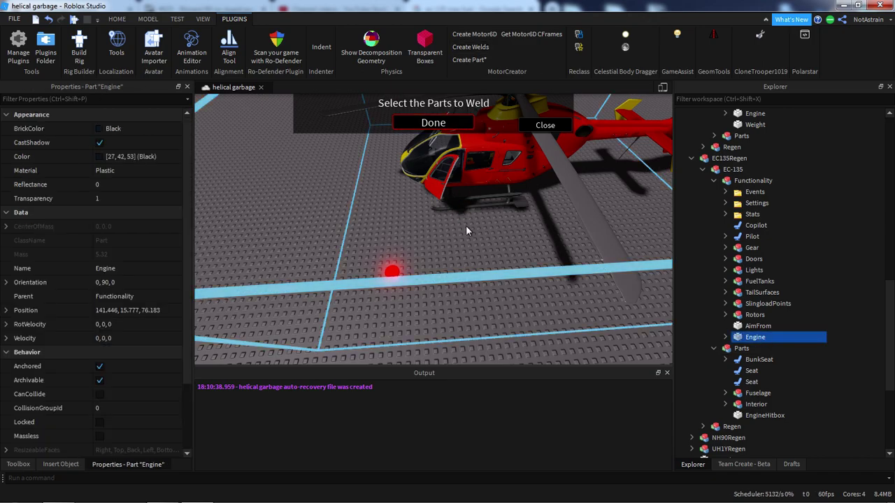
pyautogui.moveTo(436, 251); pyautogui.dragTo(437, 251, button='right')
# - Select the Copilot and Pilot seats, expand Gear and add all its mesh parts and landing skids to the weld selection
pyautogui.click(754, 226)
pyautogui.keyDown('ctrl'); pyautogui.click(754, 237); pyautogui.keyUp('ctrl')
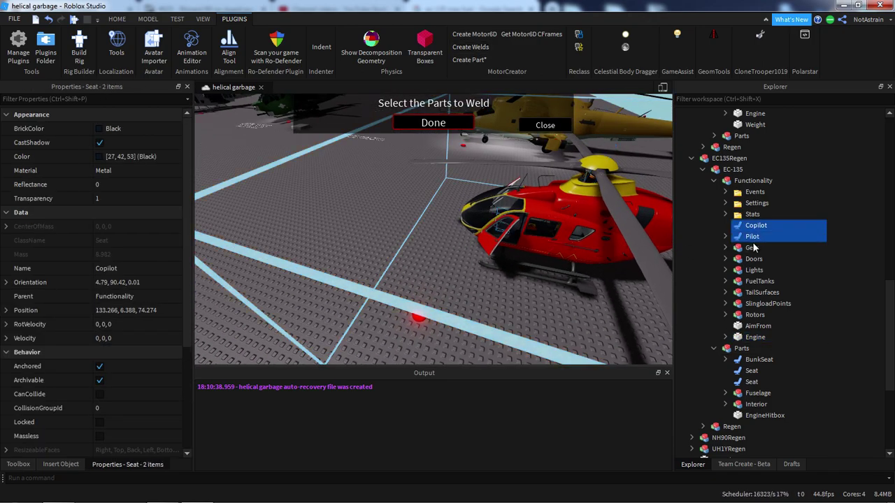
pyautogui.click(725, 249)
pyautogui.keyDown('ctrl'); pyautogui.click(769, 259); pyautogui.keyUp('ctrl')
pyautogui.keyDown('shift'); pyautogui.click(774, 304); pyautogui.keyUp('shift')
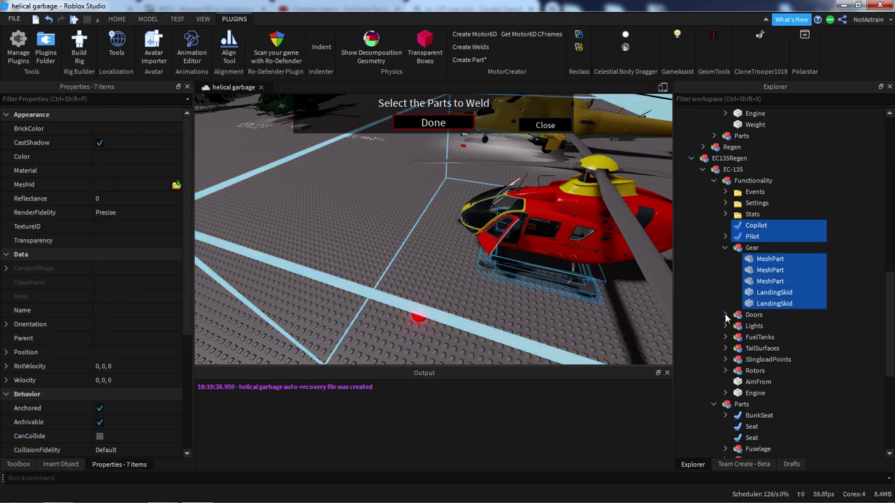
# - Expand the Doors model and add the Closed and Open parts of Door2 and Door1 to the weld selection
pyautogui.click(725, 315)
pyautogui.click(736, 337)
pyautogui.click(737, 327)
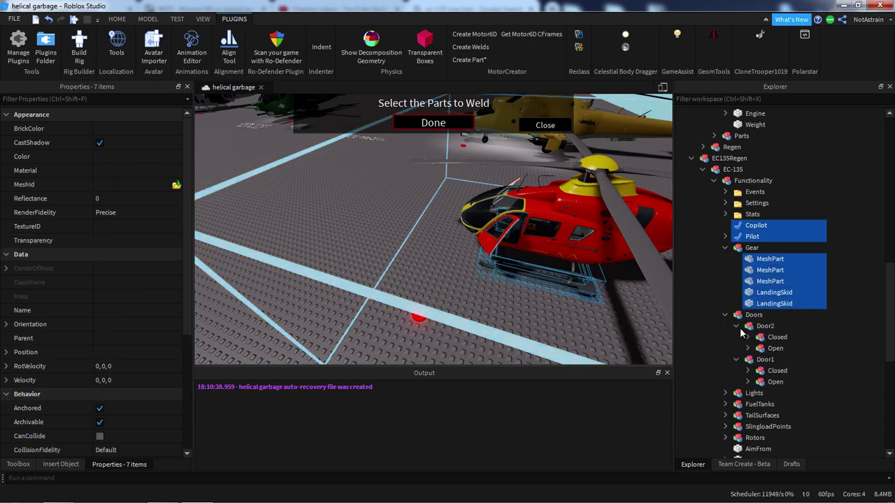
pyautogui.click(749, 382)
pyautogui.click(748, 337)
pyautogui.keyDown('ctrl'); pyautogui.click(788, 349); pyautogui.keyUp('ctrl')
pyautogui.scroll(-7, 790, 353)
pyautogui.keyDown('shift'); pyautogui.click(798, 381); pyautogui.keyUp('shift')
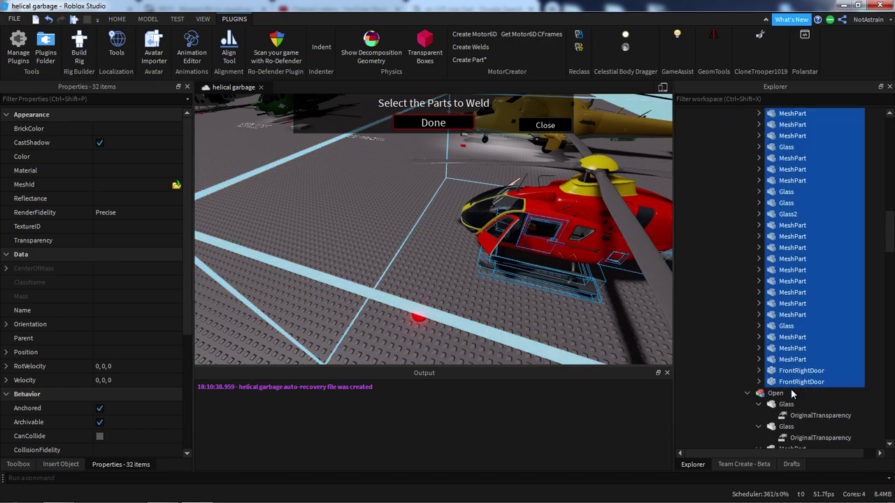
pyautogui.scroll(-19, 790, 404)
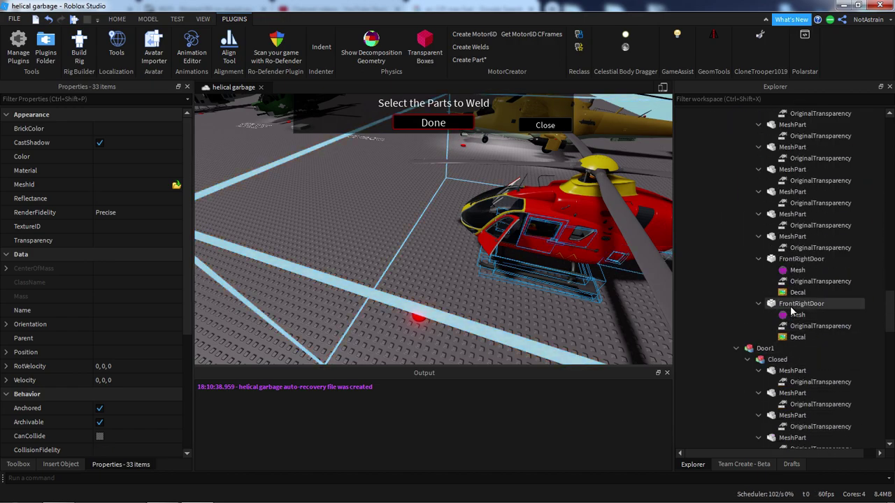
pyautogui.keyDown('shift'); pyautogui.click(791, 307); pyautogui.keyUp('shift')
pyautogui.scroll(-5, 791, 311)
pyautogui.keyDown('ctrl'); pyautogui.click(793, 206); pyautogui.keyUp('ctrl')
pyautogui.scroll(-9, 793, 207)
pyautogui.keyDown('shift'); pyautogui.click(800, 236); pyautogui.keyUp('shift')
pyautogui.scroll(-6, 790, 288)
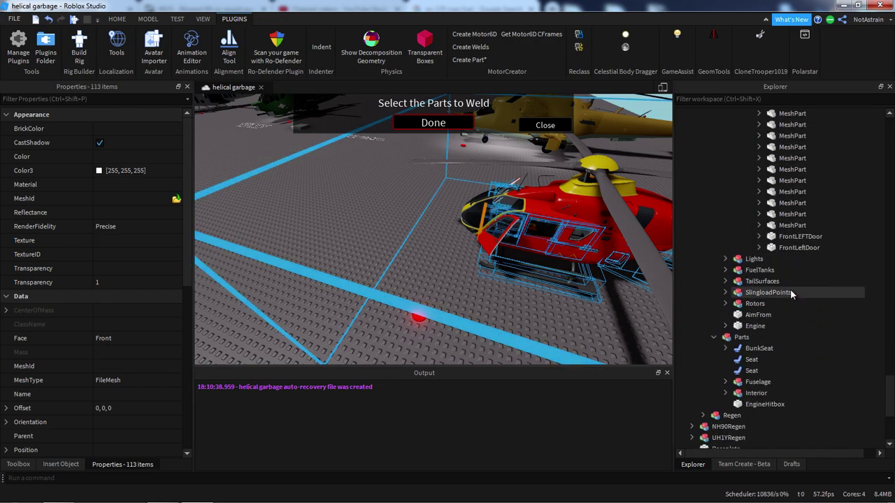
pyautogui.keyDown('shift'); pyautogui.click(787, 246); pyautogui.keyUp('shift')
# - Expand the Lights, Rotors, TailSurfaces and FuelTanks models in Functionality to expose their parts
pyautogui.click(726, 260)
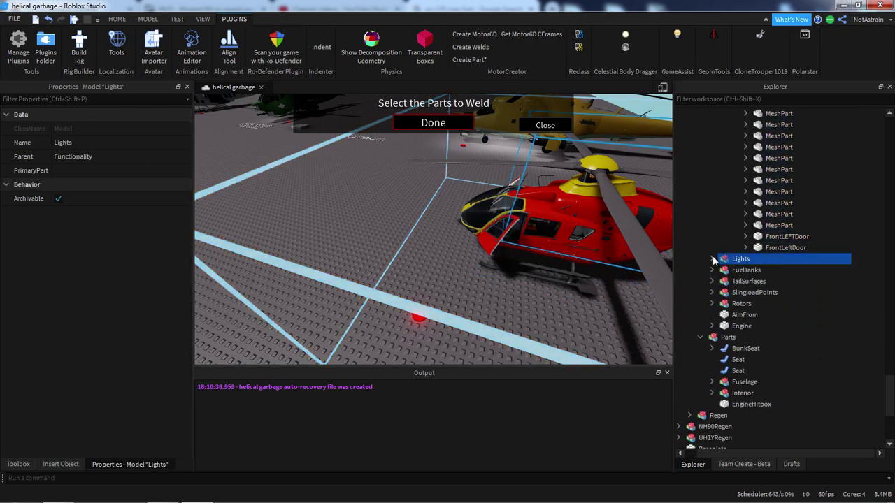
pyautogui.click(712, 259)
pyautogui.click(723, 270)
pyautogui.click(723, 304)
pyautogui.scroll(-1, 721, 301)
pyautogui.click(713, 295)
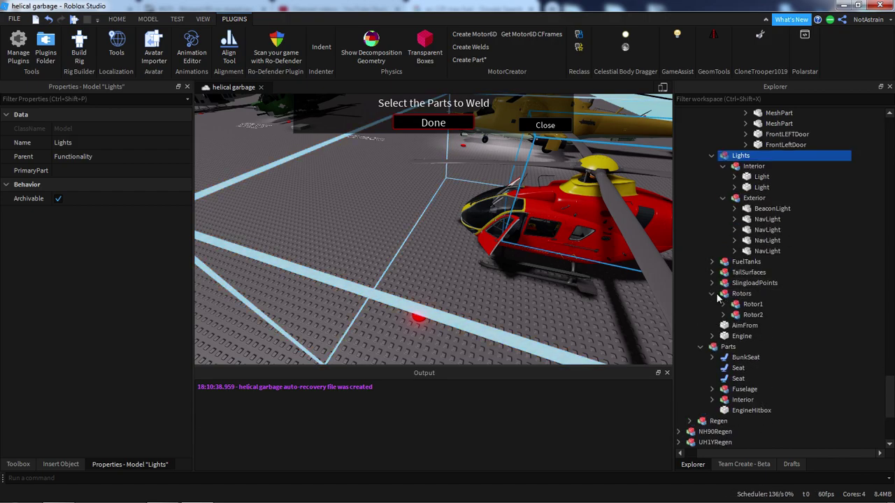
pyautogui.click(723, 304)
pyautogui.click(712, 273)
pyautogui.click(712, 263)
# - Expand the Fuselage and Interior models inside the EC-135's Parts model
pyautogui.scroll(-10, 722, 271)
pyautogui.click(713, 347)
pyautogui.click(714, 337)
pyautogui.scroll(-20, 719, 333)
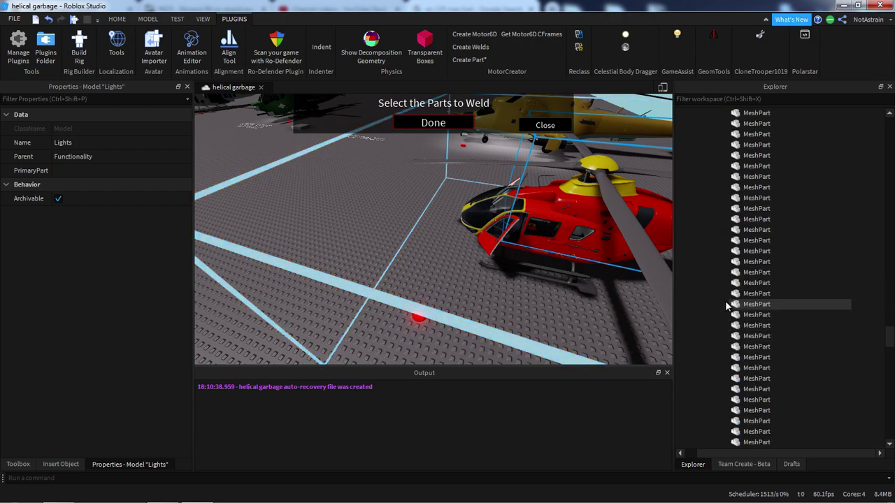
pyautogui.scroll(-5, 728, 303)
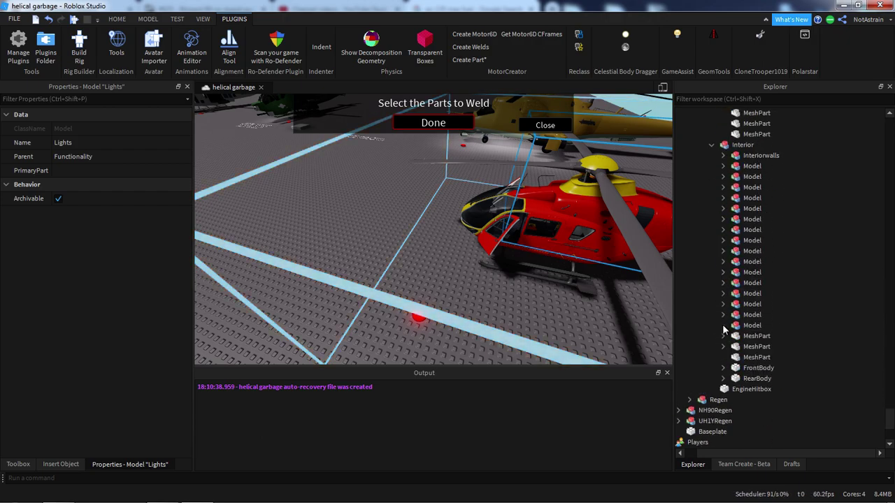
# - Expand Interiorwalls and all the nested models inside the Interior model to expose their unions and parts
pyautogui.click(724, 251)
pyautogui.click(723, 229)
pyautogui.click(724, 219)
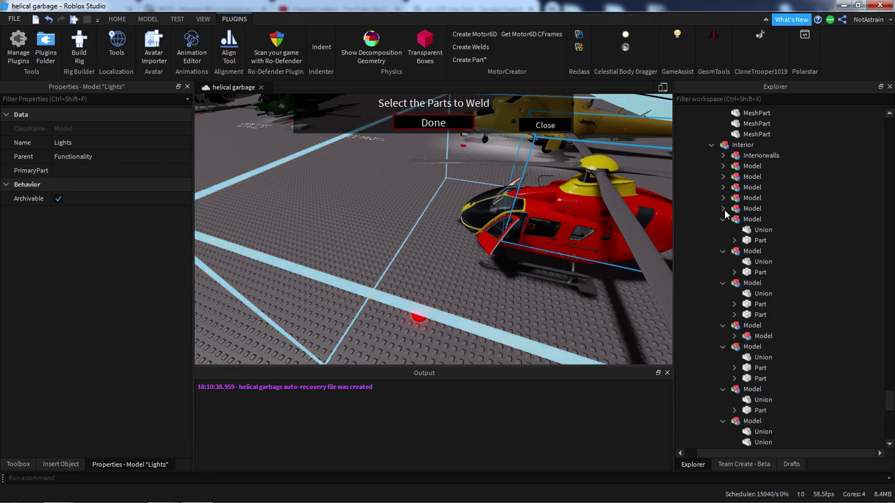
pyautogui.click(724, 208)
pyautogui.click(724, 198)
pyautogui.click(724, 188)
pyautogui.click(723, 176)
pyautogui.click(723, 166)
pyautogui.click(724, 155)
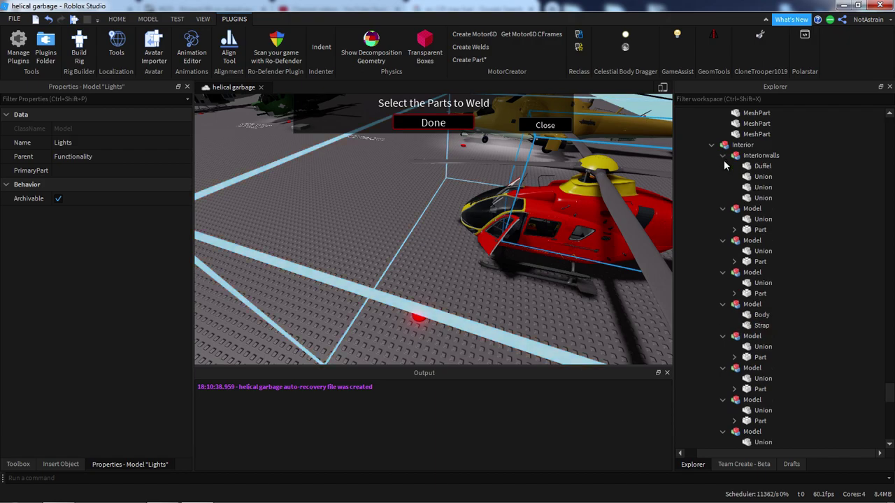
pyautogui.scroll(-3, 734, 199)
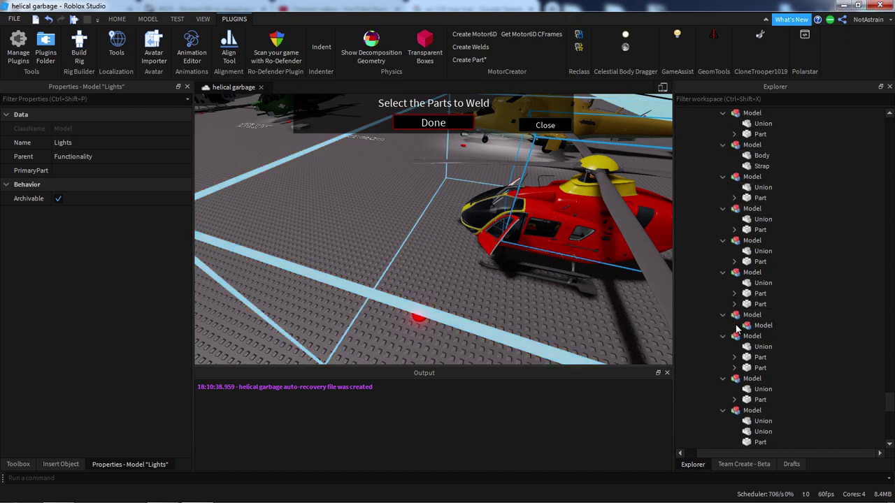
pyautogui.scroll(-5, 741, 335)
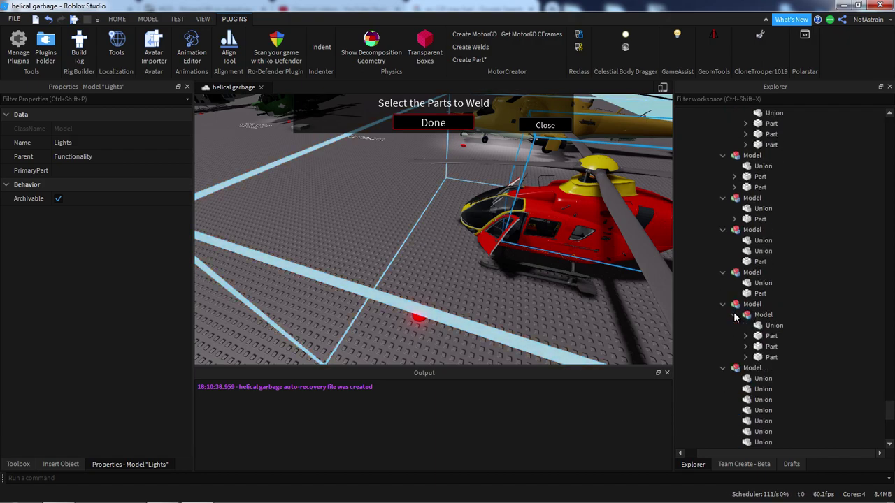
pyautogui.click(752, 346)
# - Try to set the Engine part above the main rotor as Part0 again
pyautogui.moveTo(889, 423); pyautogui.dragTo(888, 256)
pyautogui.moveTo(601, 247); pyautogui.dragTo(514, 201, button='right')
pyautogui.scroll(5, 514, 201)
pyautogui.click(471, 221)
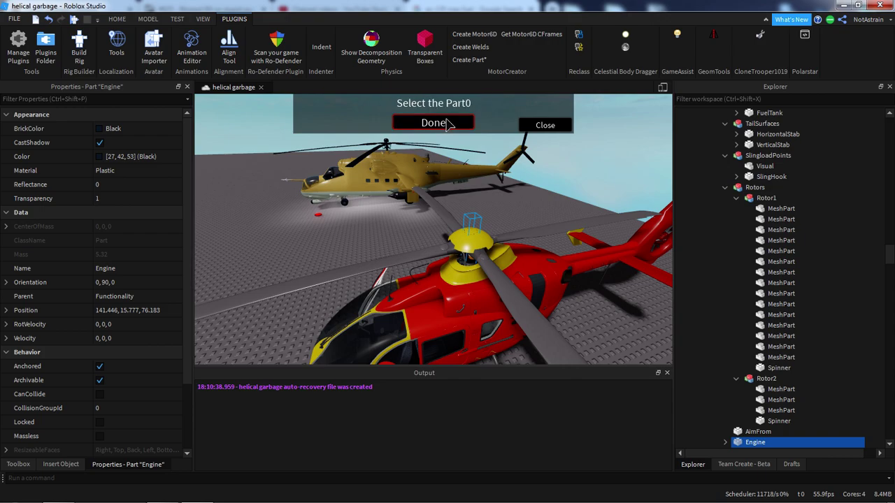
pyautogui.scroll(10, 819, 233)
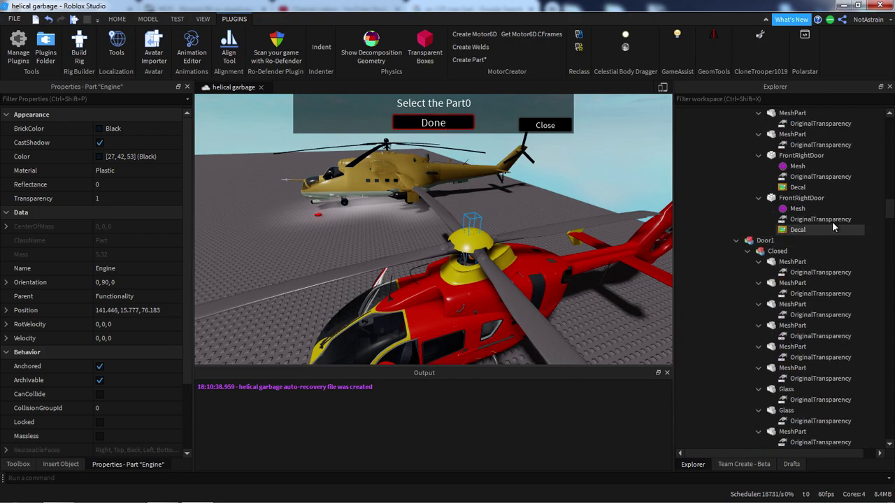
pyautogui.moveTo(891, 212); pyautogui.dragTo(892, 270)
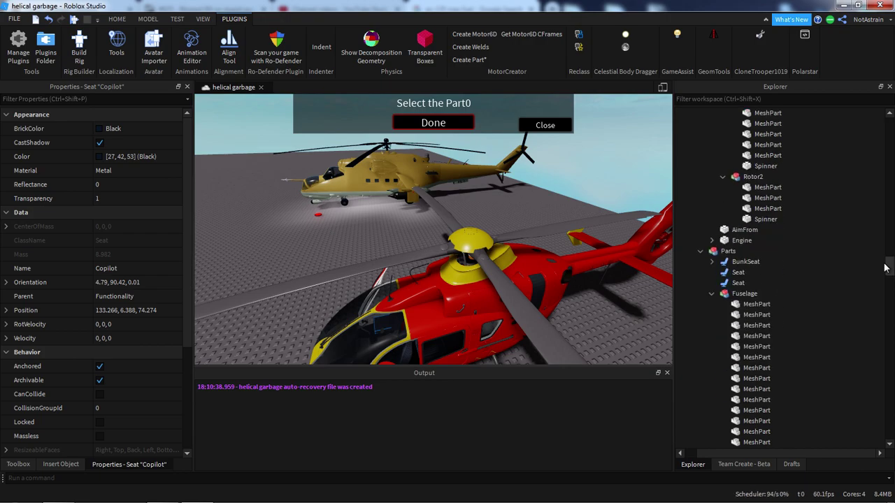
pyautogui.keyDown('shift'); pyautogui.click(745, 230); pyautogui.keyUp('shift')
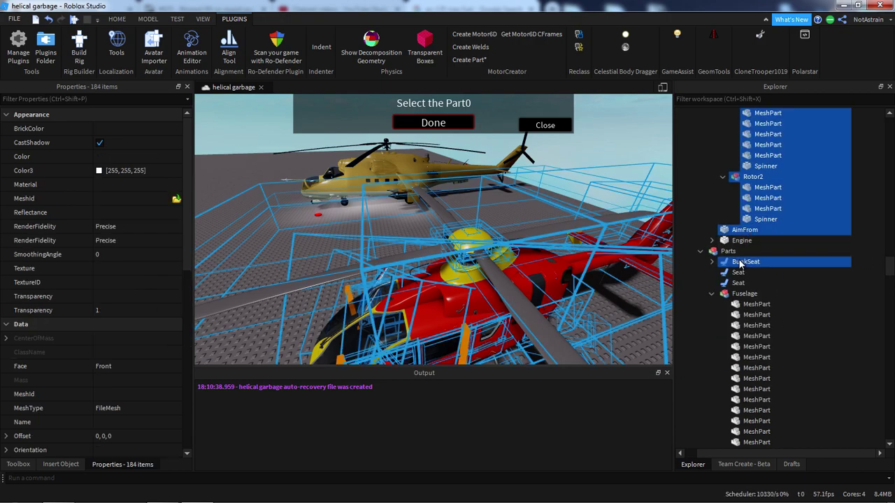
pyautogui.moveTo(892, 278); pyautogui.dragTo(890, 292)
pyautogui.moveTo(893, 357); pyautogui.dragTo(893, 428)
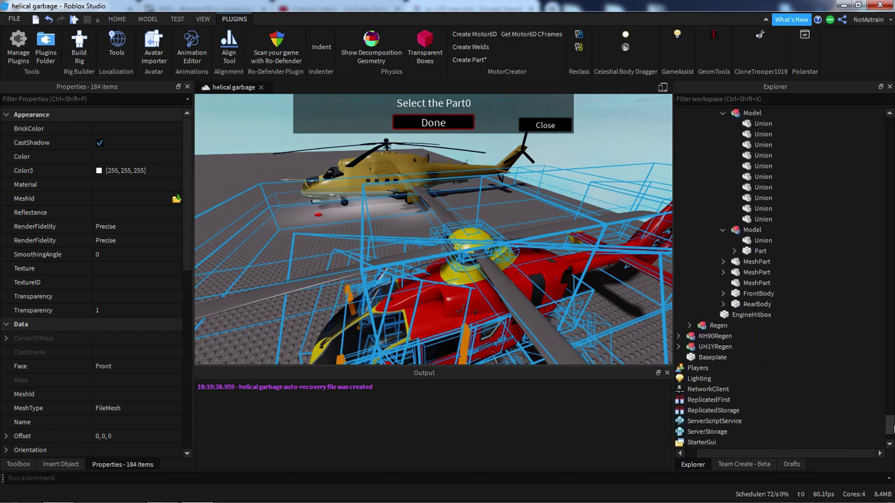
pyautogui.keyDown('shift'); pyautogui.click(757, 304); pyautogui.keyUp('shift')
pyautogui.scroll(10, 794, 271)
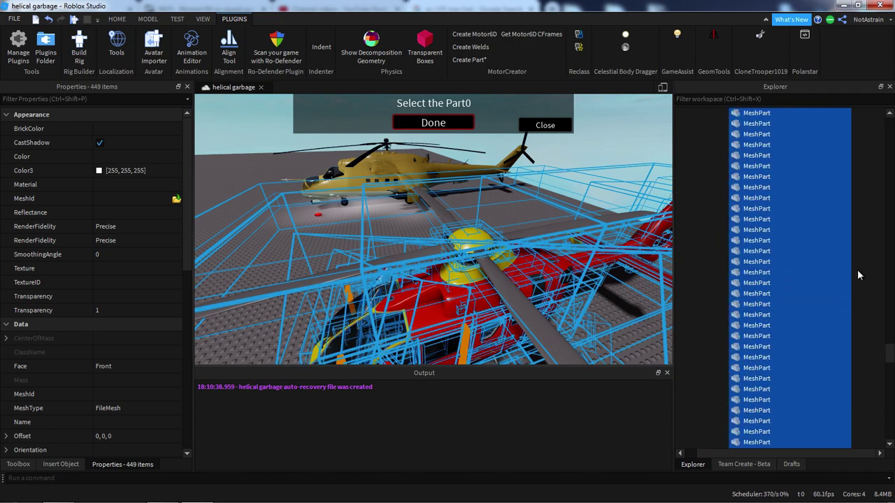
pyautogui.click(882, 359)
# - Collapse the Rotors model in Functionality to keep its parts out of the weld selection
pyautogui.moveTo(891, 308); pyautogui.dragTo(891, 258)
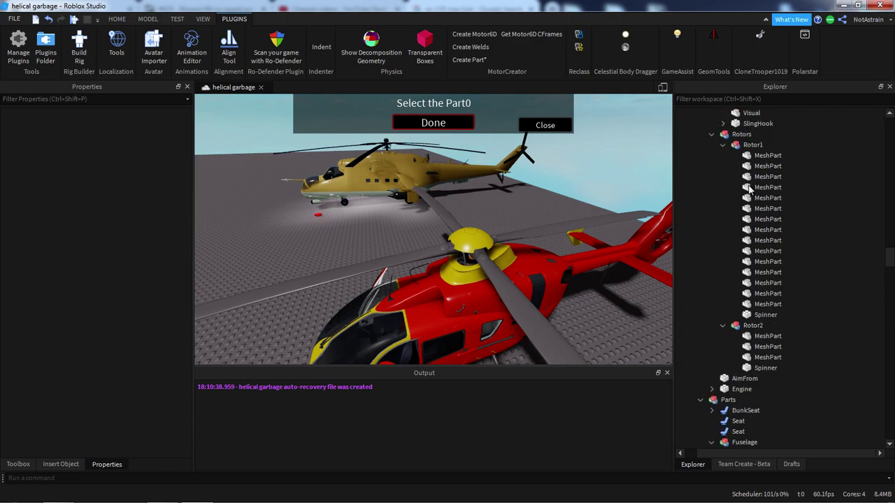
pyautogui.click(706, 133)
pyautogui.click(711, 135)
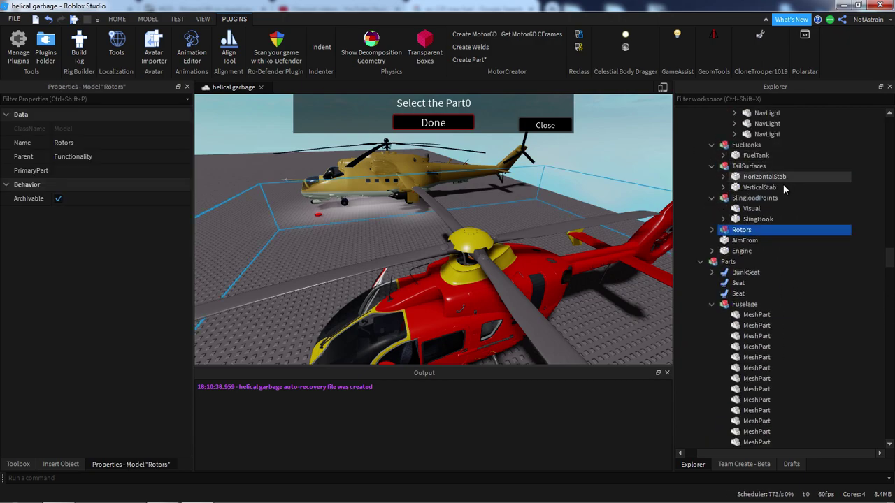
# - Try to select the Functionality items from Copilot to SlingHook, AimFrom and everything in Parts for welding, leaving out Rotors and Engine
pyautogui.scroll(1, 756, 215)
pyautogui.click(754, 243)
pyautogui.click(758, 252)
pyautogui.scroll(20, 775, 200)
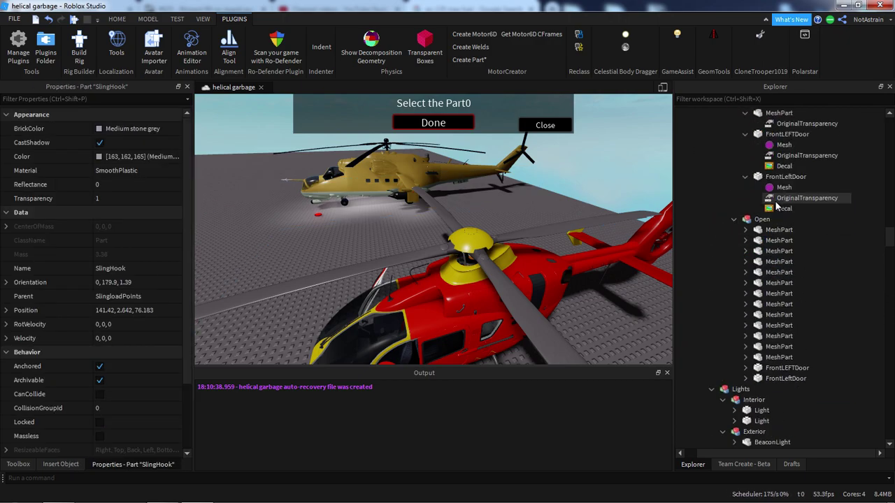
pyautogui.scroll(20, 774, 199)
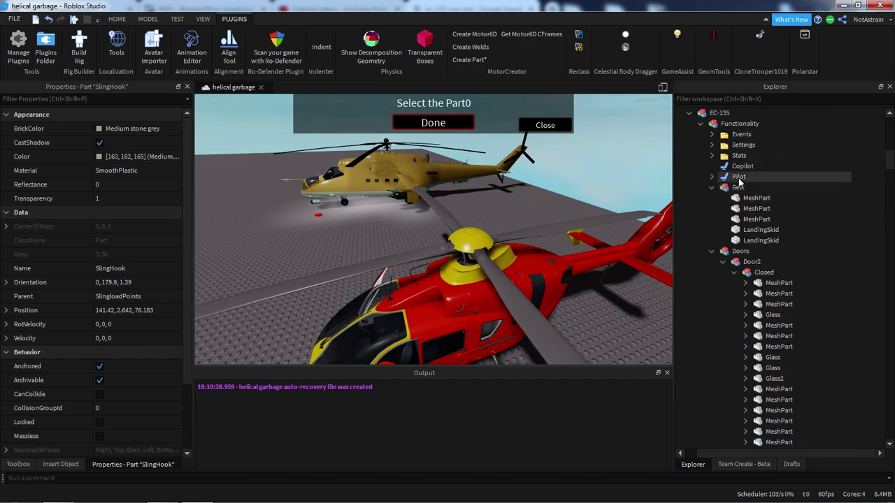
pyautogui.keyDown('shift'); pyautogui.click(738, 187); pyautogui.keyUp('shift')
pyautogui.scroll(-20, 742, 187)
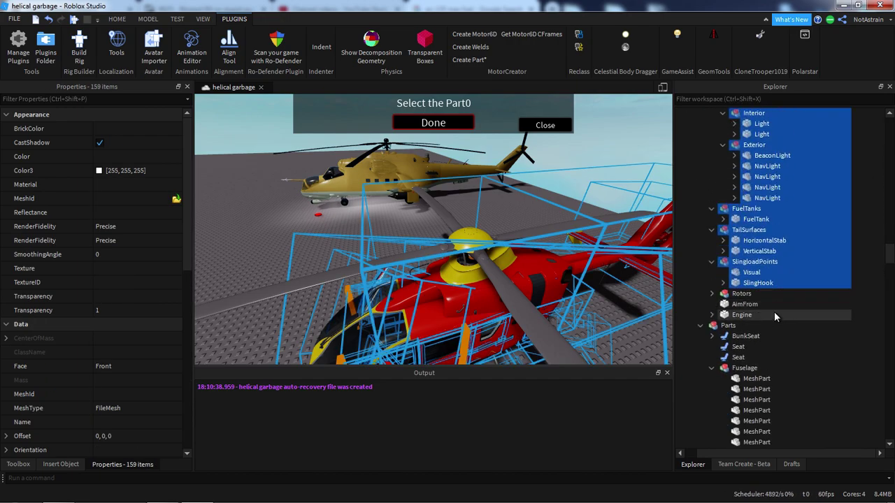
pyautogui.moveTo(889, 253); pyautogui.dragTo(888, 428)
pyautogui.keyDown('shift'); pyautogui.click(756, 347); pyautogui.keyUp('shift')
pyautogui.scroll(2, 464, 143)
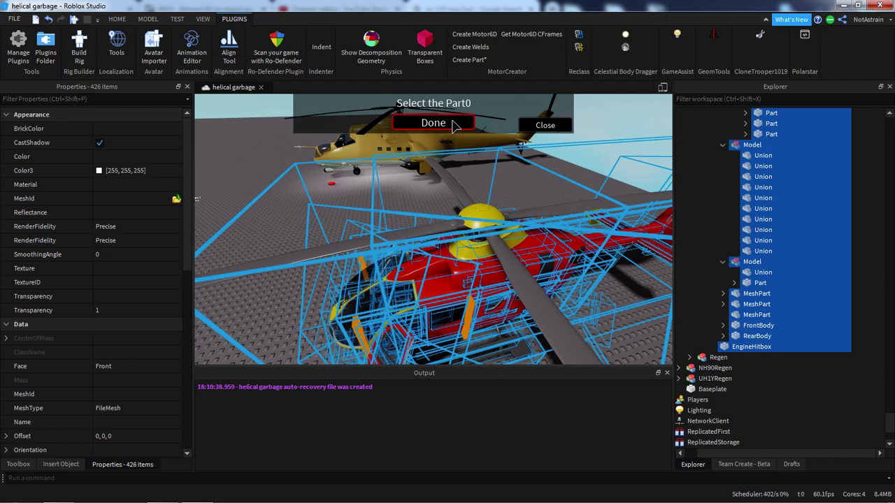
pyautogui.click(882, 330)
# - Set the Engine part as Part0 and select everything in Parts from BunkSeat to EngineHitbox as parts to weld
pyautogui.scroll(1, 539, 242)
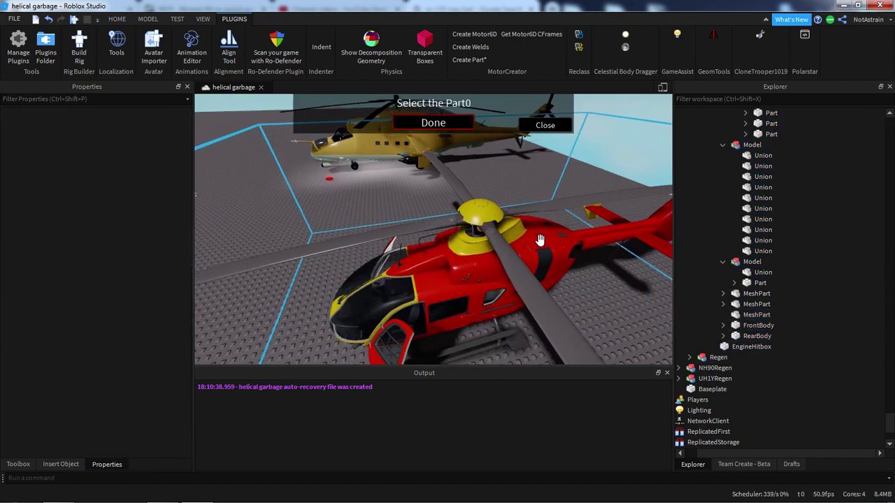
pyautogui.click(485, 201)
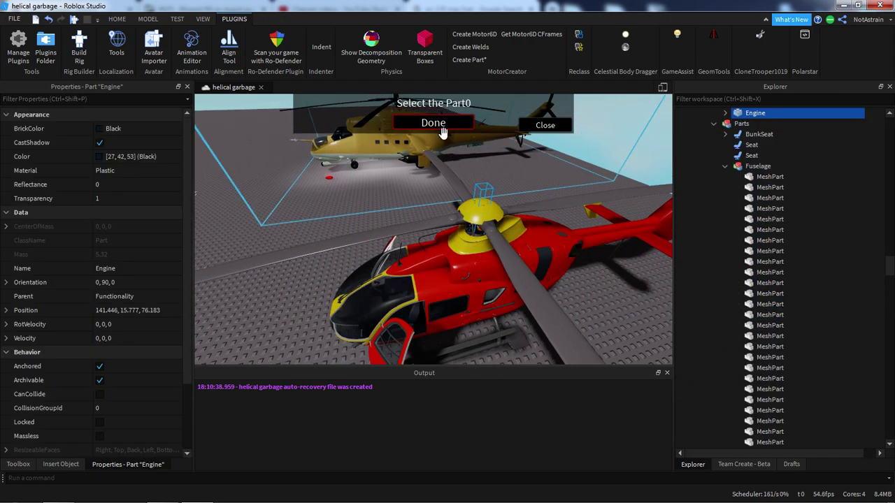
pyautogui.click(759, 133)
pyautogui.scroll(-20, 862, 378)
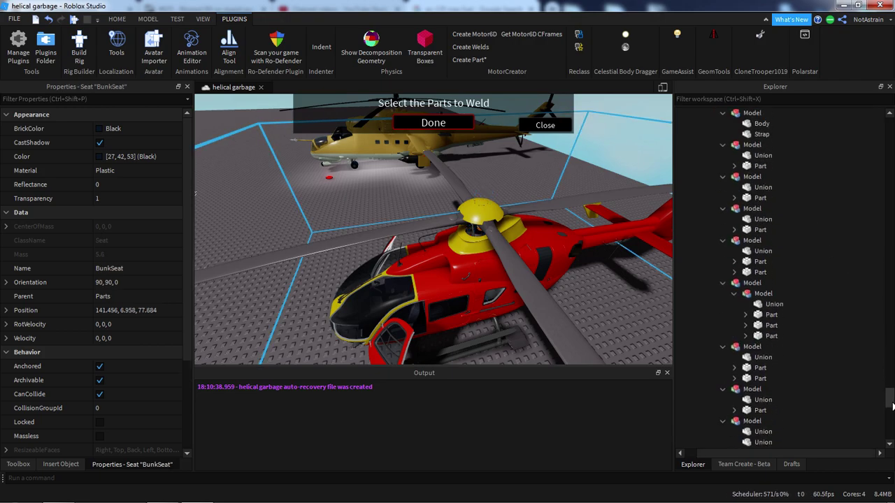
pyautogui.keyDown('shift'); pyautogui.click(749, 411); pyautogui.keyUp('shift')
# - Add AimFrom and the Functionality items from SlingHook up to Copilot to the selection, create the welds and close the weld tool
pyautogui.moveTo(890, 420); pyautogui.dragTo(852, 275)
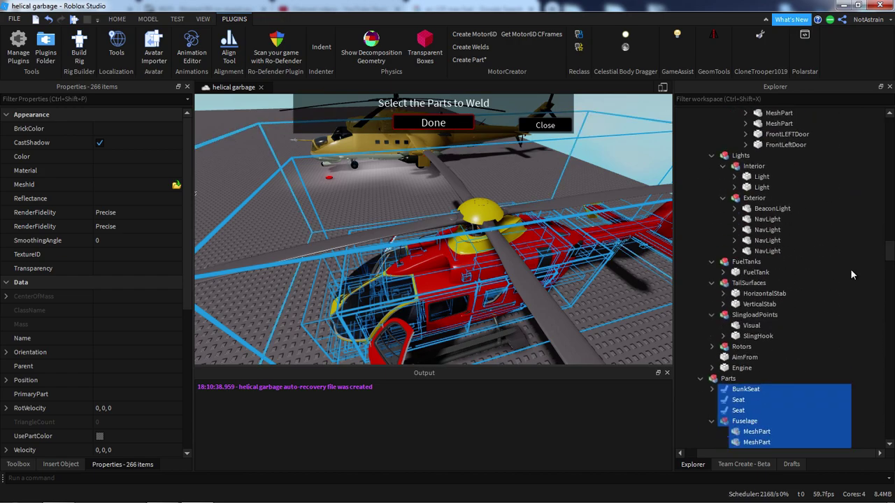
pyautogui.keyDown('ctrl'); pyautogui.click(741, 358); pyautogui.keyUp('ctrl')
pyautogui.scroll(15, 756, 322)
pyautogui.scroll(5, 759, 310)
pyautogui.keyDown('shift'); pyautogui.click(743, 219); pyautogui.keyUp('shift')
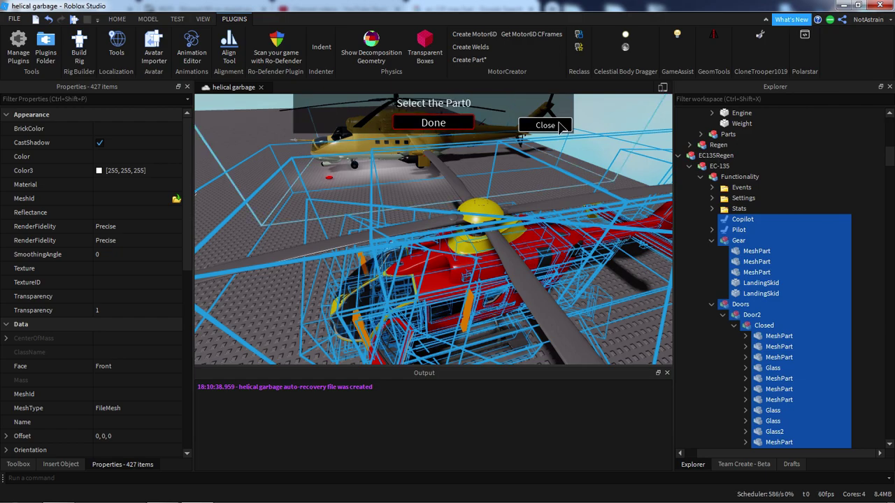
pyautogui.click(562, 127)
# - Expand the EC-135's Engine part to check the welds inside it
pyautogui.moveTo(890, 157); pyautogui.dragTo(892, 276)
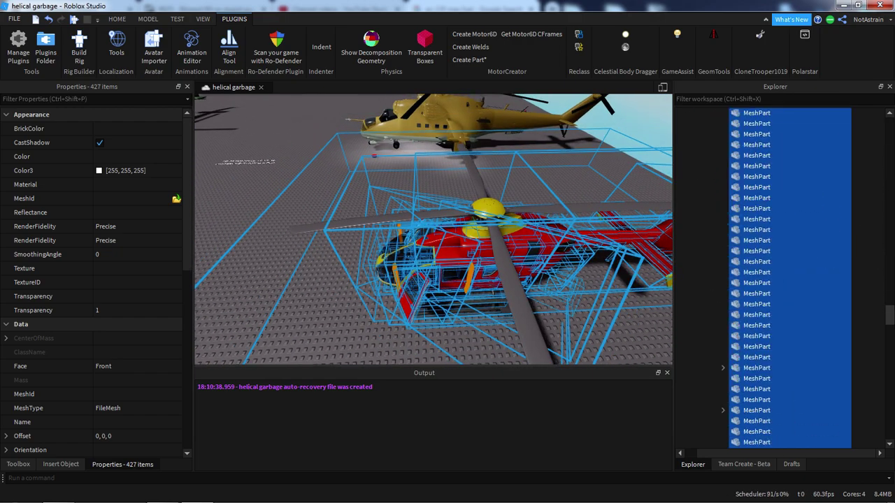
pyautogui.moveTo(890, 318); pyautogui.dragTo(890, 261)
pyautogui.click(711, 199)
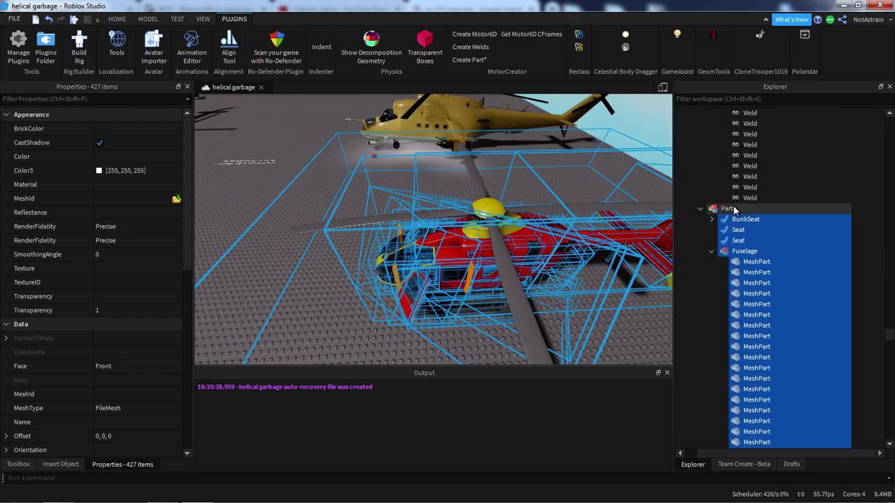
# - Collapse the EC-135's Engine, Fuselage, Interior, SlingloadPoints and the neighbouring Functionality groups up to Lights in the object tree
pyautogui.scroll(5, 759, 209)
pyautogui.scroll(10, 773, 227)
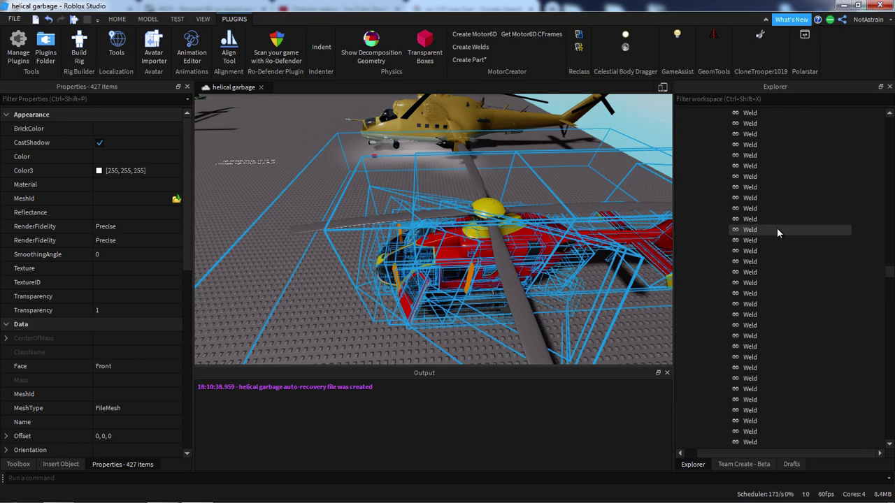
pyautogui.scroll(5, 775, 227)
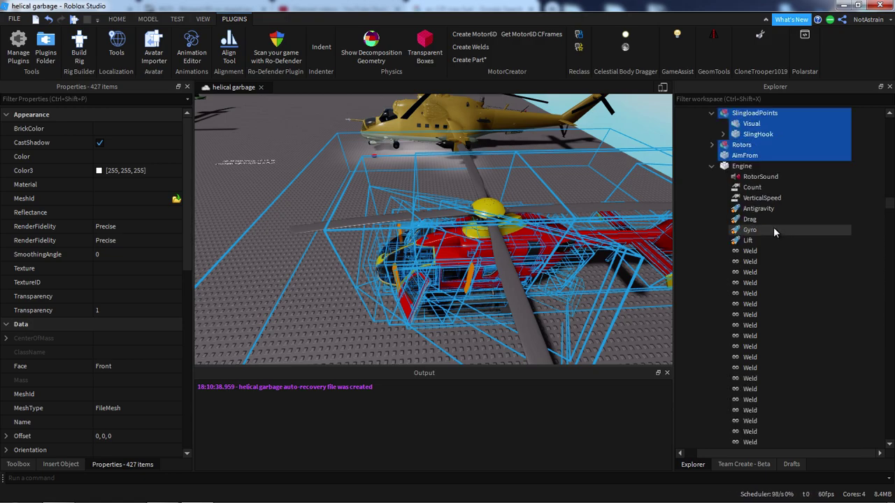
pyautogui.click(713, 166)
pyautogui.click(712, 220)
pyautogui.click(712, 220)
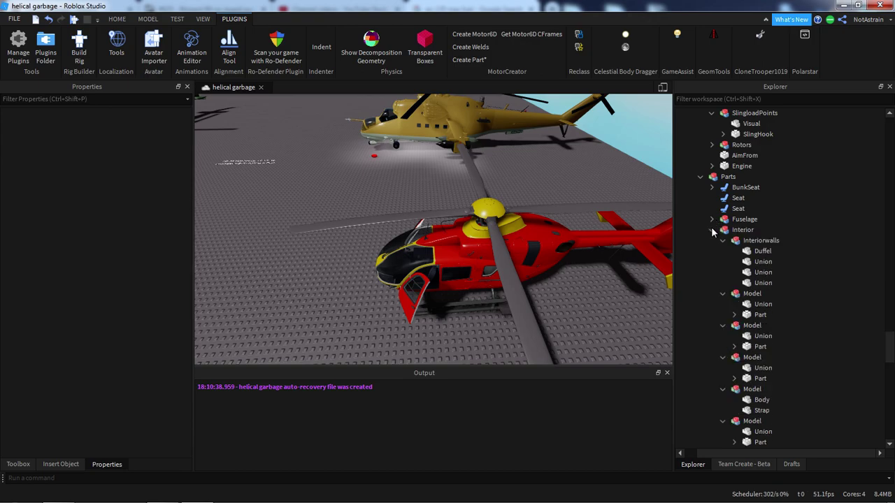
pyautogui.click(712, 231)
pyautogui.scroll(2, 733, 214)
pyautogui.click(712, 177)
pyautogui.click(712, 144)
pyautogui.click(712, 123)
pyautogui.scroll(4, 713, 134)
pyautogui.click(723, 198)
pyautogui.click(712, 177)
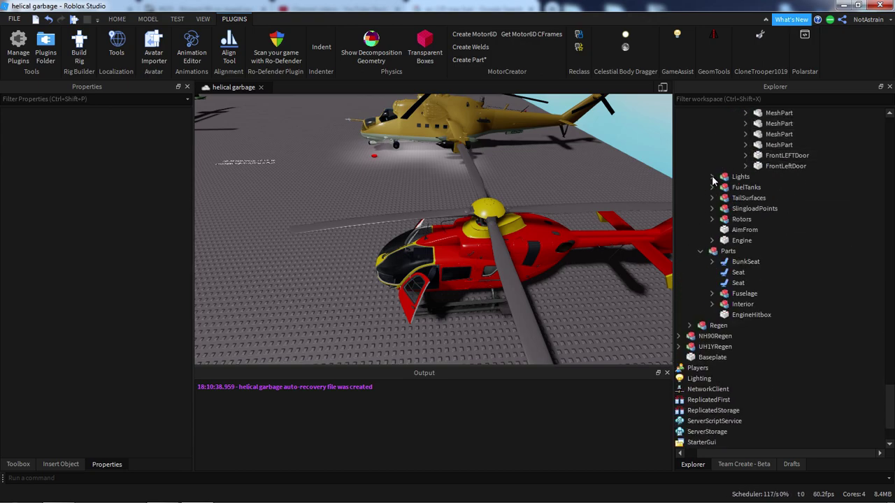
# - Collapse Door1 and the whole Doors group of the EC-135
pyautogui.scroll(10, 733, 282)
pyautogui.scroll(5, 733, 294)
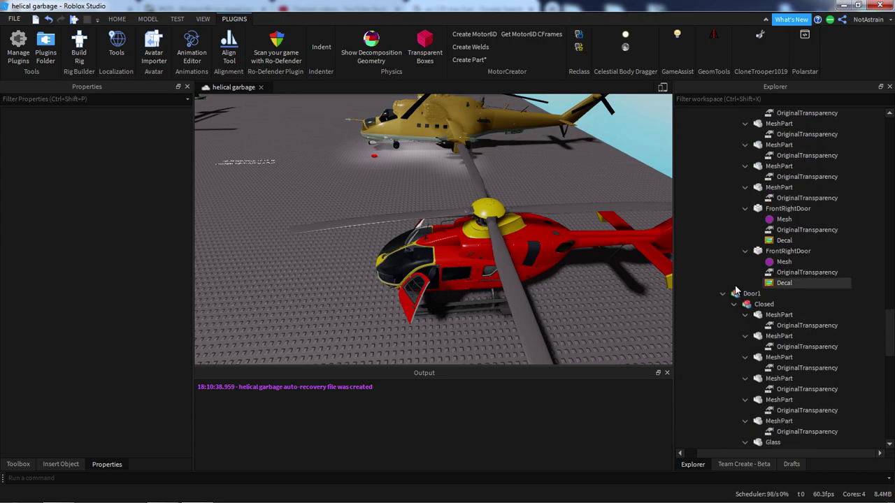
pyautogui.click(744, 305)
pyautogui.click(724, 294)
pyautogui.scroll(20, 735, 280)
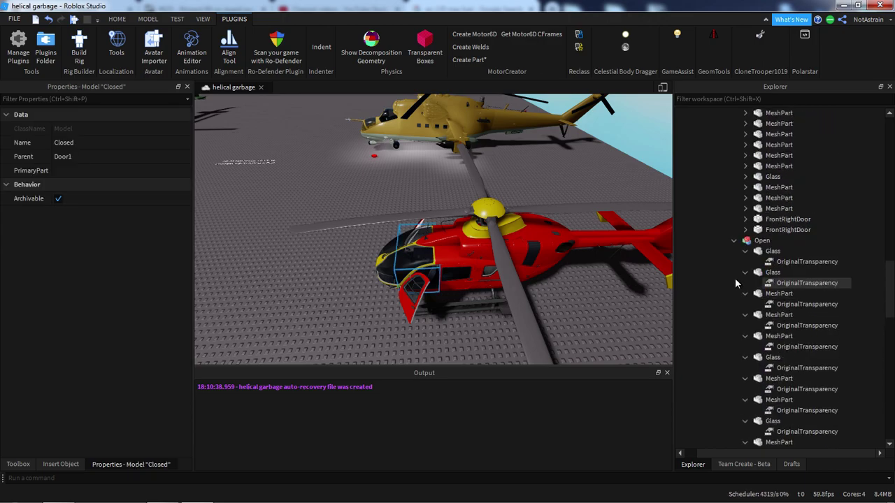
pyautogui.scroll(-2, 712, 390)
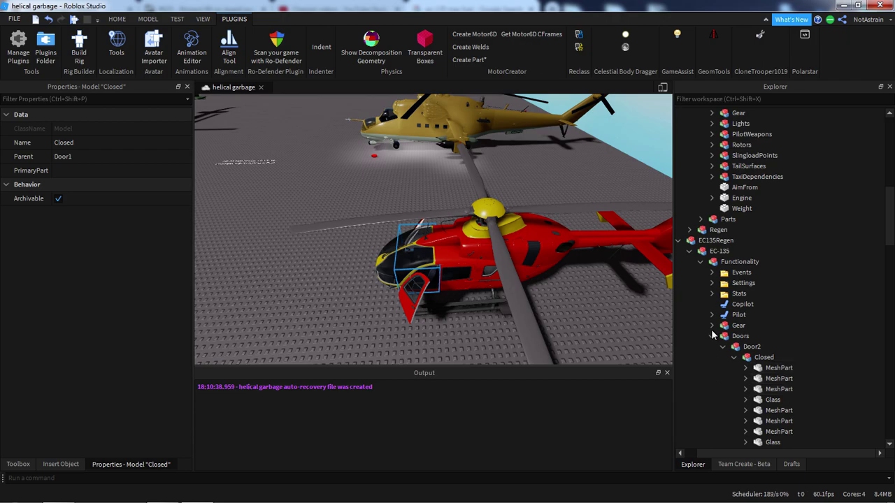
pyautogui.click(712, 336)
# - Start a play test with the character placed near the EC-135
pyautogui.moveTo(580, 275); pyautogui.dragTo(555, 253, button='right')
pyautogui.click(580, 277)
pyautogui.click(116, 19)
pyautogui.moveTo(400, 127); pyautogui.dragTo(403, 129, button='right')
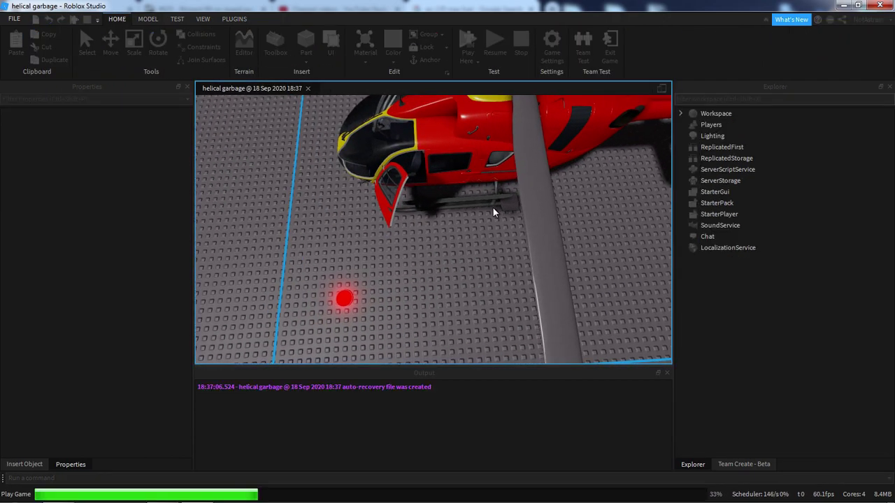
pyautogui.press('F5')
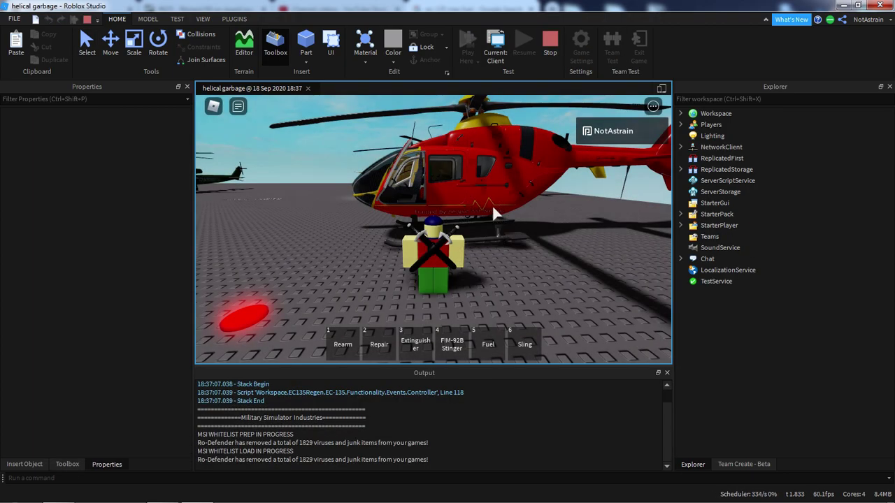
# - Spawn and board the EC-135, inspect it from outside, and end the play test
pyautogui.press('a')
pyautogui.moveTo(492, 204); pyautogui.dragTo(482, 190, button='right')
pyautogui.scroll(-2, 490, 183)
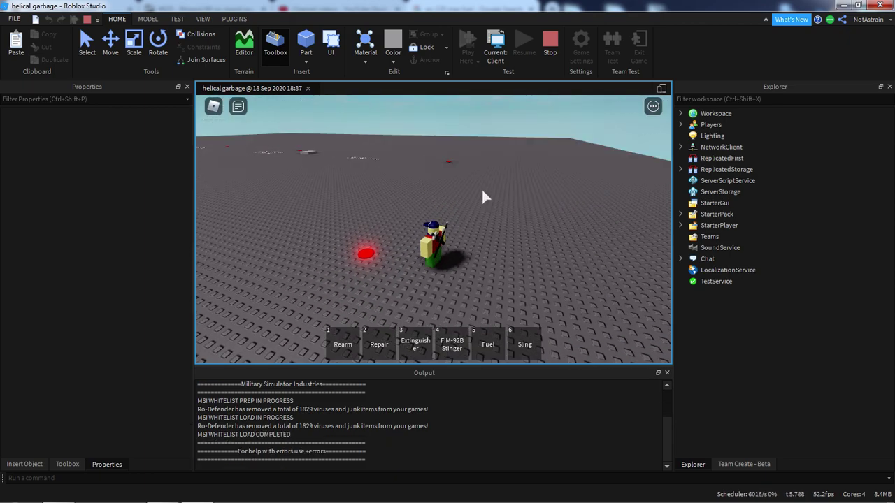
pyautogui.press('a')
pyautogui.click(488, 189)
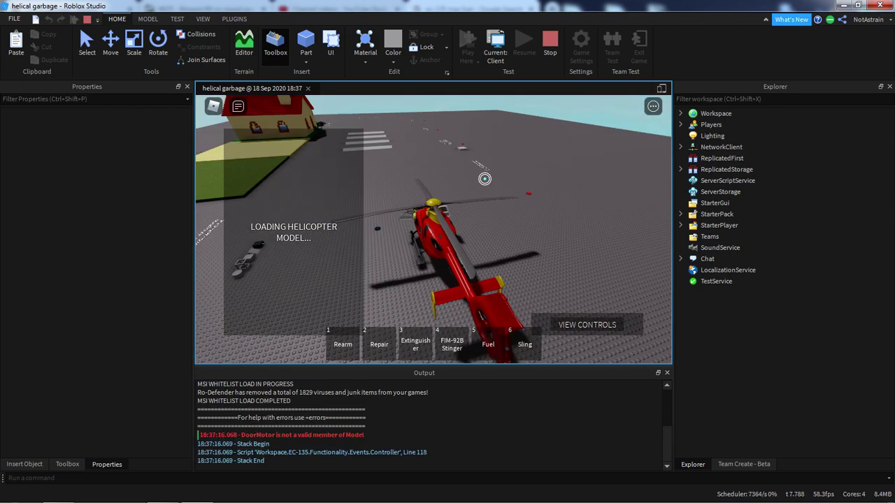
pyautogui.moveTo(446, 174); pyautogui.dragTo(462, 185, button='right')
pyautogui.scroll(2, 446, 172)
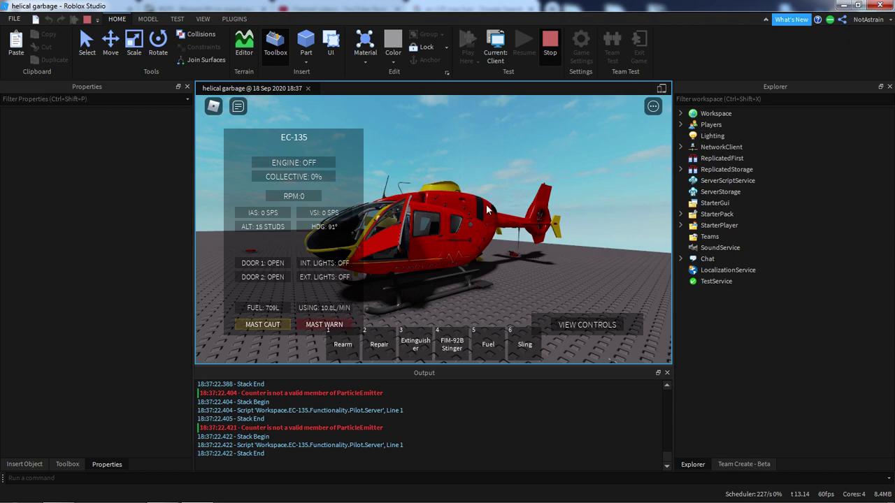
pyautogui.hotkey('shift', 'F5')
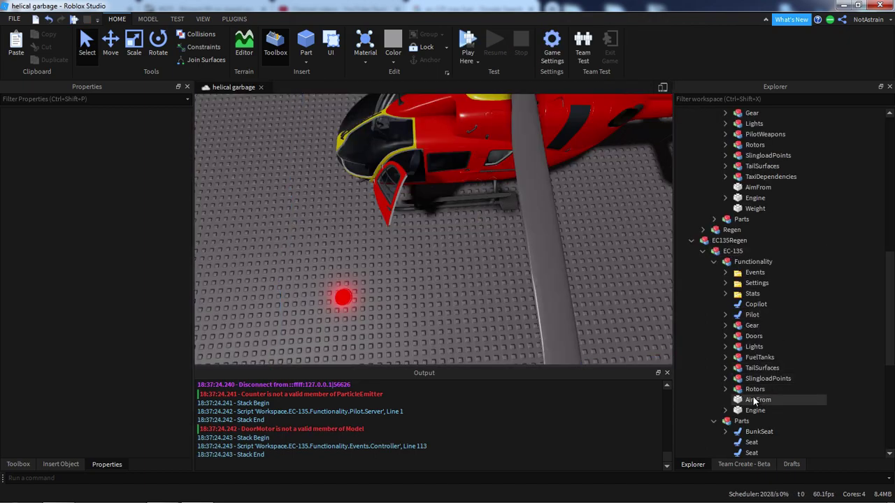
# - Examine the parts inside the EC-135's Rotors and SlingloadPoints groups, including Rotor1, Rotor2 and SlingHook
pyautogui.click(727, 389)
pyautogui.scroll(-2, 743, 394)
pyautogui.click(761, 359)
pyautogui.scroll(-7, 762, 360)
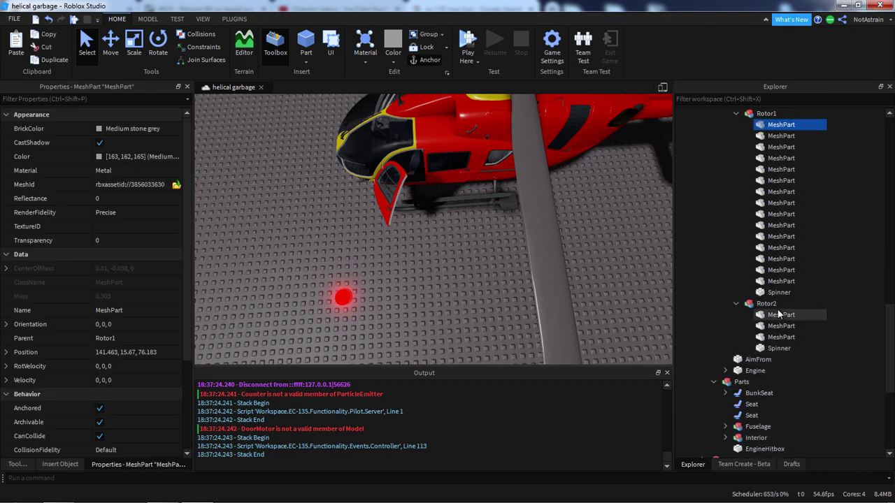
pyautogui.keyDown('shift'); pyautogui.click(775, 293); pyautogui.keyUp('shift')
pyautogui.click(848, 295)
pyautogui.scroll(4, 847, 295)
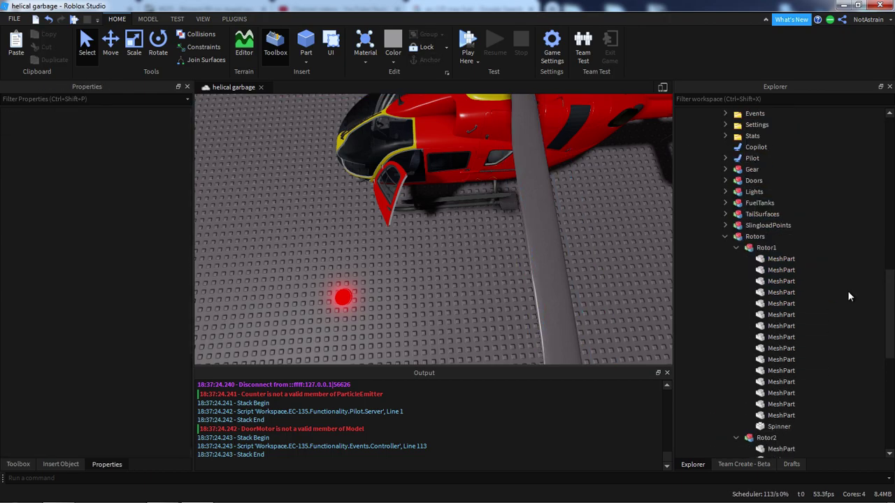
pyautogui.click(751, 238)
pyautogui.click(763, 247)
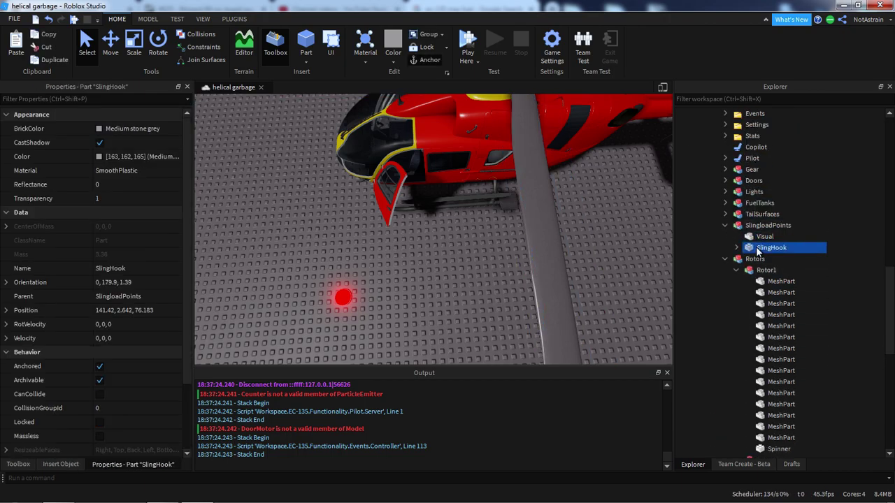
pyautogui.scroll(-7, 760, 257)
pyautogui.scroll(3, 842, 307)
pyautogui.click(845, 305)
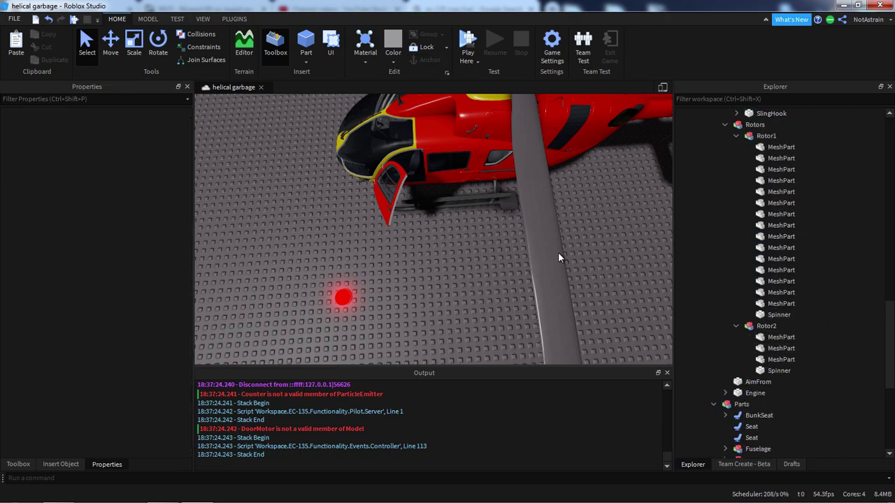
pyautogui.moveTo(573, 261); pyautogui.dragTo(568, 257, button='right')
pyautogui.scroll(7, 811, 226)
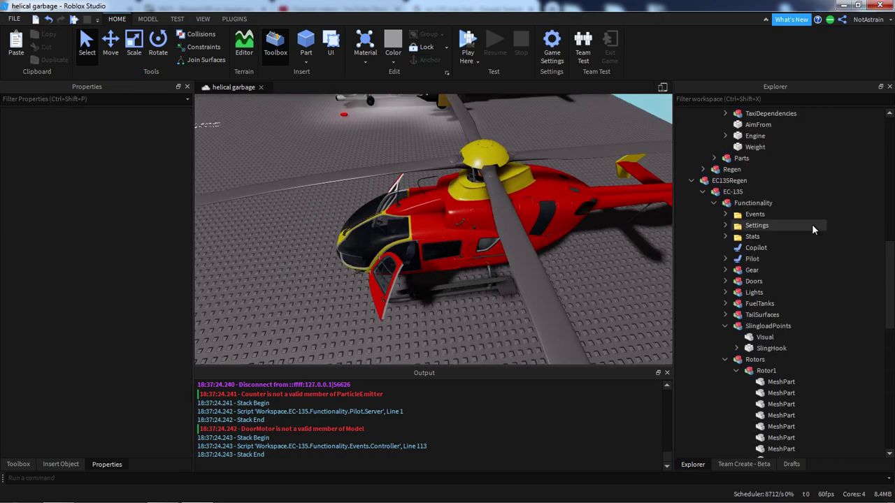
# - Open the Controller script in the EC-135's Events folder and examine its Door1 event handler
pyautogui.click(725, 215)
pyautogui.doubleClick(772, 226)
pyautogui.click(447, 164)
pyautogui.scroll(-5, 446, 167)
pyautogui.scroll(-8, 441, 168)
pyautogui.click(246, 88)
pyautogui.press('w')
pyautogui.moveTo(399, 174); pyautogui.dragTo(451, 205, button='right')
pyautogui.click(306, 88)
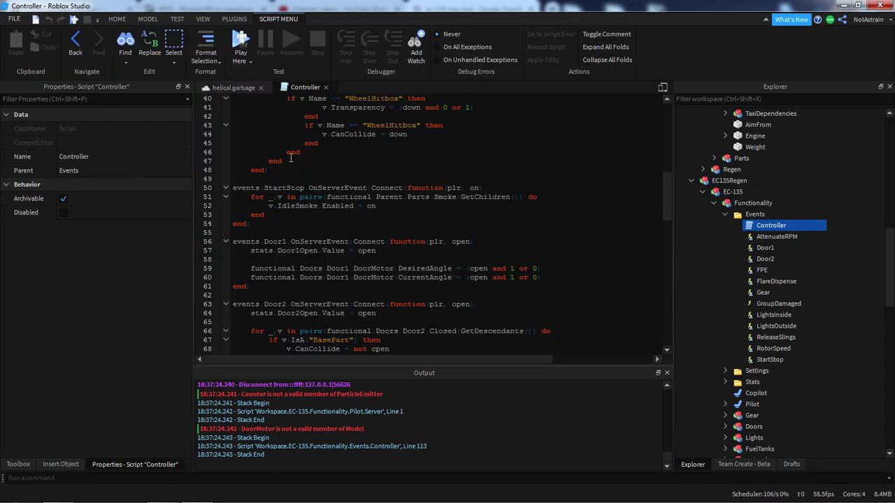
pyautogui.scroll(-3, 301, 157)
pyautogui.scroll(-2, 323, 203)
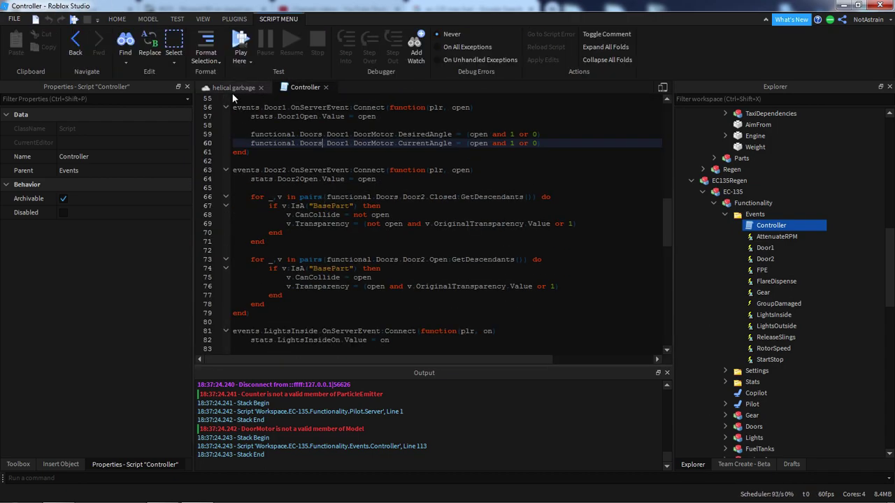
# - Return to the 3D view, close the EC-135's script and select the UH1YRegen model
pyautogui.click(233, 88)
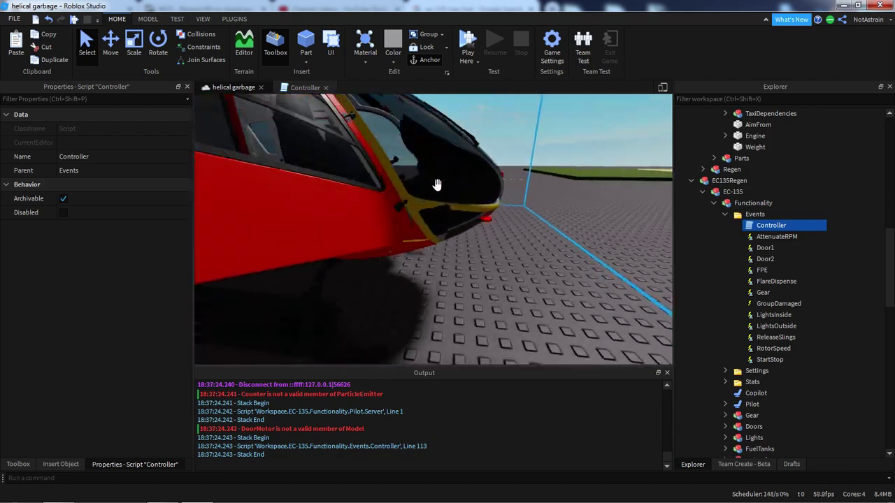
pyautogui.scroll(5, 429, 188)
pyautogui.press('w')
pyautogui.moveTo(406, 179); pyautogui.dragTo(433, 204, button='right')
pyautogui.keyDown('alt'); pyautogui.click(433, 204); pyautogui.keyUp('alt')
pyautogui.click(744, 293)
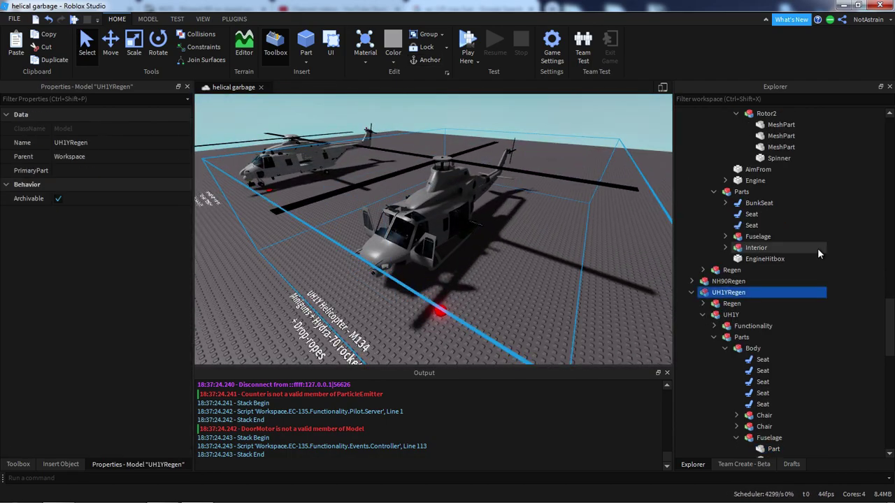
# - Open the Controller script in the UH1Y's Events folder and copy its complete Door1 event handler
pyautogui.click(714, 337)
pyautogui.click(714, 326)
pyautogui.click(725, 337)
pyautogui.click(769, 359)
pyautogui.doubleClick(766, 349)
pyautogui.scroll(-5, 419, 231)
pyautogui.moveTo(252, 313); pyautogui.dragTo(203, 166)
pyautogui.hotkey('ctrl', 'c')
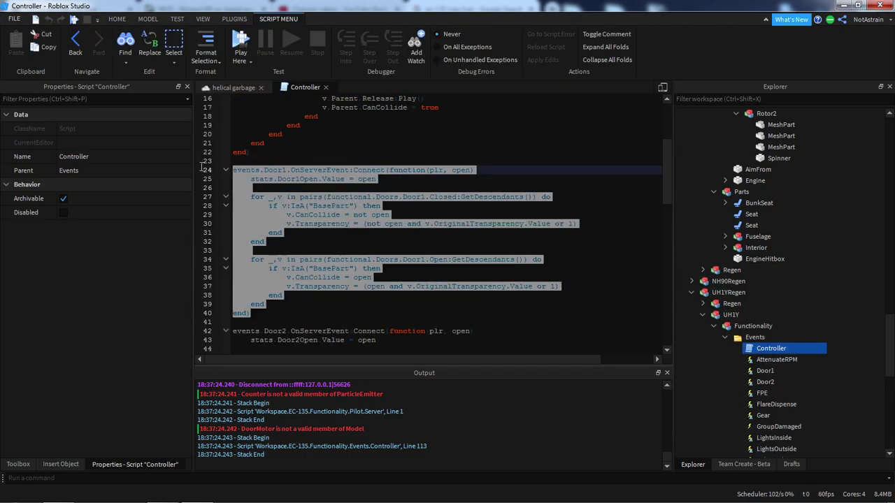
# - Replace the Door1 event handler in the EC-135's Controller script with the one copied from the UH1Y
pyautogui.click(326, 88)
pyautogui.press('w')
pyautogui.moveTo(420, 210); pyautogui.dragTo(431, 235, button='right')
pyautogui.click(432, 235)
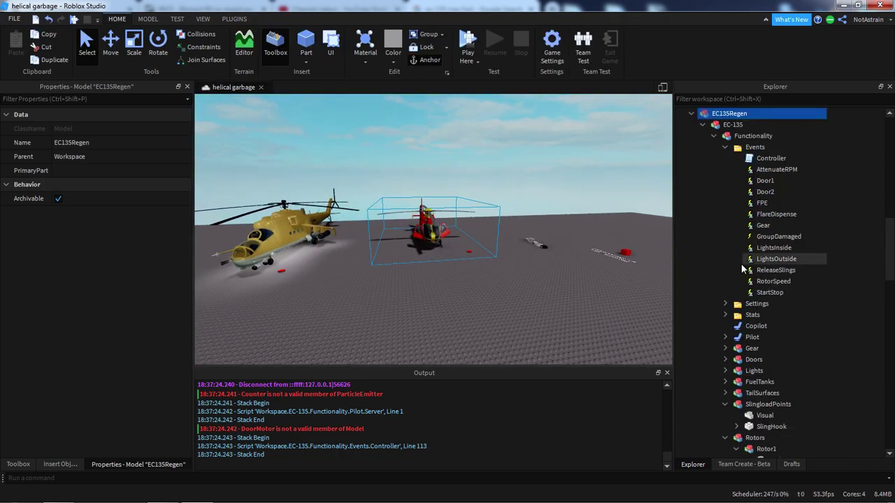
pyautogui.scroll(1, 741, 265)
pyautogui.doubleClick(770, 192)
pyautogui.scroll(-6, 285, 243)
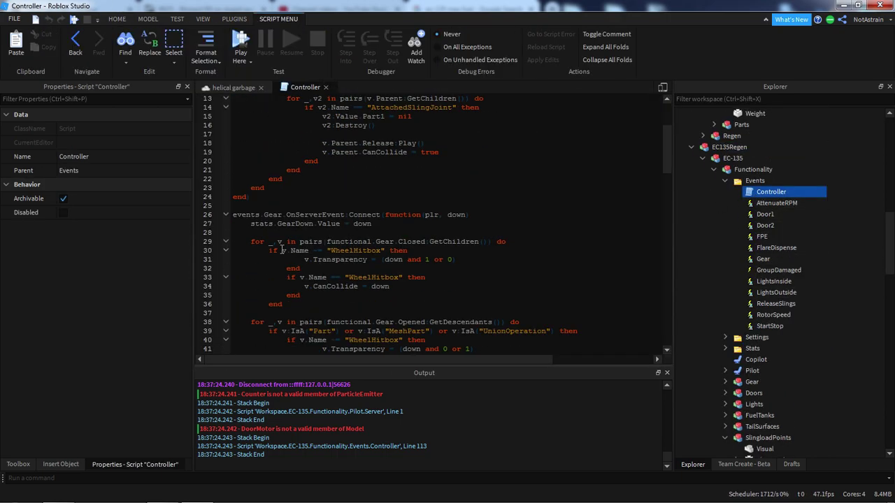
pyautogui.scroll(-6, 285, 243)
pyautogui.moveTo(251, 205); pyautogui.dragTo(231, 168)
pyautogui.hotkey('ctrl', 'v')
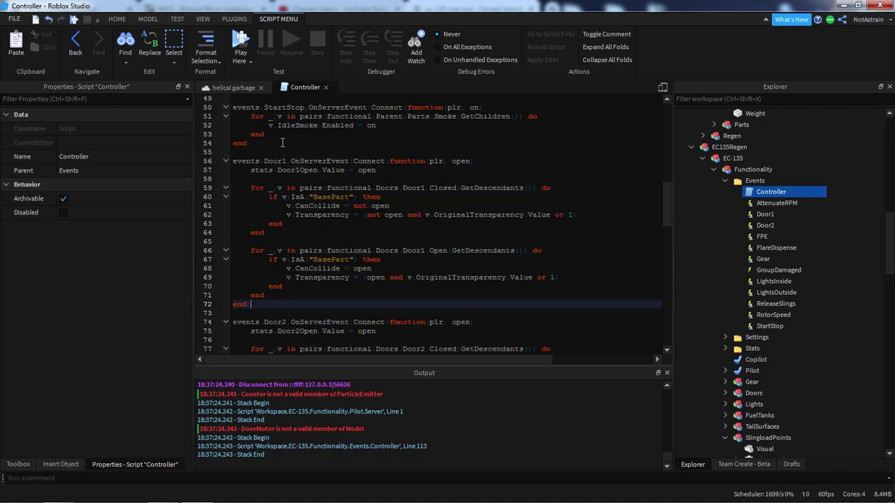
# - Close the Controller script and clear the Output log
pyautogui.click(325, 89)
pyautogui.click(428, 177)
pyautogui.press('w')
pyautogui.moveTo(427, 177); pyautogui.dragTo(428, 176, button='right')
pyautogui.press('e')
pyautogui.click(382, 463)
# - Select the EC-135 model inside EC135Regen and move it straight up, high above the baseplate
pyautogui.moveTo(457, 307); pyautogui.dragTo(456, 305, button='right')
pyautogui.press('w')
pyautogui.press('s')
pyautogui.press('s')
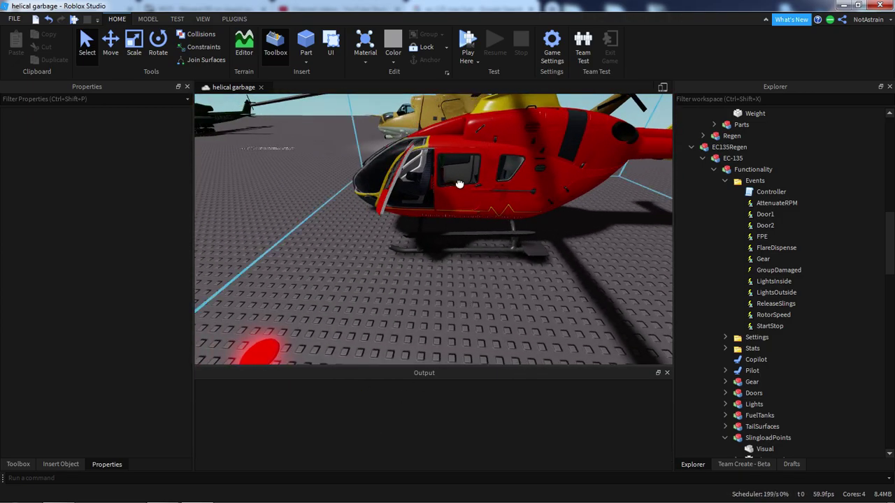
pyautogui.click(459, 182)
pyautogui.hotkey('ctrl', '2')
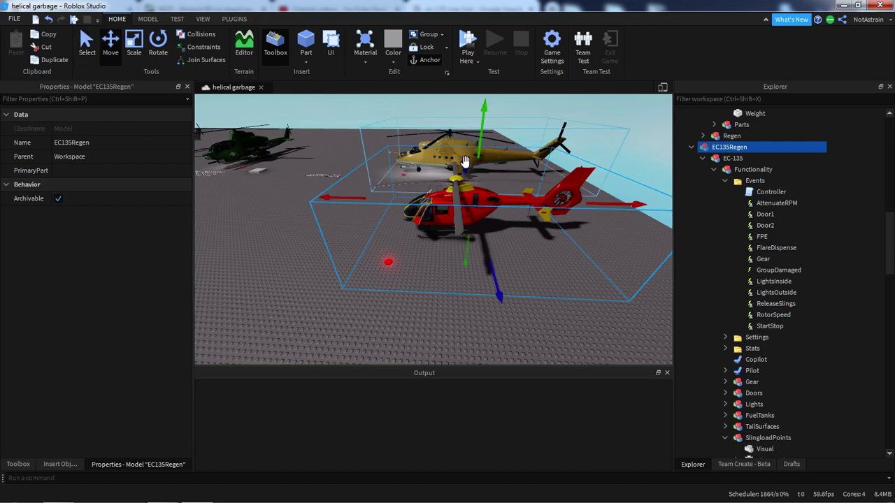
pyautogui.click(752, 161)
pyautogui.moveTo(481, 152); pyautogui.dragTo(488, 102)
# - Start another play test on the ground below the raised EC-135
pyautogui.moveTo(496, 207); pyautogui.dragTo(481, 225, button='right')
pyautogui.click(484, 225)
pyautogui.press('w')
pyautogui.click(465, 39)
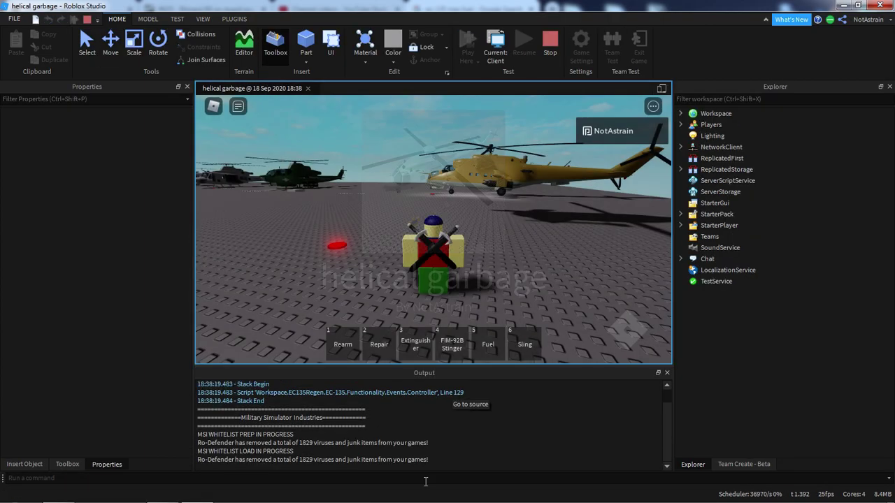
# - Drop and board the EC-135, inspect it and its loose parts from several sides, and stop the play test
pyautogui.moveTo(512, 152); pyautogui.dragTo(513, 141, button='right')
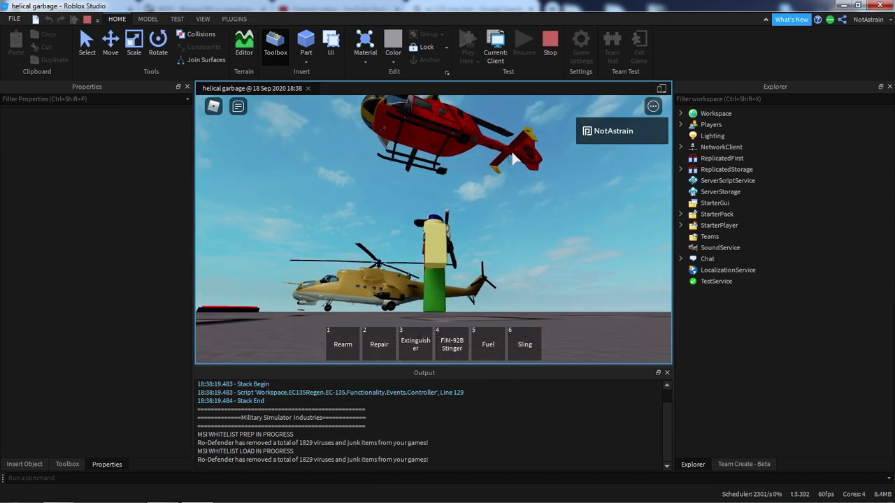
pyautogui.press('a')
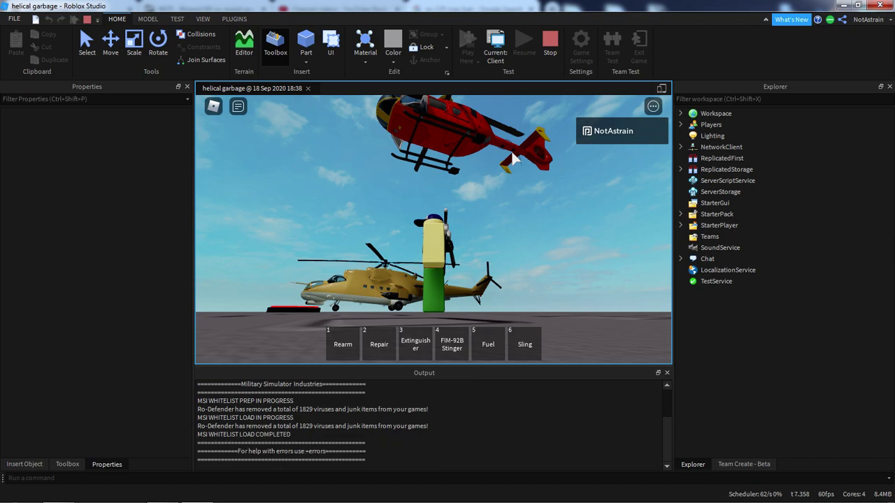
pyautogui.press('a')
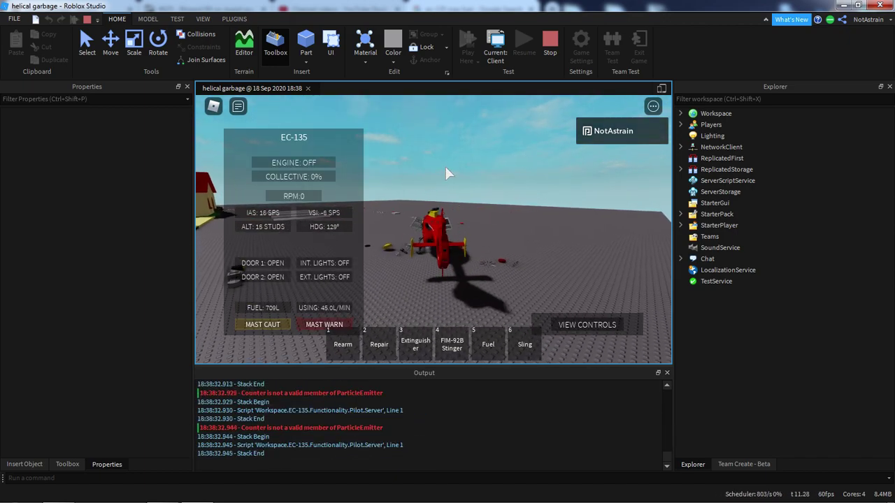
pyautogui.moveTo(445, 166); pyautogui.dragTo(451, 169, button='right')
pyautogui.scroll(3, 450, 169)
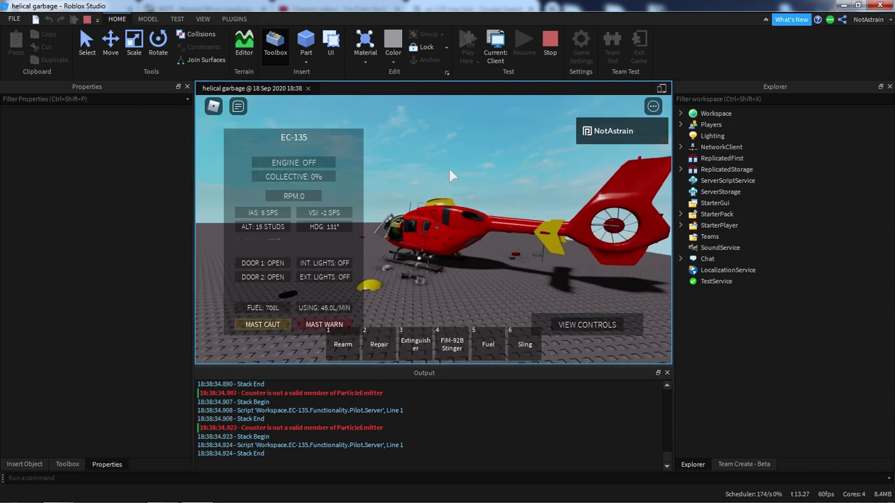
pyautogui.moveTo(449, 168); pyautogui.dragTo(449, 167, button='right')
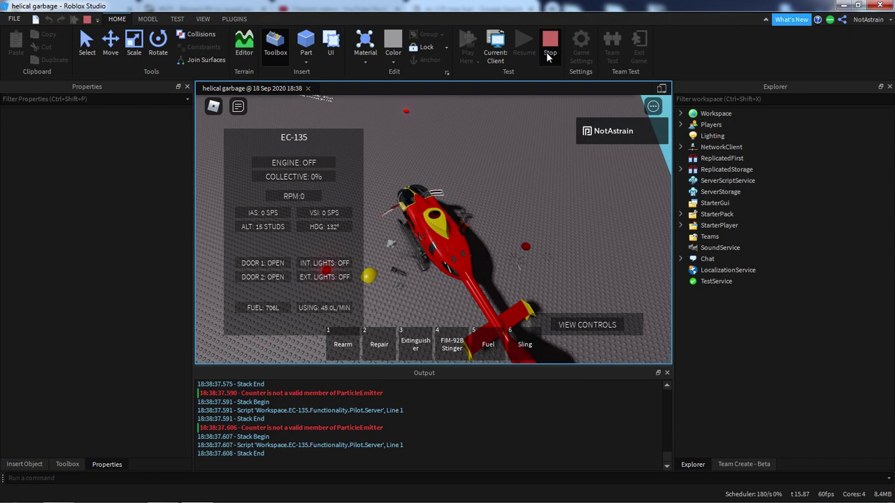
pyautogui.click(549, 47)
pyautogui.scroll(-10, 795, 237)
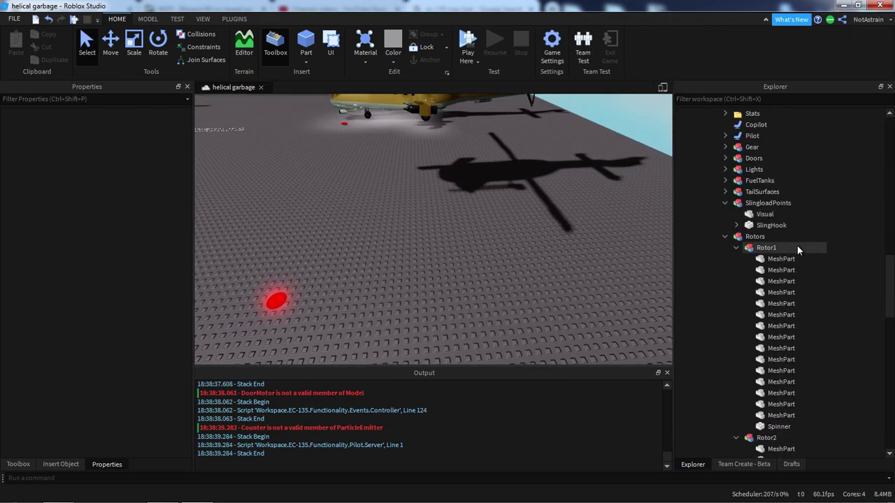
# - Weld all of Rotor1's mesh parts to the Rotor1 Spinner with the Create Welds plugin
pyautogui.click(236, 21)
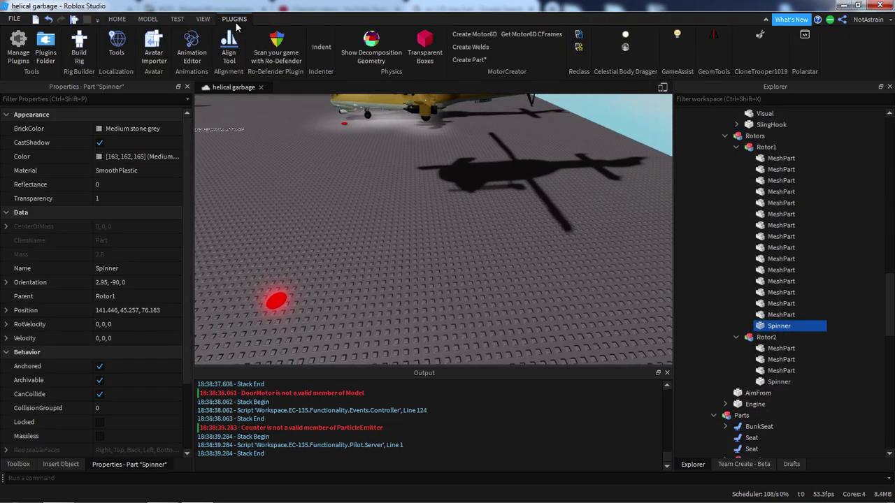
pyautogui.click(470, 47)
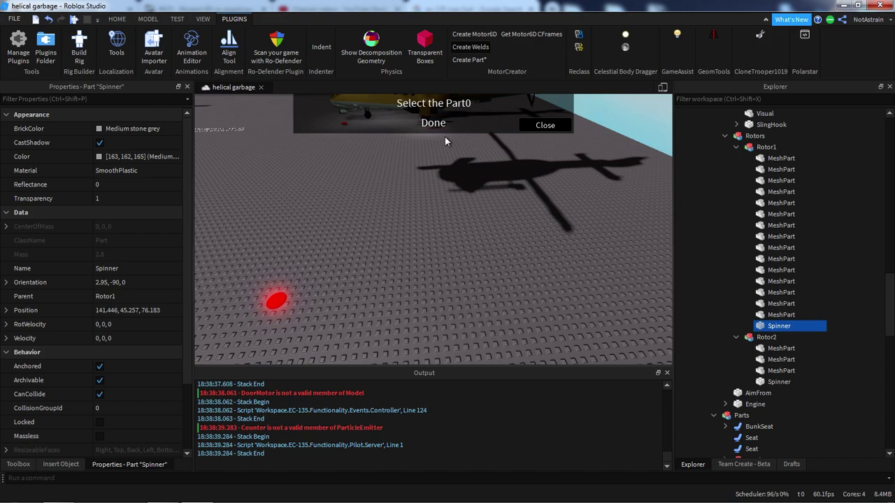
pyautogui.click(781, 315)
pyautogui.keyDown('shift'); pyautogui.click(781, 158); pyautogui.keyUp('shift')
# - Weld the three Rotor2 mesh parts to the Rotor2 Spinner
pyautogui.click(811, 382)
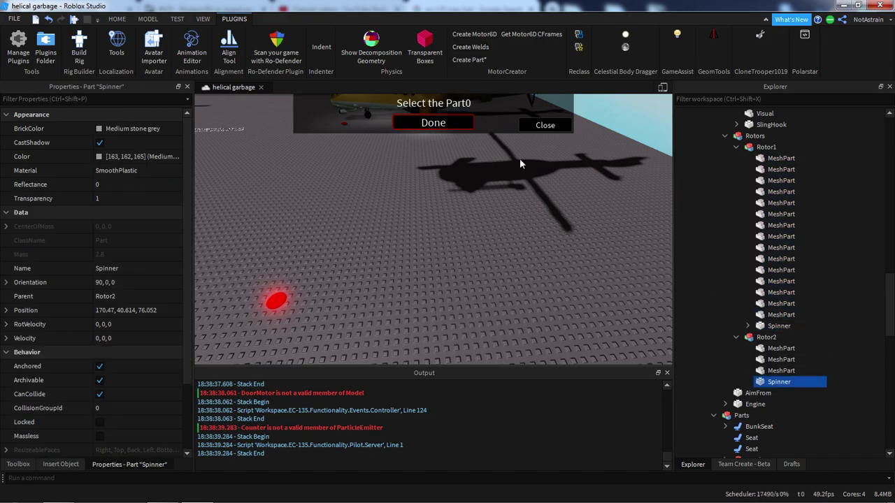
pyautogui.click(783, 371)
pyautogui.keyDown('shift'); pyautogui.click(783, 349); pyautogui.keyUp('shift')
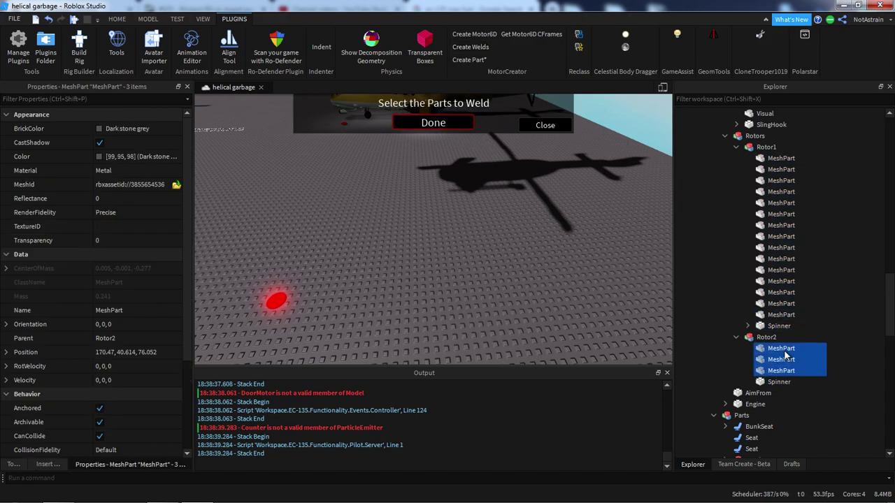
pyautogui.click(452, 123)
# - Inspect the EC-135's main rotor, checking a blade mesh and the Spinner, and clear the selection
pyautogui.moveTo(604, 256); pyautogui.dragTo(601, 256, button='right')
pyautogui.press('w')
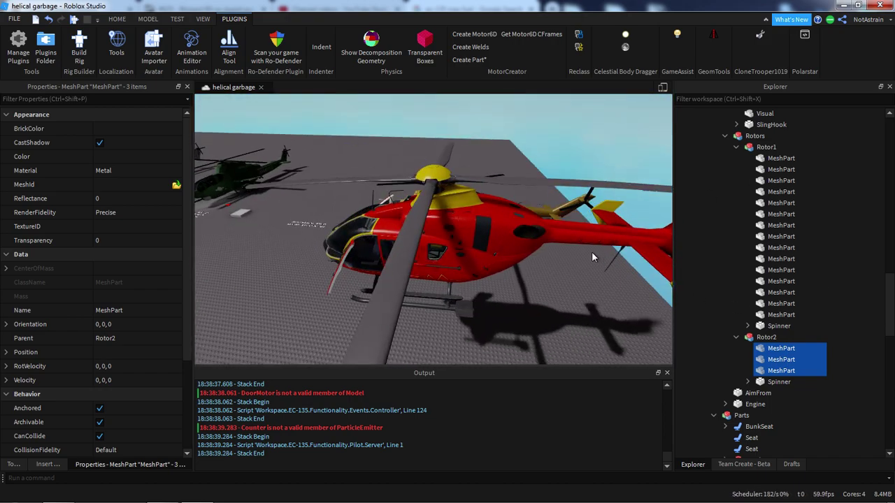
pyautogui.keyDown('alt'); pyautogui.click(420, 223); pyautogui.keyUp('alt')
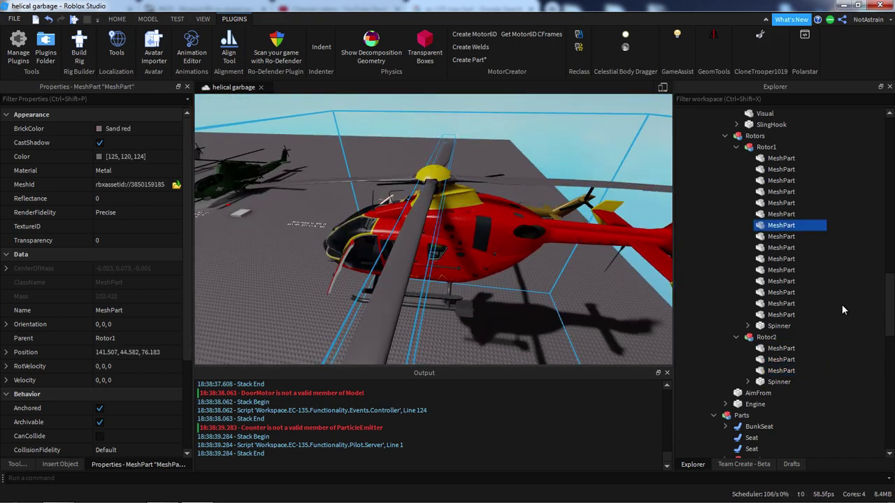
pyautogui.click(771, 161)
pyautogui.click(786, 325)
pyautogui.click(571, 155)
pyautogui.moveTo(570, 155); pyautogui.dragTo(569, 154, button='right')
pyautogui.moveTo(530, 181); pyautogui.dragTo(535, 225, button='right')
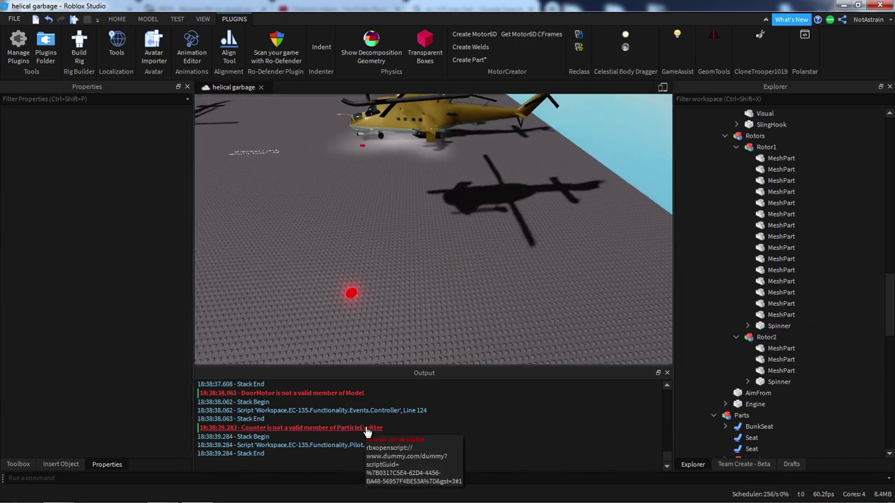
# - Open the EC-135's Controller script and delete the Pilot Occupant handler that drives Door1's DoorMotor
pyautogui.scroll(10, 784, 311)
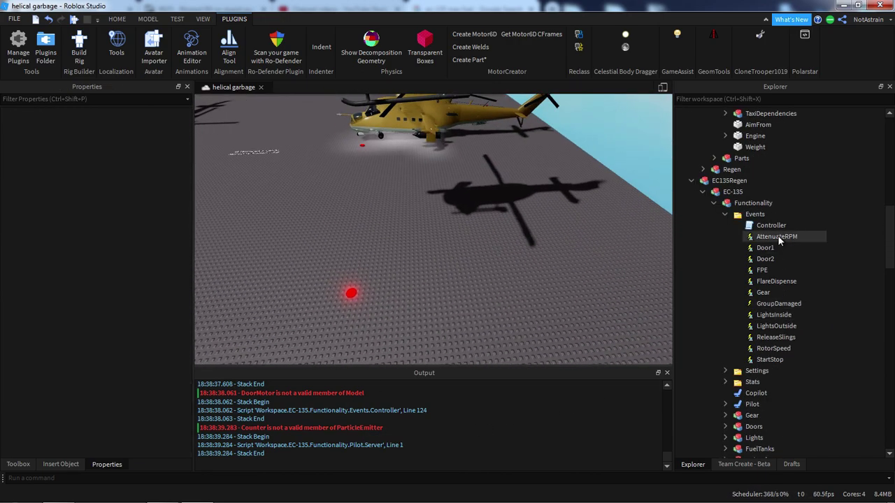
pyautogui.doubleClick(771, 225)
pyautogui.scroll(-20, 358, 262)
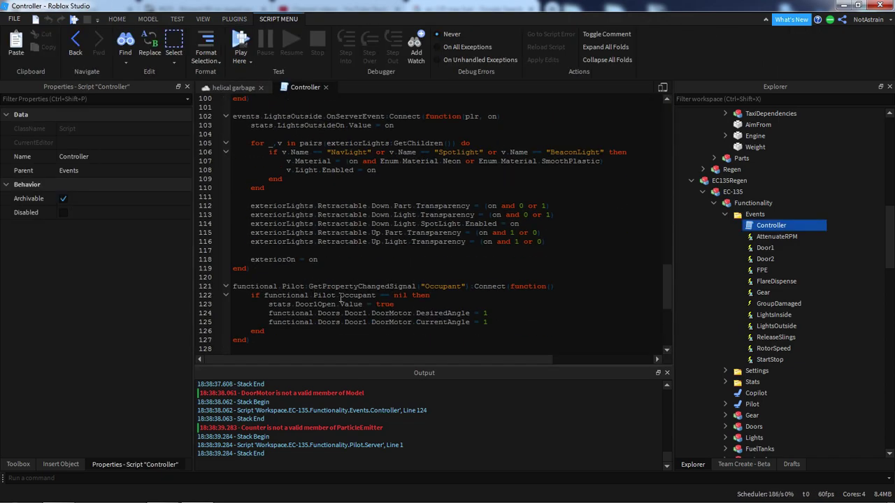
pyautogui.scroll(-1, 396, 316)
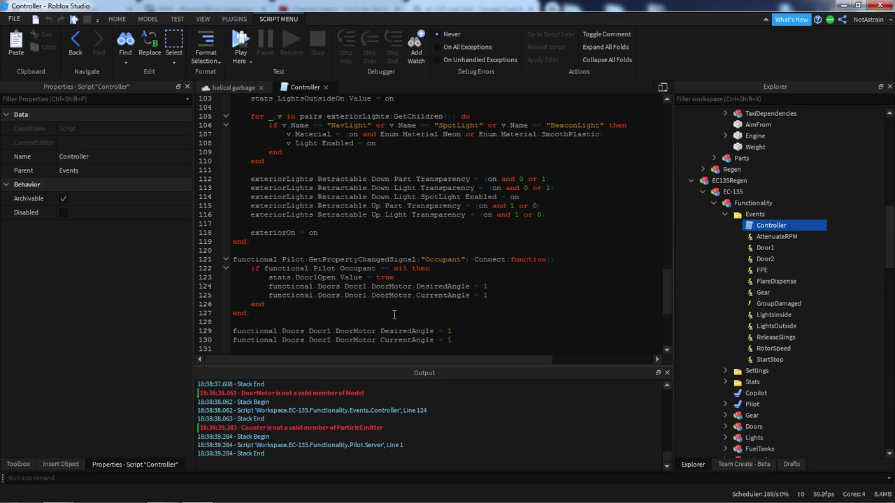
pyautogui.moveTo(273, 313); pyautogui.dragTo(215, 257)
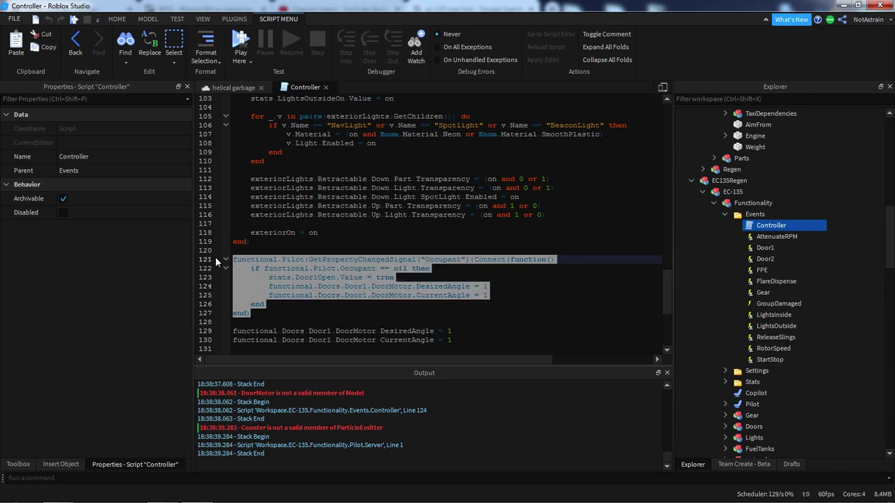
pyautogui.press('BackSpace')
pyautogui.press('BackSpace')
pyautogui.press('BackSpace')
# - Delete the two standalone Door1 DoorMotor angle lines above the while loop and close the script
pyautogui.moveTo(467, 269); pyautogui.dragTo(230, 258)
pyautogui.press('BackSpace')
pyautogui.press('BackSpace')
pyautogui.press('BackSpace')
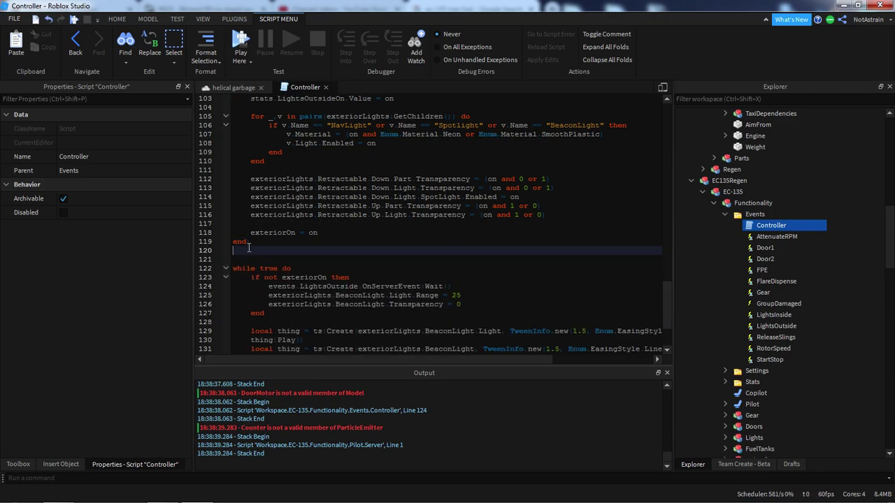
pyautogui.scroll(-3, 272, 240)
pyautogui.click(325, 88)
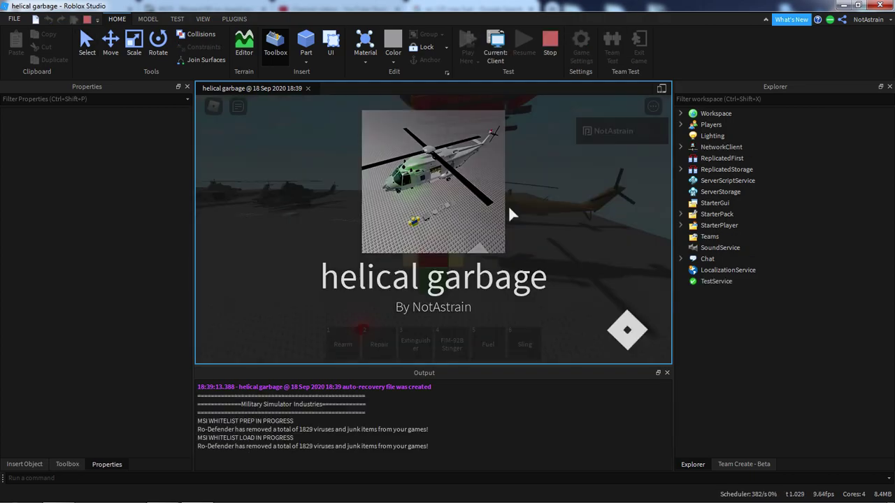
# - In a new play test, walk the character across the ground near the raised EC-135 and board it
pyautogui.press('a')
pyautogui.scroll(-5, 469, 173)
pyautogui.moveTo(469, 172); pyautogui.dragTo(493, 161, button='right')
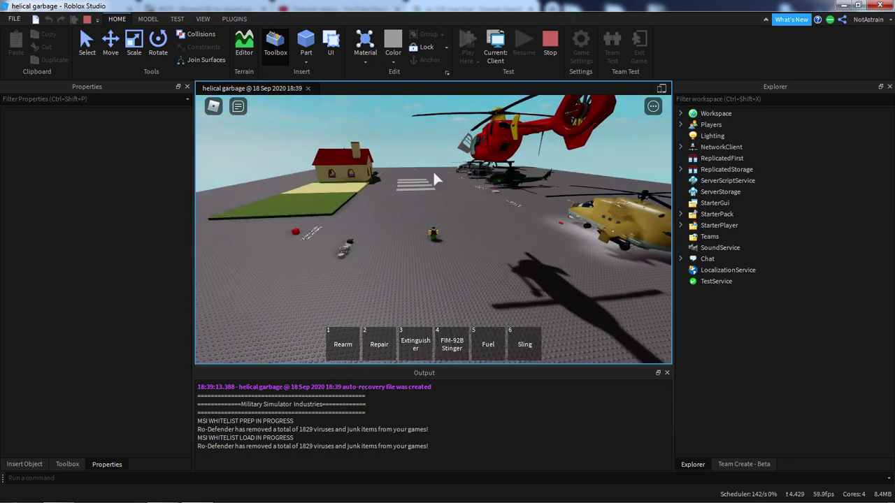
pyautogui.press('d')
pyautogui.press('d')
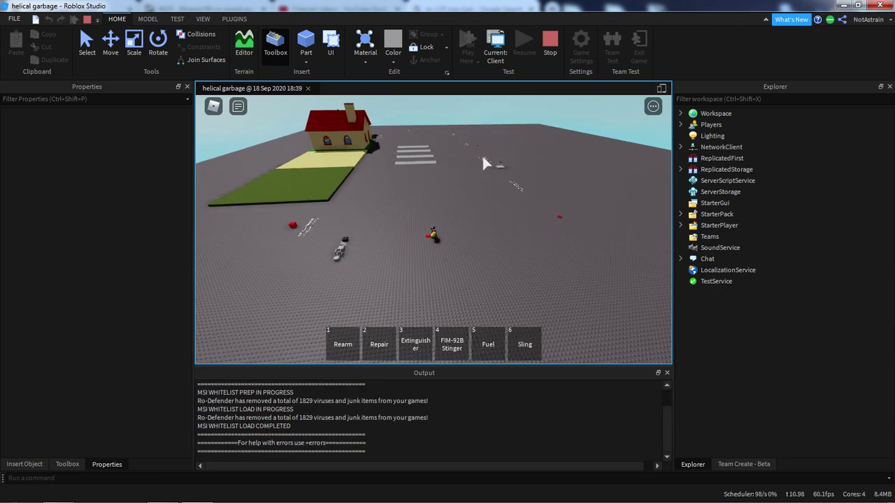
pyautogui.click(482, 156)
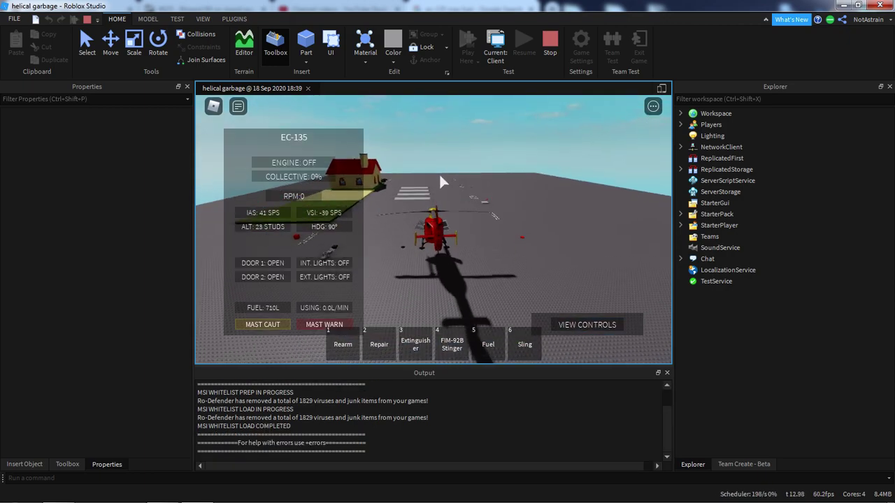
# - Start the EC-135's engine and view the spinning rotors from behind and from the side
pyautogui.press('e')
pyautogui.scroll(2, 439, 180)
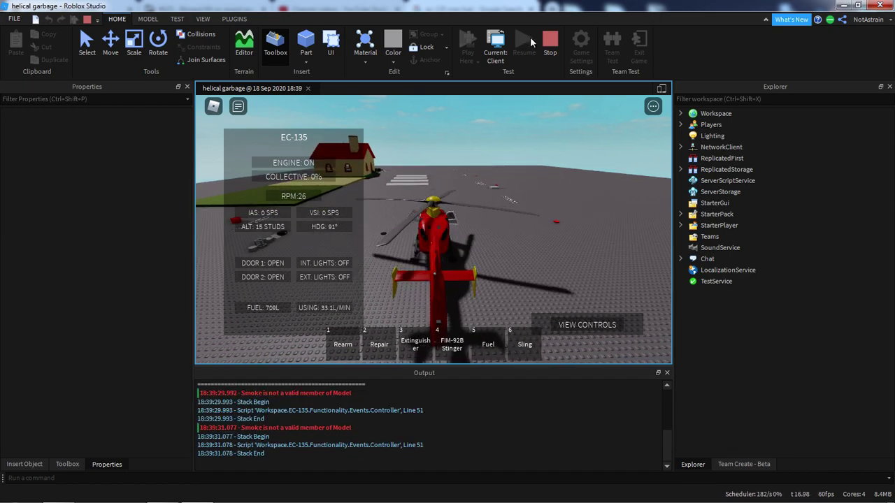
pyautogui.moveTo(455, 179); pyautogui.dragTo(449, 179, button='right')
pyautogui.rightClick(450, 179)
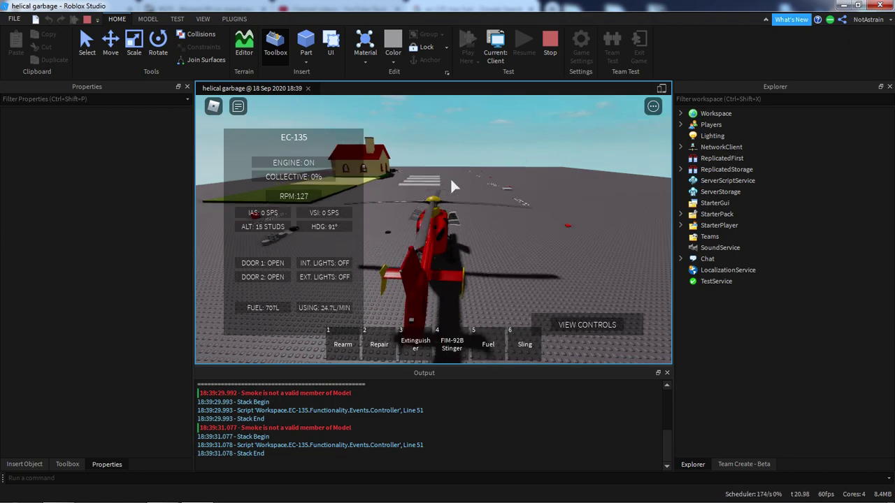
pyautogui.moveTo(451, 181); pyautogui.dragTo(471, 179, button='right')
# - Toggle door 1 and door 2 repeatedly to test how they open and close, leaving both closed
pyautogui.press('z')
pyautogui.press('x')
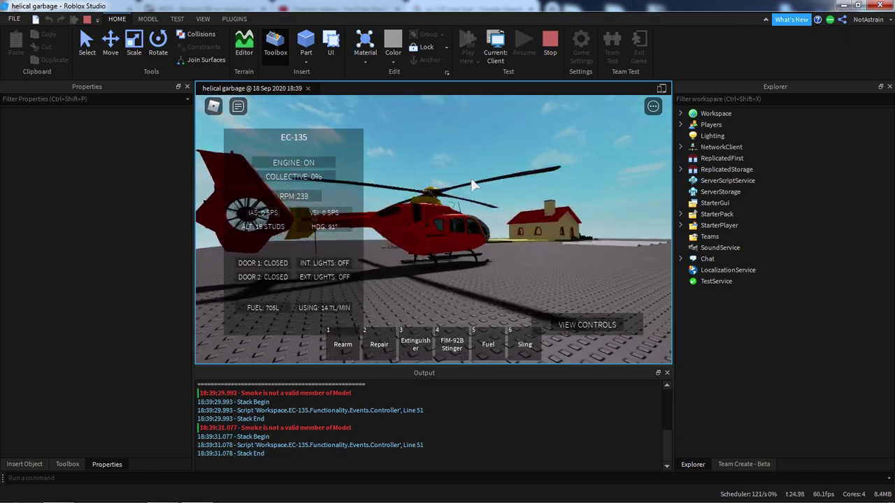
pyautogui.press('z')
pyautogui.press('z')
pyautogui.press('x')
pyautogui.press('x')
pyautogui.press('x')
pyautogui.moveTo(471, 179); pyautogui.dragTo(472, 180, button='right')
pyautogui.press('x')
# - Test-fly the EC-135 over the baseplate towards the house and stop the play test
pyautogui.press('w')
pyautogui.press('s')
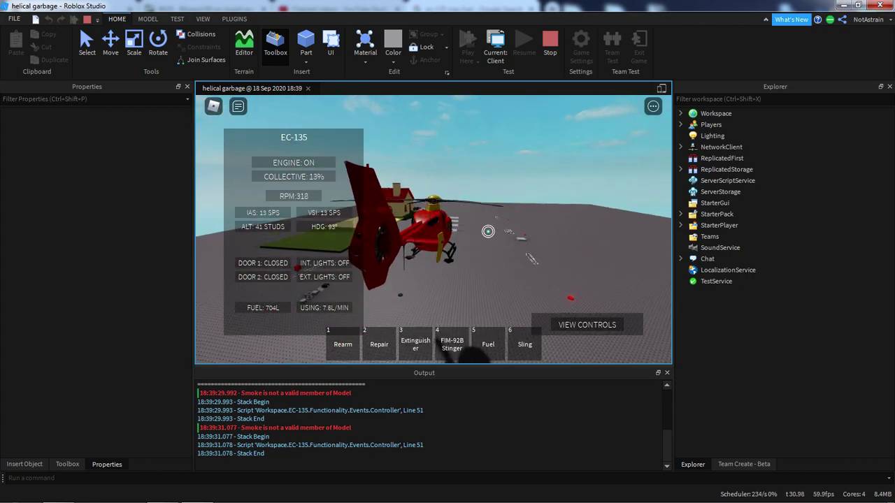
pyautogui.press('w')
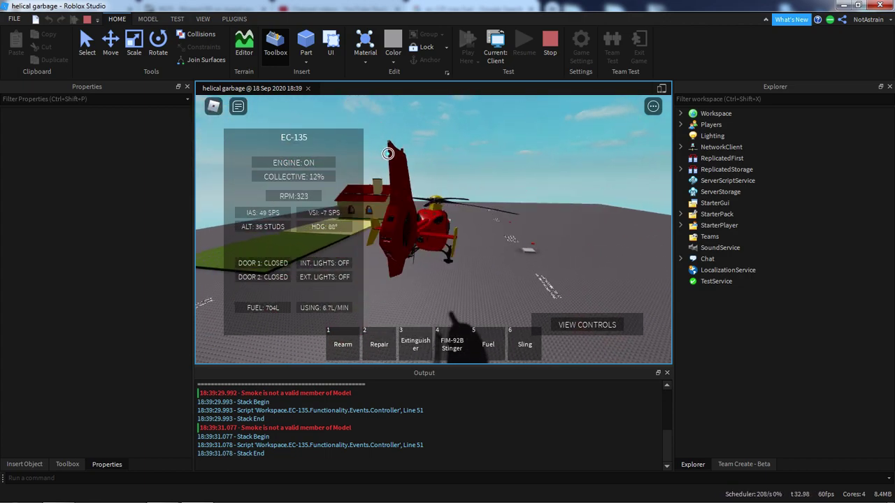
pyautogui.press('w')
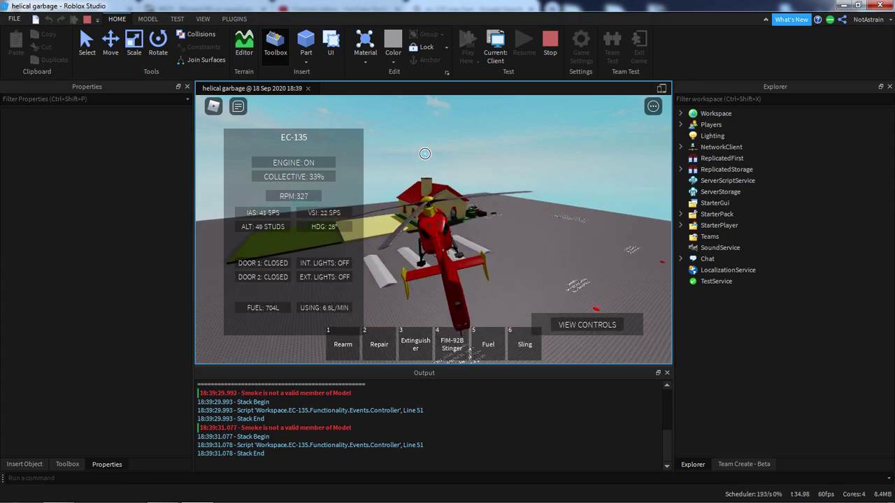
pyautogui.press('s')
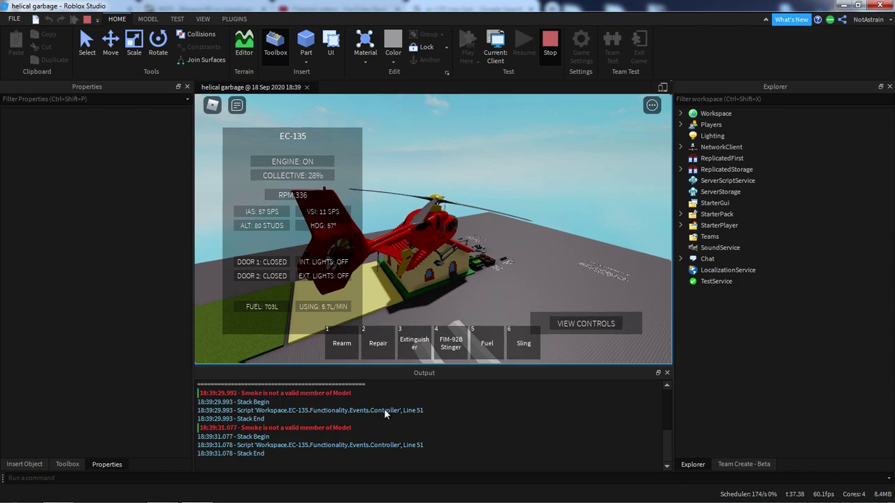
pyautogui.hotkey('shift', 'F5')
# - Reopen the EC-135's Controller script and review its Door1 and Door2 event handlers
pyautogui.click(778, 338)
pyautogui.doubleClick(772, 326)
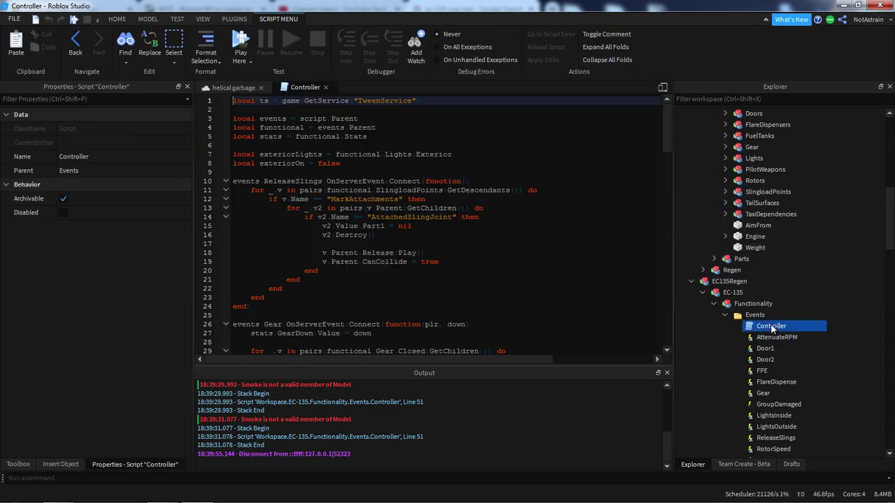
pyautogui.scroll(-15, 540, 229)
pyautogui.scroll(-2, 540, 229)
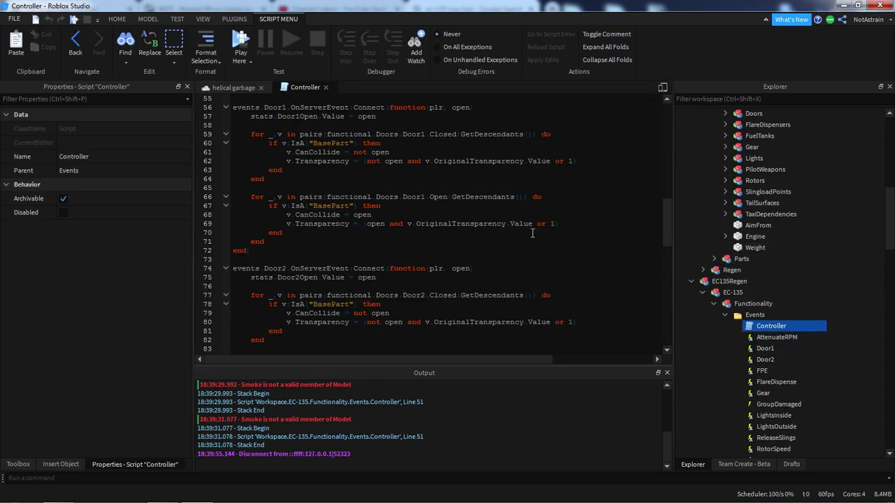
pyautogui.scroll(-2, 776, 343)
# - Turn off the Value of Door2Open in the EC-135's Stats folder and check Door1Open against the model's open door
pyautogui.click(725, 248)
pyautogui.click(726, 270)
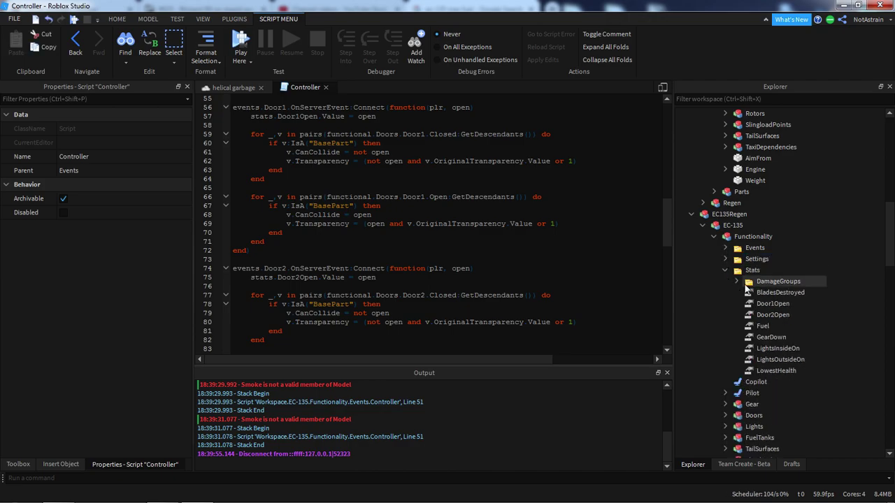
pyautogui.click(755, 315)
pyautogui.click(238, 88)
pyautogui.moveTo(389, 225); pyautogui.dragTo(506, 262, button='right')
pyautogui.press('f')
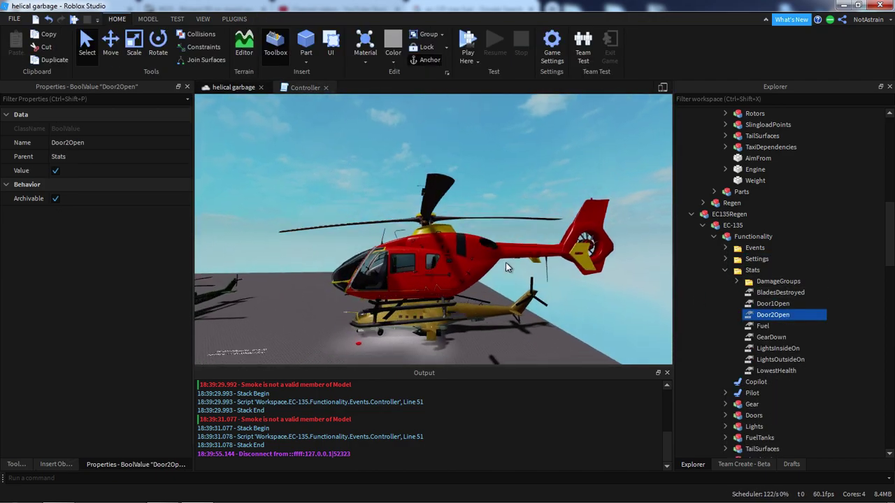
pyautogui.click(55, 170)
pyautogui.click(798, 304)
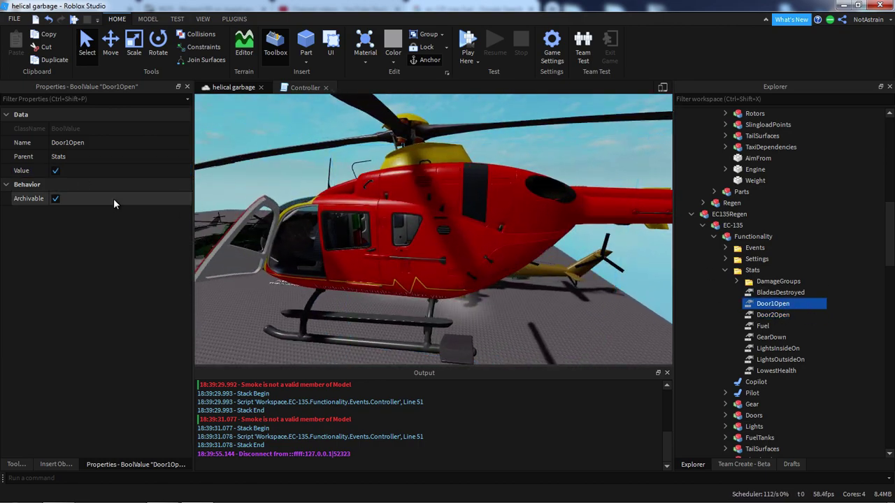
pyautogui.moveTo(420, 224); pyautogui.dragTo(451, 175, button='right')
# - Select the EC-135 model in EC135Regen and move it straight down to the baseplate
pyautogui.click(718, 215)
pyautogui.click(719, 226)
pyautogui.hotkey('ctrl', '2')
pyautogui.press('s')
pyautogui.moveTo(470, 140); pyautogui.dragTo(470, 170)
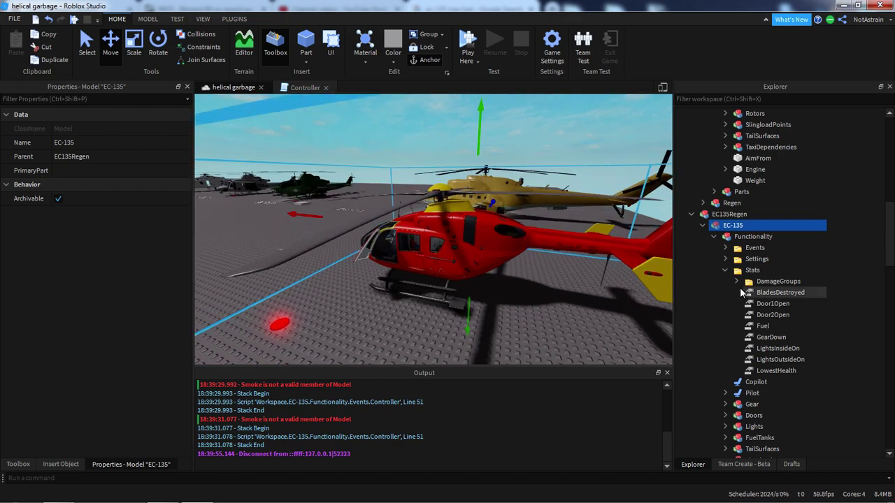
# - Delete the StartStop event handler and its smoke code from the Controller script
pyautogui.scroll(-3, 739, 287)
pyautogui.click(301, 88)
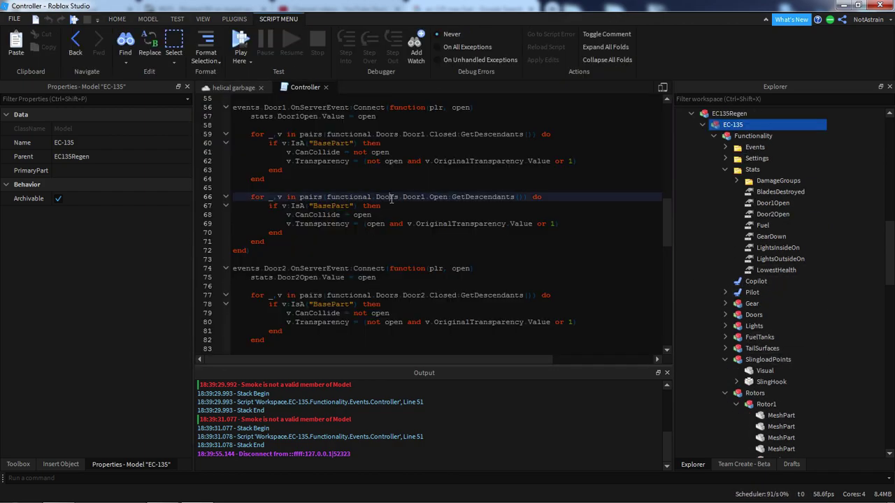
pyautogui.scroll(5, 398, 314)
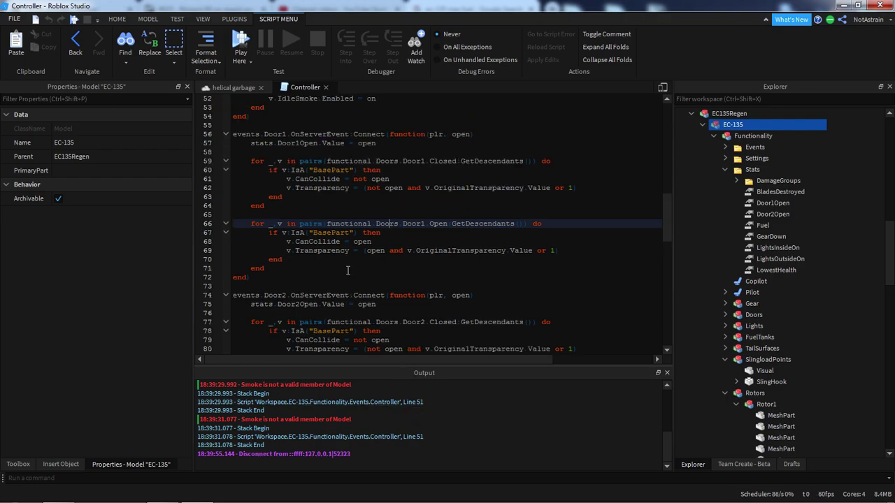
pyautogui.moveTo(233, 224); pyautogui.dragTo(216, 179)
pyautogui.press('BackSpace')
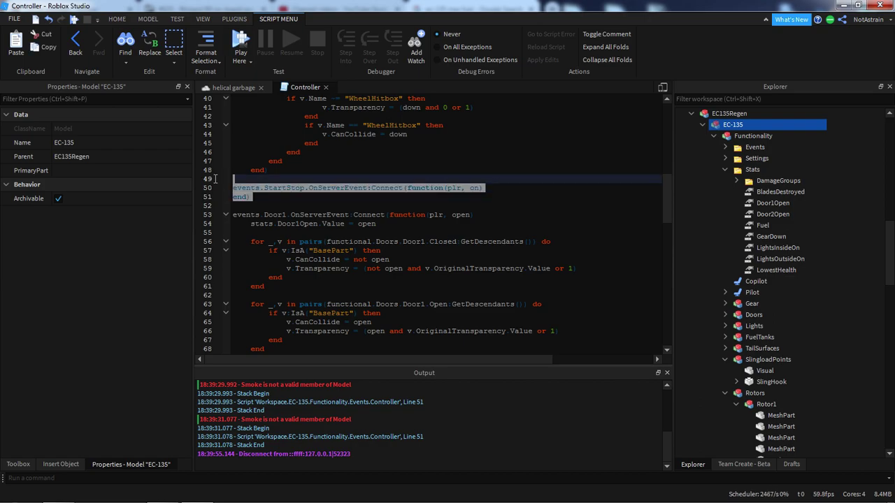
pyautogui.press('BackSpace')
# - Add a closing end line to the Gear event handler in the Controller script
pyautogui.scroll(5, 299, 194)
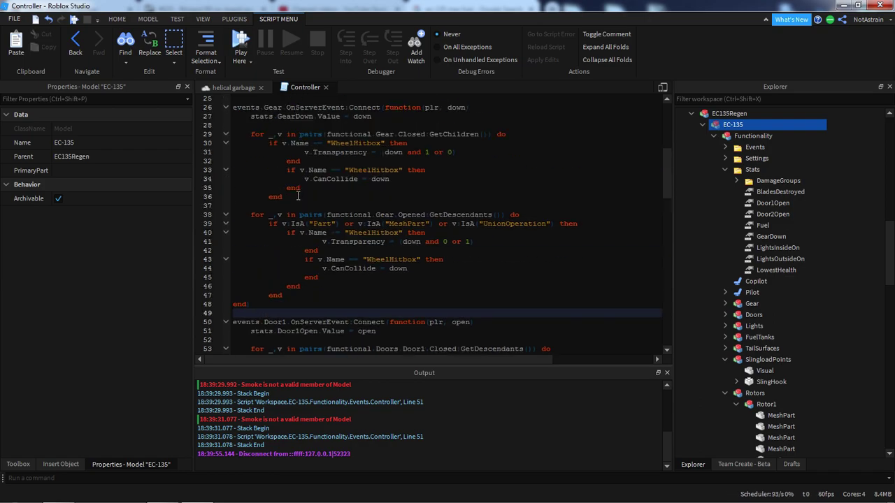
pyautogui.click(303, 295)
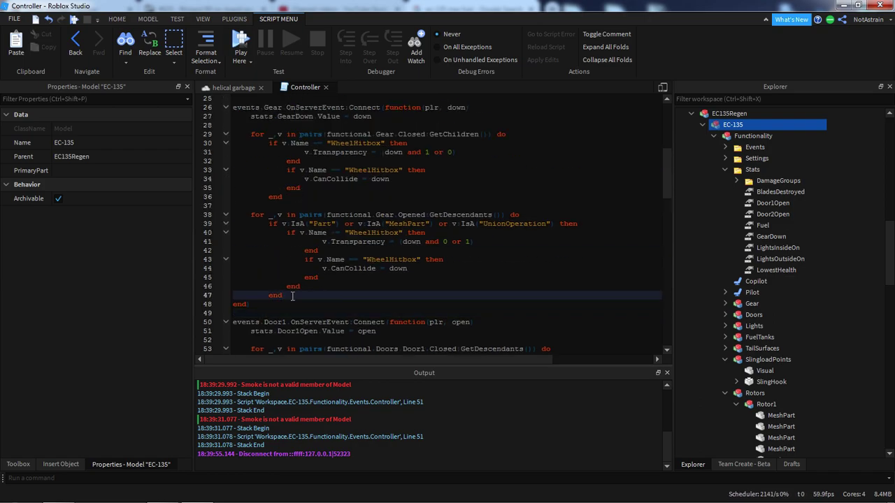
pyautogui.press('Return')
pyautogui.click(310, 287)
pyautogui.press('Return')
pyautogui.write('end')
pyautogui.click(269, 286)
pyautogui.click(262, 314)
pyautogui.press('BackSpace')
pyautogui.press('BackSpace')
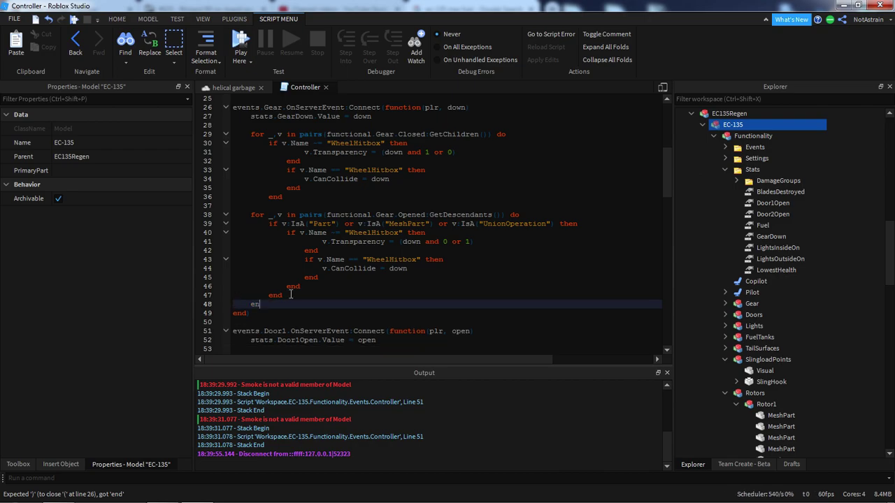
pyautogui.click(292, 288)
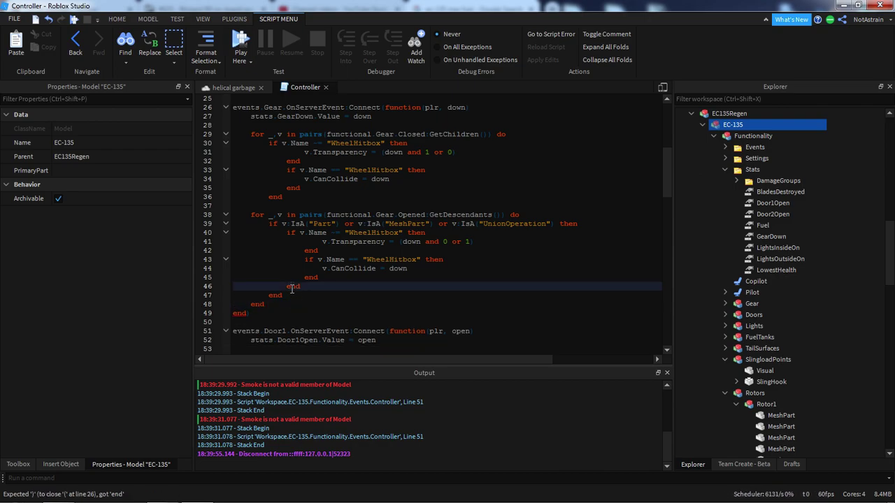
pyautogui.scroll(1, 293, 287)
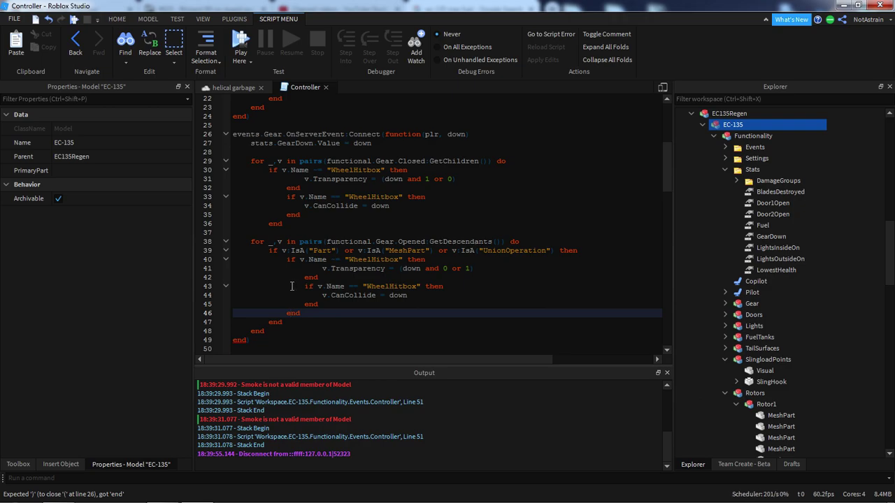
# - Delete the whole Gear event handler from the Controller script and close the script
pyautogui.moveTo(256, 336); pyautogui.dragTo(224, 181)
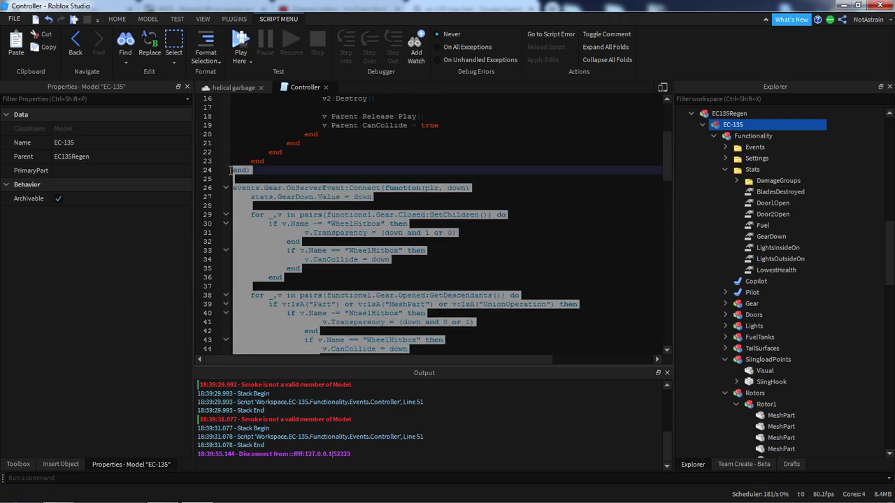
pyautogui.press('BackSpace')
pyautogui.press('BackSpace')
pyautogui.scroll(4, 308, 210)
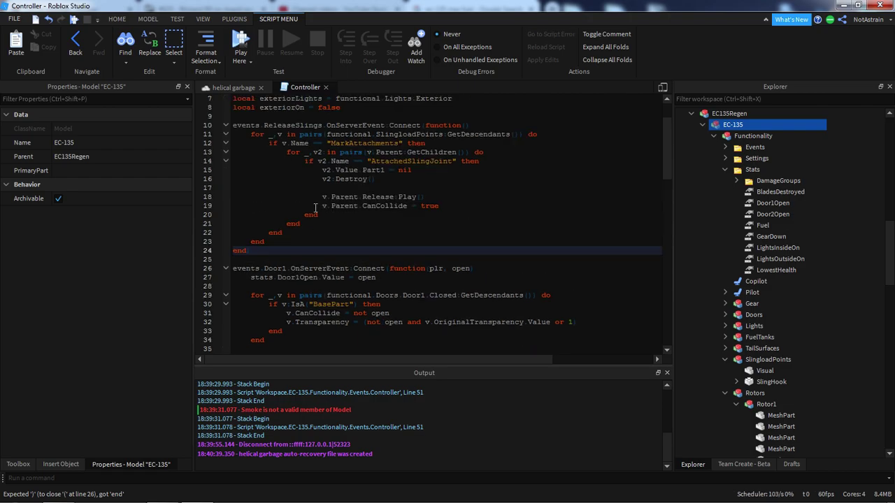
pyautogui.click(314, 207)
pyautogui.click(325, 88)
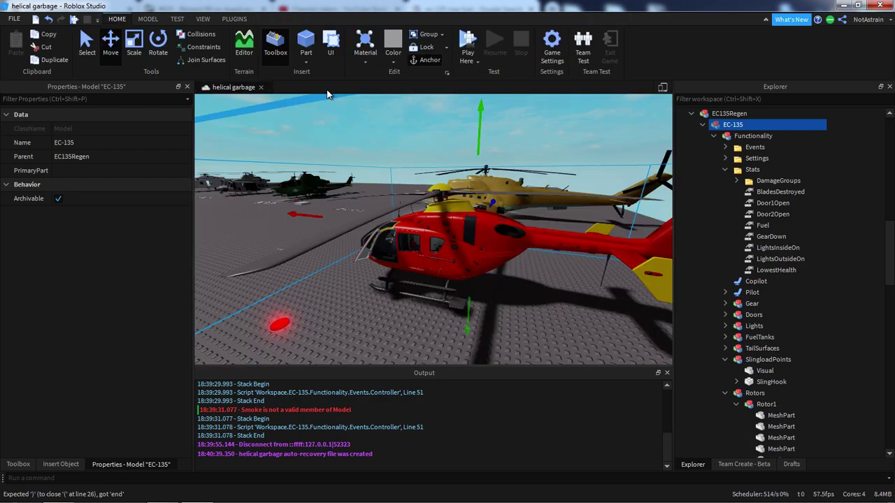
# - Clear all messages from the output log
pyautogui.scroll(2, 417, 411)
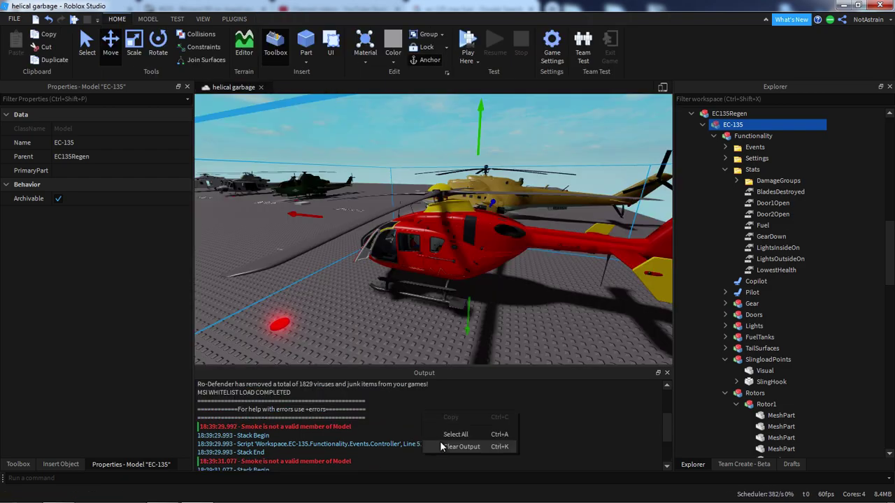
pyautogui.click(441, 446)
pyautogui.click(392, 315)
# - Collapse SlingloadPoints and Stats, and set the Value of LiftFactor in the EC-135's Settings folder to 200000
pyautogui.click(725, 360)
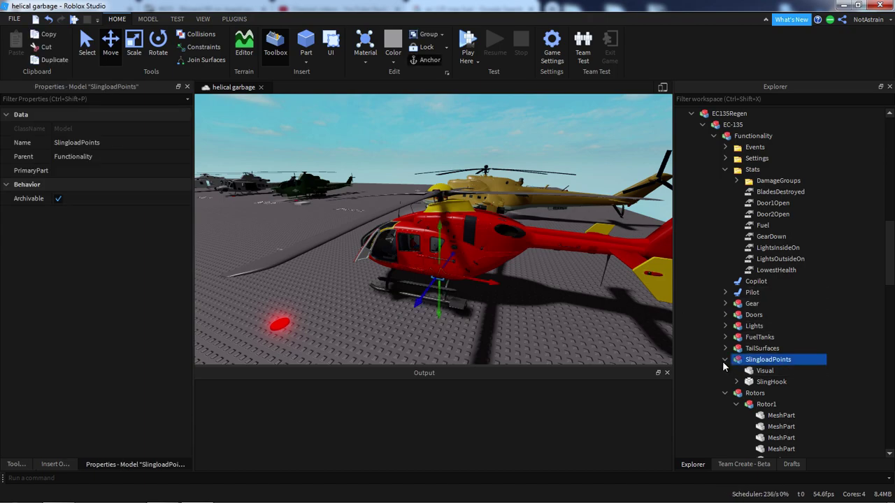
pyautogui.click(726, 360)
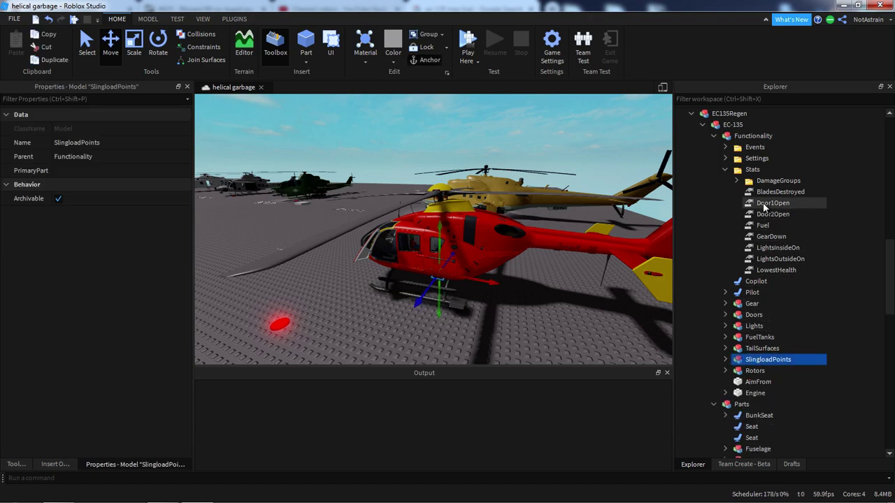
pyautogui.click(725, 169)
pyautogui.click(725, 158)
pyautogui.scroll(-3, 773, 252)
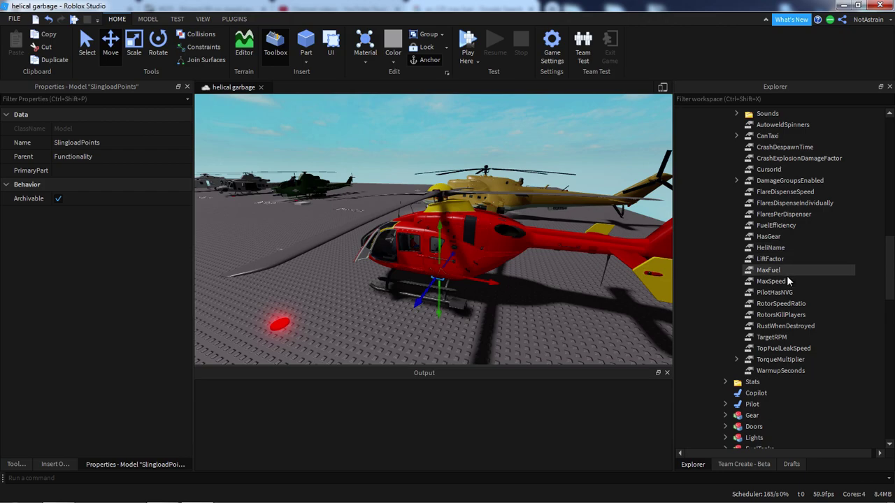
pyautogui.click(769, 259)
pyautogui.click(87, 171)
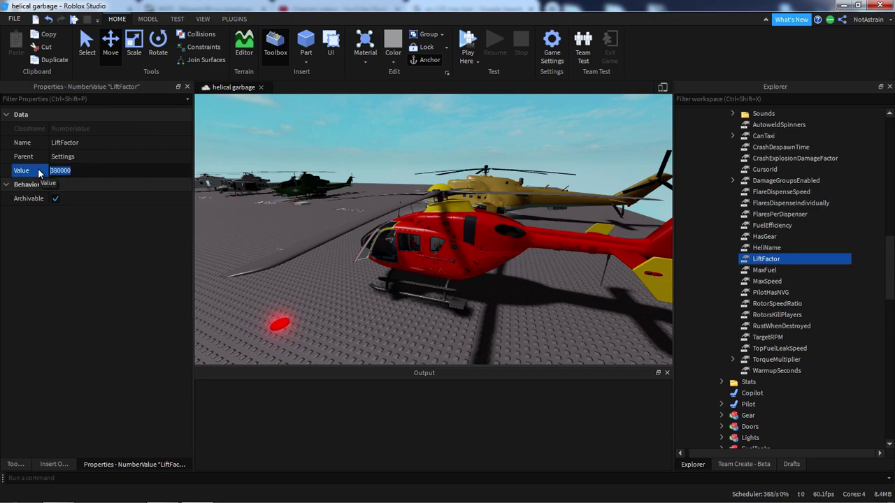
pyautogui.press('Return')
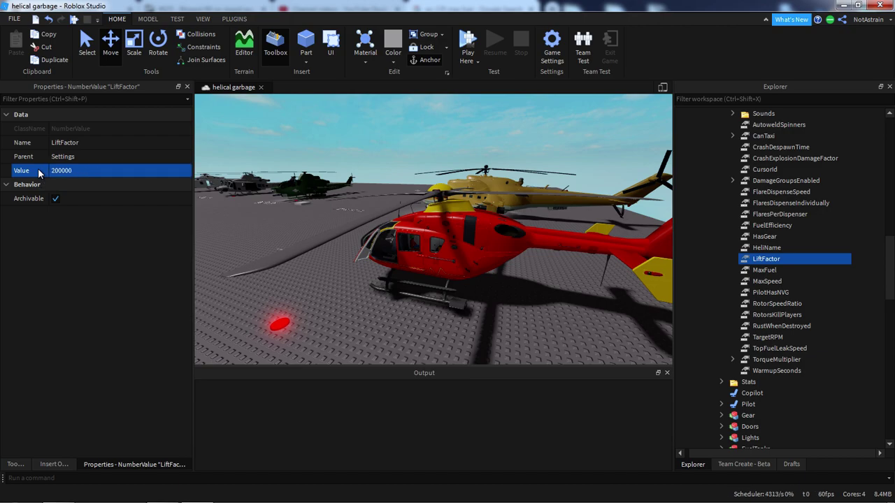
# - Start a play test and walk the character over to the EC-135
pyautogui.moveTo(212, 159); pyautogui.dragTo(431, 212, button='right')
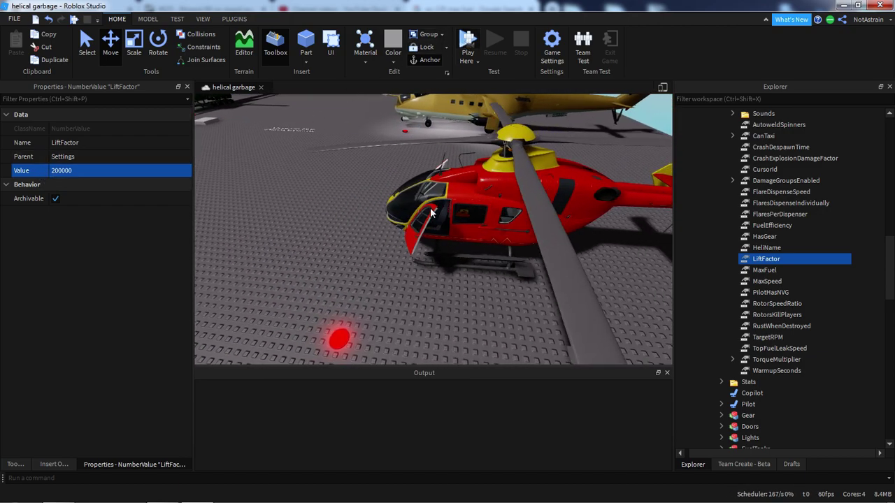
pyautogui.press('F5')
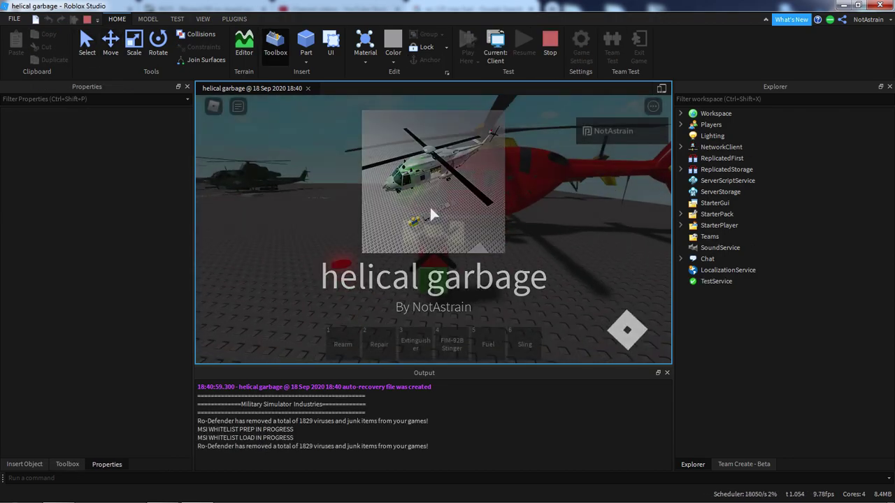
pyautogui.press('w')
pyautogui.moveTo(491, 221)
pyautogui.mouseDown(button='right')
pyautogui.moveTo(485, 226)
pyautogui.moveTo(515, 218)
pyautogui.moveTo(479, 197)
pyautogui.moveTo(508, 232)
pyautogui.moveTo(482, 218)
pyautogui.mouseUp(button='right')
pyautogui.press('a')
pyautogui.press('s')
pyautogui.press('d')
pyautogui.press('w')
pyautogui.press('a')
pyautogui.press('s')
pyautogui.press('a')
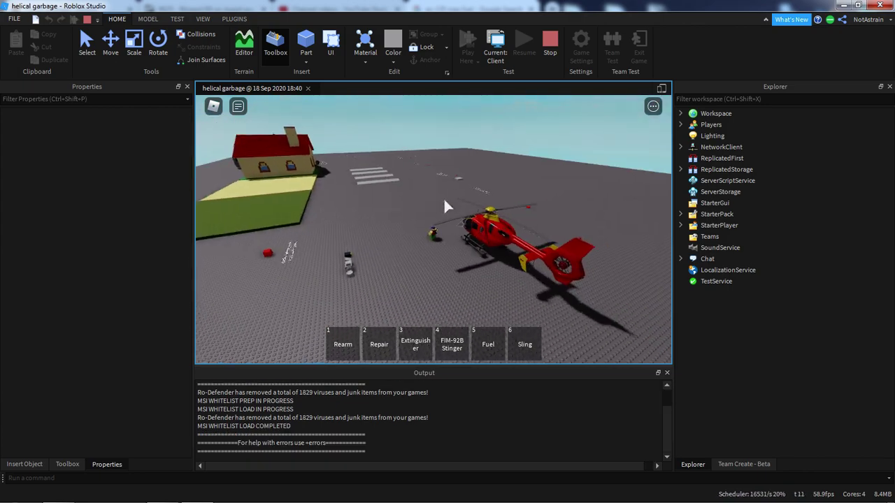
# - Start the EC-135's engine, test its lift in a short flight by varying the collective, and end the play test
pyautogui.press('e')
pyautogui.moveTo(439, 178); pyautogui.dragTo(442, 204, button='right')
pyautogui.press('w')
pyautogui.press('w')
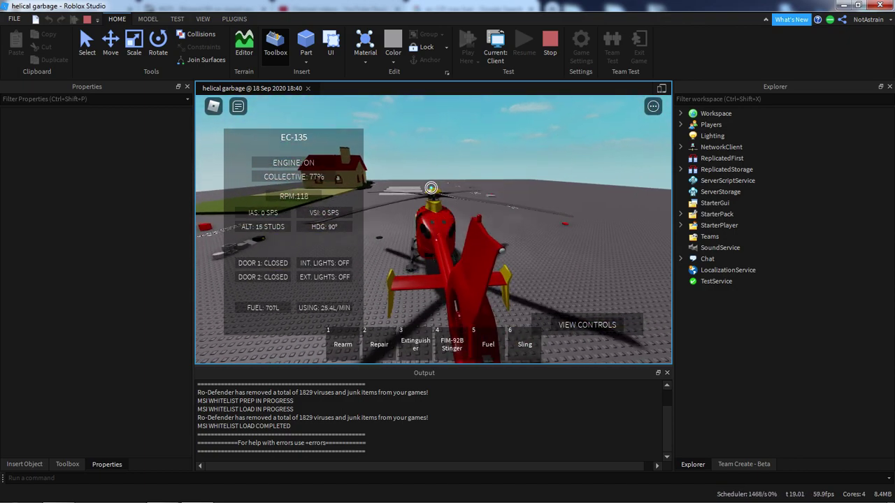
pyautogui.press('s')
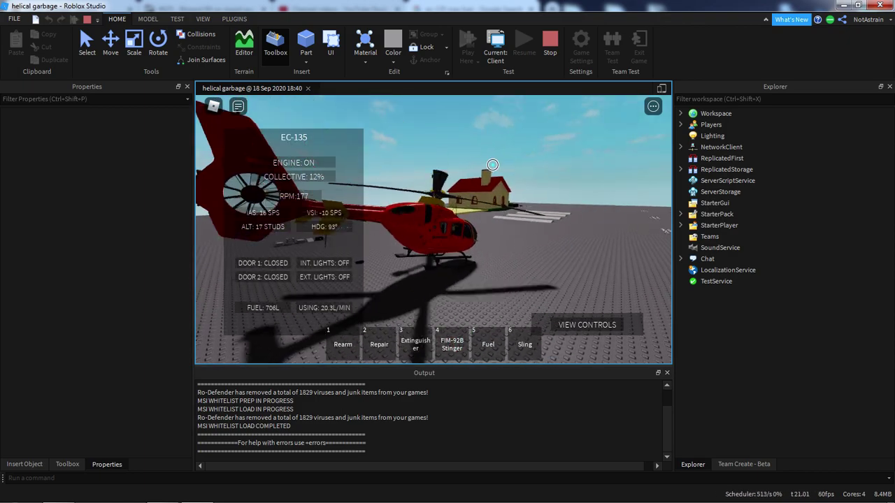
pyautogui.press('w')
pyautogui.press('w')
pyautogui.press('s')
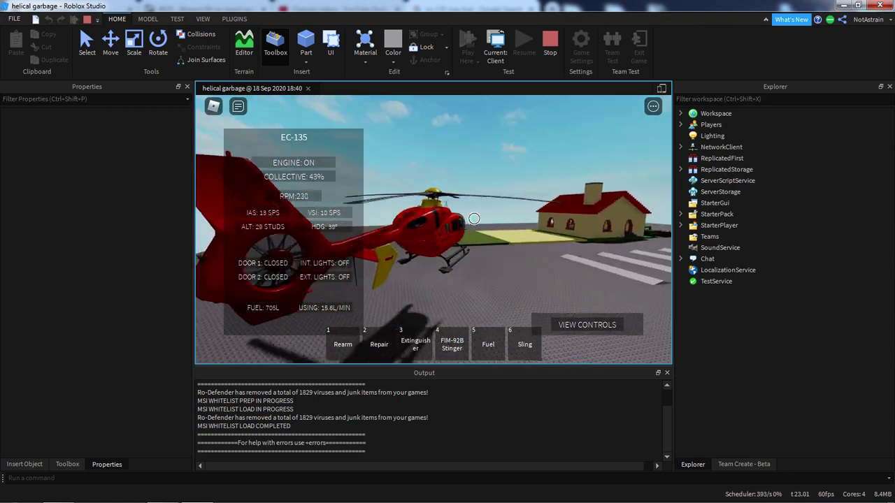
pyautogui.press('s')
pyautogui.press('w')
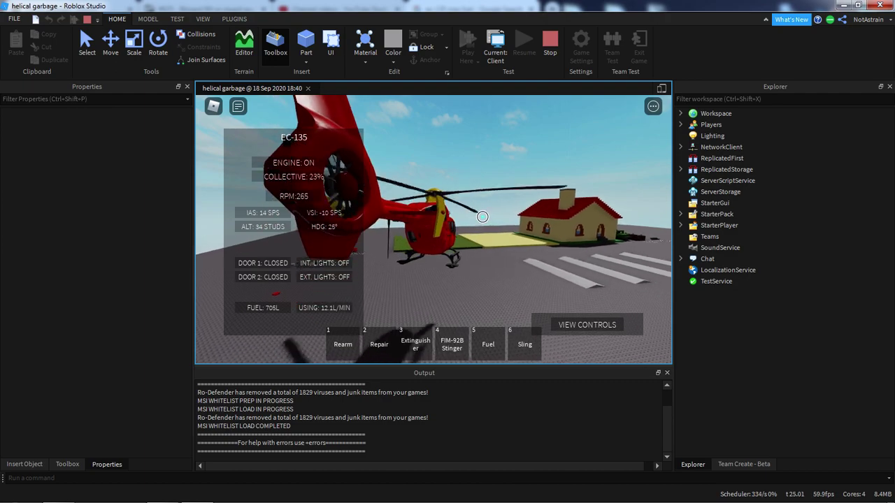
pyautogui.press('s')
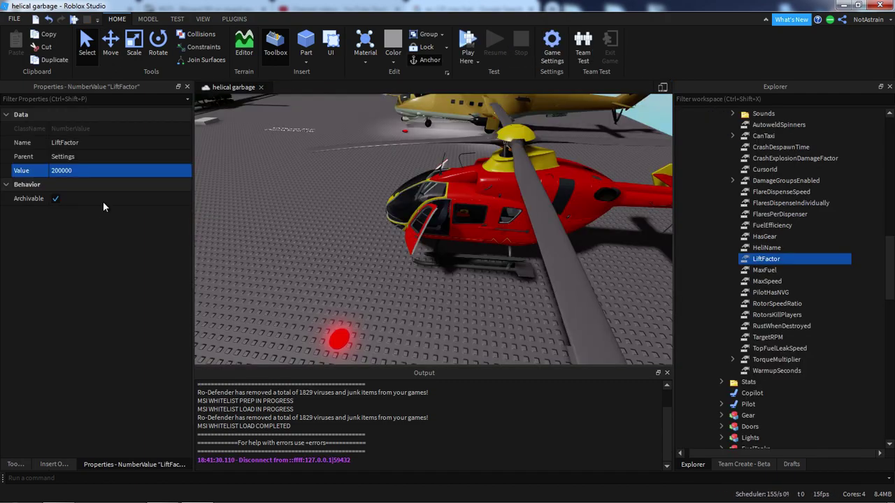
# - Set the Value of LiftFactor to 120000 and collapse the EC-135's Settings folder
pyautogui.click(63, 172)
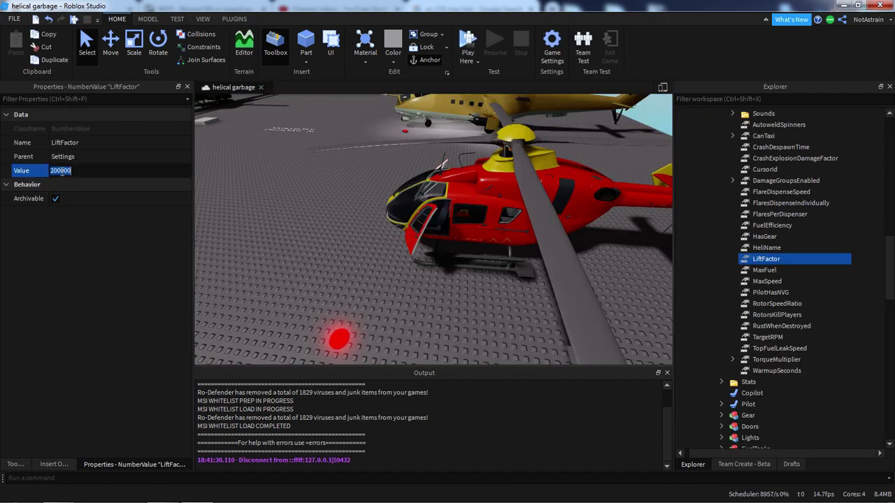
pyautogui.moveTo(57, 171); pyautogui.dragTo(3, 164)
pyautogui.write('12')
pyautogui.press('Return')
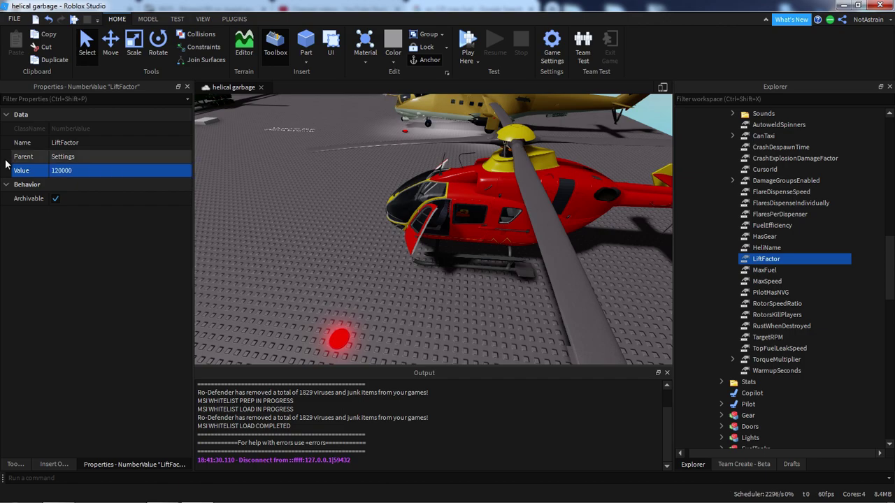
pyautogui.scroll(2, 730, 168)
pyautogui.click(721, 158)
# - Duplicate the Weight part in the Mi24's Functionality model and move the copy next to the EC-135
pyautogui.moveTo(561, 195); pyautogui.dragTo(556, 185, button='right')
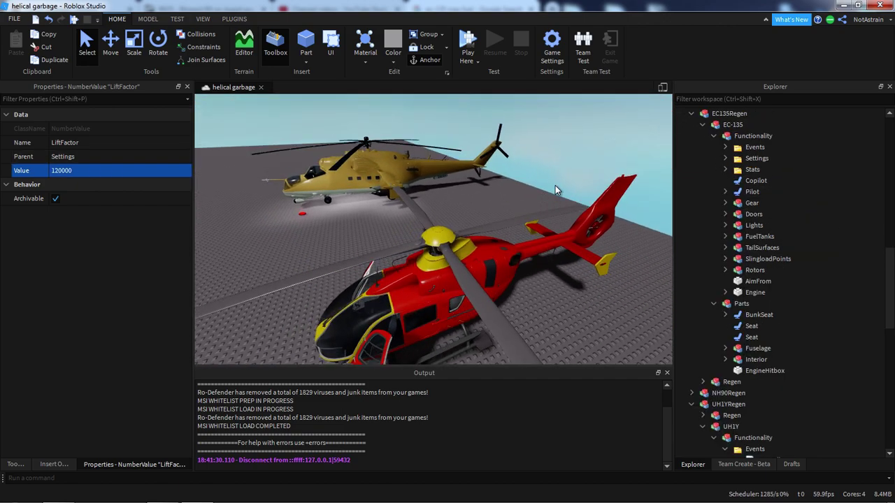
pyautogui.scroll(8, 444, 200)
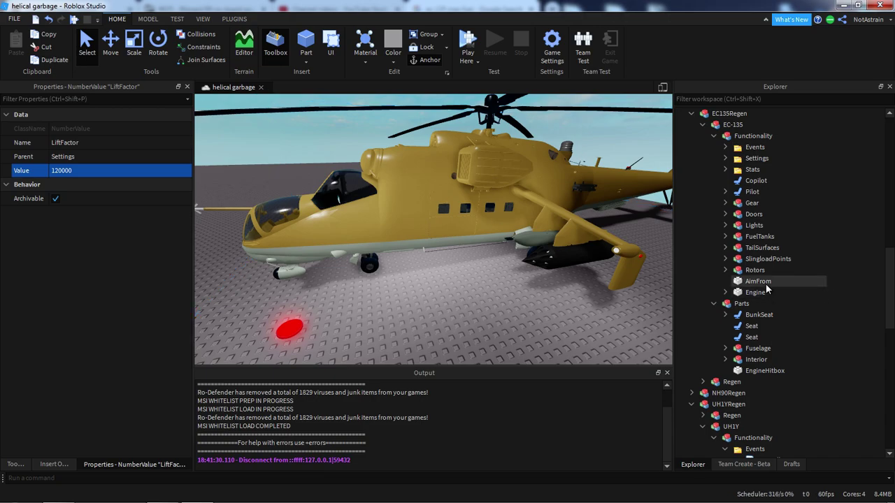
pyautogui.scroll(-5, 758, 343)
pyautogui.click(691, 237)
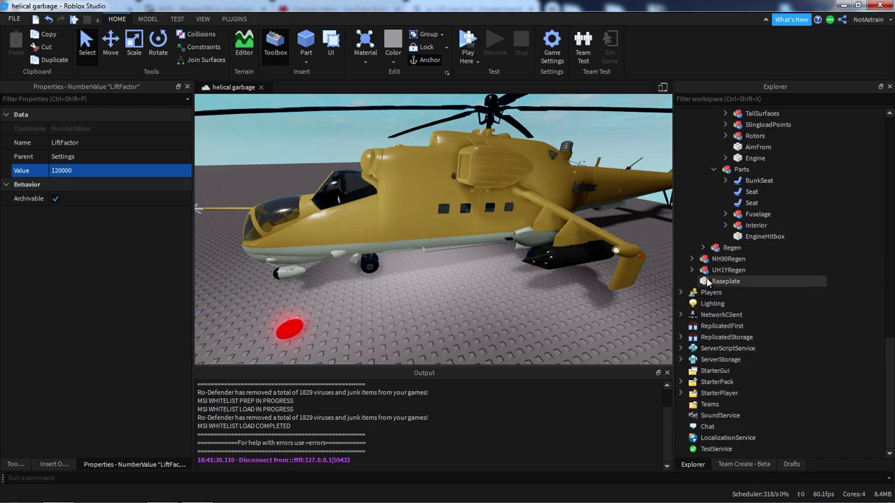
pyautogui.scroll(12, 697, 263)
pyautogui.click(759, 338)
pyautogui.press('f')
pyautogui.click(775, 349)
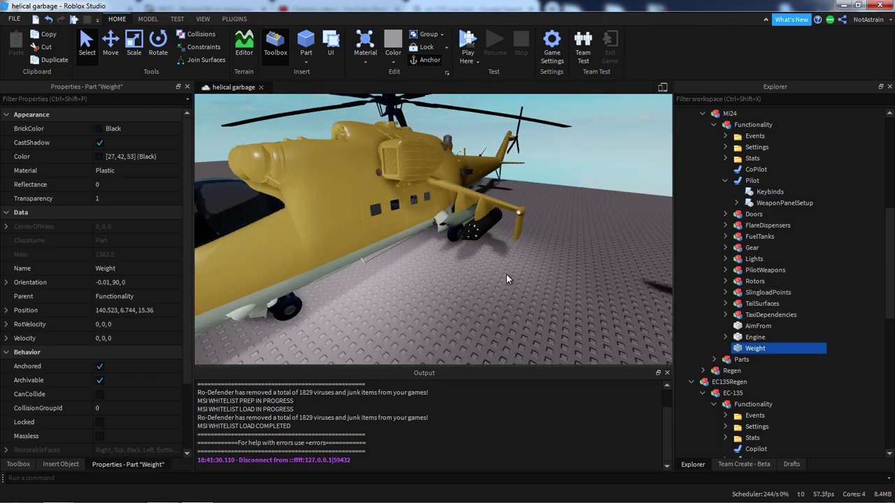
pyautogui.press('f')
pyautogui.hotkey('ctrl', 'd')
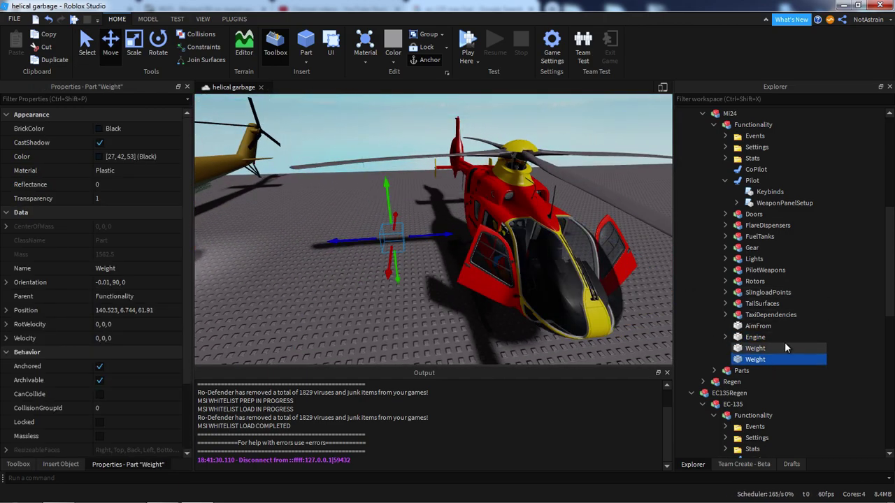
# - Move the copied Weight part into the EC-135's Functionality model and give it the Engine part's Position, 141.446, 15.887, 76.183
pyautogui.scroll(-7, 770, 338)
pyautogui.click(762, 337)
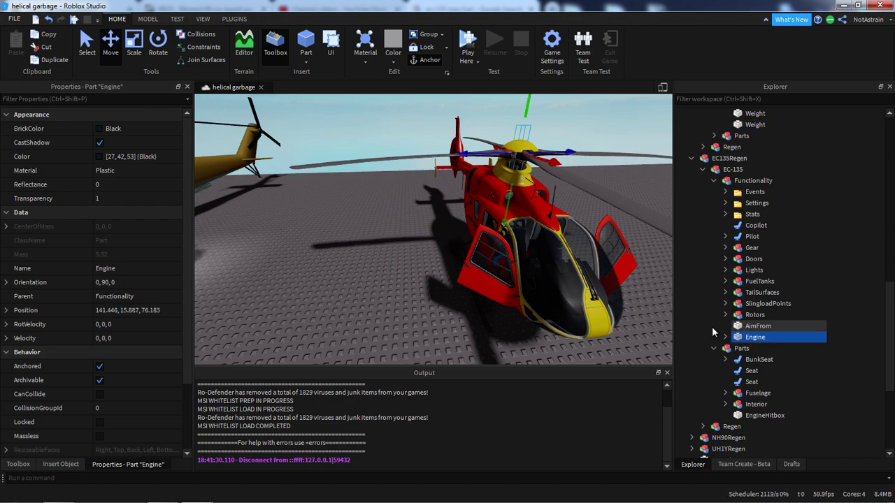
pyautogui.click(127, 311)
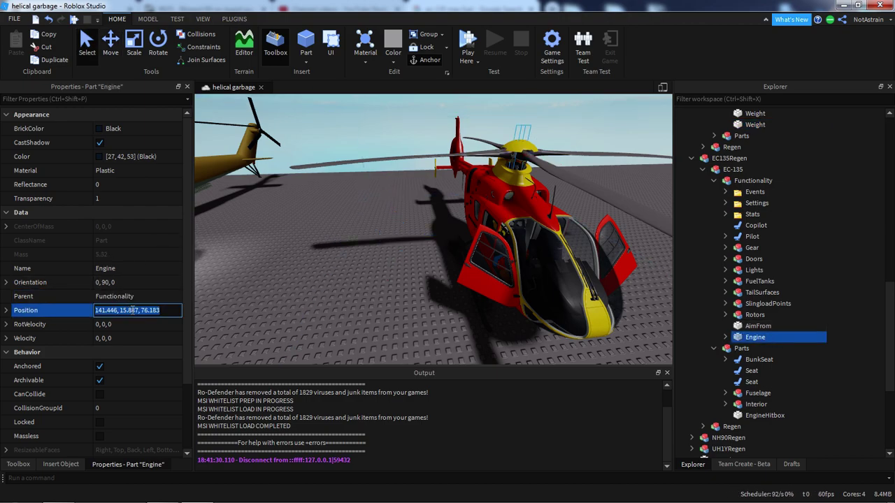
pyautogui.scroll(2, 836, 283)
pyautogui.click(761, 191)
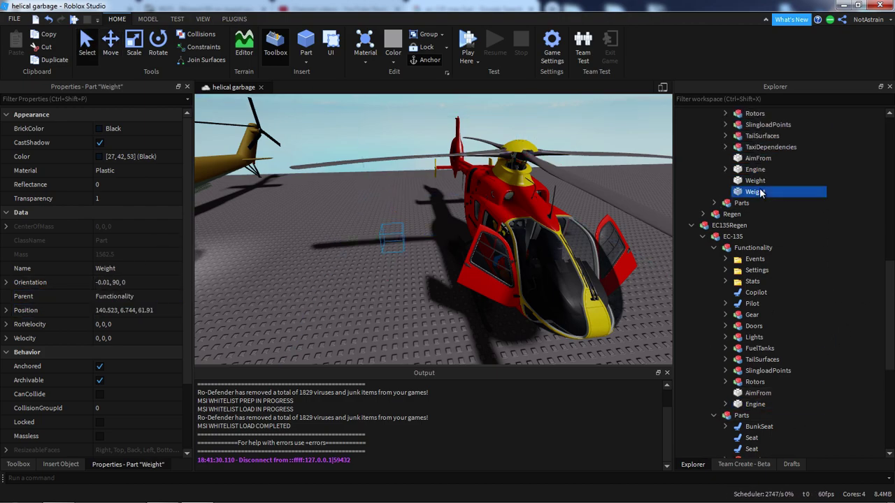
pyautogui.moveTo(753, 196); pyautogui.dragTo(755, 247)
pyautogui.click(126, 312)
# - Move the Weight part down and back under the EC-135's tail boom, to Position 158.886, 6.517, 76.183
pyautogui.moveTo(448, 267); pyautogui.dragTo(404, 208, button='right')
pyautogui.hotkey('ctrl', '2')
pyautogui.press('a')
pyautogui.moveTo(404, 208); pyautogui.dragTo(420, 294)
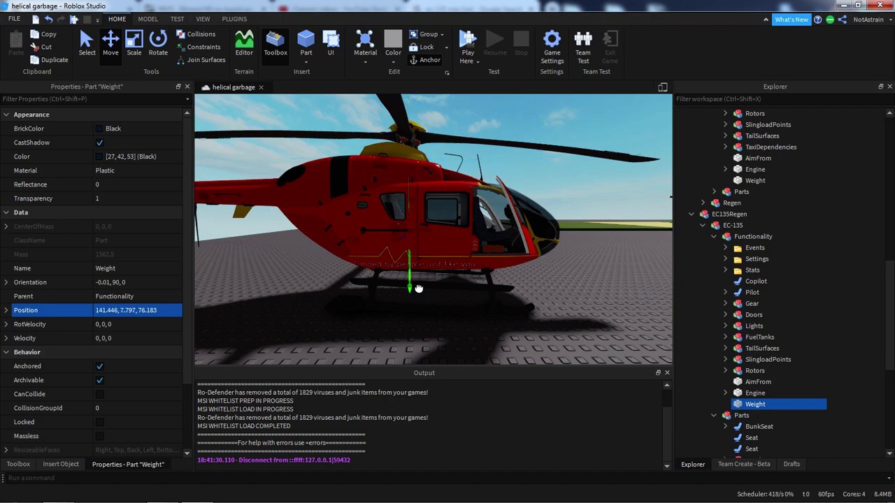
pyautogui.moveTo(510, 236); pyautogui.dragTo(296, 235)
pyautogui.press('a')
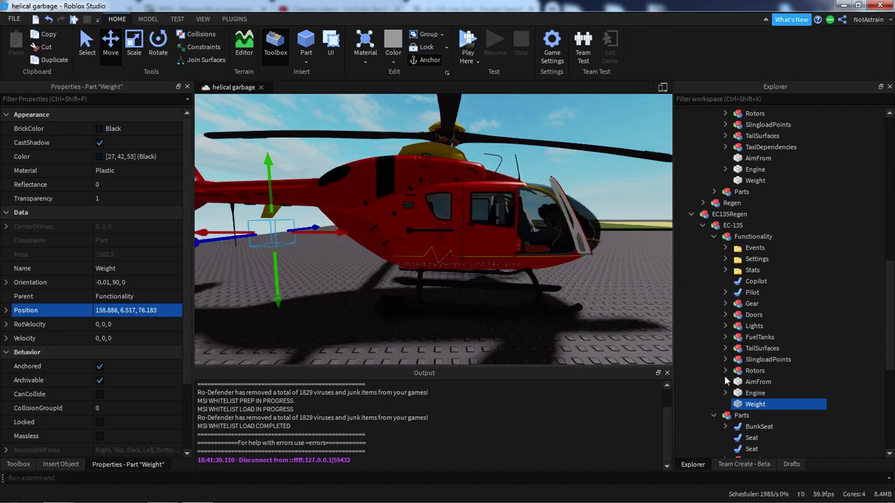
# - Create a weld joining the EC-135's Weight part to its Engine part, with the Engine as Part0
pyautogui.click(242, 22)
pyautogui.click(481, 48)
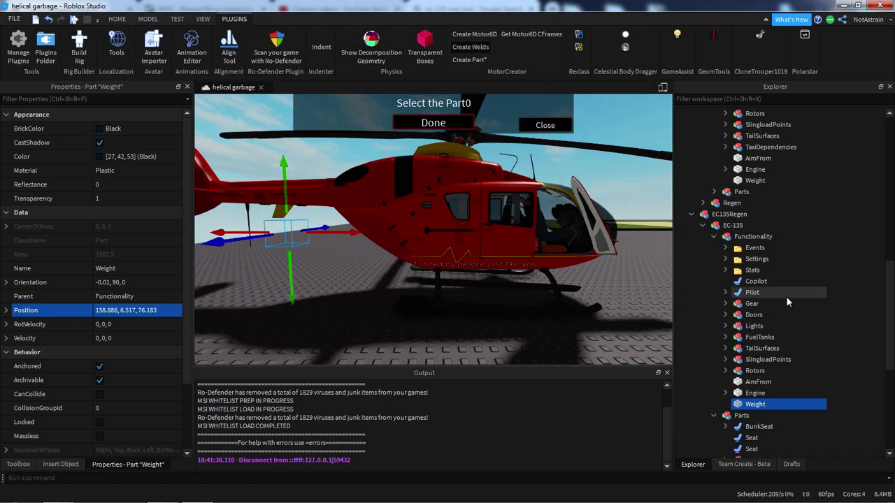
pyautogui.click(755, 393)
pyautogui.click(754, 404)
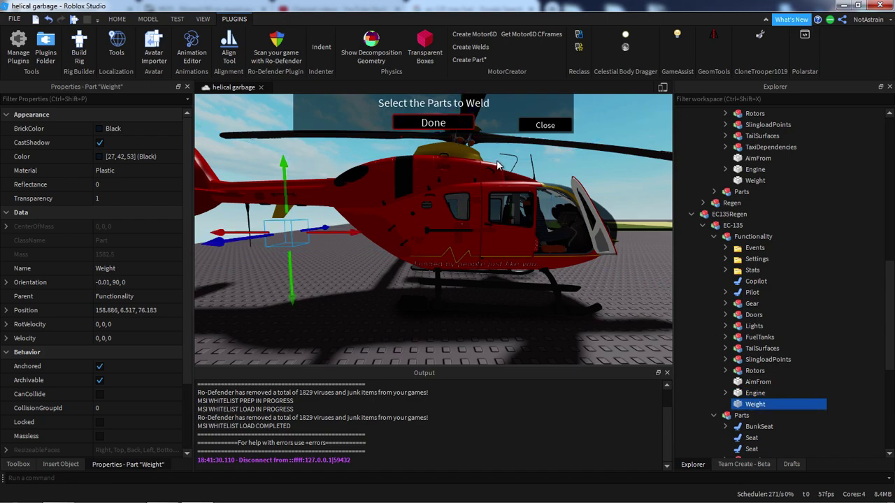
pyautogui.click(448, 122)
pyautogui.click(117, 18)
# - Playtest the place, board the EC-135 as pilot to check how it sits with the welded Weight part, and stop the test
pyautogui.press('w')
pyautogui.moveTo(404, 125); pyautogui.dragTo(403, 125, button='right')
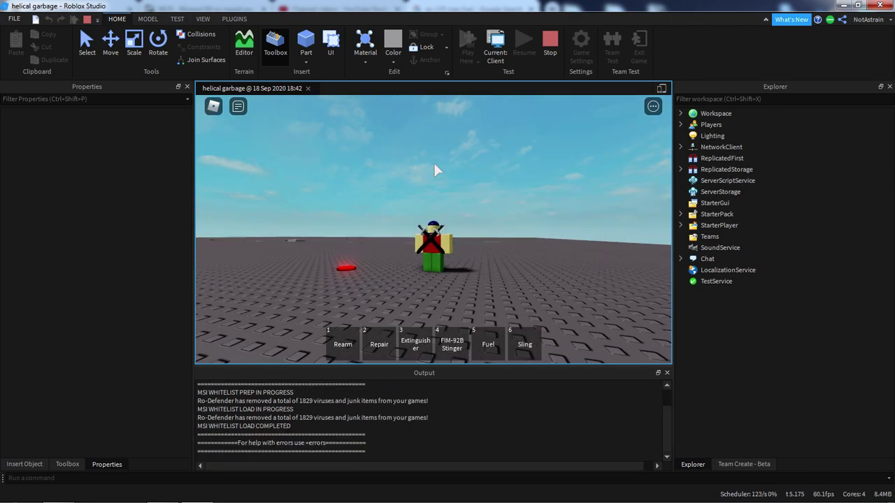
pyautogui.press('a')
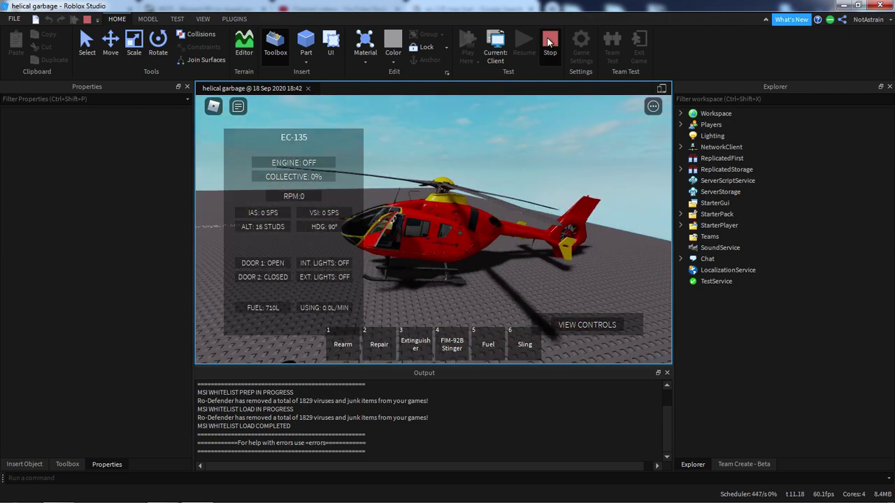
pyautogui.hotkey('shift', 'F5')
# - Lower the custom Density of the EC-135's Weight part to bring its Mass down to 312.5
pyautogui.moveTo(621, 261); pyautogui.dragTo(602, 267, button='right')
pyautogui.scroll(-2, 602, 268)
pyautogui.scroll(-2, 123, 335)
pyautogui.click(7, 409)
pyautogui.click(96, 423)
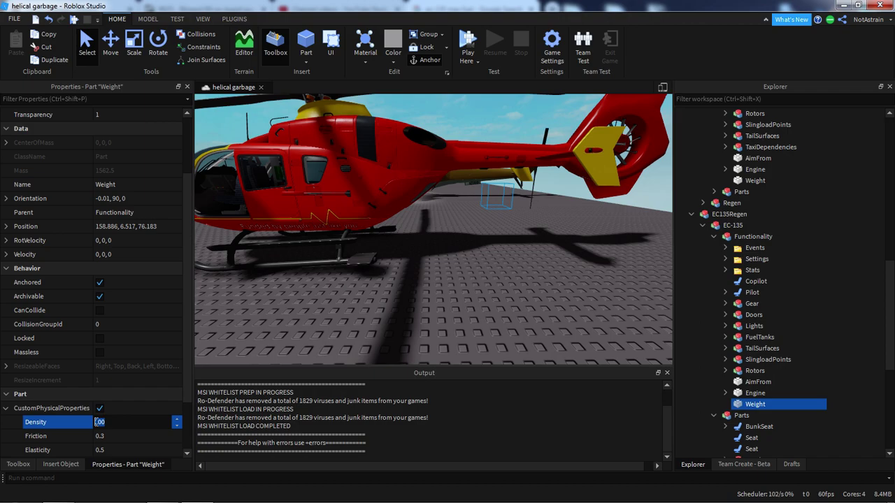
pyautogui.press('Return')
# - Playtest the EC-135 with the lighter Weight part by walking over and boarding it, and end the test
pyautogui.moveTo(366, 322); pyautogui.dragTo(368, 302, button='right')
pyautogui.hotkey('ctrl', '2')
pyautogui.moveTo(448, 283); pyautogui.dragTo(437, 284, button='right')
pyautogui.press('F5')
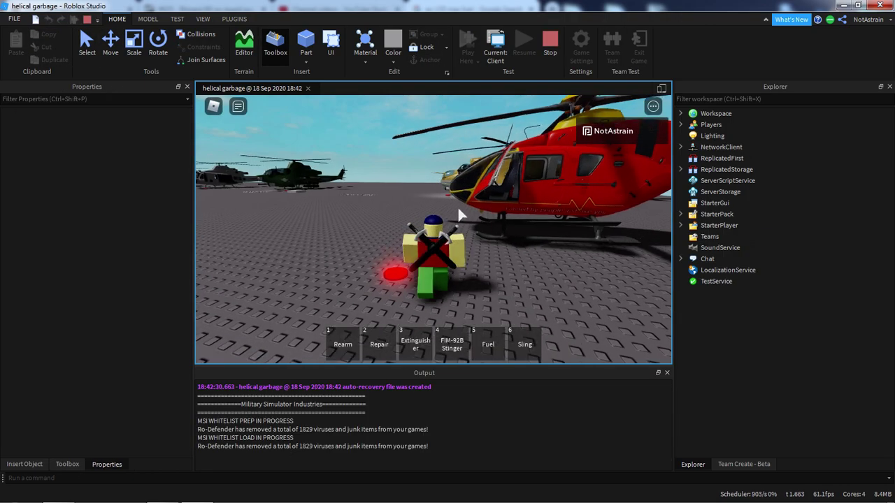
pyautogui.press('w')
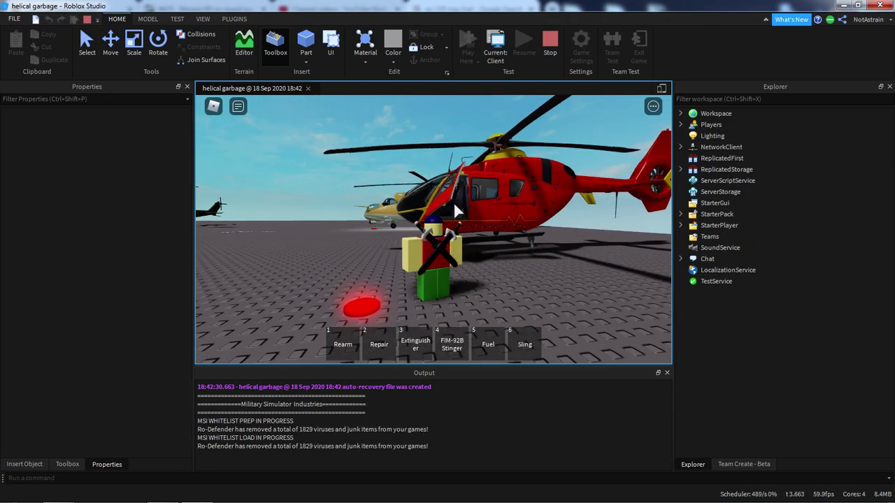
pyautogui.press('a')
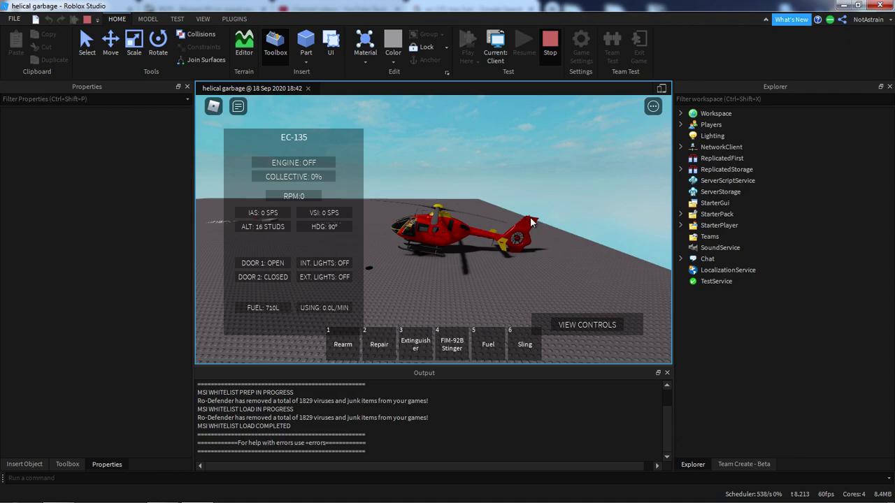
pyautogui.hotkey('shift', 'F5')
# - Move the Weight part forward under the EC-135's fuselage to Position 144.356, 6.517, 76.183 and weld it to the Engine part again
pyautogui.press('f')
pyautogui.hotkey('ctrl', '2')
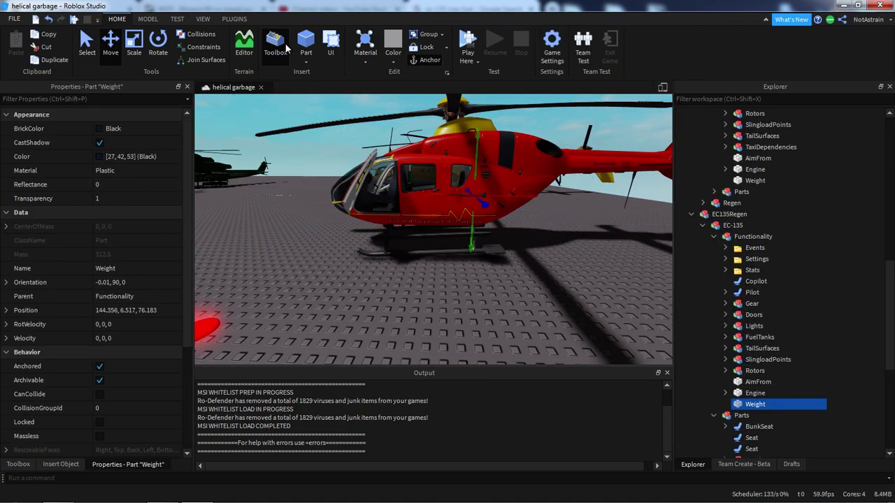
pyautogui.click(234, 19)
pyautogui.click(480, 47)
pyautogui.scroll(3, 758, 301)
pyautogui.click(757, 293)
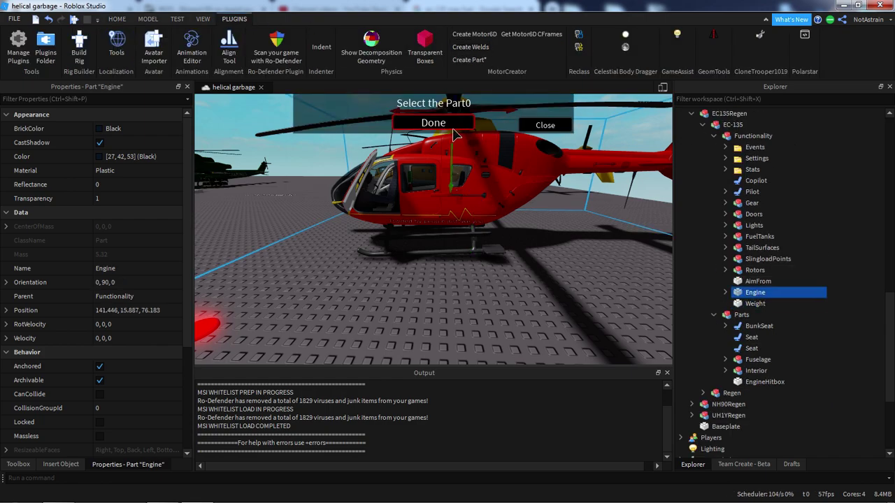
pyautogui.click(754, 303)
pyautogui.click(117, 20)
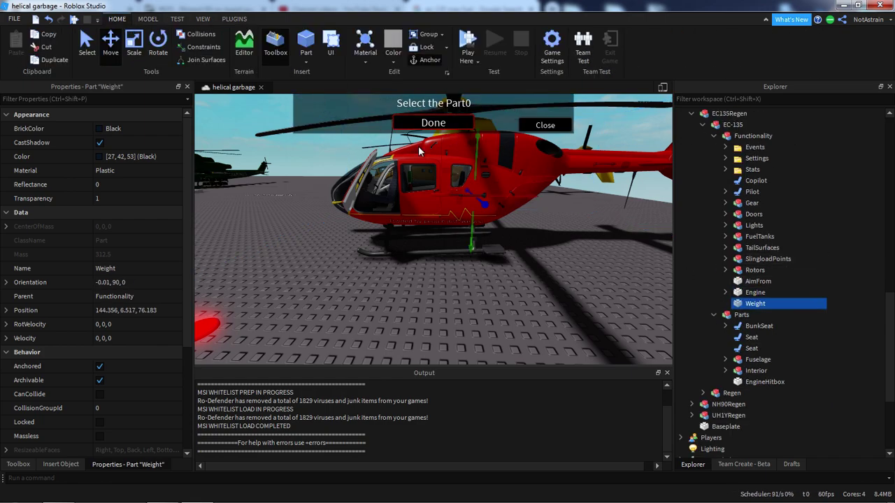
pyautogui.moveTo(377, 126); pyautogui.dragTo(518, 147, button='right')
pyautogui.click(548, 126)
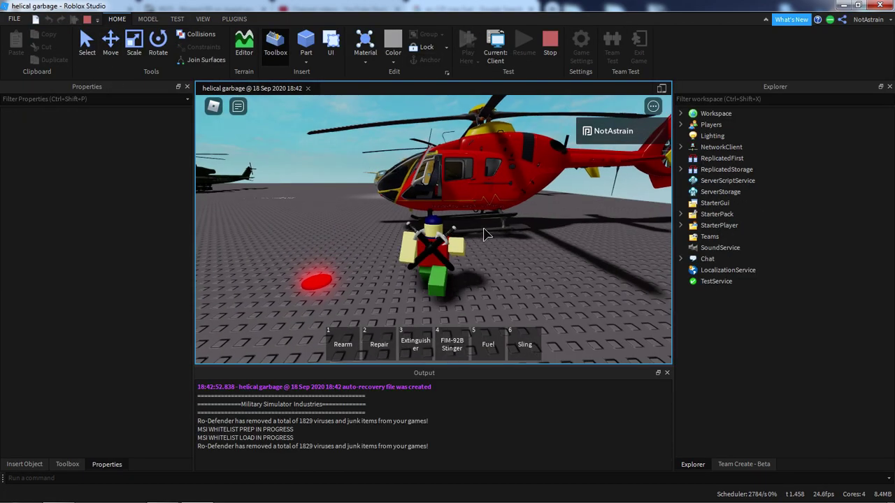
# - Playtest the EC-135 with the repositioned Weight part: board it, start the engine, raise the collective, check its balance, and stop the test
pyautogui.scroll(-1, 472, 207)
pyautogui.press('a')
pyautogui.press('d')
pyautogui.press('w')
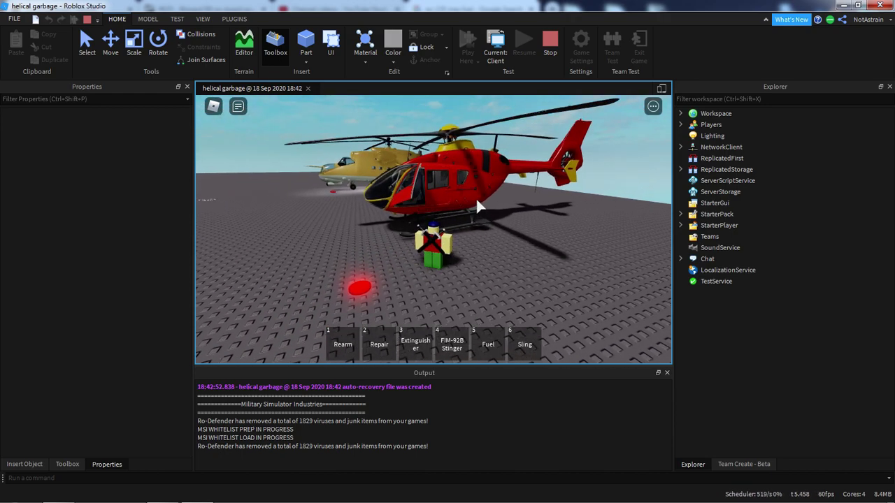
pyautogui.moveTo(474, 198); pyautogui.dragTo(447, 198, button='right')
pyautogui.press('a')
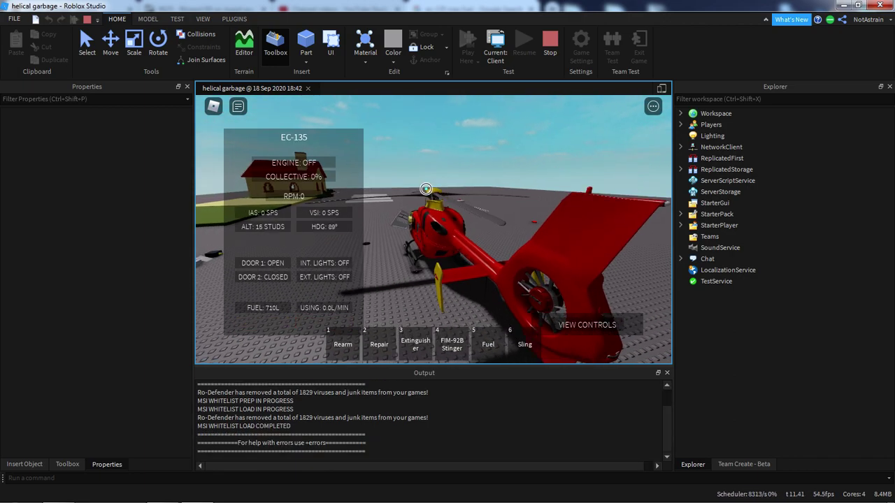
pyautogui.moveTo(433, 190); pyautogui.dragTo(457, 196, button='right')
pyautogui.scroll(1, 450, 181)
pyautogui.scroll(-3, 451, 181)
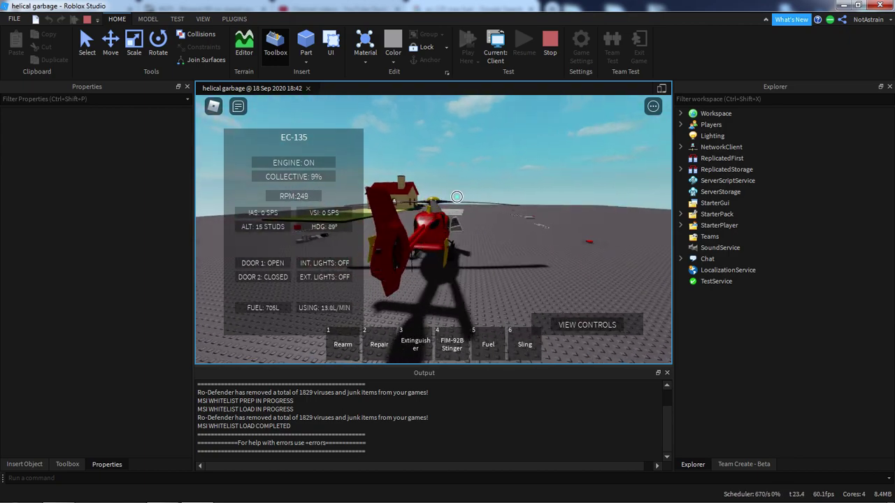
pyautogui.press('w')
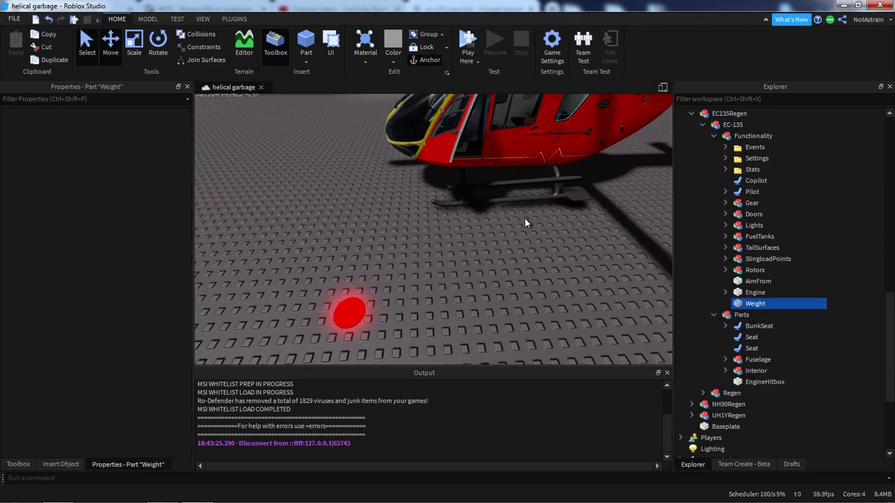
# - Set the Density of the EC-135's Weight part to 5 and start another playtest
pyautogui.moveTo(524, 218); pyautogui.dragTo(430, 236, button='right')
pyautogui.hotkey('ctrl', '2')
pyautogui.scroll(-4, 126, 353)
pyautogui.click(118, 357)
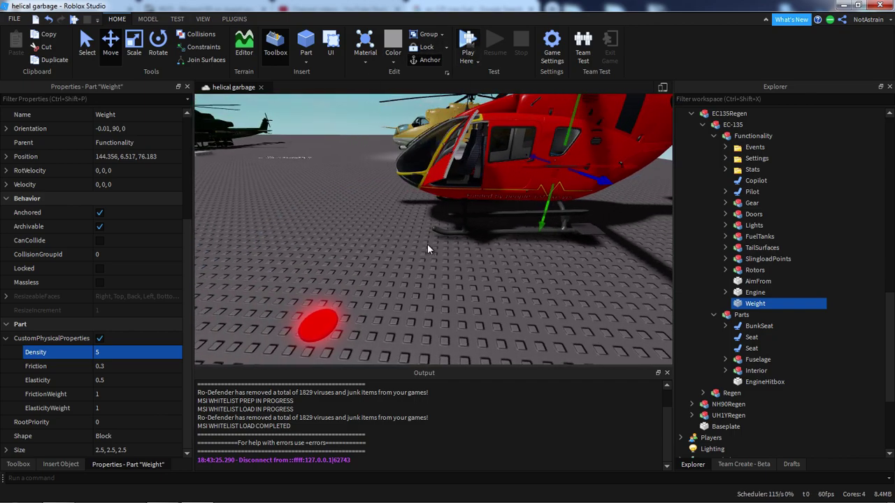
pyautogui.press('F5')
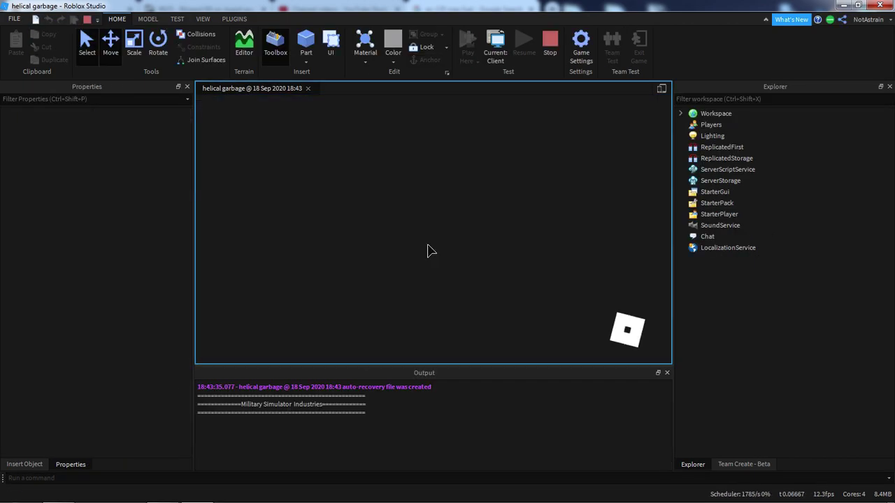